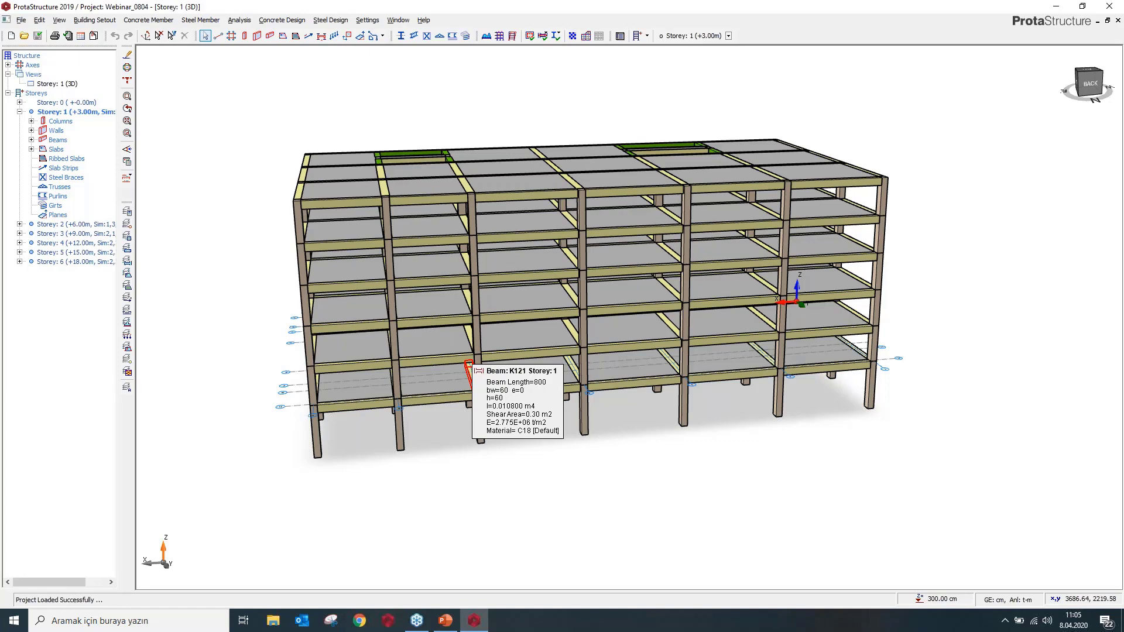
Open the section manager from the properties of corner column S16 on storey 6
{"action": "middle_click_drag", "start_coordinate": [360, 270], "coordinate": [316, 262]}
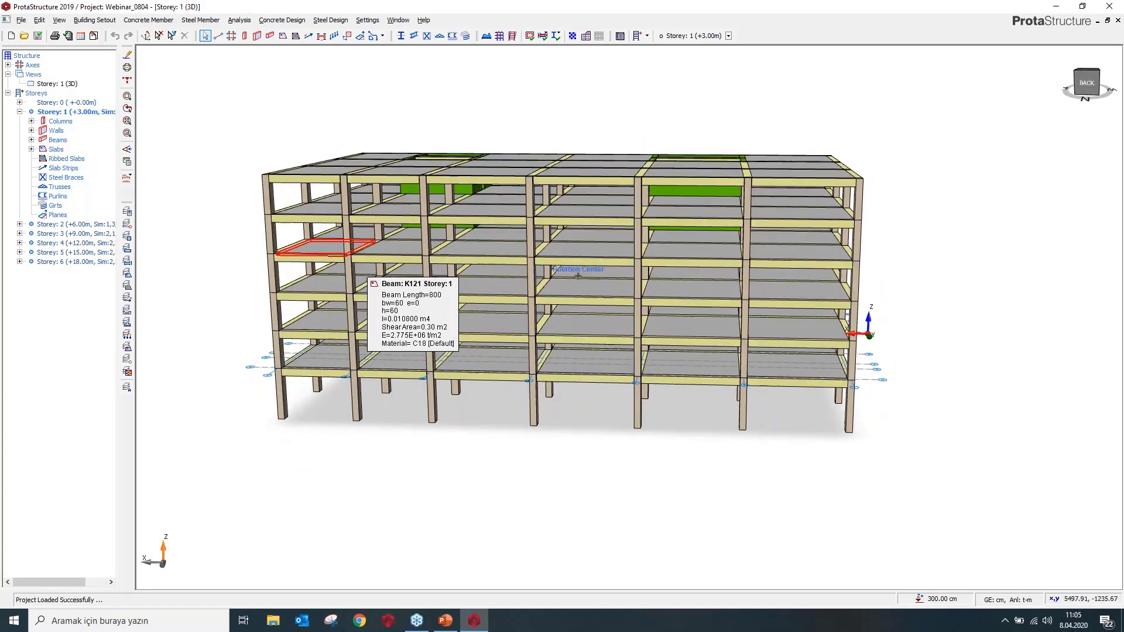
{"action": "scroll", "coordinate": [266, 193], "scroll_direction": "up", "scroll_amount": 3}
{"action": "scroll", "coordinate": [266, 194], "scroll_direction": "up", "scroll_amount": 2}
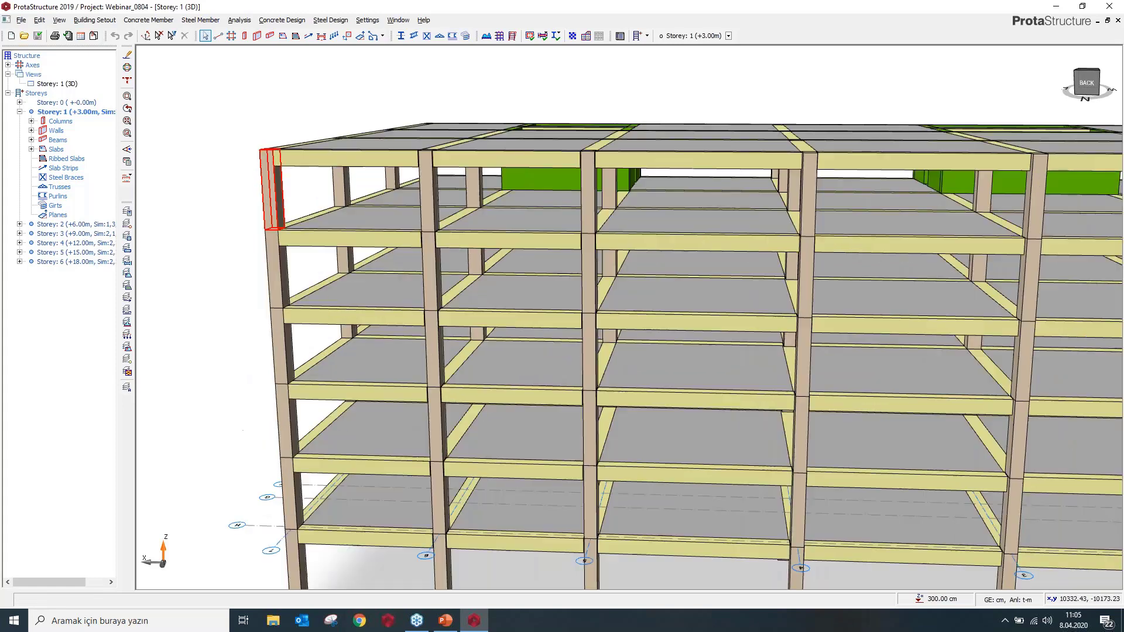
{"action": "left_click", "coordinate": [270, 187]}
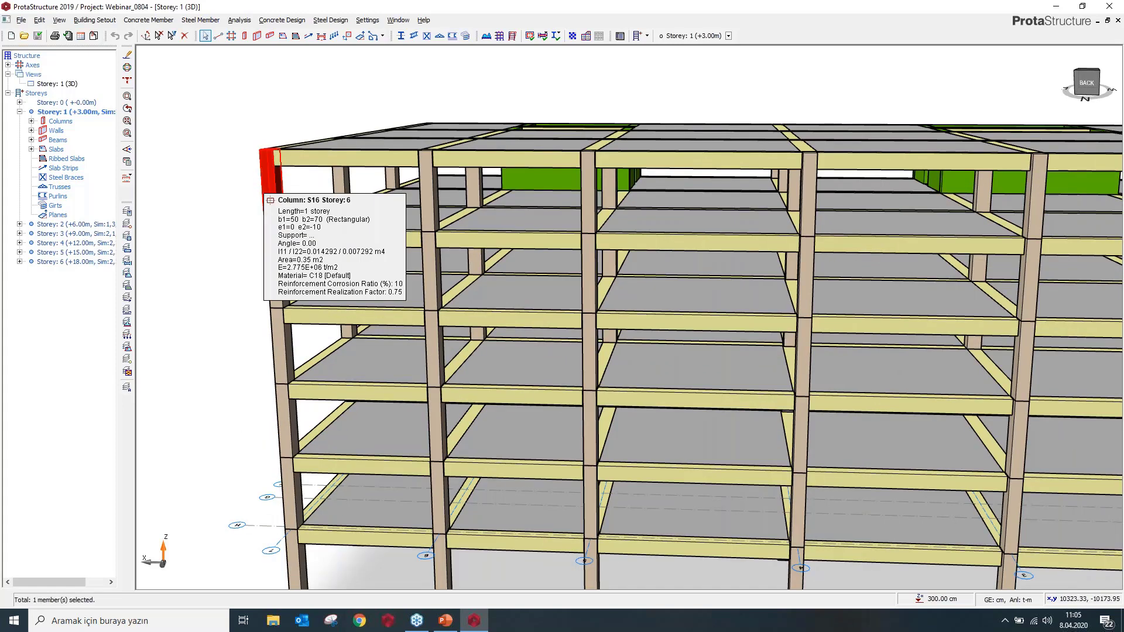
{"action": "right_click", "coordinate": [267, 193]}
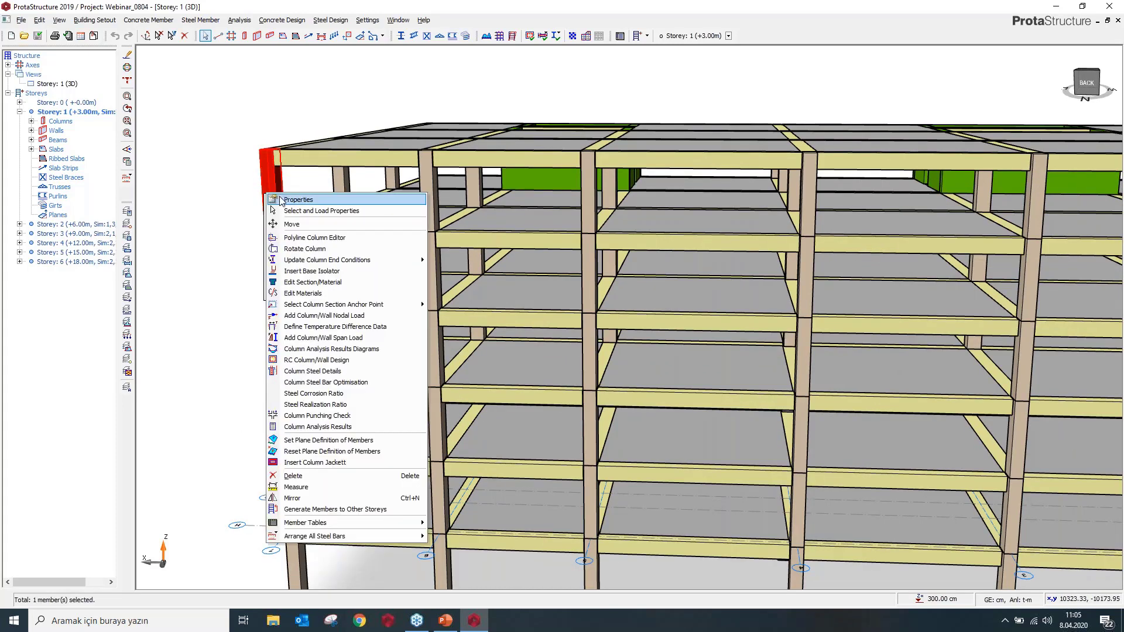
{"action": "left_click", "coordinate": [293, 199]}
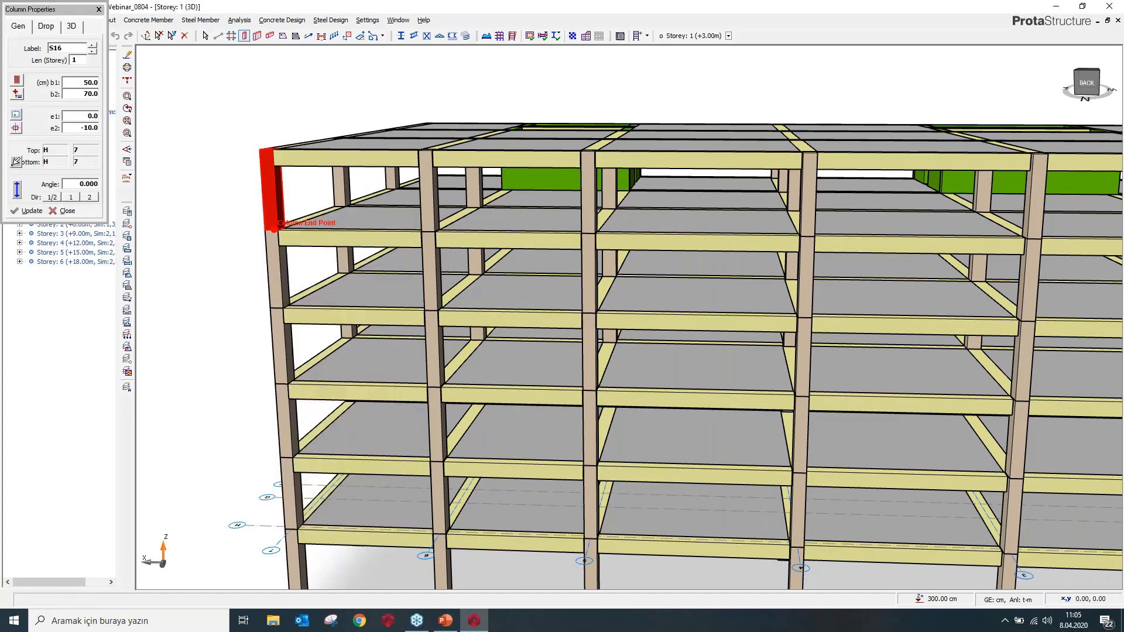
{"action": "left_click_drag", "start_coordinate": [91, 7], "coordinate": [338, 67]}
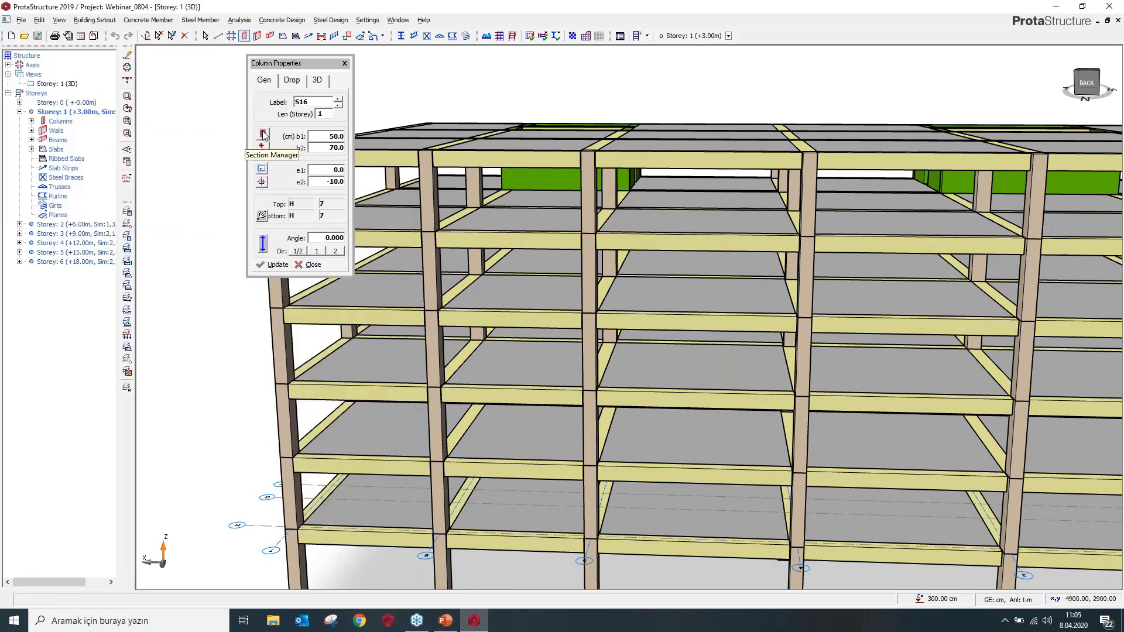
{"action": "left_click", "coordinate": [263, 135]}
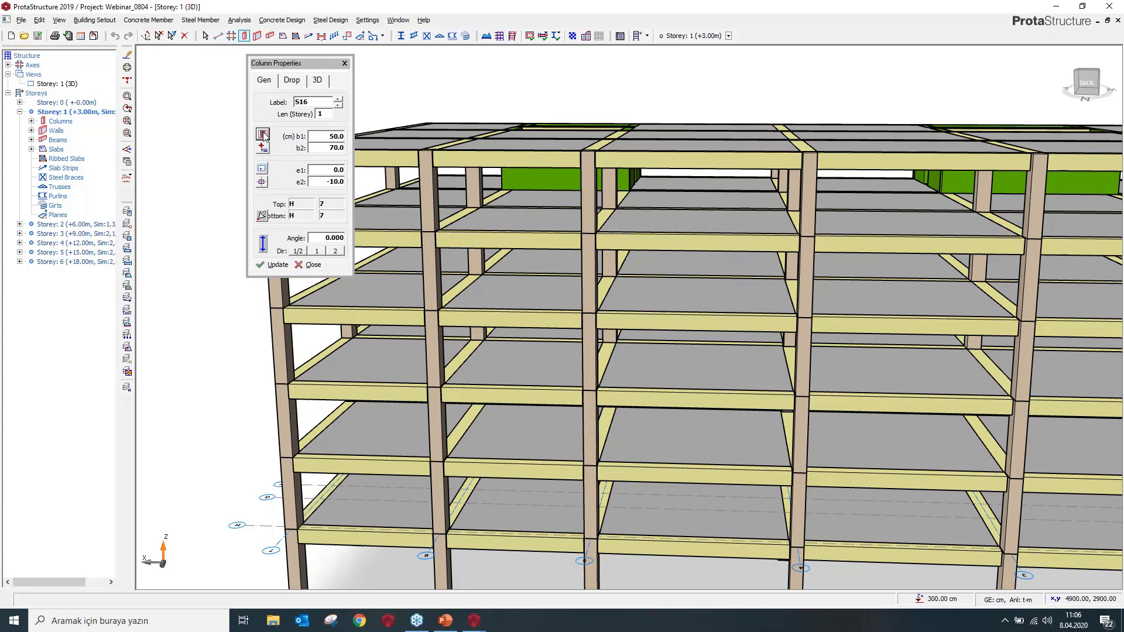
{"action": "left_click_drag", "start_coordinate": [472, 117], "coordinate": [415, 64]}
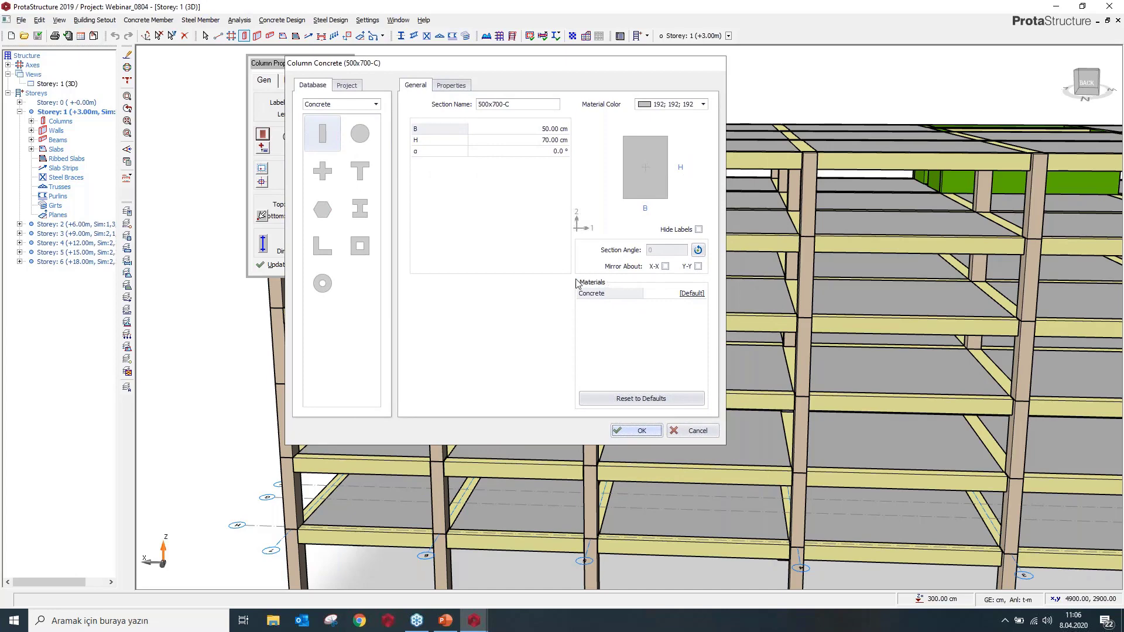
Open the column section's concrete material list and compare the properties of grades C14, C15 and C16
{"action": "left_click", "coordinate": [695, 295]}
{"action": "left_click_drag", "start_coordinate": [208, 23], "coordinate": [543, 89]}
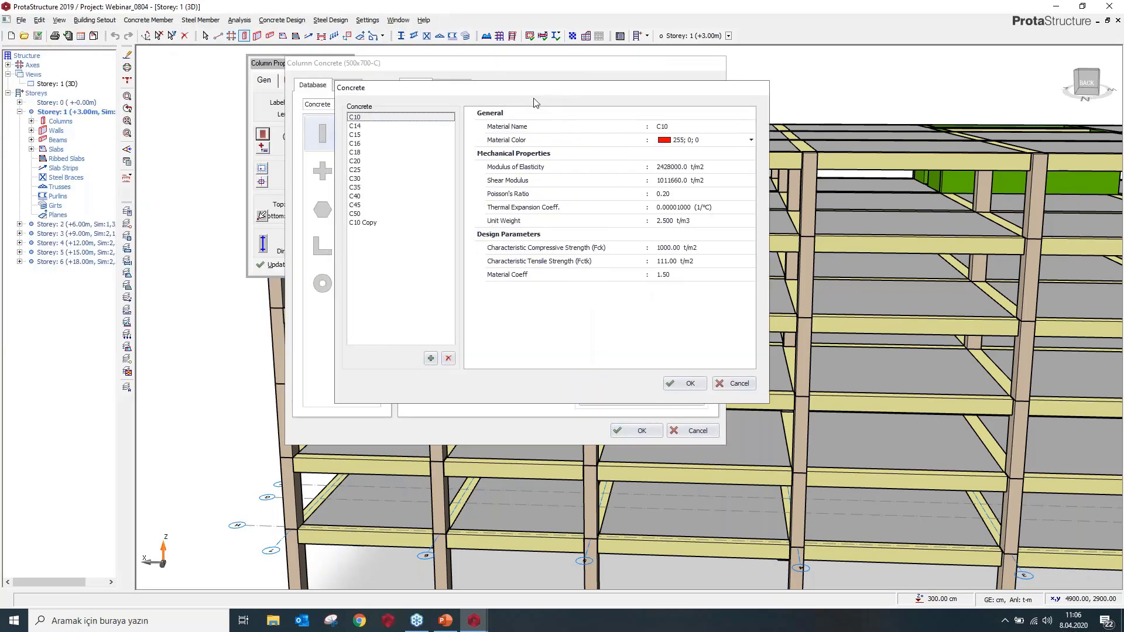
{"action": "left_click", "coordinate": [367, 135]}
{"action": "left_click", "coordinate": [368, 144]}
{"action": "left_click", "coordinate": [368, 133]}
{"action": "left_click", "coordinate": [369, 126]}
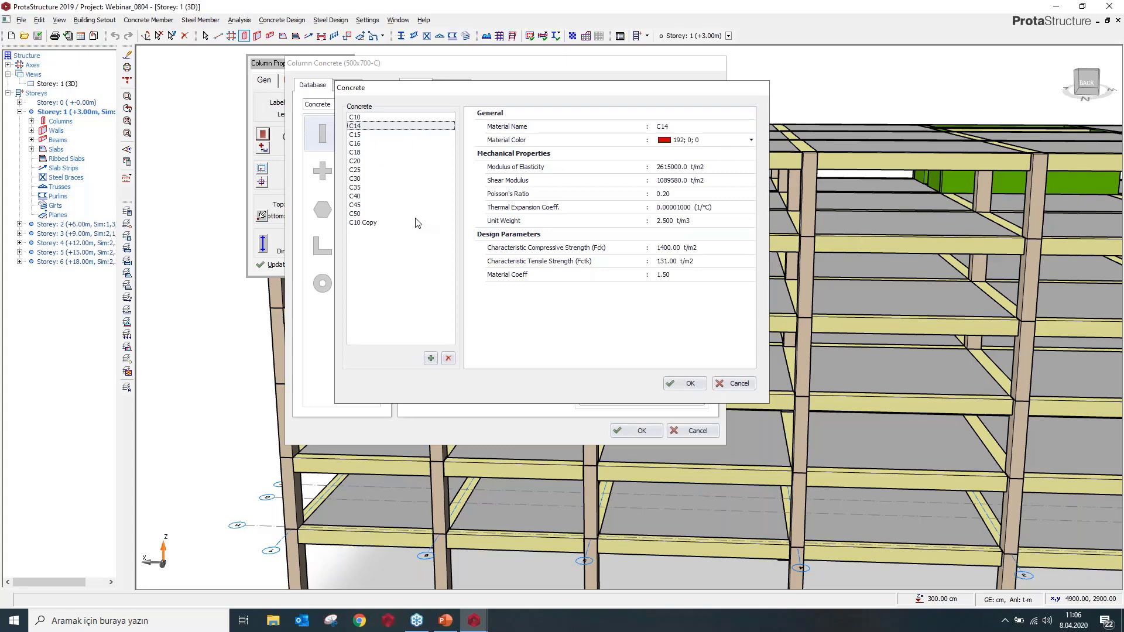
Add a copy of concrete grade C14 to the material list and delete that copy again
{"action": "left_click", "coordinate": [430, 358]}
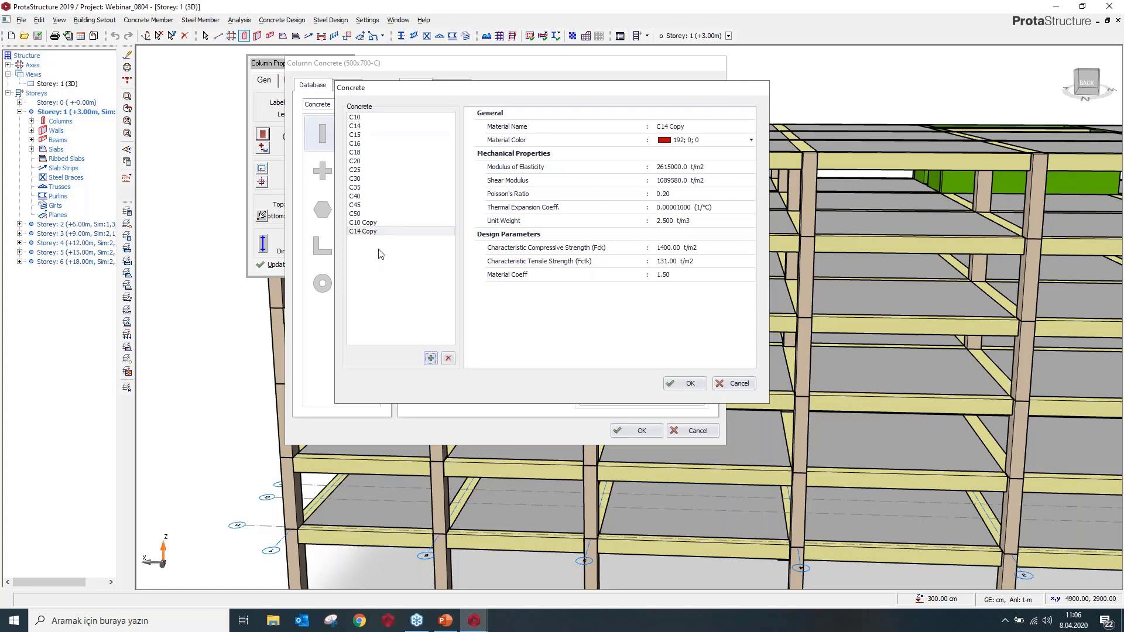
{"action": "left_click", "coordinate": [379, 233]}
{"action": "left_click", "coordinate": [449, 358]}
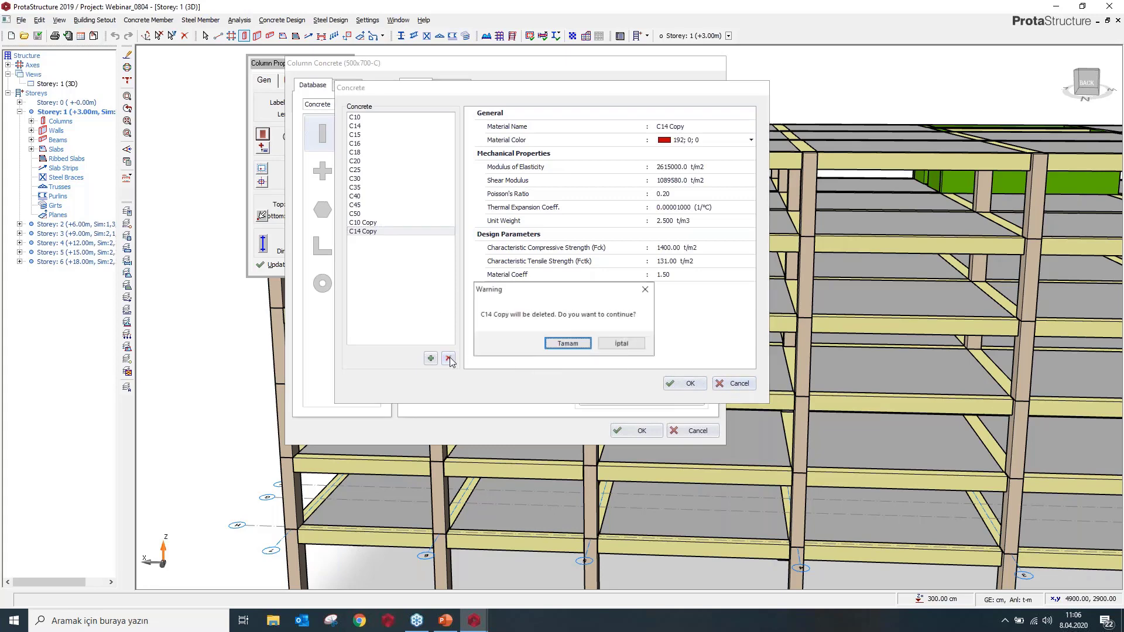
{"action": "left_click", "coordinate": [567, 345]}
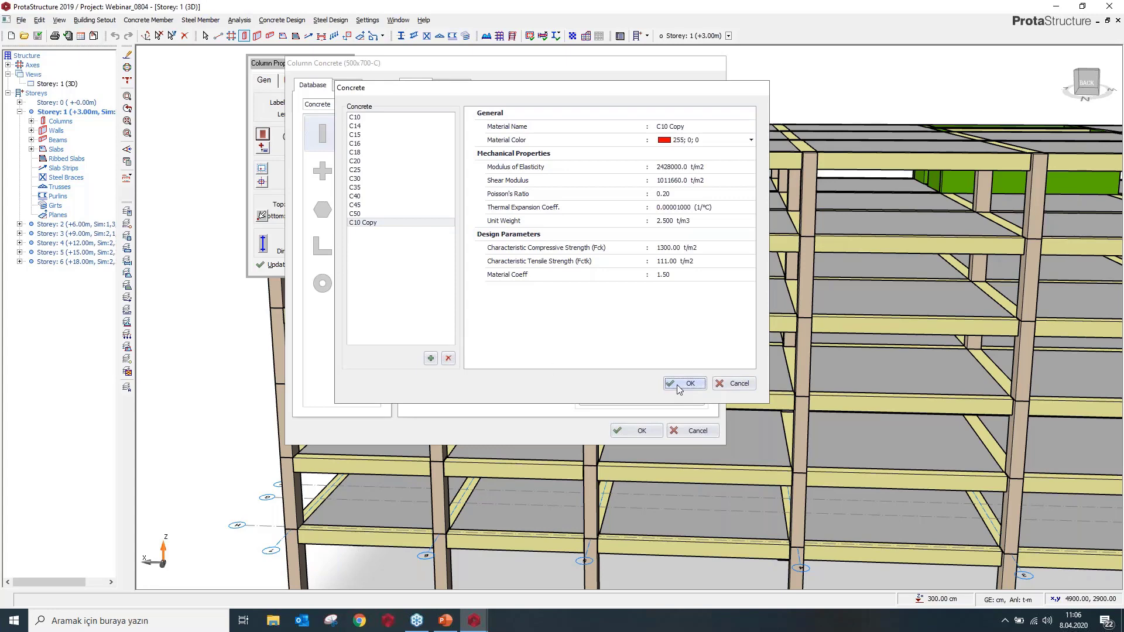
Delete the C10 Copy concrete from the material list and assign grade C16 to the column section
{"action": "left_click", "coordinate": [448, 358]}
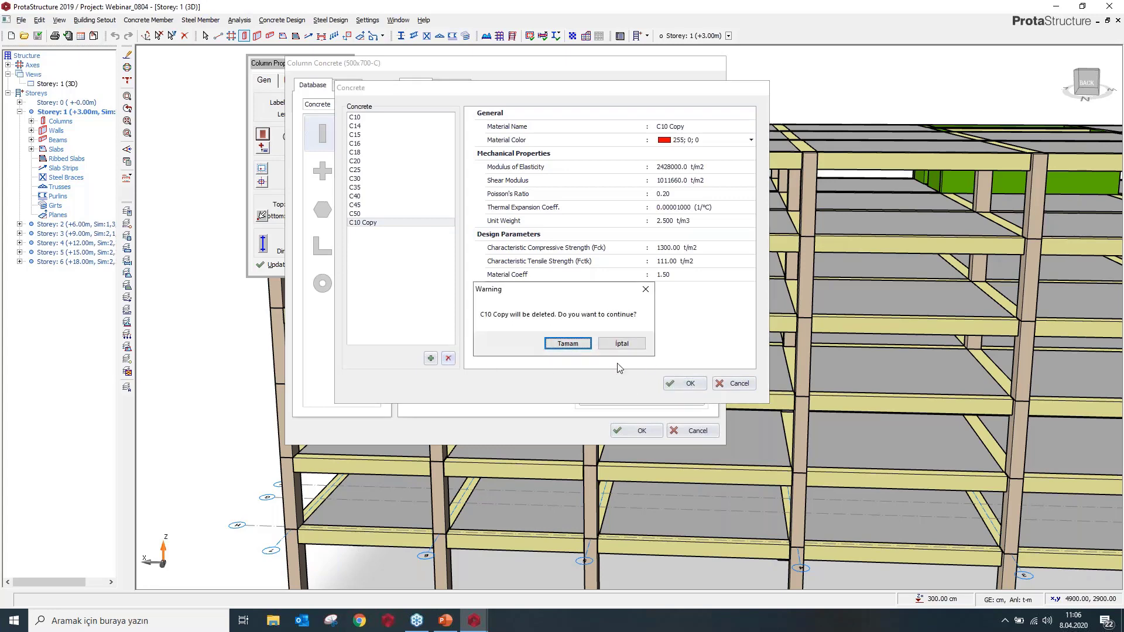
{"action": "left_click", "coordinate": [568, 345]}
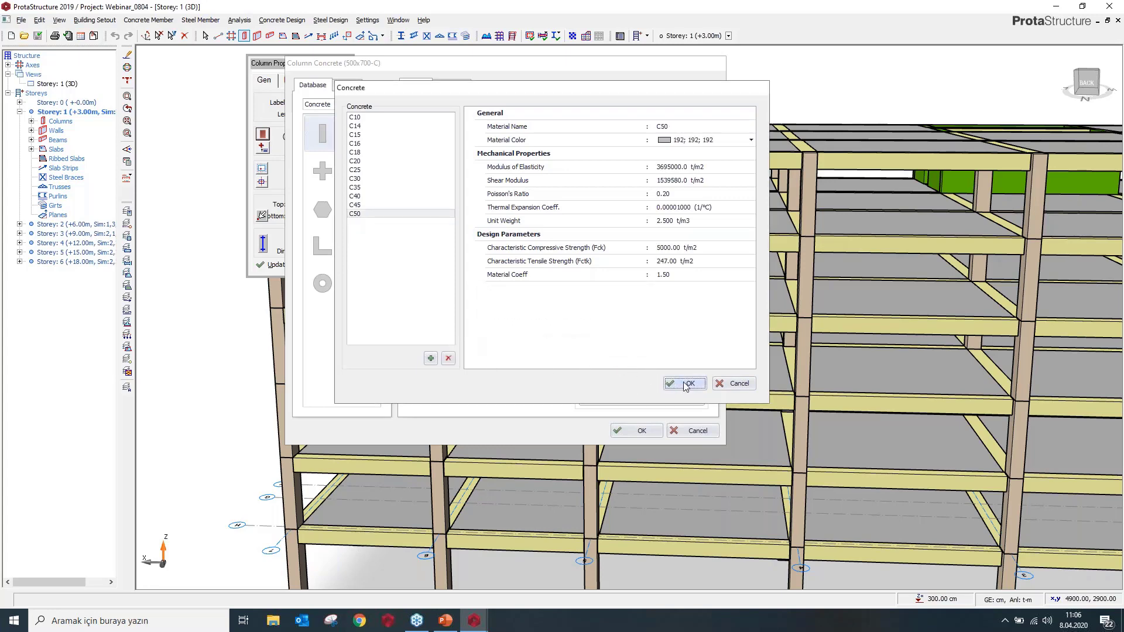
{"action": "left_click", "coordinate": [358, 143]}
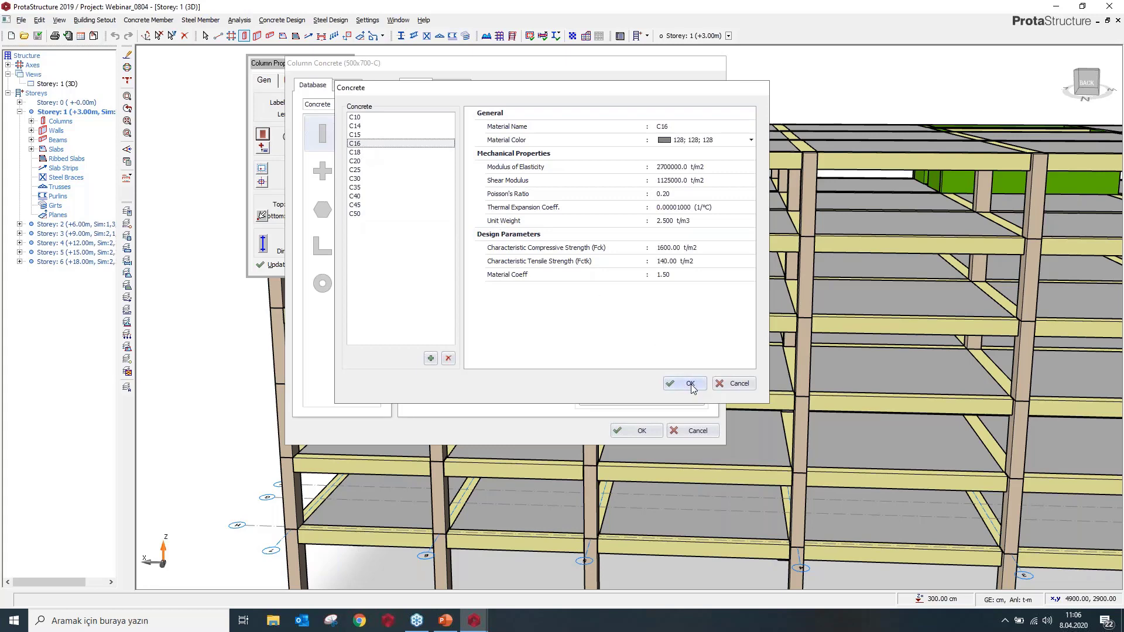
{"action": "left_click", "coordinate": [688, 384]}
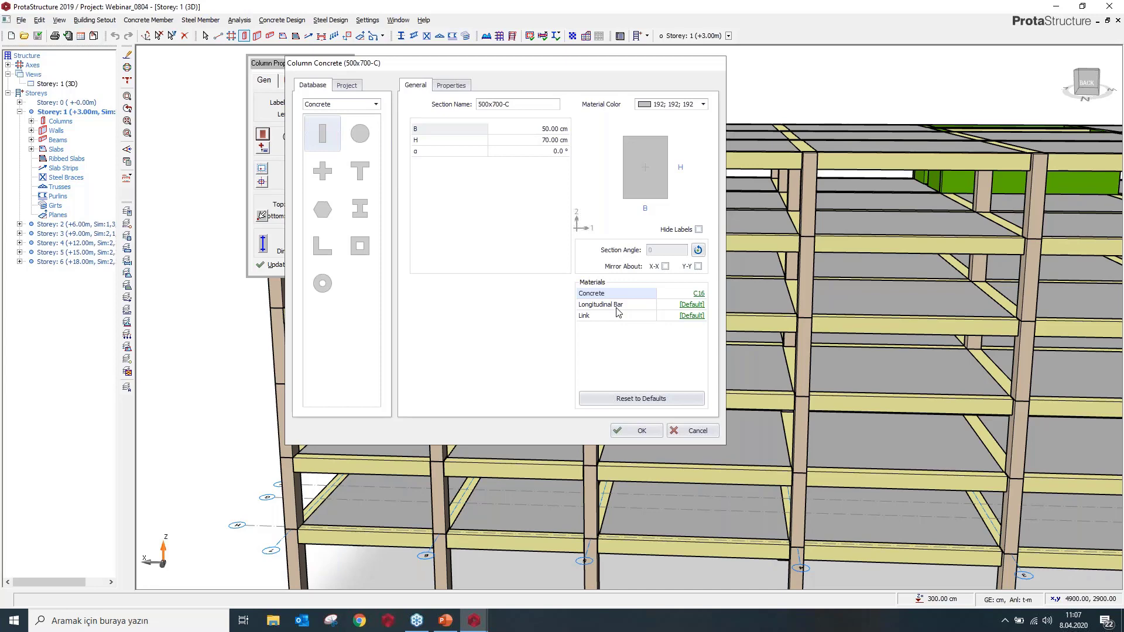
Try to assign rebar grade S220 to the column section's longitudinal bars
{"action": "left_click", "coordinate": [690, 305]}
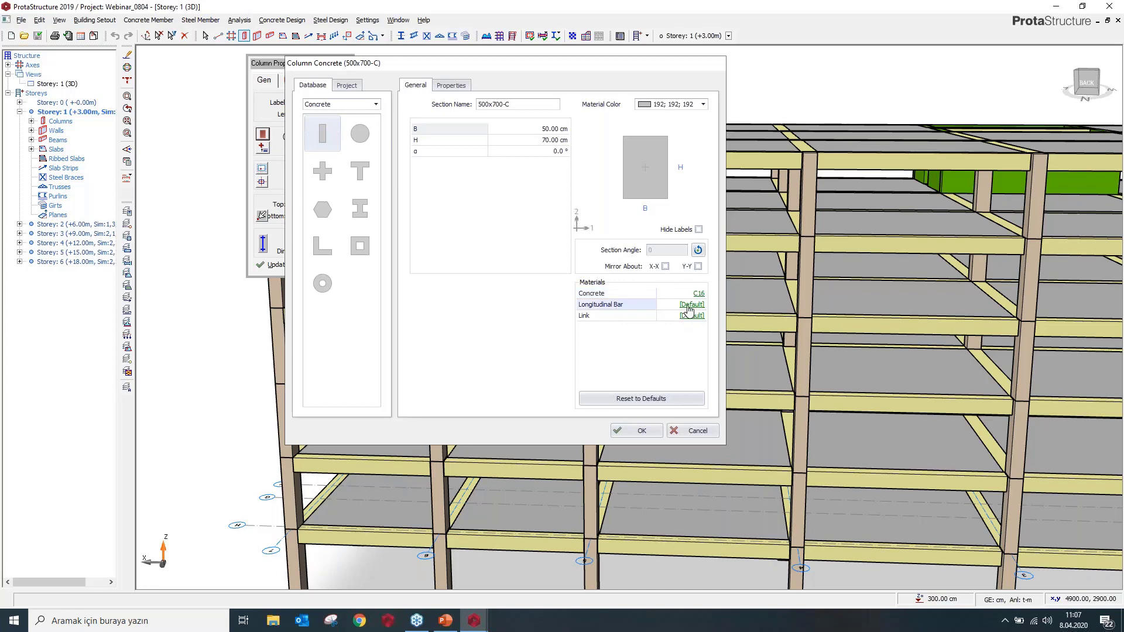
{"action": "left_click_drag", "start_coordinate": [206, 30], "coordinate": [544, 104]}
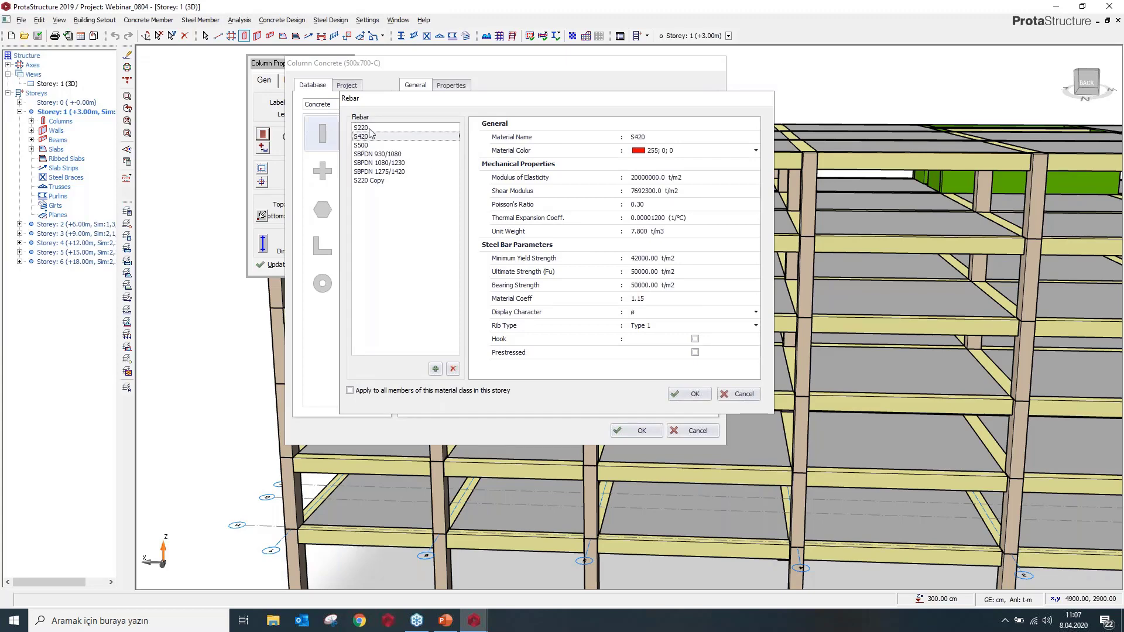
{"action": "left_click", "coordinate": [695, 395]}
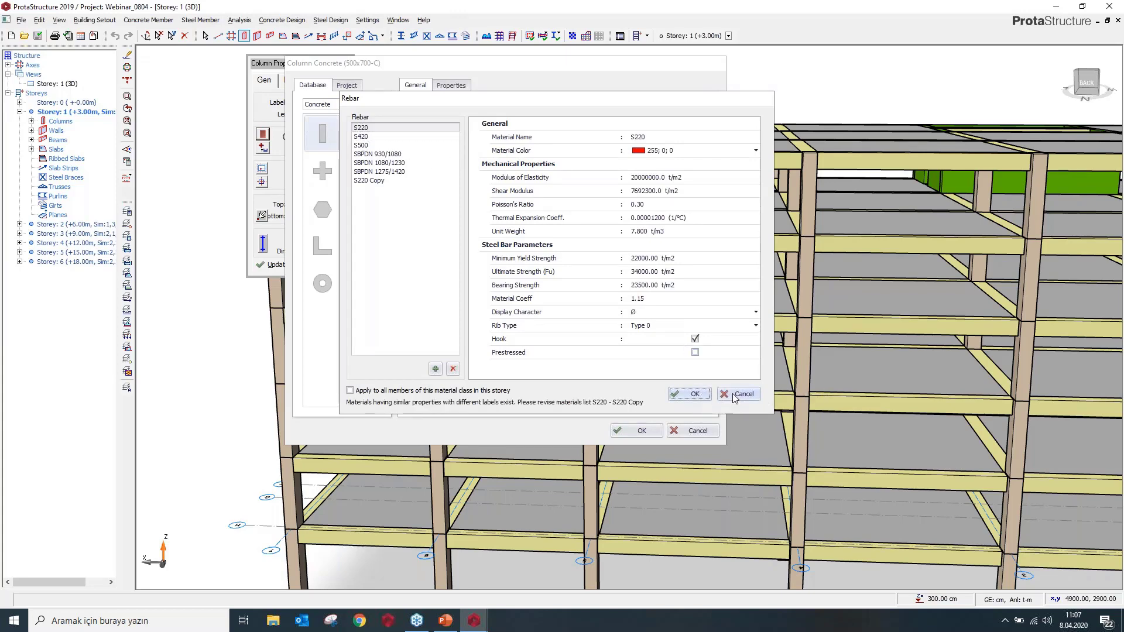
{"action": "left_click", "coordinate": [734, 395]}
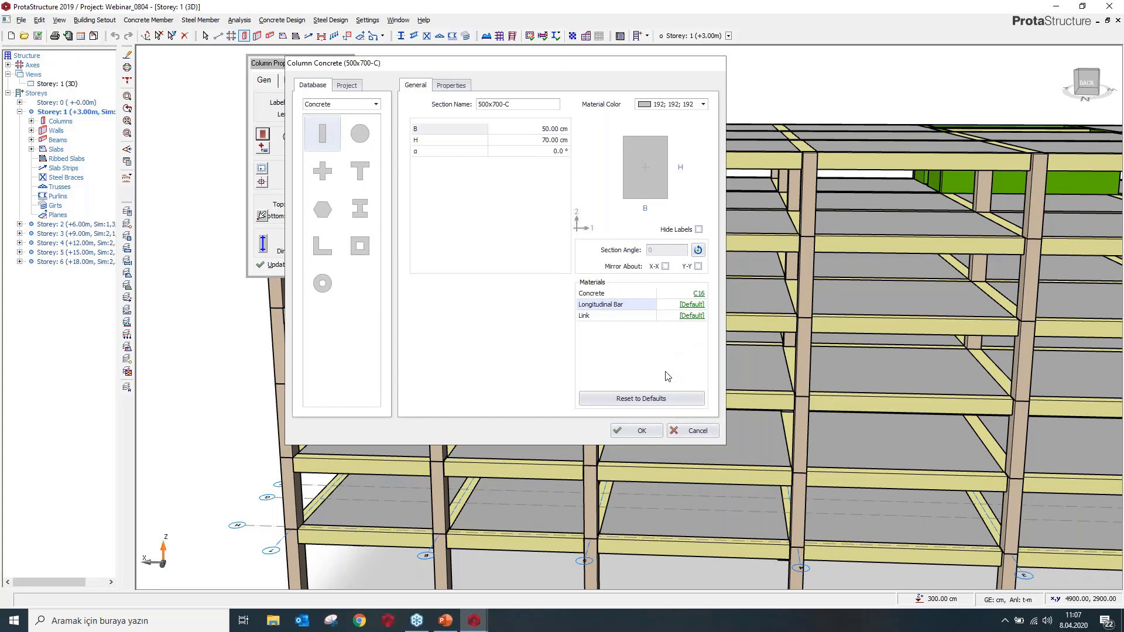
Reset the section's materials to their defaults and update column S16 with the accepted section
{"action": "left_click", "coordinate": [650, 404]}
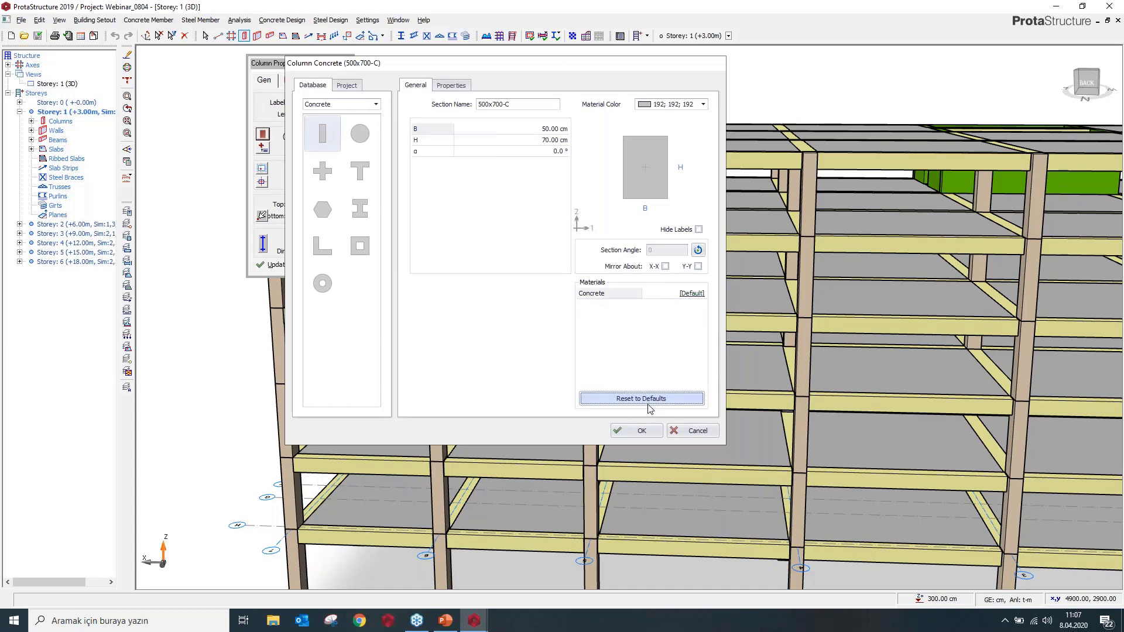
{"action": "left_click", "coordinate": [651, 433]}
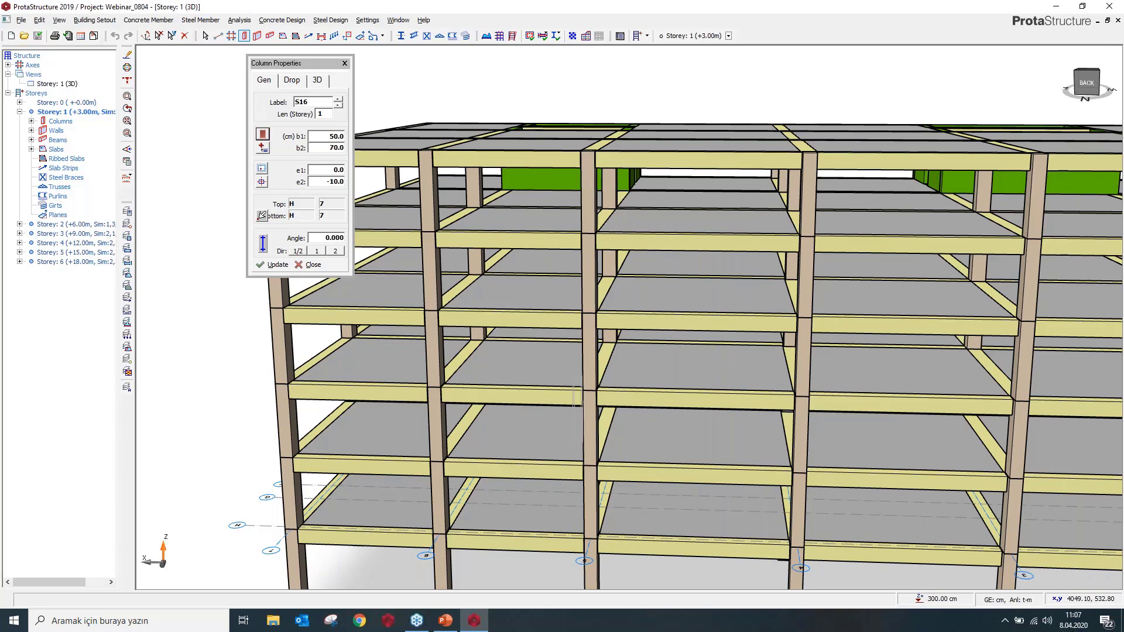
{"action": "left_click_drag", "start_coordinate": [291, 61], "coordinate": [350, 68]}
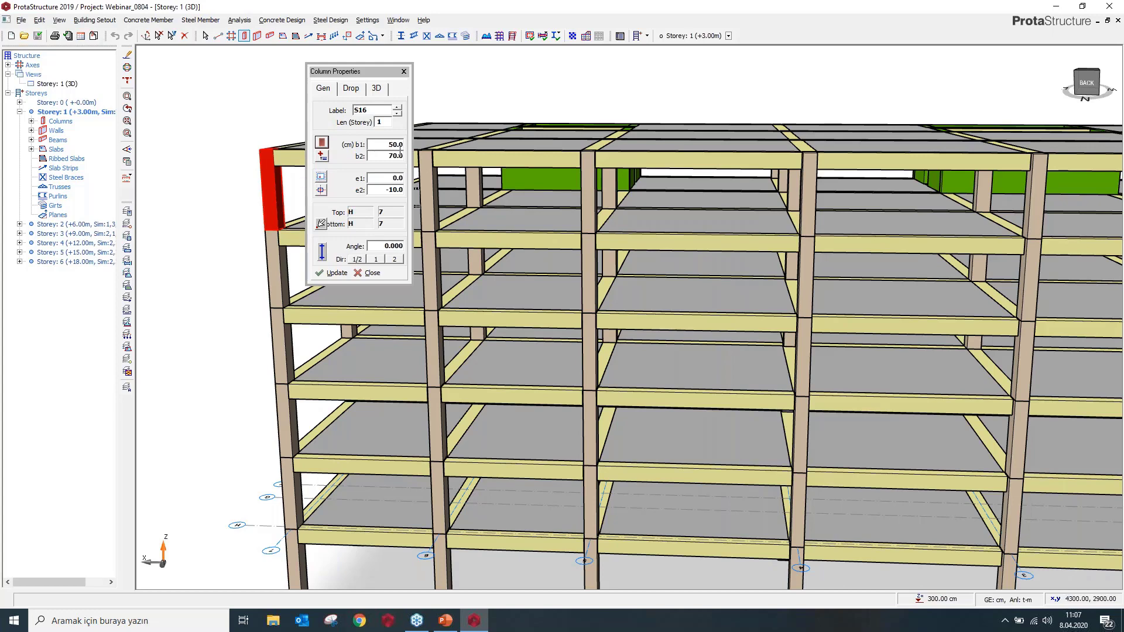
{"action": "left_click", "coordinate": [330, 273]}
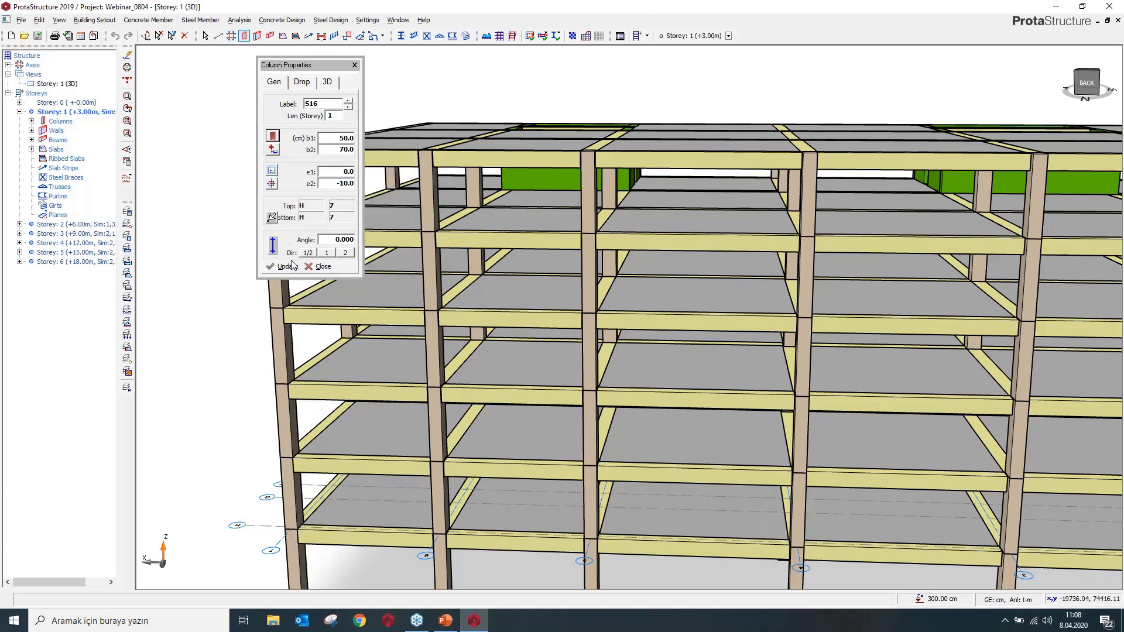
{"action": "left_click", "coordinate": [287, 267]}
{"action": "left_click", "coordinate": [322, 267]}
Open the project's default material settings from the Building Analysis pre-analysis options
{"action": "middle_click_drag", "start_coordinate": [384, 245], "coordinate": [322, 212]}
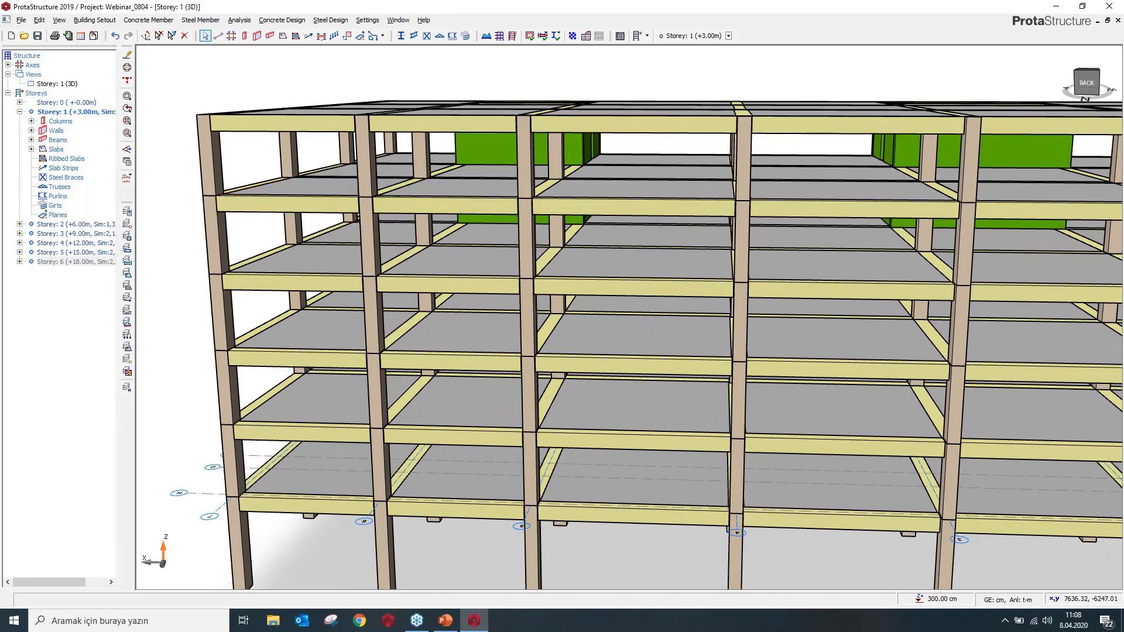
{"action": "scroll", "coordinate": [297, 124], "scroll_direction": "down", "scroll_amount": 1}
{"action": "middle_click_drag", "start_coordinate": [296, 124], "coordinate": [226, 103]}
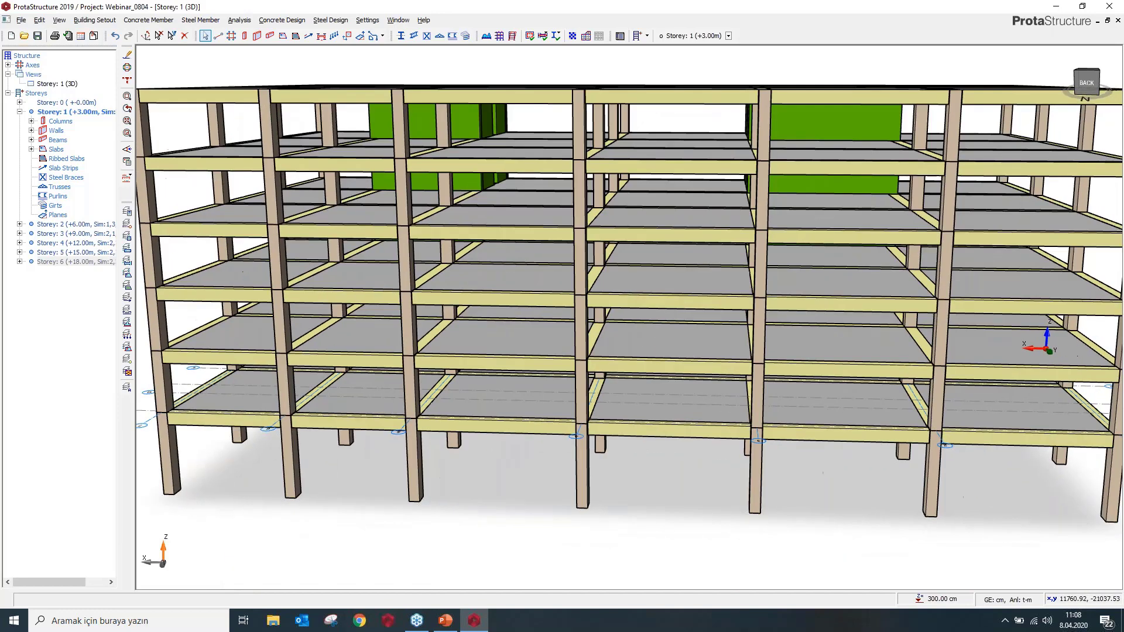
{"action": "left_click", "coordinate": [231, 20]}
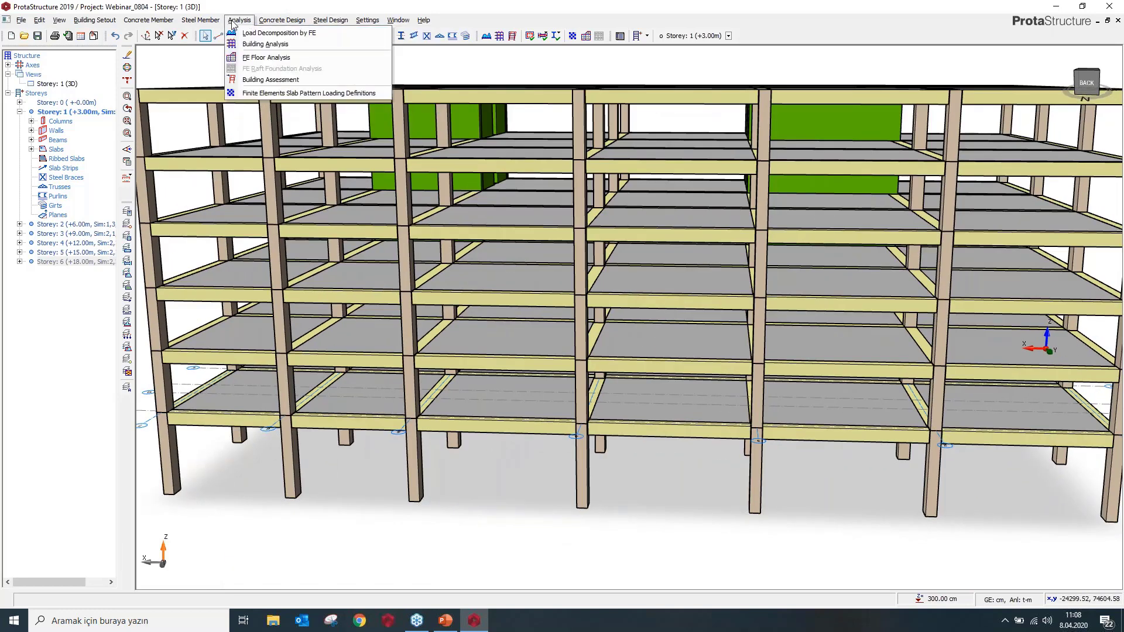
{"action": "left_click", "coordinate": [261, 44]}
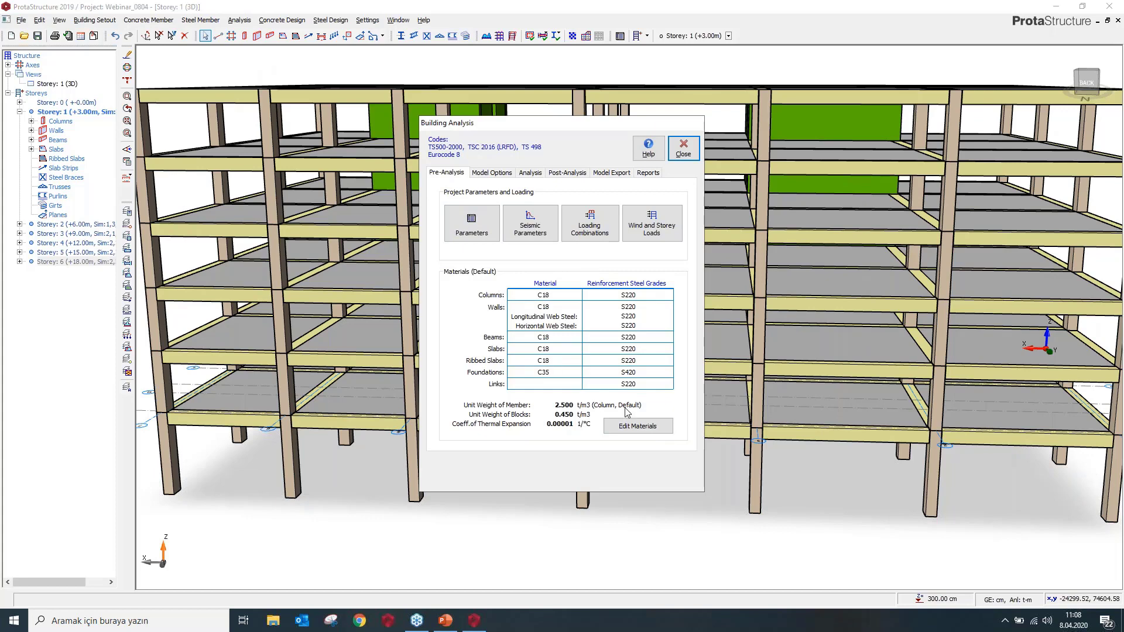
{"action": "left_click", "coordinate": [655, 431]}
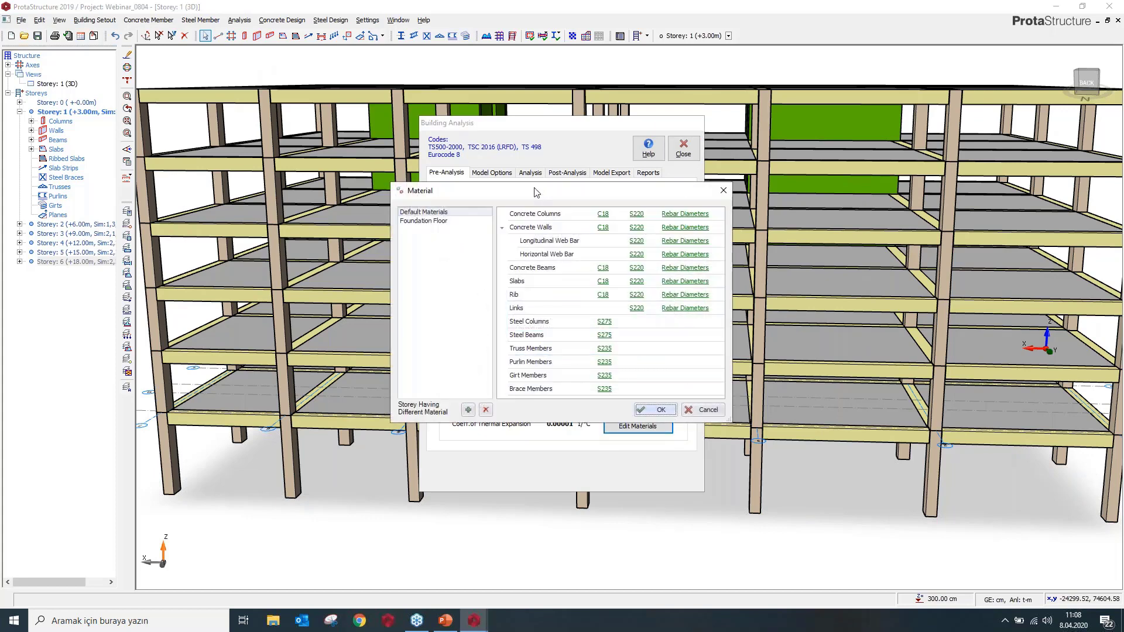
{"action": "left_click_drag", "start_coordinate": [547, 153], "coordinate": [385, 100]}
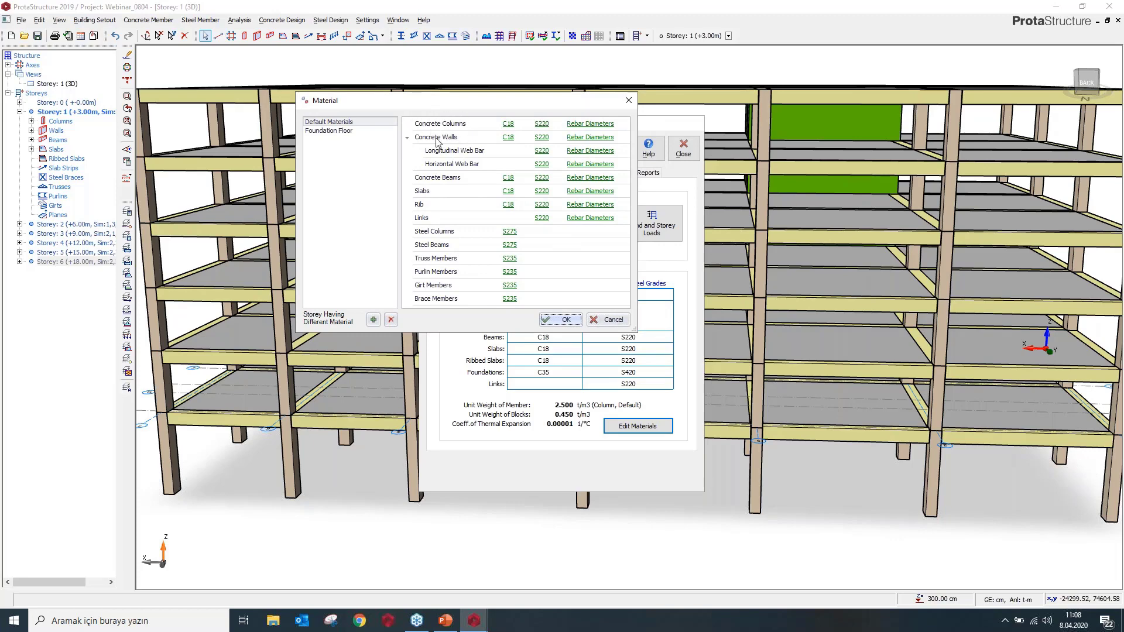
Inspect the properties of the default concrete grade for concrete columns without changing it
{"action": "left_click", "coordinate": [507, 124]}
{"action": "left_click_drag", "start_coordinate": [446, 69], "coordinate": [374, 68]}
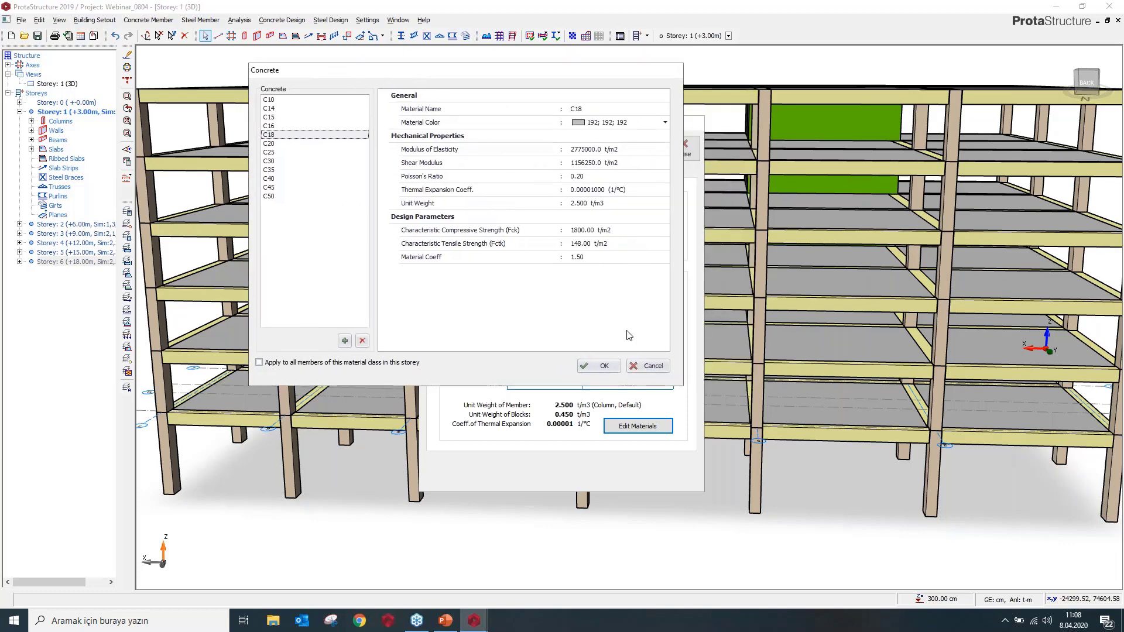
{"action": "left_click", "coordinate": [650, 367]}
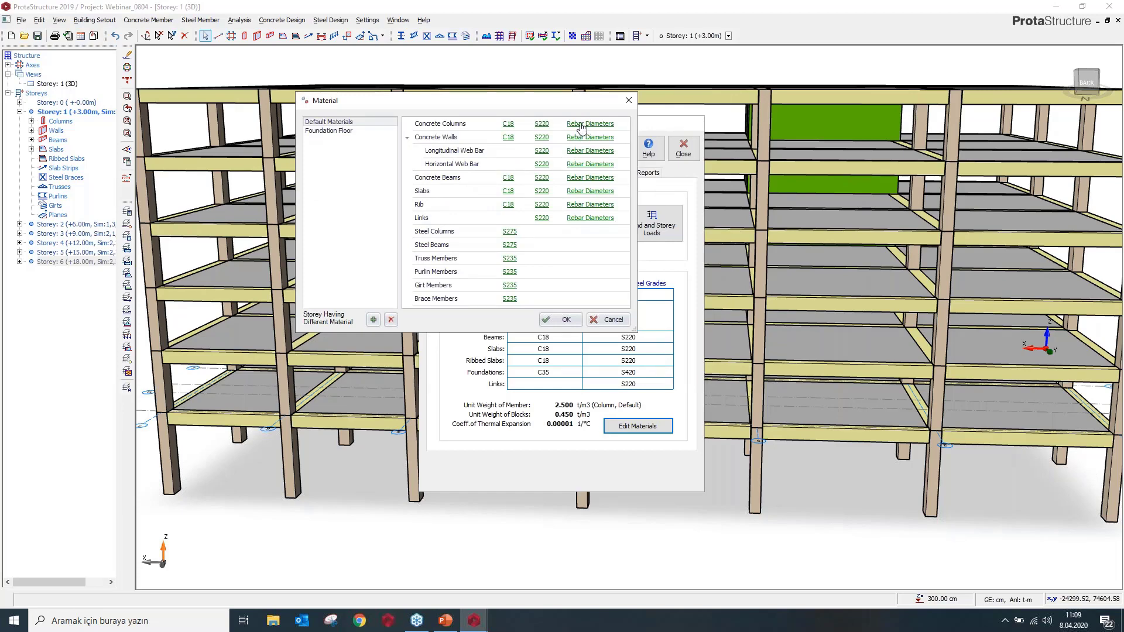
Exclude the Ø14 bar from the default S220 rebar table for concrete columns and accept the material settings
{"action": "left_click", "coordinate": [582, 125]}
{"action": "left_click_drag", "start_coordinate": [431, 79], "coordinate": [495, 91]}
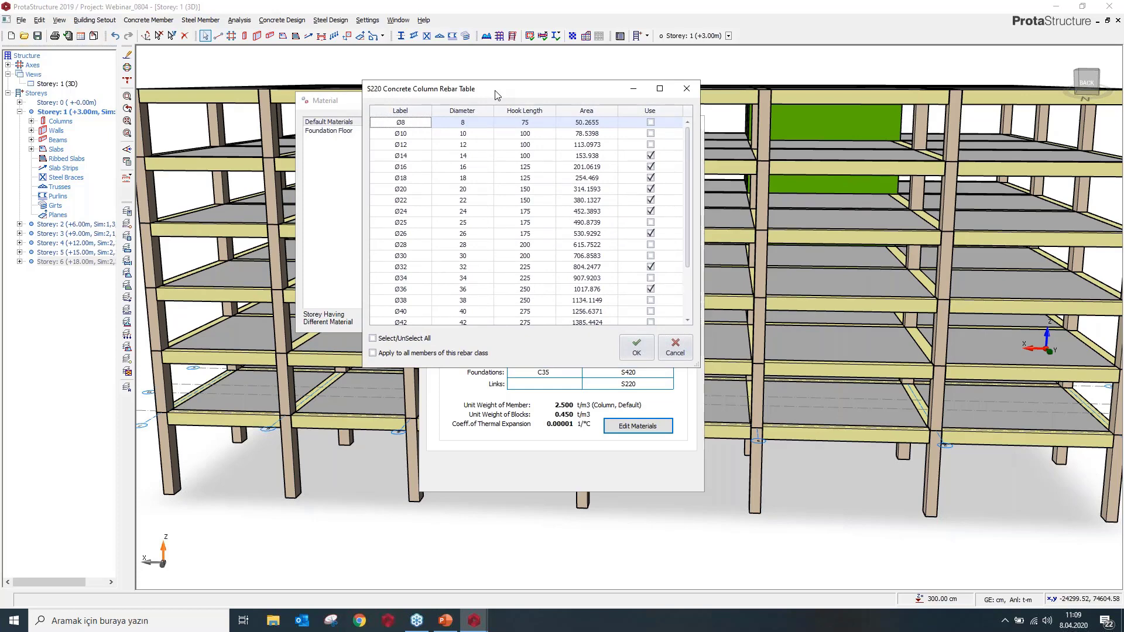
{"action": "left_click", "coordinate": [652, 156]}
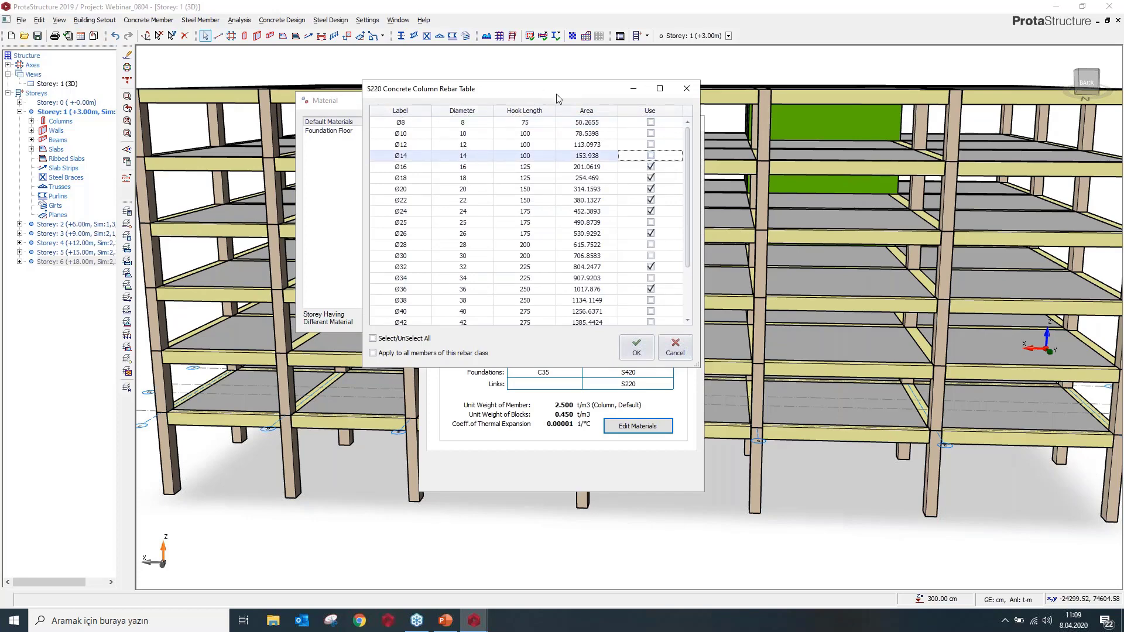
{"action": "left_click_drag", "start_coordinate": [543, 90], "coordinate": [594, 106]}
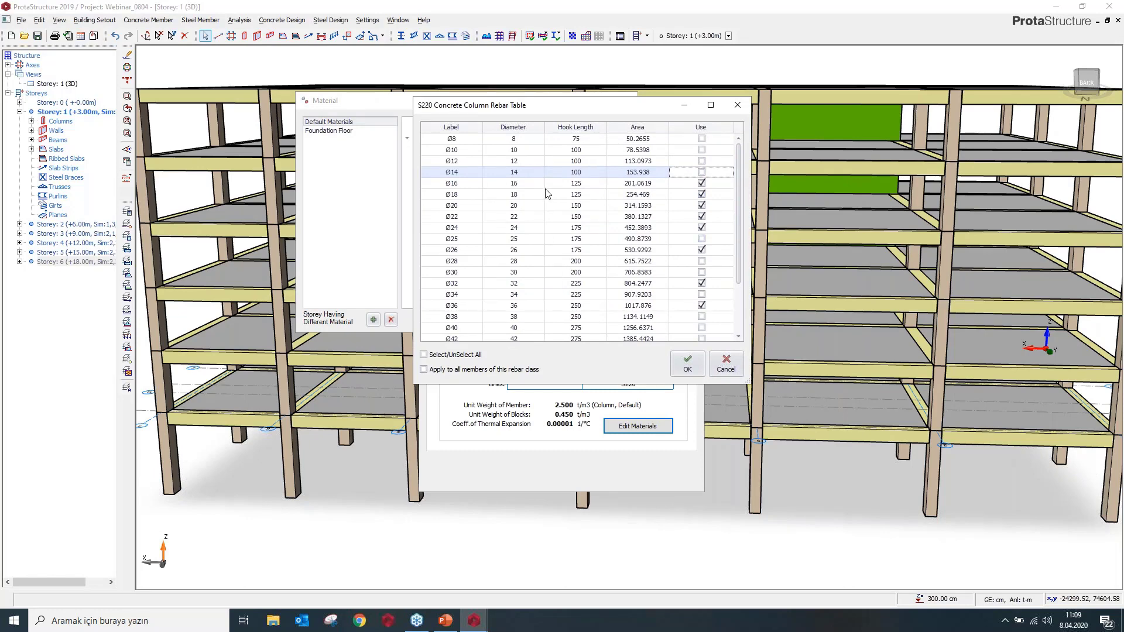
{"action": "left_click", "coordinate": [690, 362]}
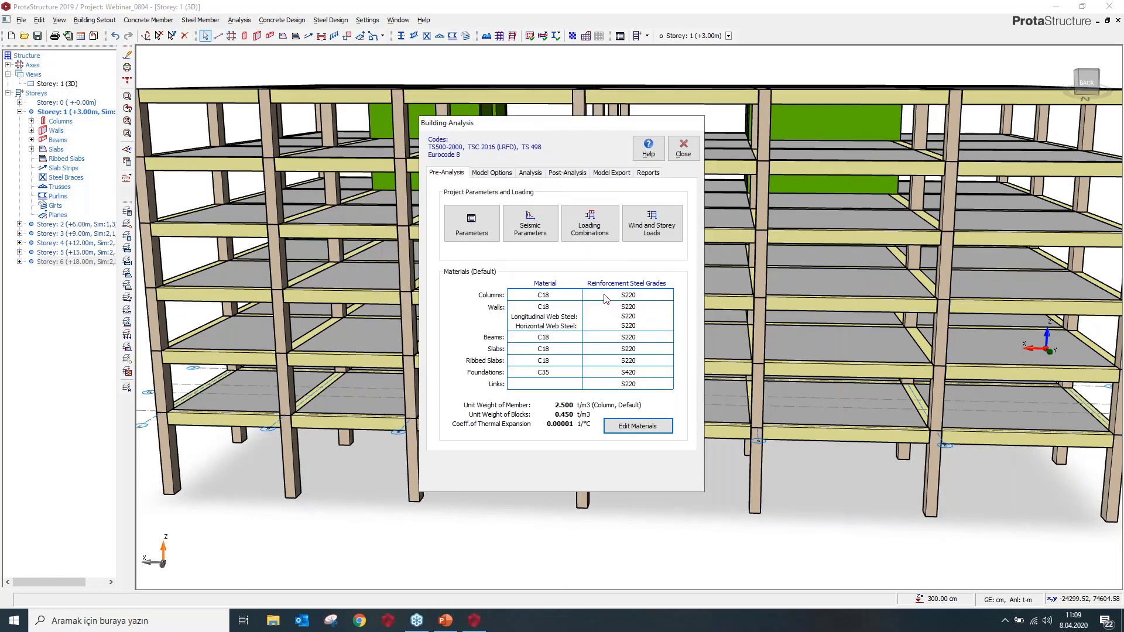
Inspect the EC8 seismic parameters and response spectrum, leaving them without changes
{"action": "left_click", "coordinate": [527, 239]}
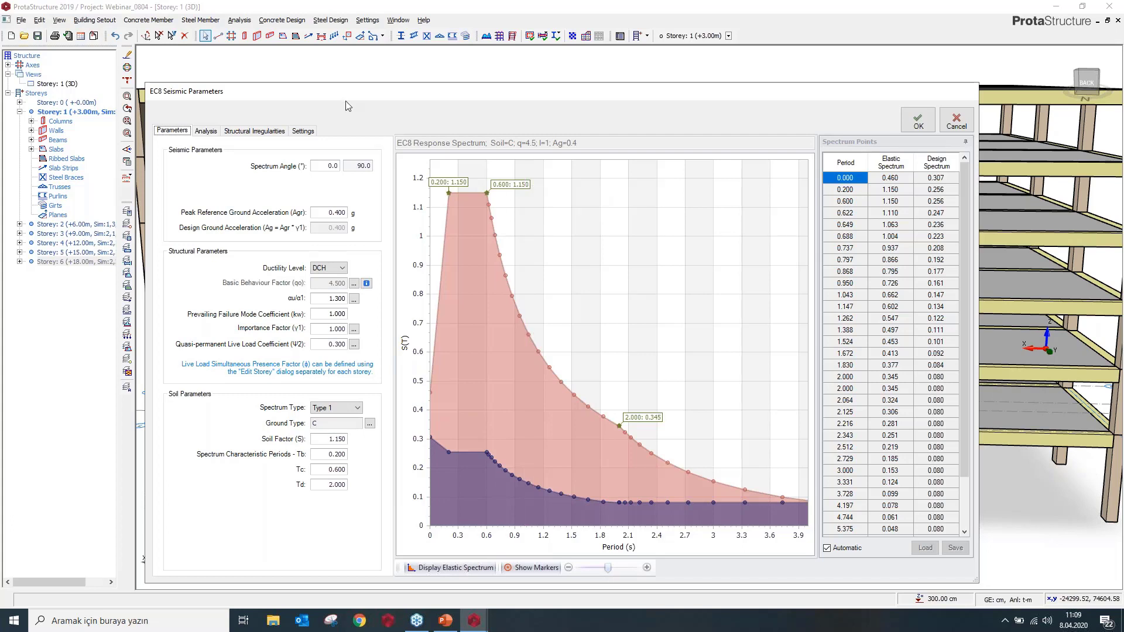
{"action": "left_click_drag", "start_coordinate": [341, 93], "coordinate": [301, 59]}
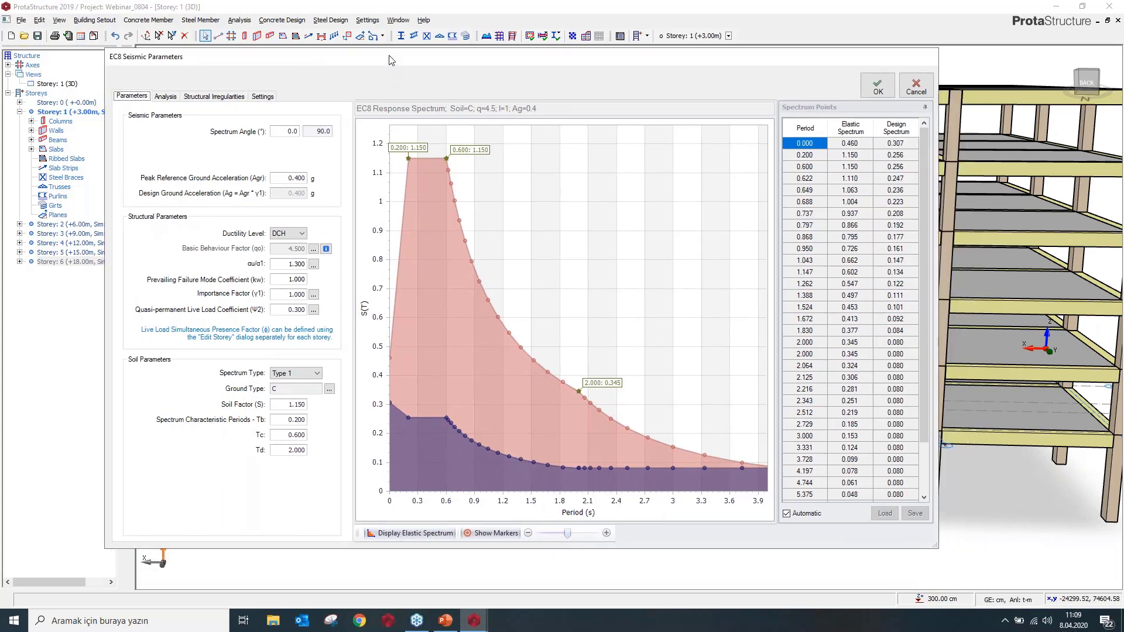
{"action": "left_click_drag", "start_coordinate": [389, 59], "coordinate": [348, 44]}
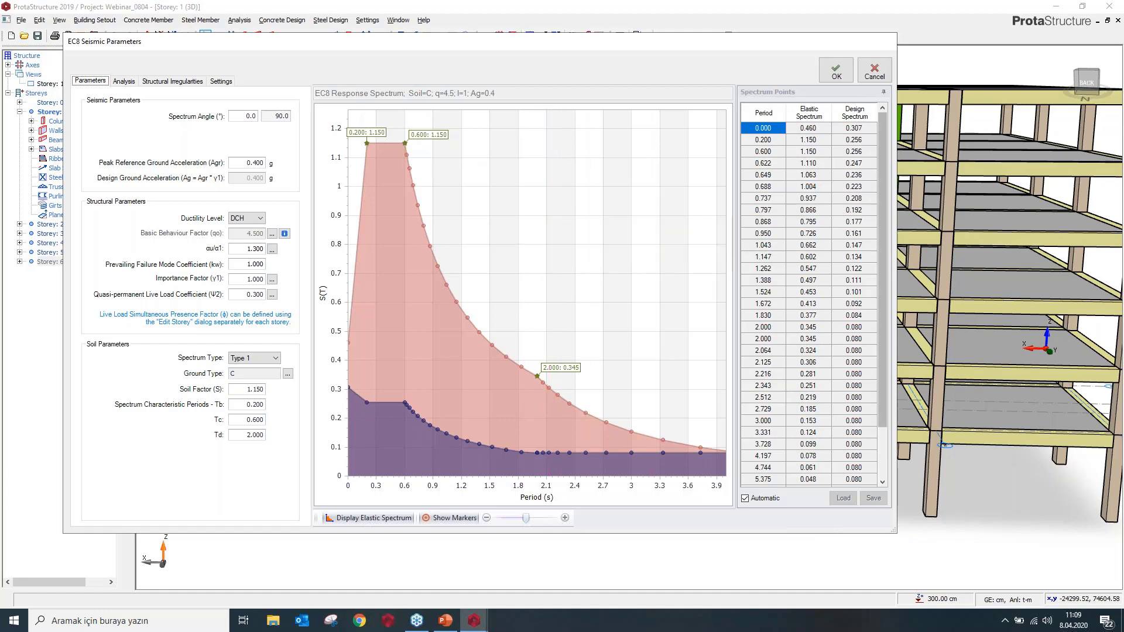
{"action": "left_click", "coordinate": [878, 76]}
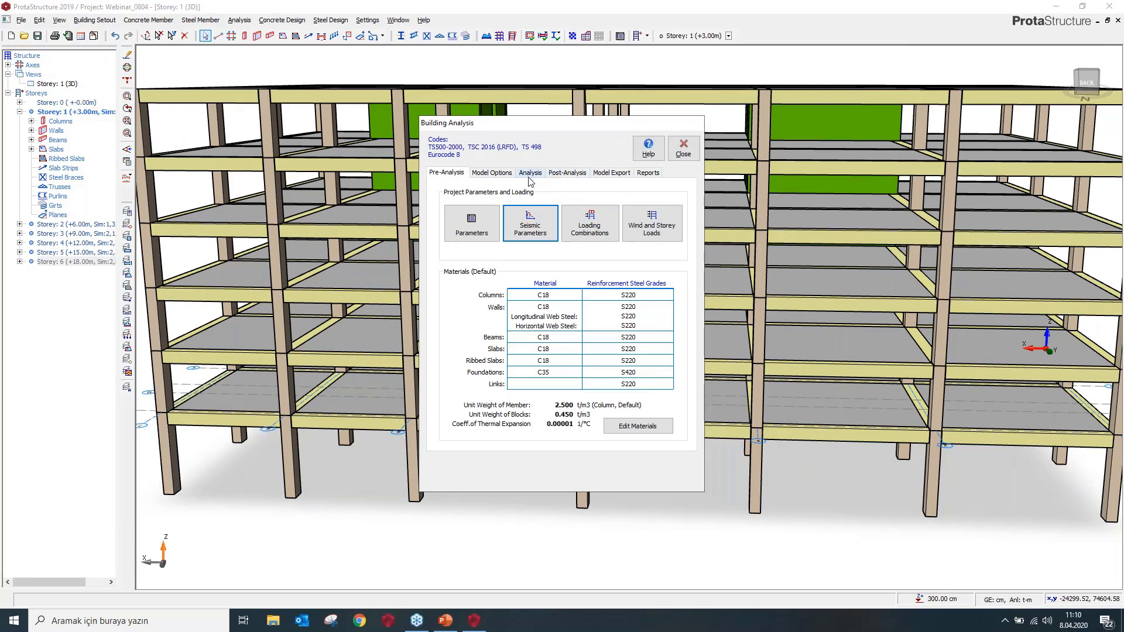
Run the building analysis with the seismic code's default effective section stiffness factors loaded, and close the Building Analysis dialog
{"action": "left_click_drag", "start_coordinate": [548, 137], "coordinate": [533, 111]}
{"action": "left_click", "coordinate": [528, 147]}
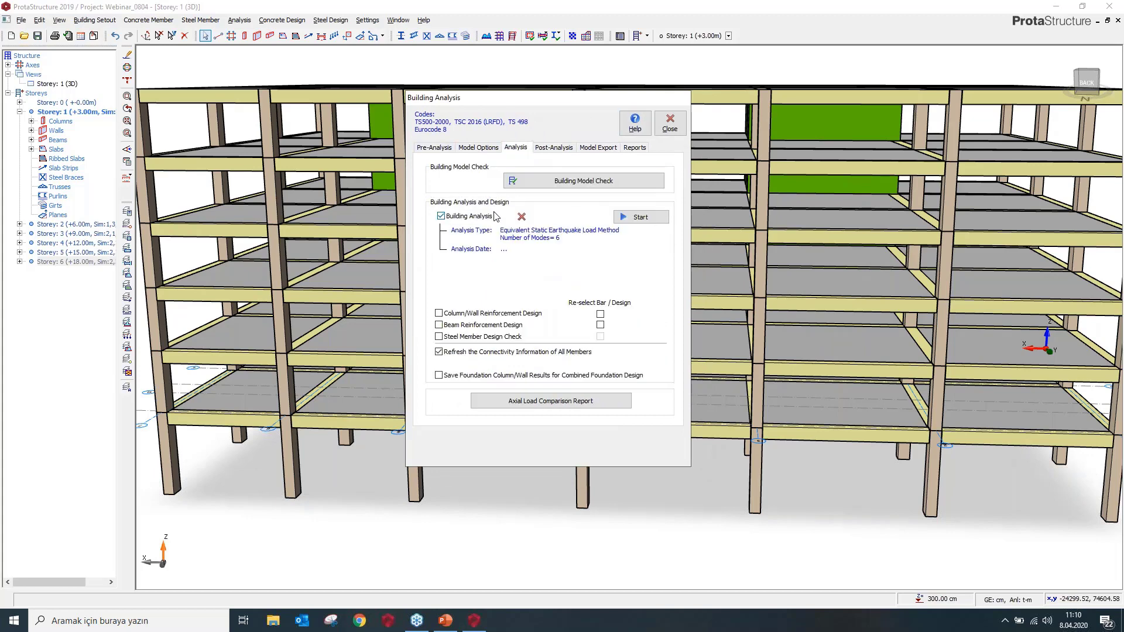
{"action": "left_click", "coordinate": [658, 220]}
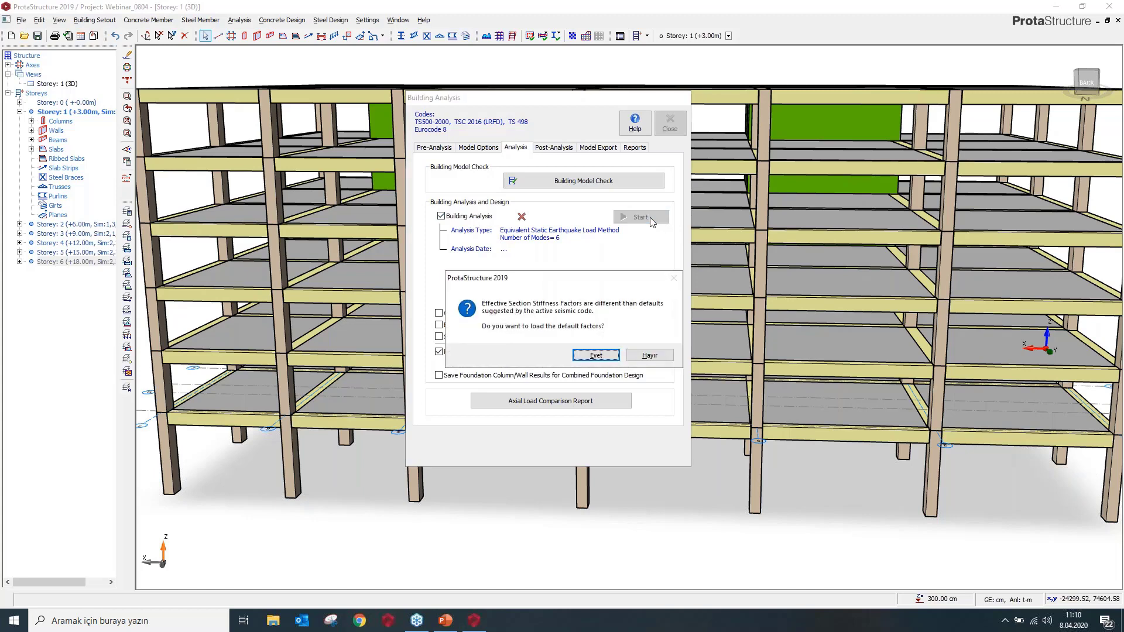
{"action": "key", "text": "Return"}
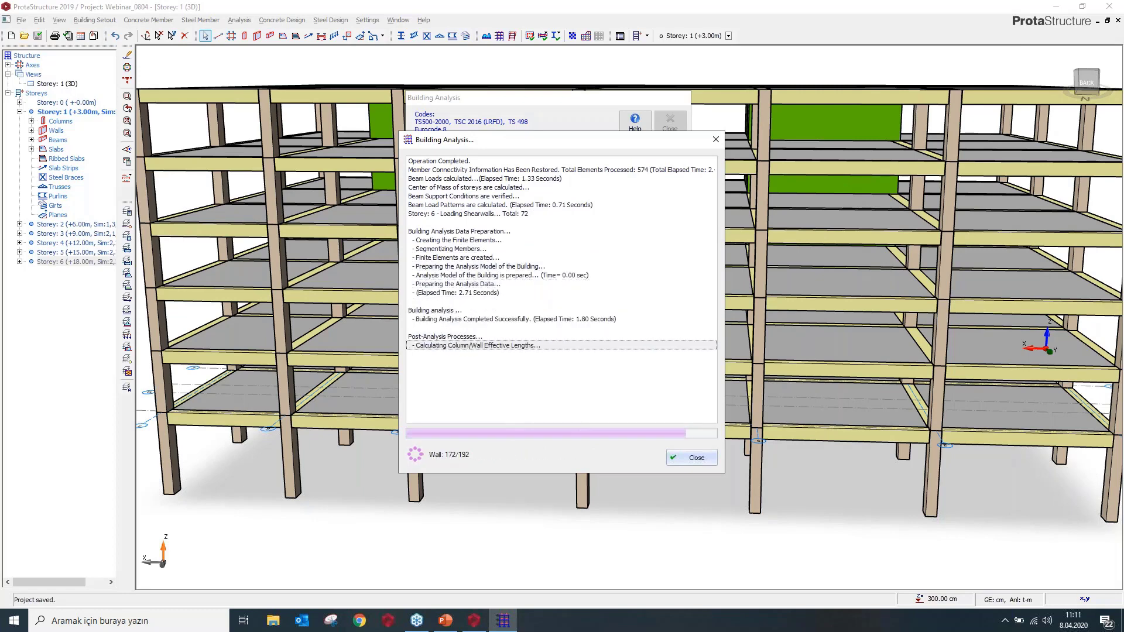
{"action": "left_click_drag", "start_coordinate": [563, 109], "coordinate": [514, 108]}
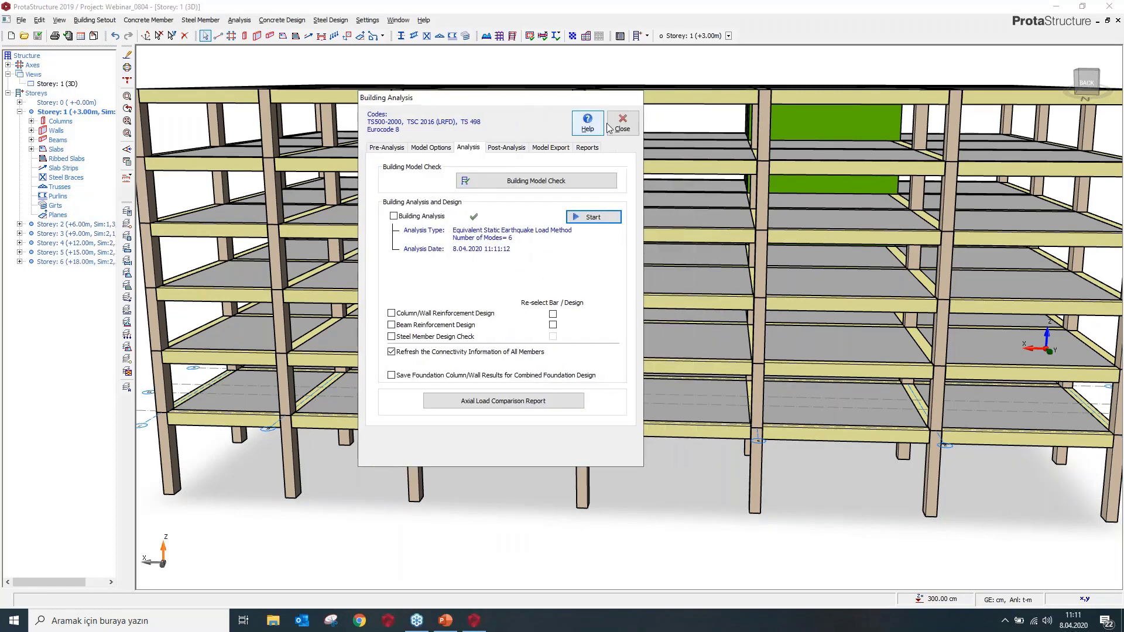
{"action": "left_click", "coordinate": [622, 123]}
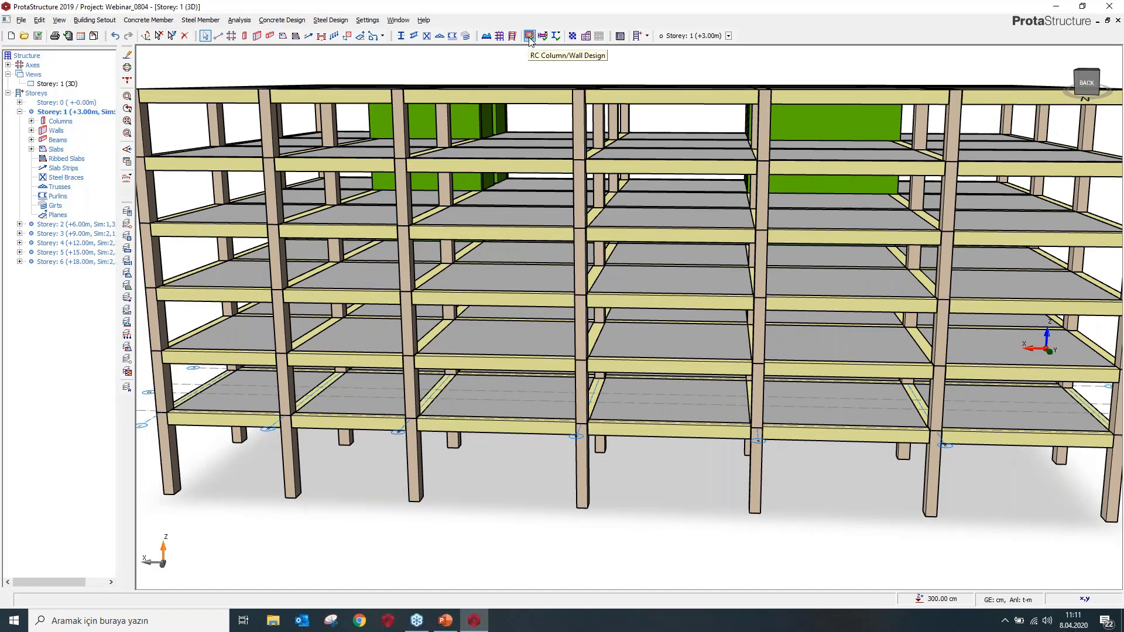
Batch-design the reinforcement of all columns and walls on all storeys with the Re-select All Bars option
{"action": "left_click", "coordinate": [529, 37]}
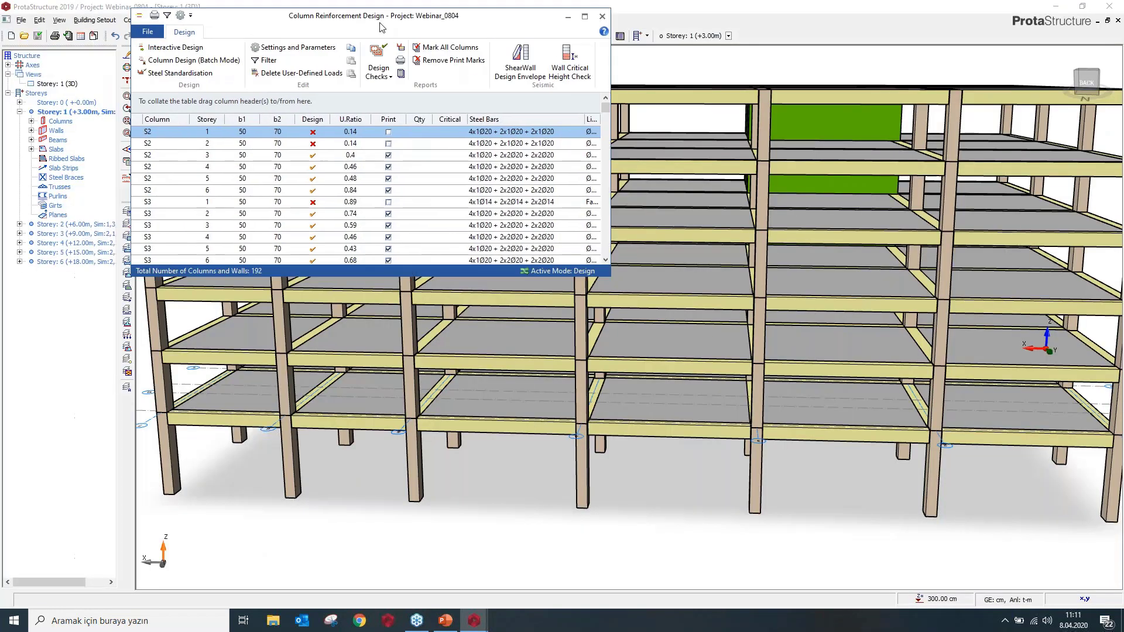
{"action": "left_click_drag", "start_coordinate": [380, 23], "coordinate": [430, 36]}
{"action": "double_click", "coordinate": [424, 37]}
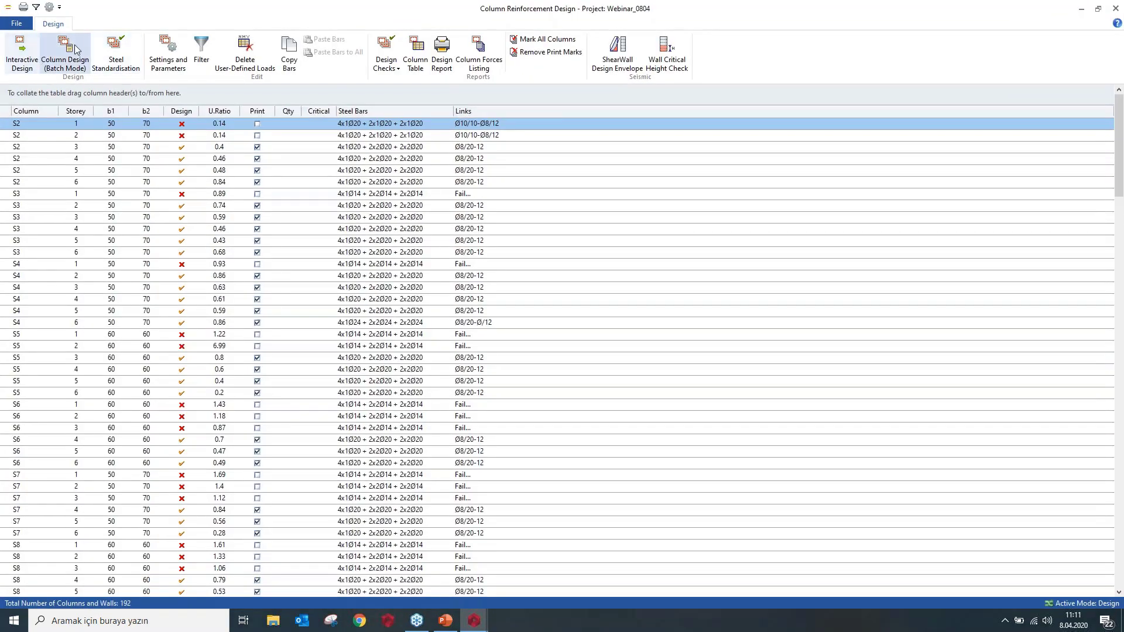
{"action": "left_click", "coordinate": [67, 52]}
{"action": "left_click", "coordinate": [501, 380]}
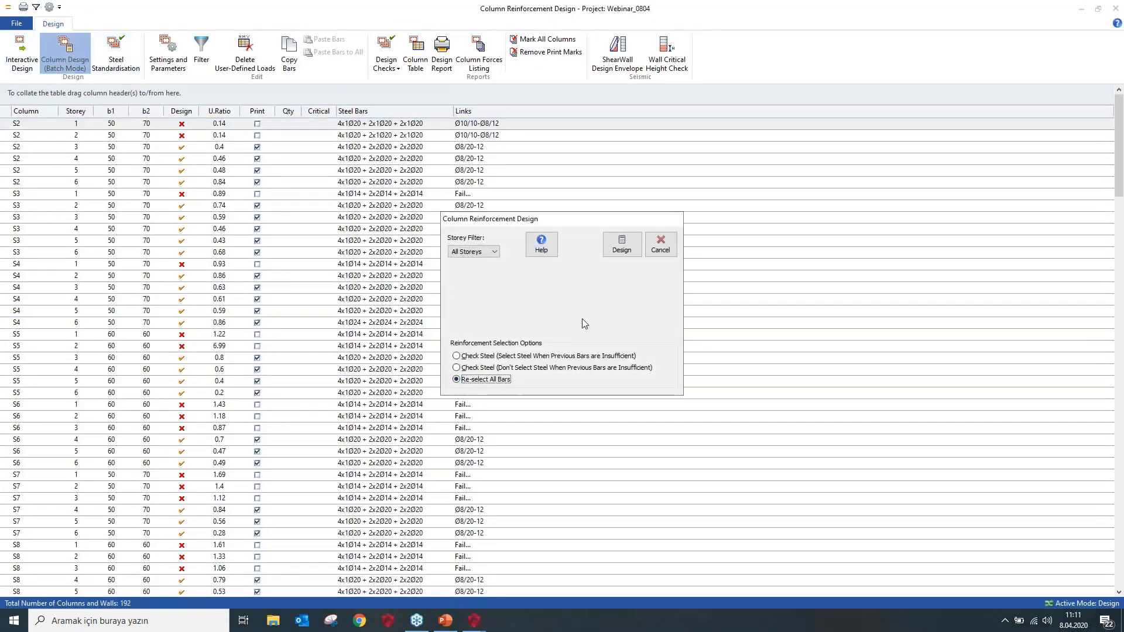
{"action": "left_click", "coordinate": [621, 246]}
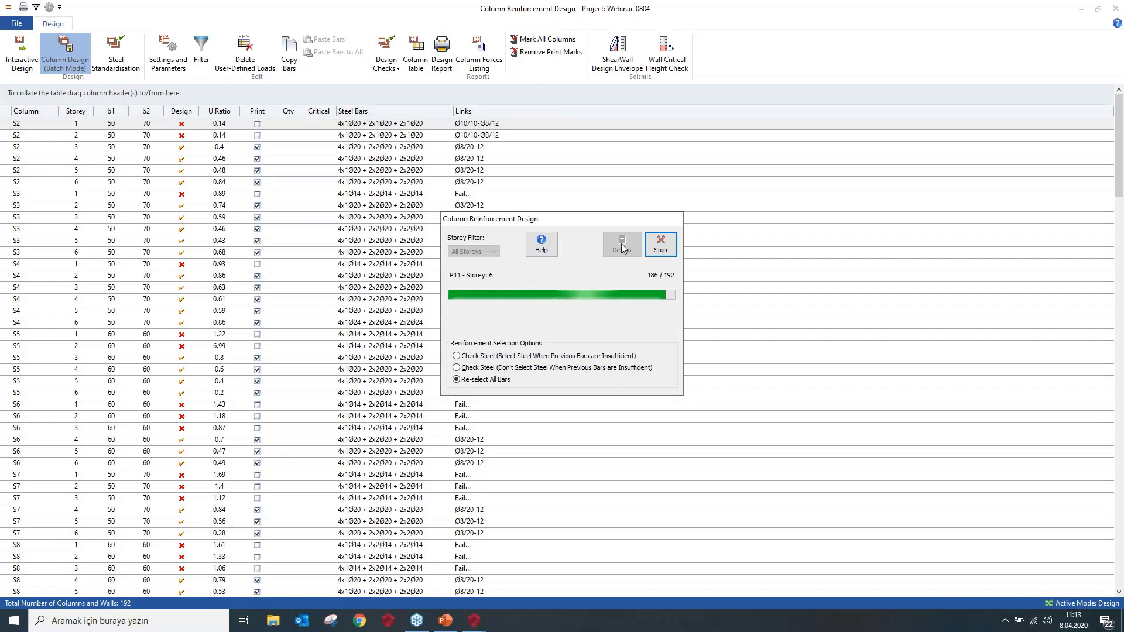
{"action": "left_click", "coordinate": [661, 244]}
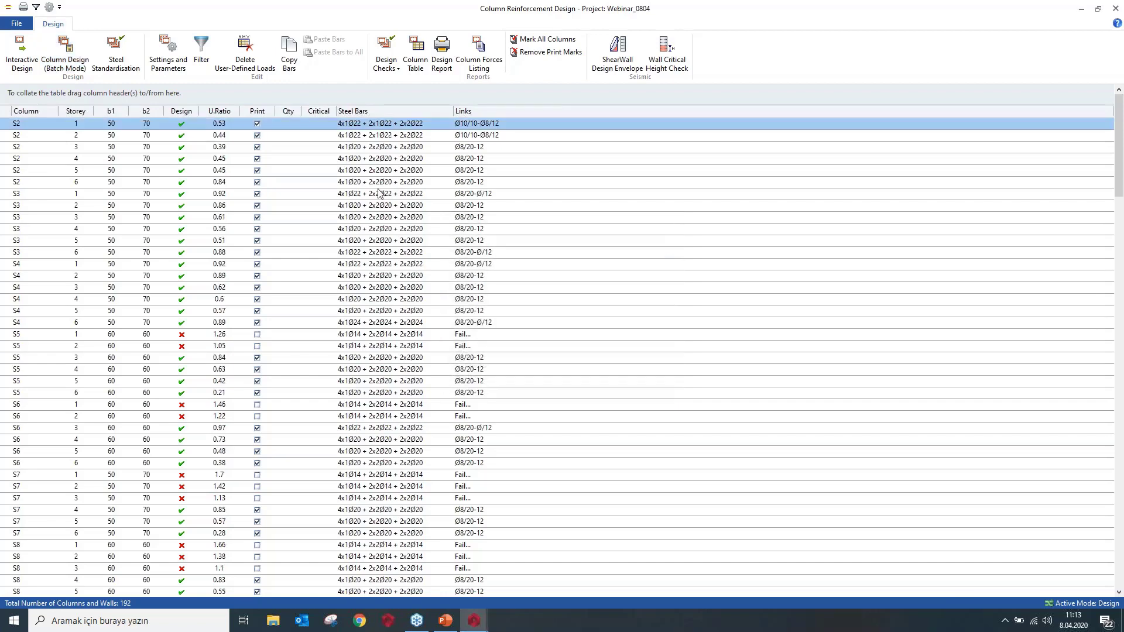
In the interactive design of column S2 at storey 1, remove the 1-int bars and set the 2-int bar quantity to 1
{"action": "scroll", "coordinate": [380, 188], "scroll_direction": "down", "scroll_amount": 4}
{"action": "scroll", "coordinate": [375, 193], "scroll_direction": "down", "scroll_amount": 9}
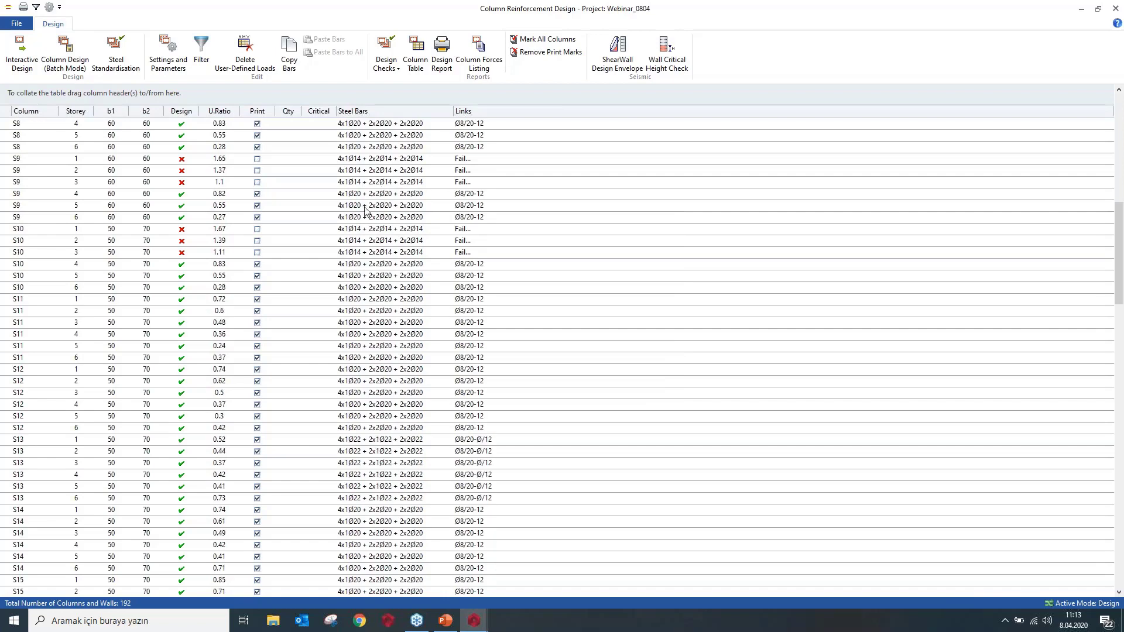
{"action": "scroll", "coordinate": [316, 223], "scroll_direction": "up", "scroll_amount": 13}
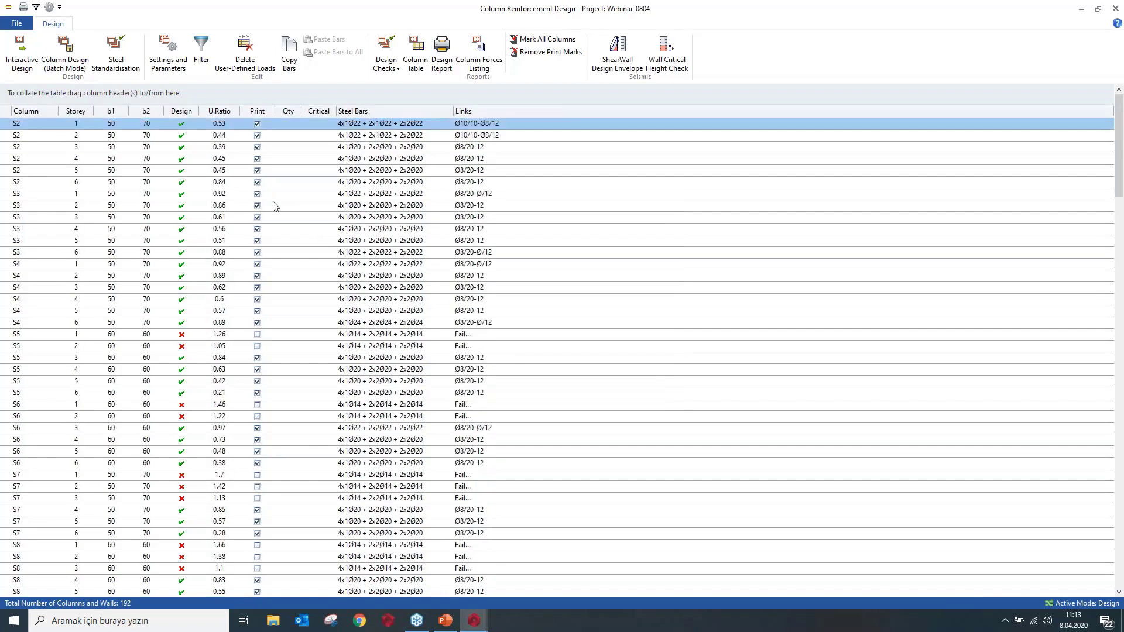
{"action": "double_click", "coordinate": [199, 129]}
{"action": "left_click_drag", "start_coordinate": [665, 186], "coordinate": [398, 76]}
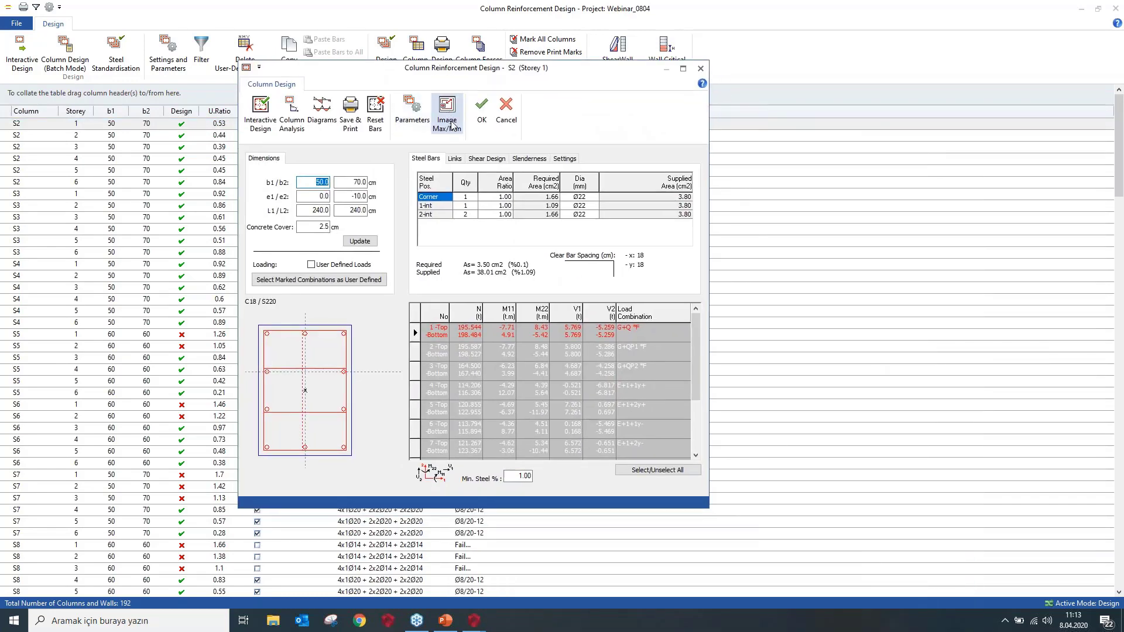
{"action": "left_click", "coordinate": [470, 205]}
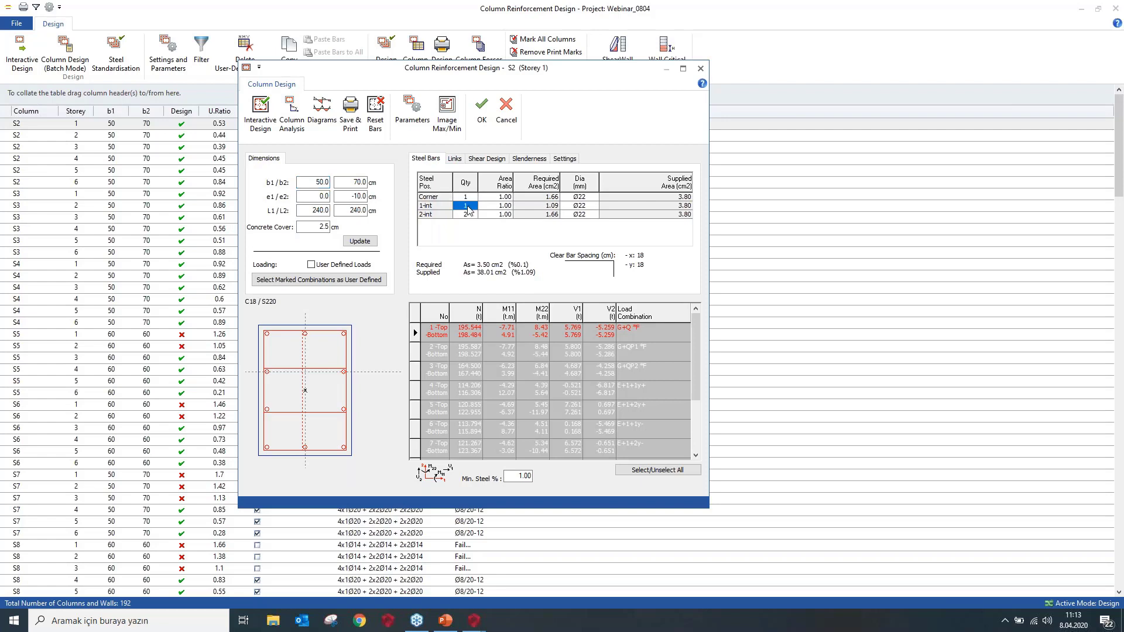
{"action": "left_click", "coordinate": [468, 206]}
{"action": "key", "text": "Tab"}
{"action": "left_click", "coordinate": [468, 214]}
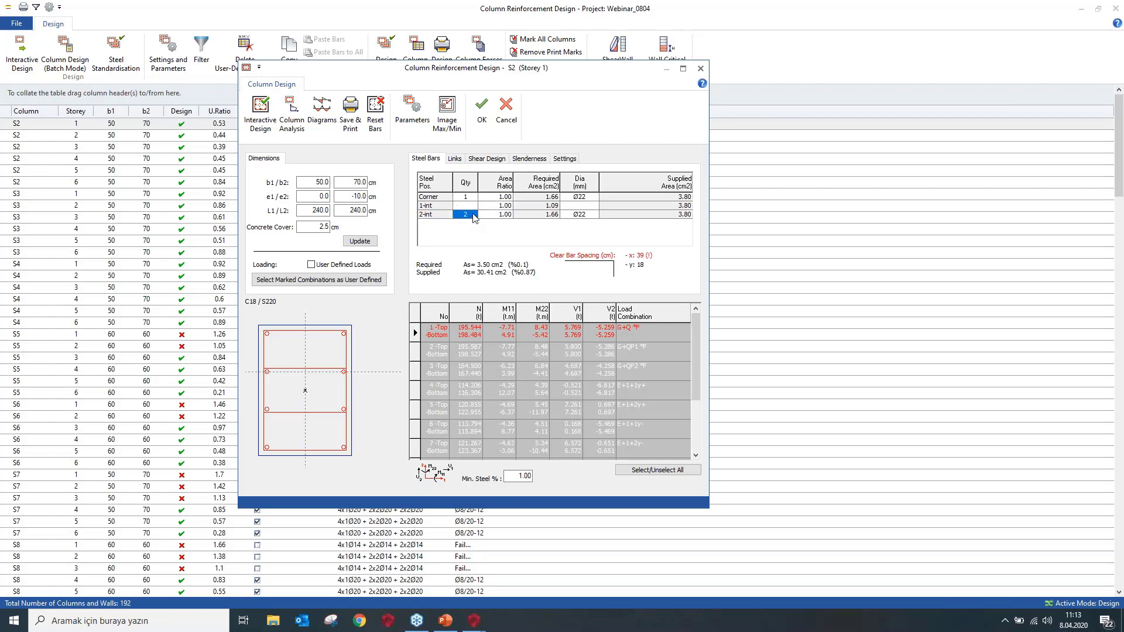
{"action": "left_click", "coordinate": [469, 215]}
{"action": "left_click_drag", "start_coordinate": [469, 214], "coordinate": [455, 214]}
{"action": "left_click", "coordinate": [512, 204]}
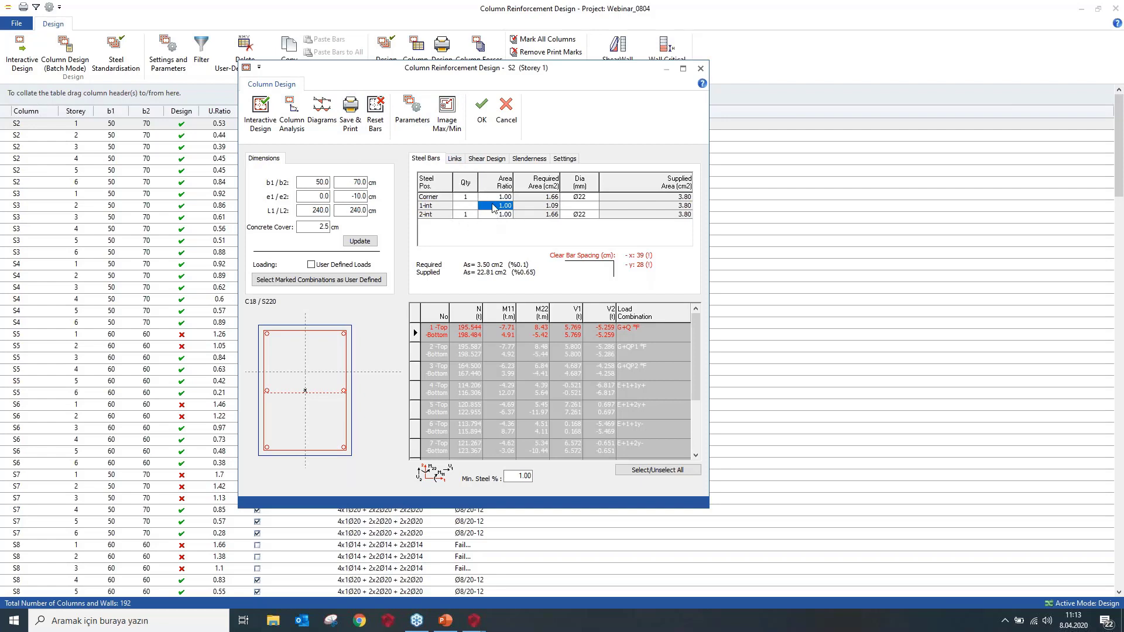
Set column S2's support links to Ø10 at a spacing of 10 and accept the column design
{"action": "left_click", "coordinate": [456, 159]}
{"action": "left_click", "coordinate": [479, 159]}
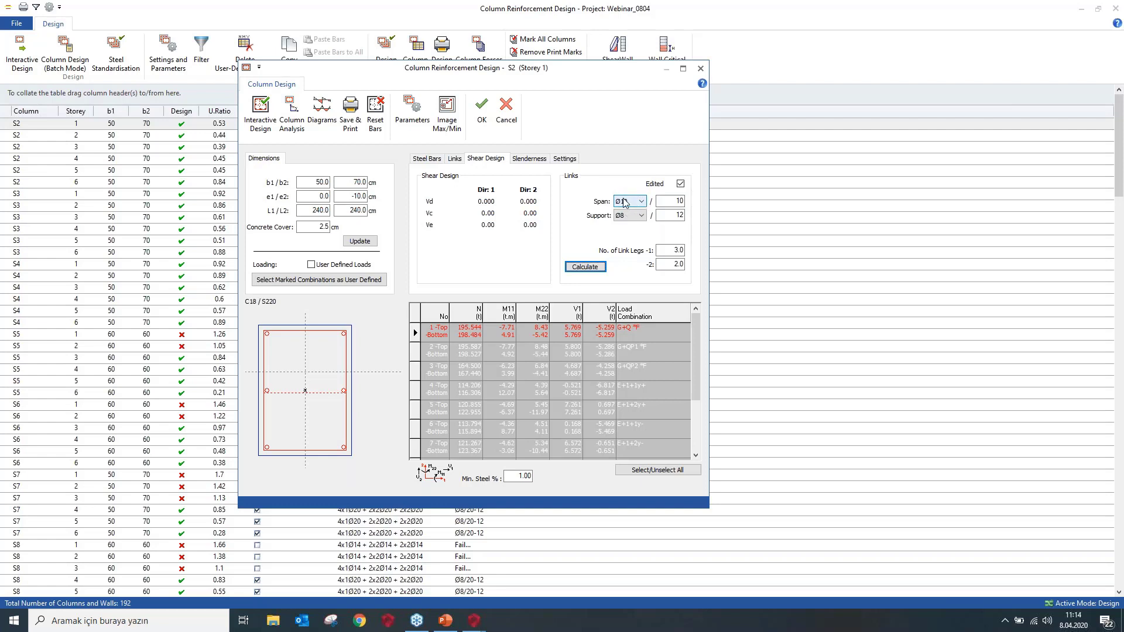
{"action": "left_click_drag", "start_coordinate": [673, 202], "coordinate": [686, 203]}
{"action": "left_click", "coordinate": [673, 214]}
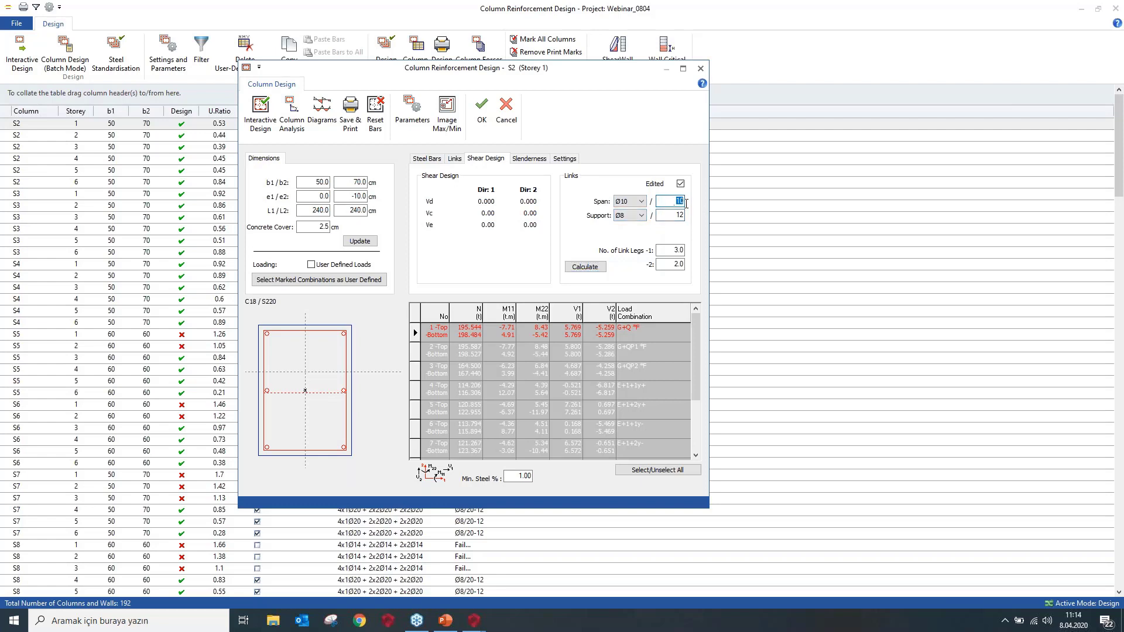
{"action": "key", "text": "Tab"}
{"action": "left_click", "coordinate": [633, 216]}
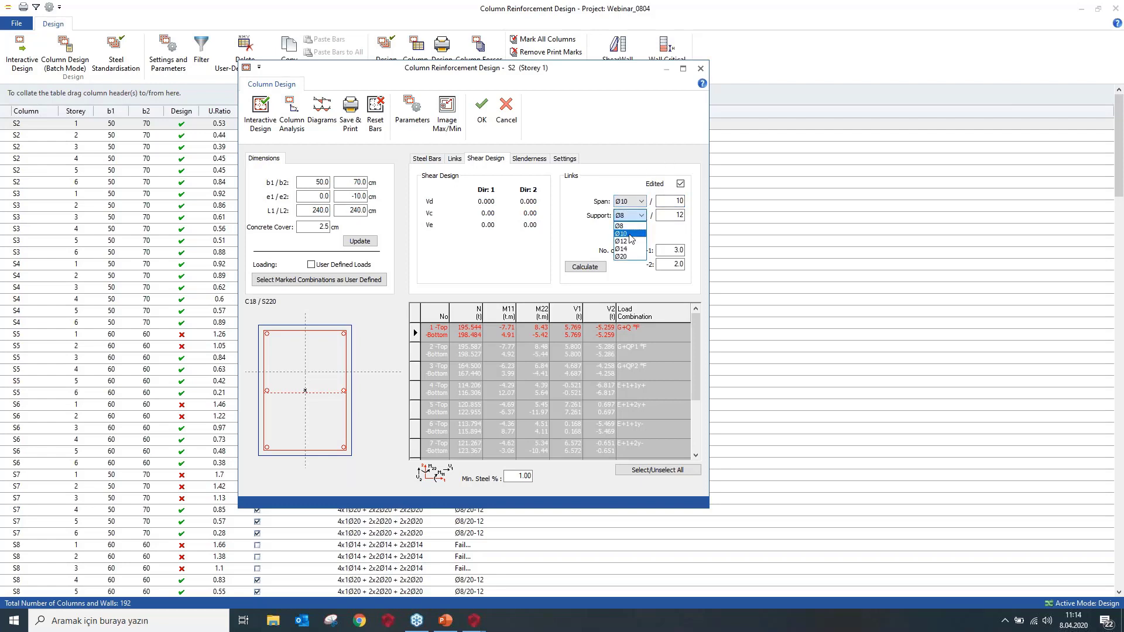
{"action": "left_click", "coordinate": [631, 234]}
{"action": "key", "text": "Tab"}
{"action": "type", "text": "0"}
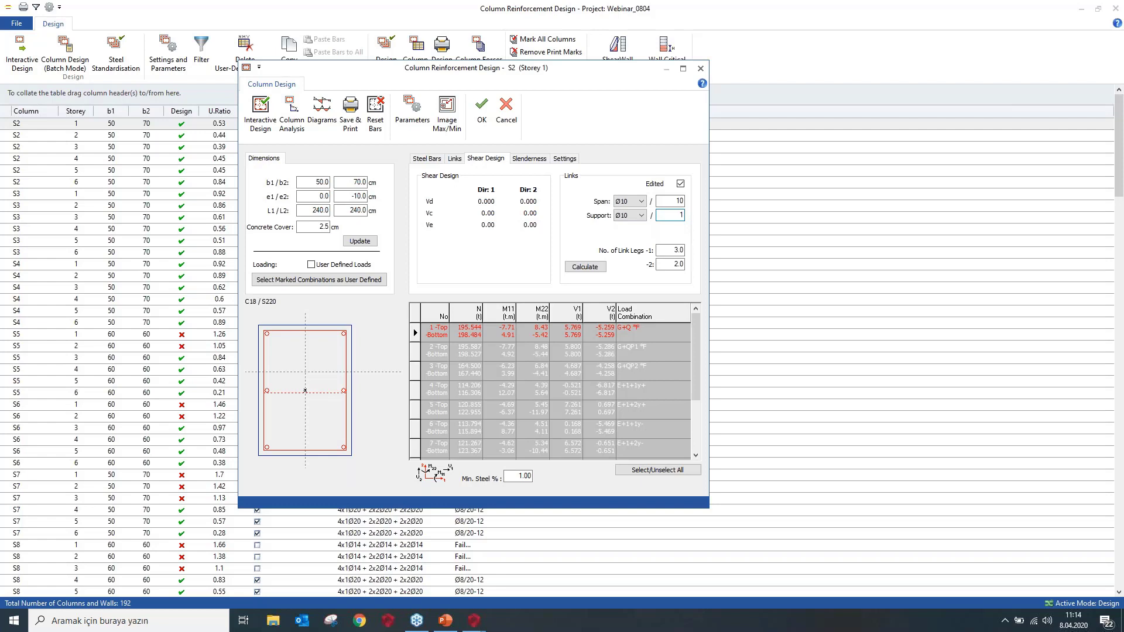
{"action": "left_click_drag", "start_coordinate": [583, 68], "coordinate": [633, 61]}
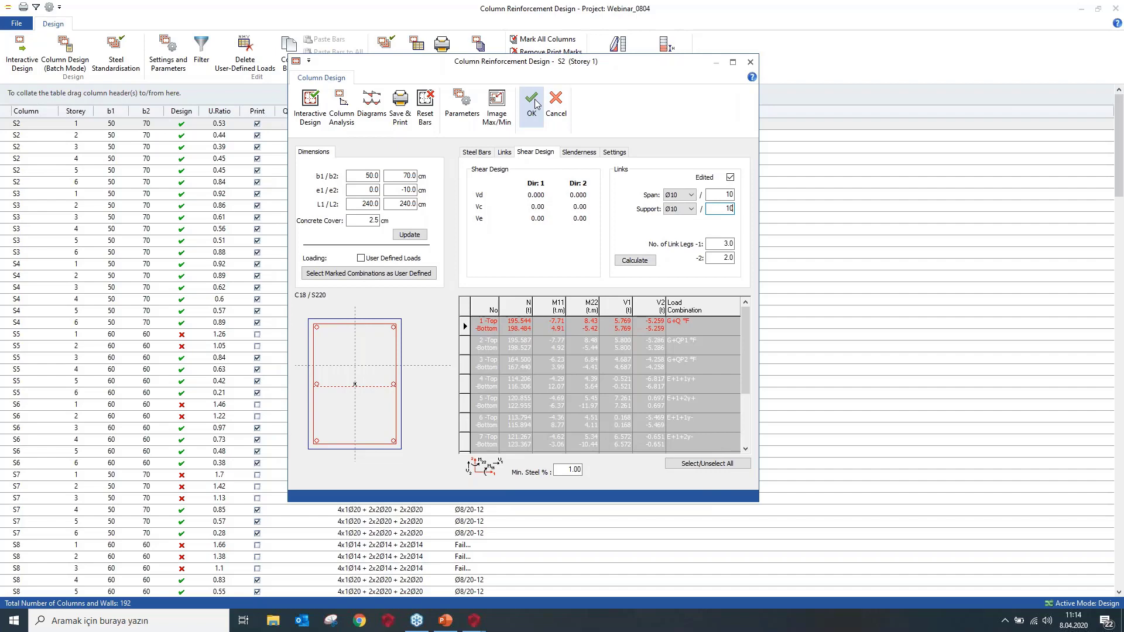
{"action": "left_click", "coordinate": [531, 108]}
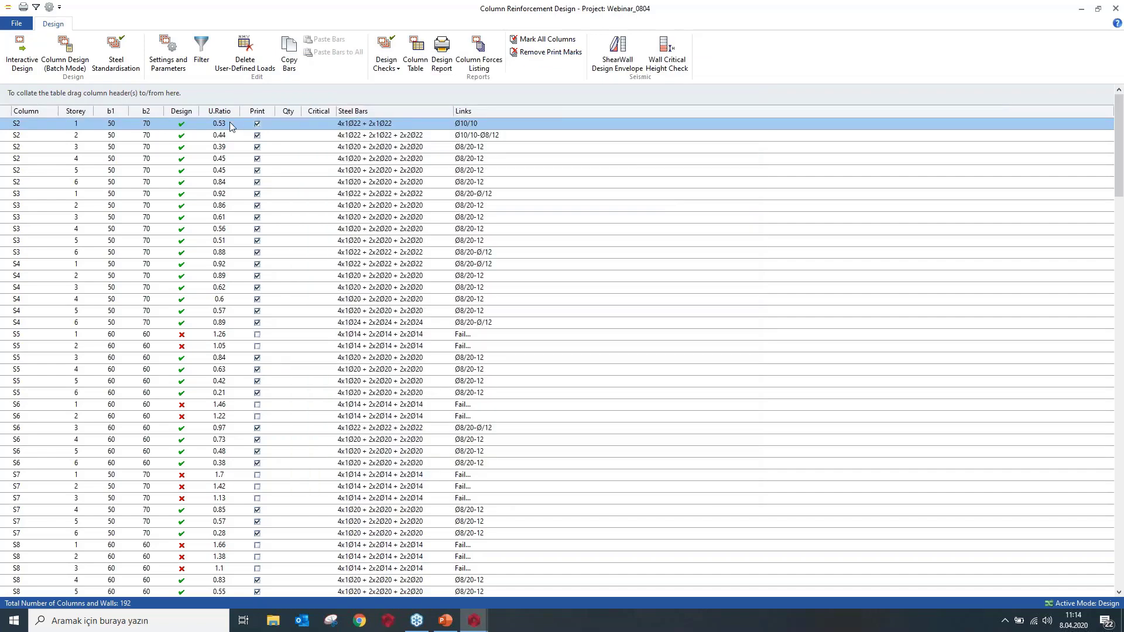
Copy the bars of column S2 storey 1 to S2 storeys 3, 4 and 6 and S3 storeys 1, 2 and 4
{"action": "left_click", "coordinate": [289, 56]}
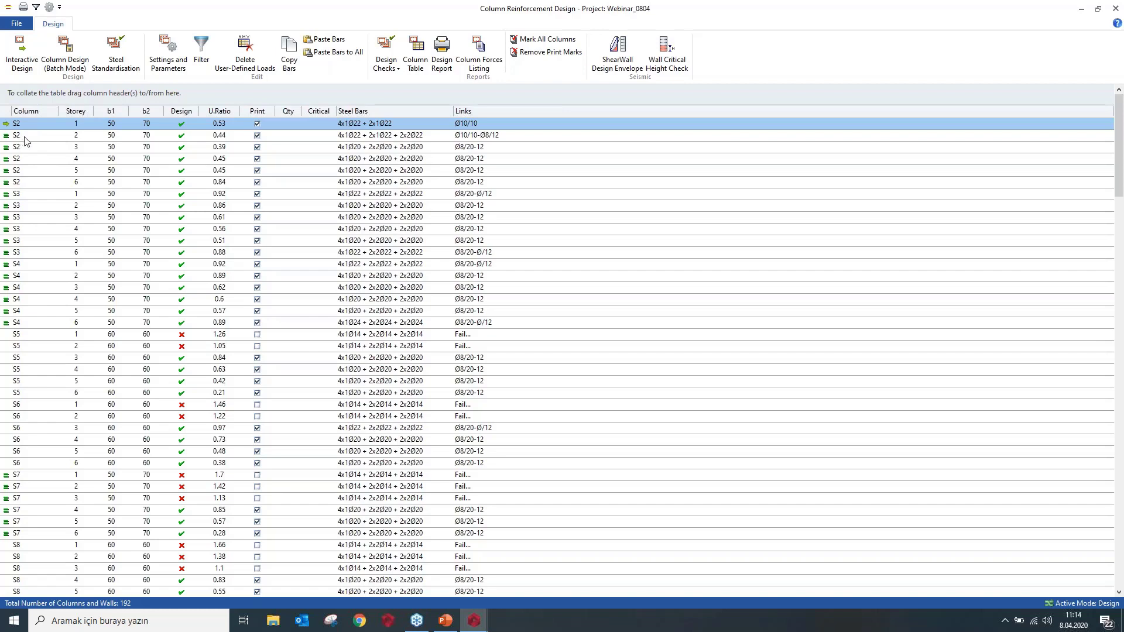
{"action": "left_click", "coordinate": [34, 140]}
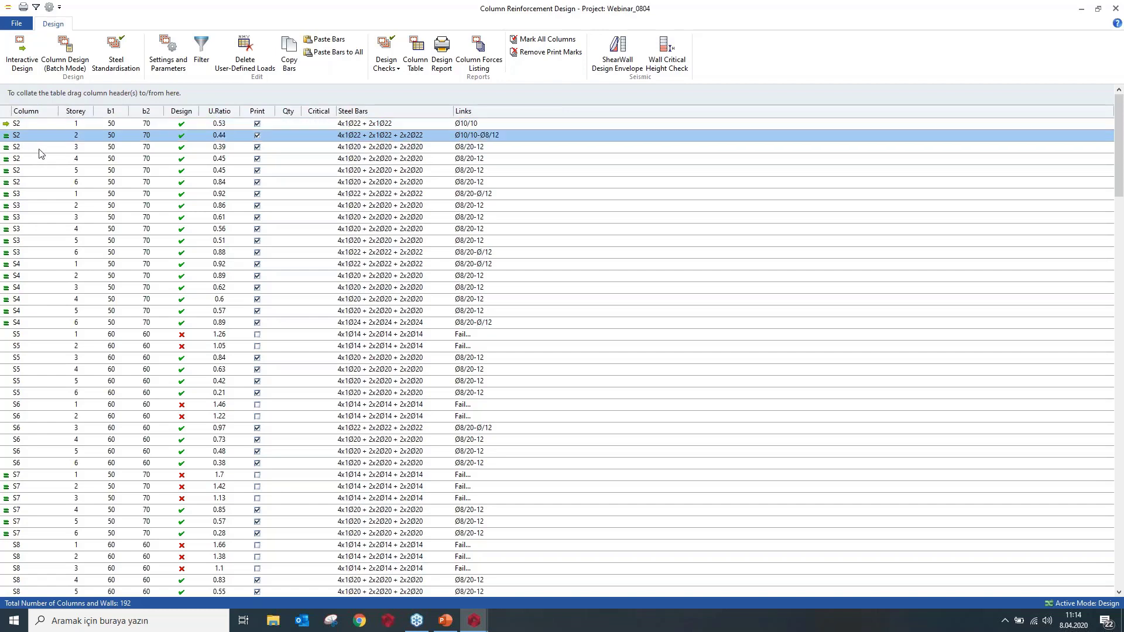
{"action": "left_click", "coordinate": [39, 150]}
{"action": "left_click", "coordinate": [42, 161], "text": "ctrl"}
{"action": "left_click", "coordinate": [42, 183], "text": "ctrl"}
{"action": "left_click", "coordinate": [44, 195], "text": "ctrl"}
{"action": "left_click", "coordinate": [46, 207], "text": "ctrl"}
{"action": "left_click", "coordinate": [47, 229], "text": "ctrl"}
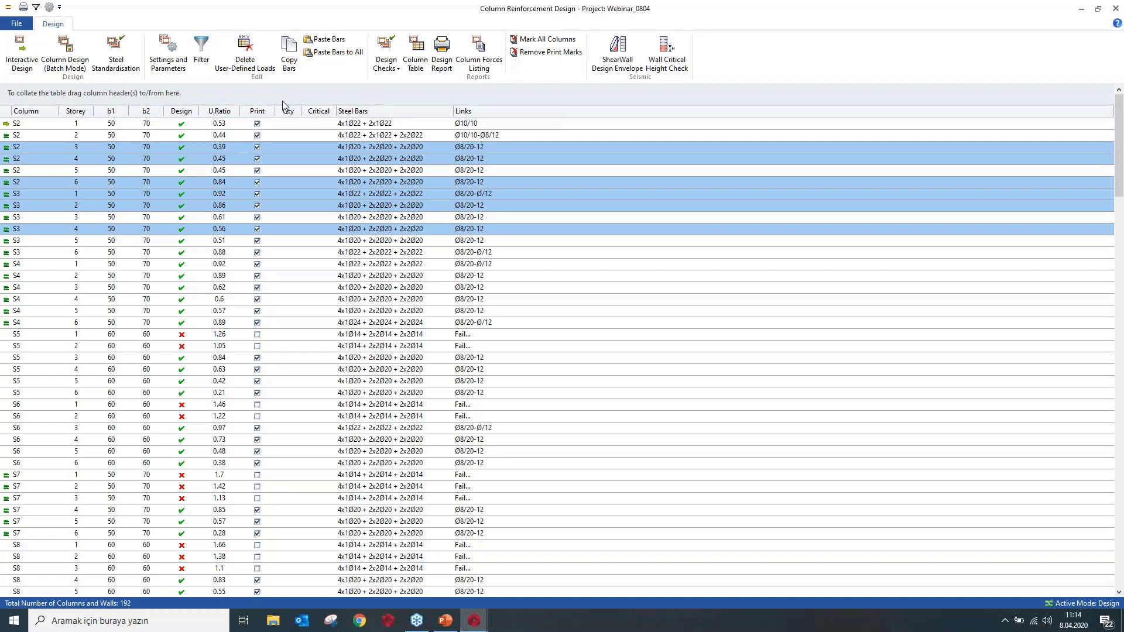
{"action": "left_click", "coordinate": [328, 39]}
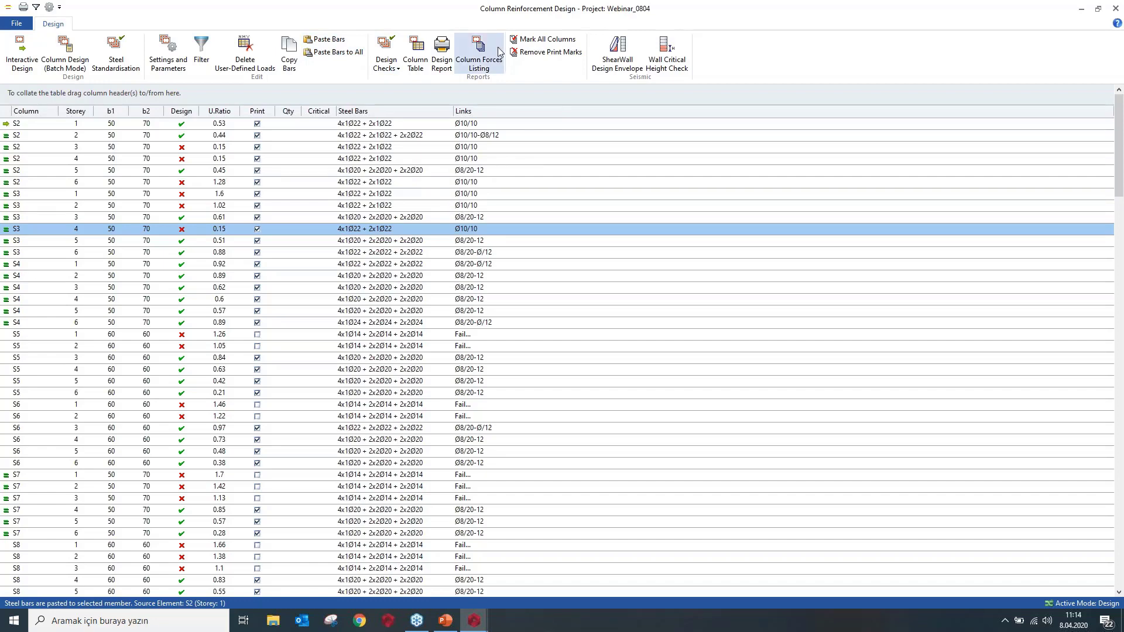
{"action": "double_click", "coordinate": [515, 12]}
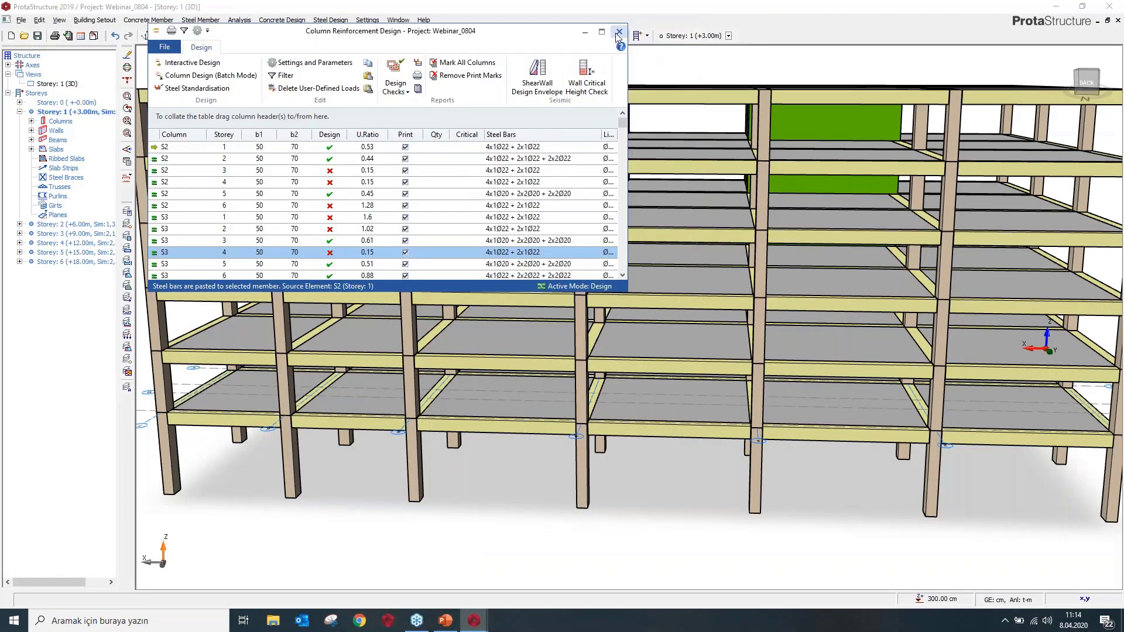
Close the column design and open the interactive design of storey beam axis 1 at storey 1 without re-selecting its steel bars
{"action": "left_click", "coordinate": [618, 33]}
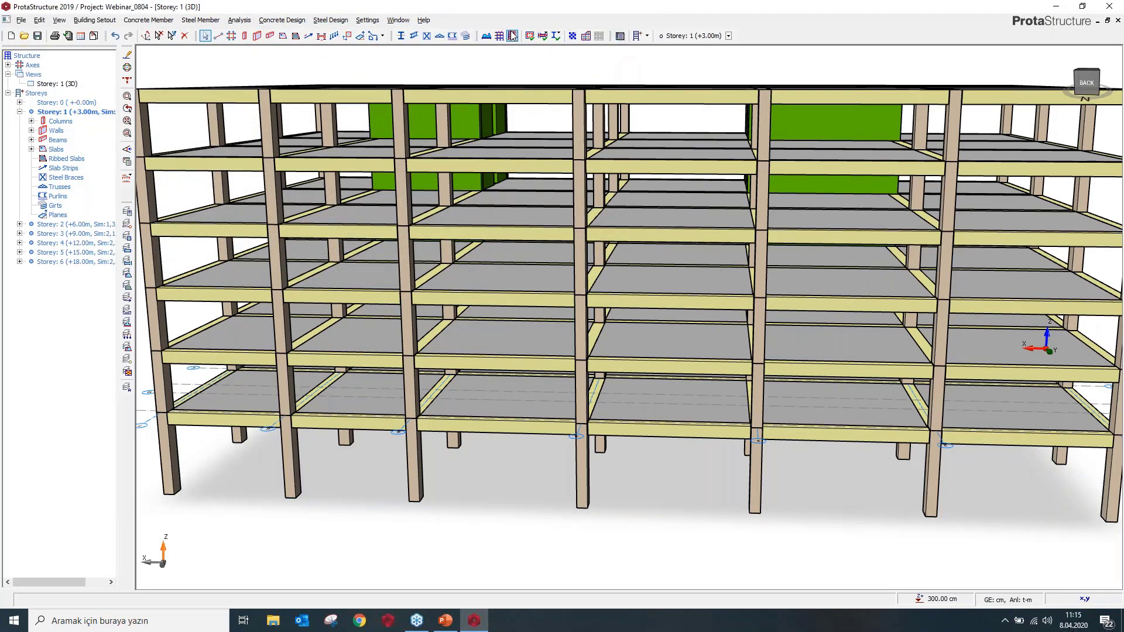
{"action": "left_click", "coordinate": [544, 36]}
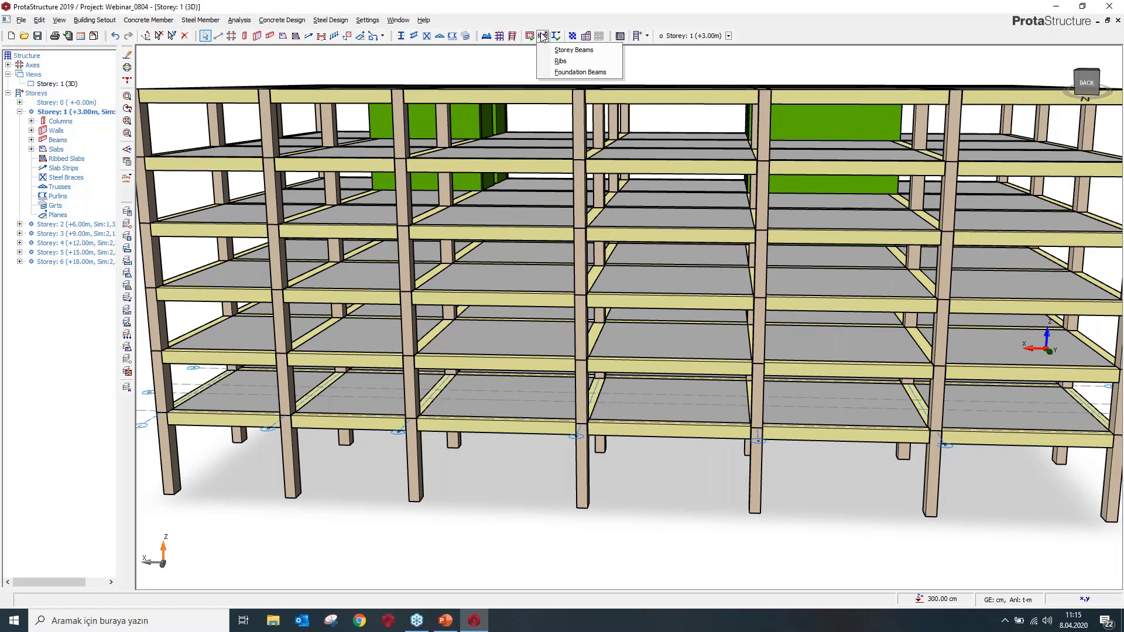
{"action": "left_click", "coordinate": [543, 36]}
{"action": "left_click", "coordinate": [543, 37]}
{"action": "left_click", "coordinate": [560, 60]}
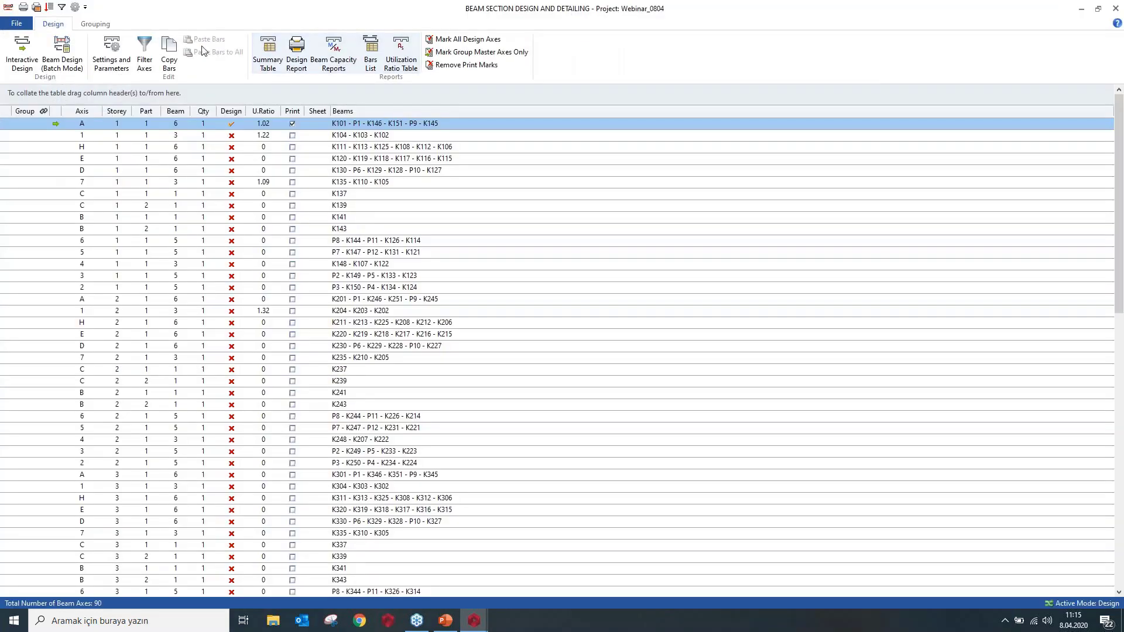
{"action": "left_click", "coordinate": [132, 137]}
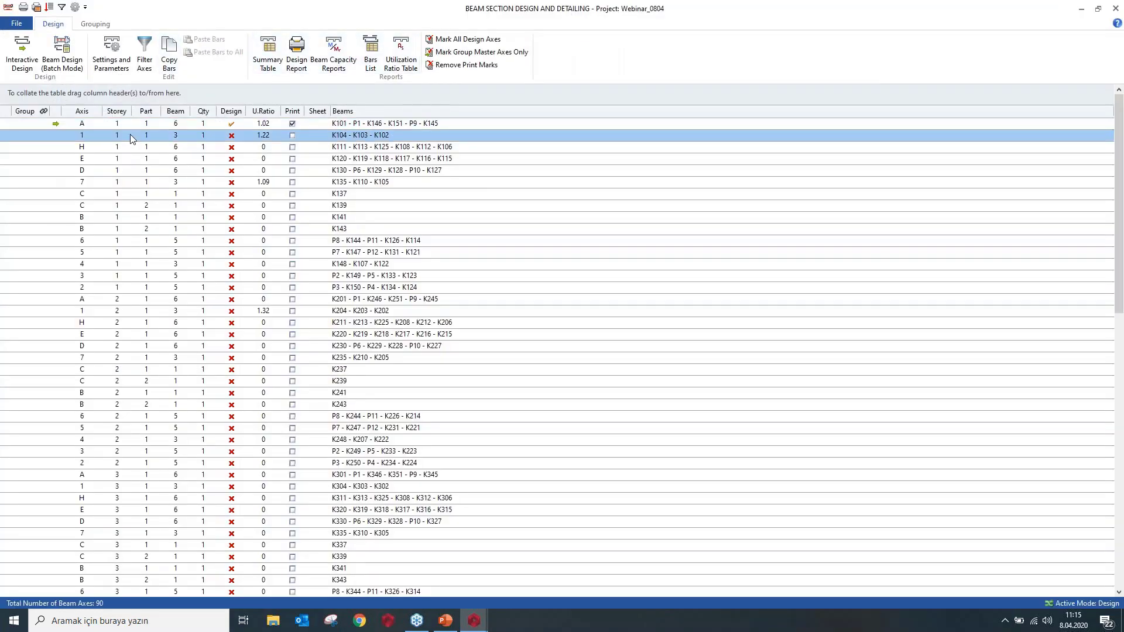
{"action": "double_click", "coordinate": [90, 132]}
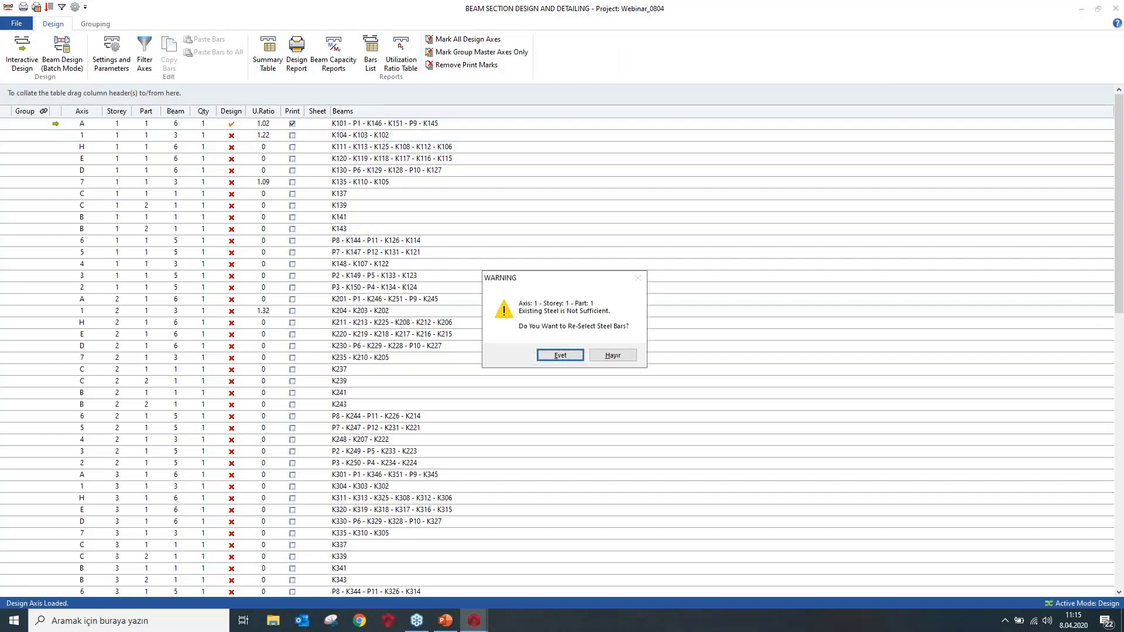
{"action": "left_click", "coordinate": [612, 355]}
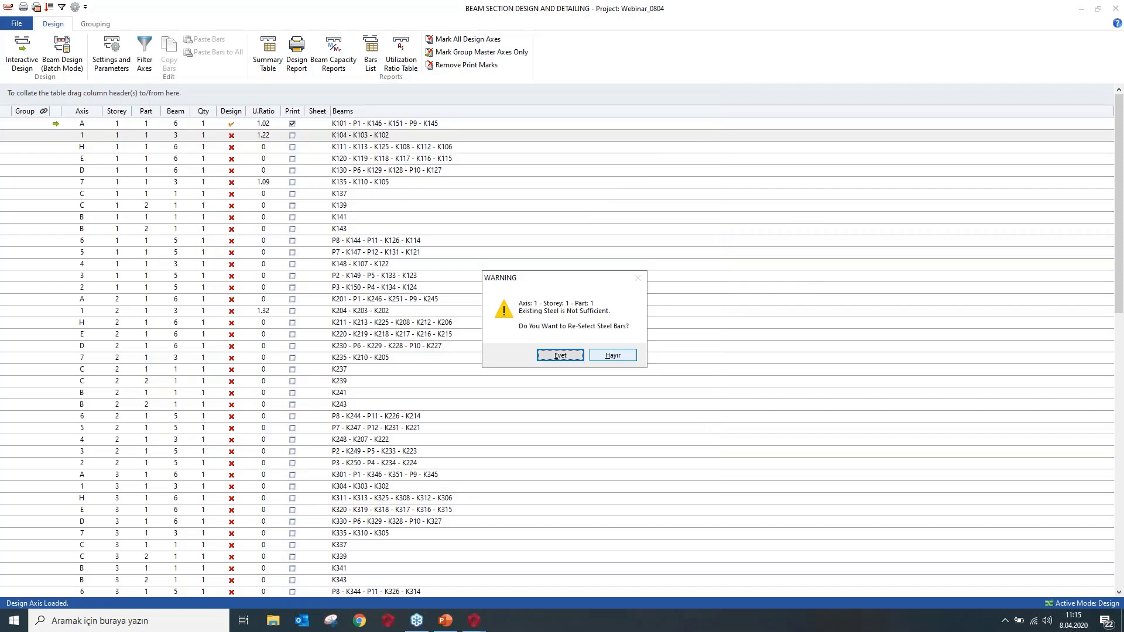
{"action": "left_click", "coordinate": [620, 356]}
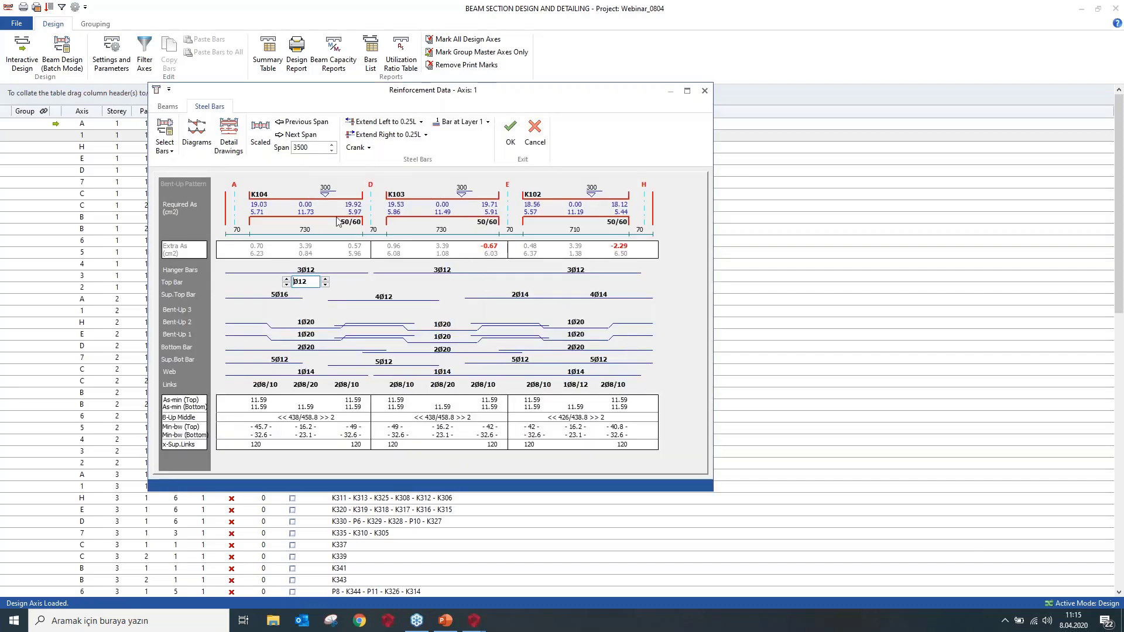
Re-select axis 1's beam bars with Standard Pattern No 1 and switch the arrangement to Standard Pattern No 2
{"action": "mouse_move", "coordinate": [421, 93]}
{"action": "left_mouse_down"}
{"action": "mouse_move", "coordinate": [491, 80]}
{"action": "mouse_move", "coordinate": [429, 83]}
{"action": "left_mouse_up"}
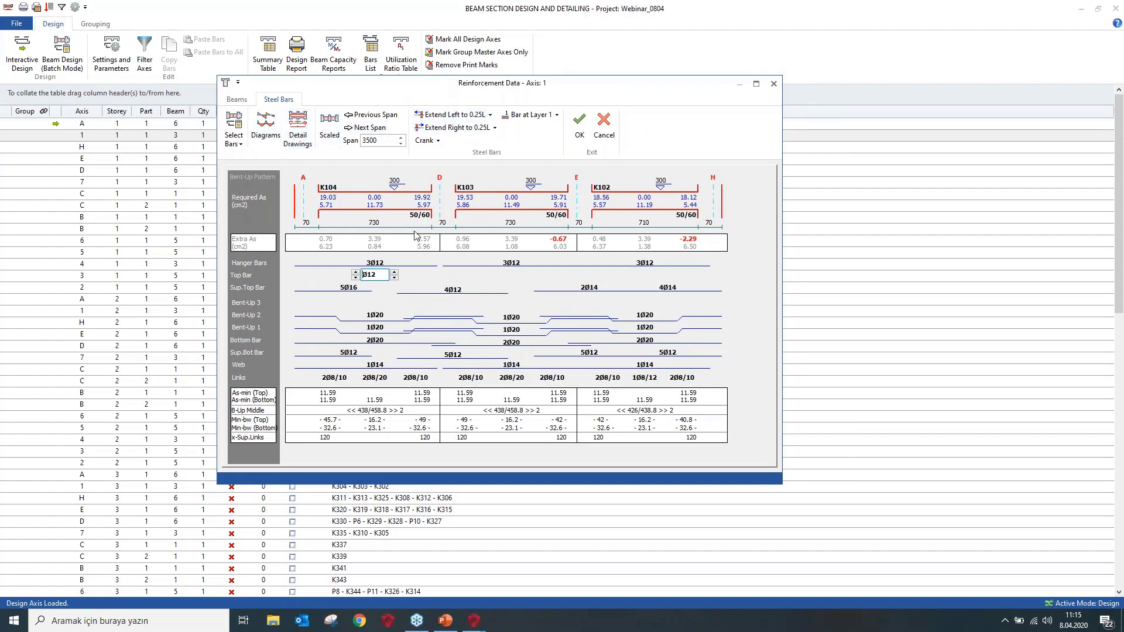
{"action": "left_click", "coordinate": [244, 142]}
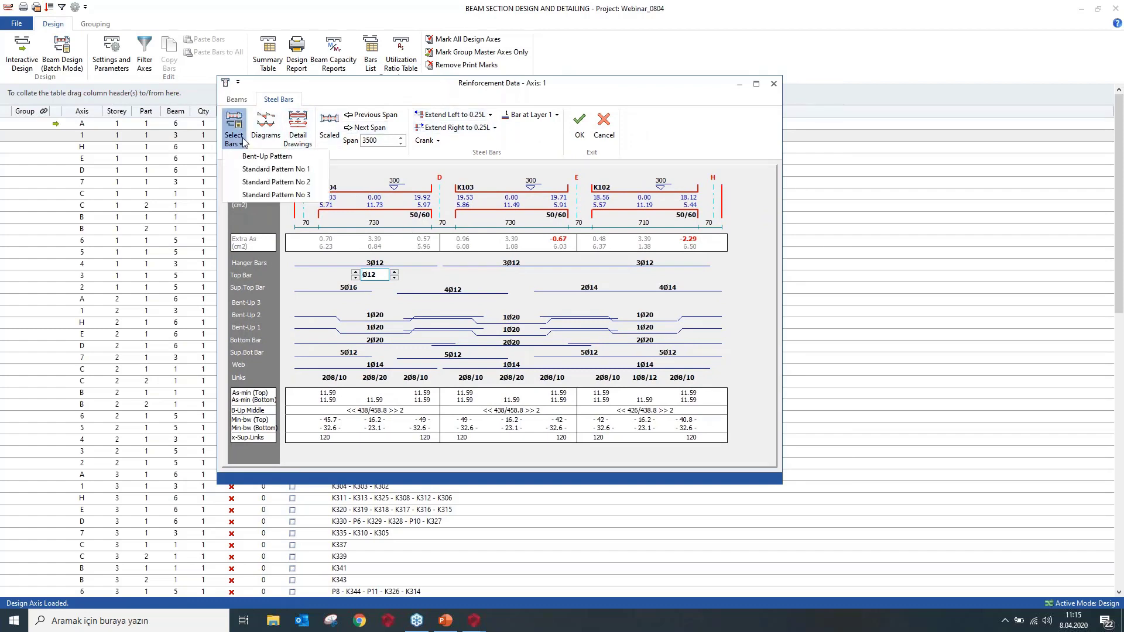
{"action": "left_click", "coordinate": [266, 174]}
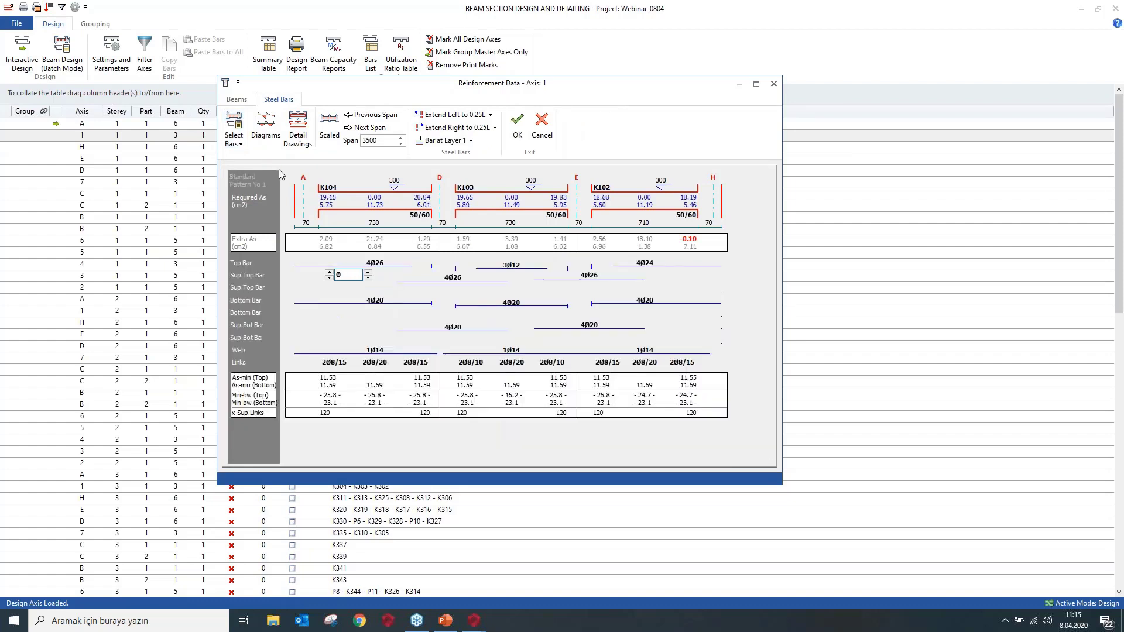
{"action": "left_click", "coordinate": [234, 131]}
{"action": "left_click", "coordinate": [274, 183]}
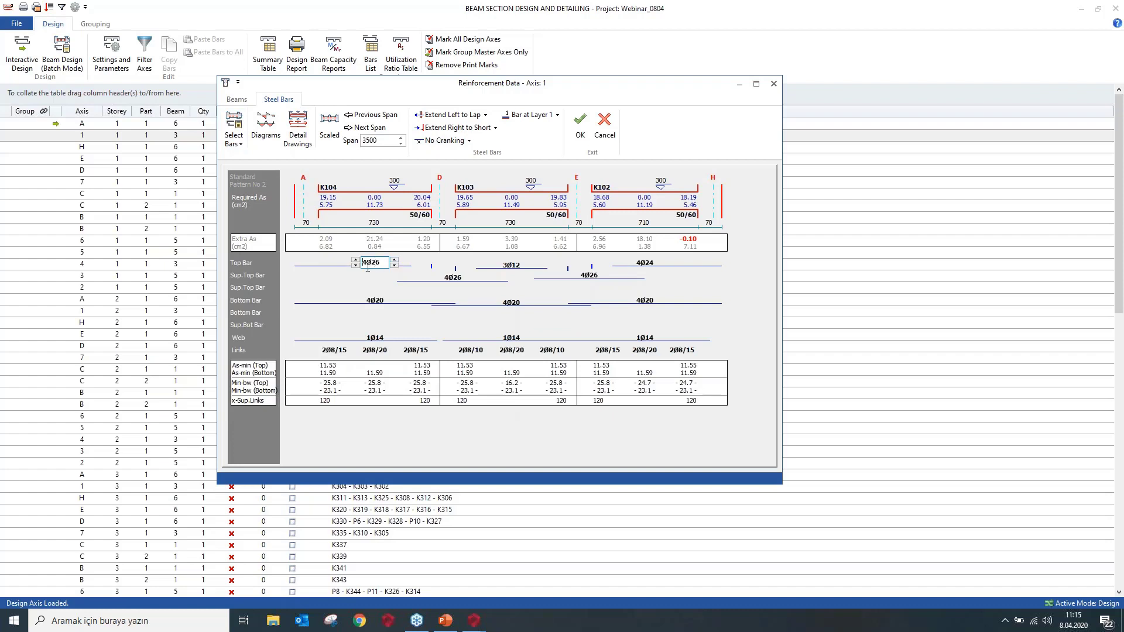
Examine the editable top, support top and bottom bars across beams K104, K103 and K102
{"action": "left_click", "coordinate": [512, 266]}
{"action": "left_click", "coordinate": [456, 278]}
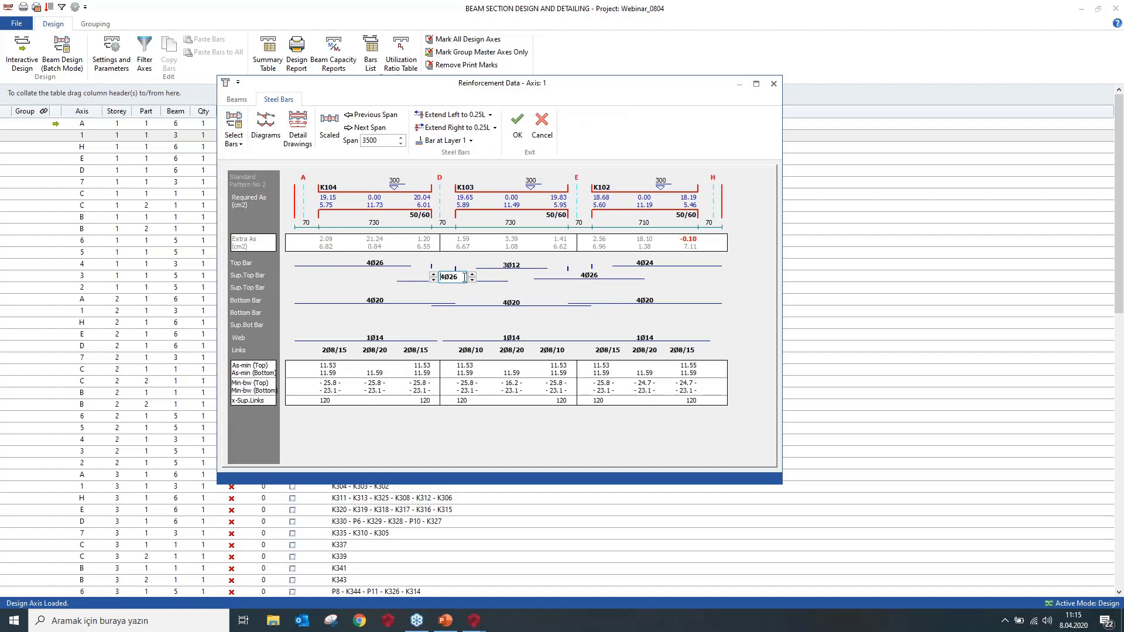
{"action": "left_click", "coordinate": [644, 264]}
{"action": "left_click", "coordinate": [591, 280]}
{"action": "left_click", "coordinate": [645, 300]}
{"action": "left_click", "coordinate": [511, 303]}
{"action": "left_click", "coordinate": [375, 300]}
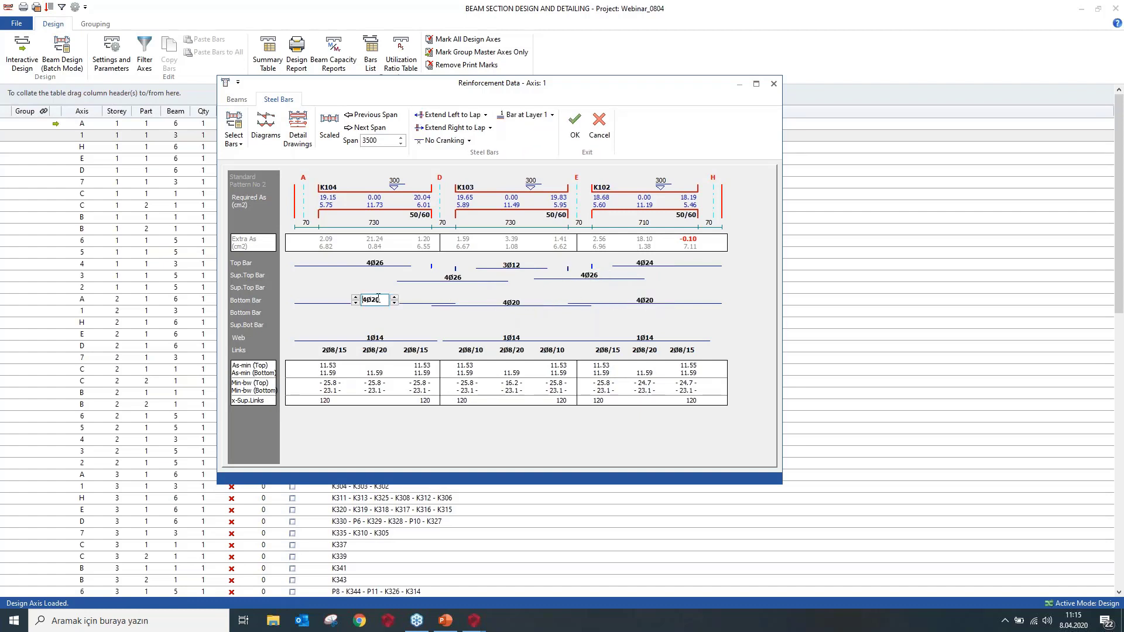
Set the top bar of beam K104 to 2Ø20
{"action": "left_click", "coordinate": [375, 262]}
{"action": "left_click", "coordinate": [355, 265]}
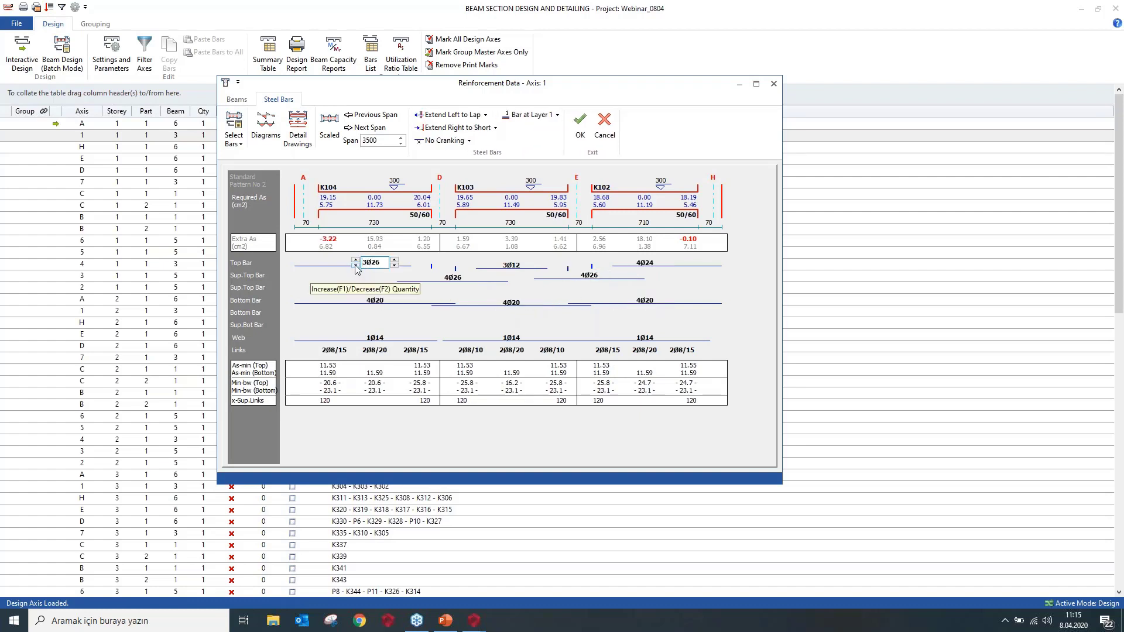
{"action": "left_click", "coordinate": [356, 265]}
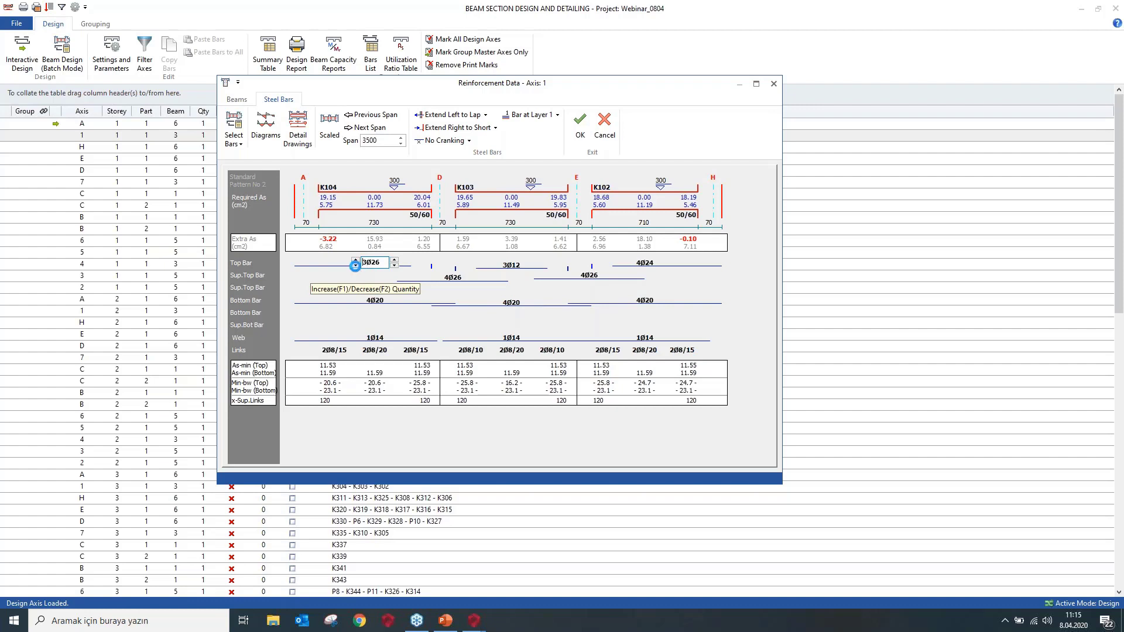
{"action": "left_click", "coordinate": [394, 267]}
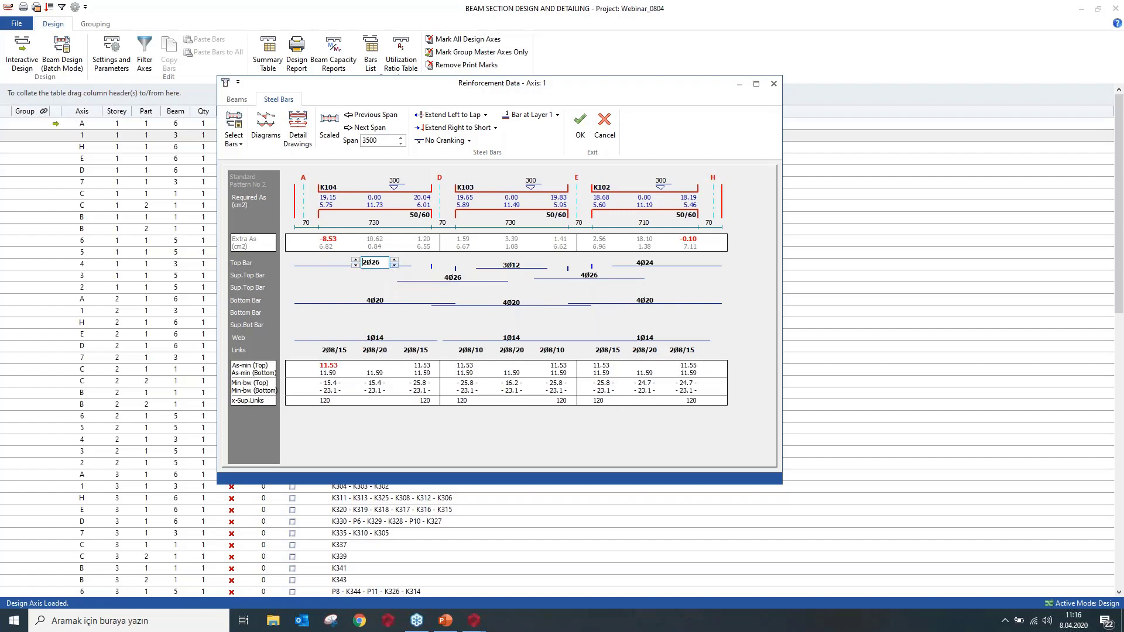
{"action": "left_click", "coordinate": [394, 267]}
{"action": "left_click", "coordinate": [394, 267]}
Set beam K104's links to 3Ø8/15 at both supports and 2Ø8/20 in the span, and accept axis 1's reinforcement
{"action": "left_click", "coordinate": [376, 343]}
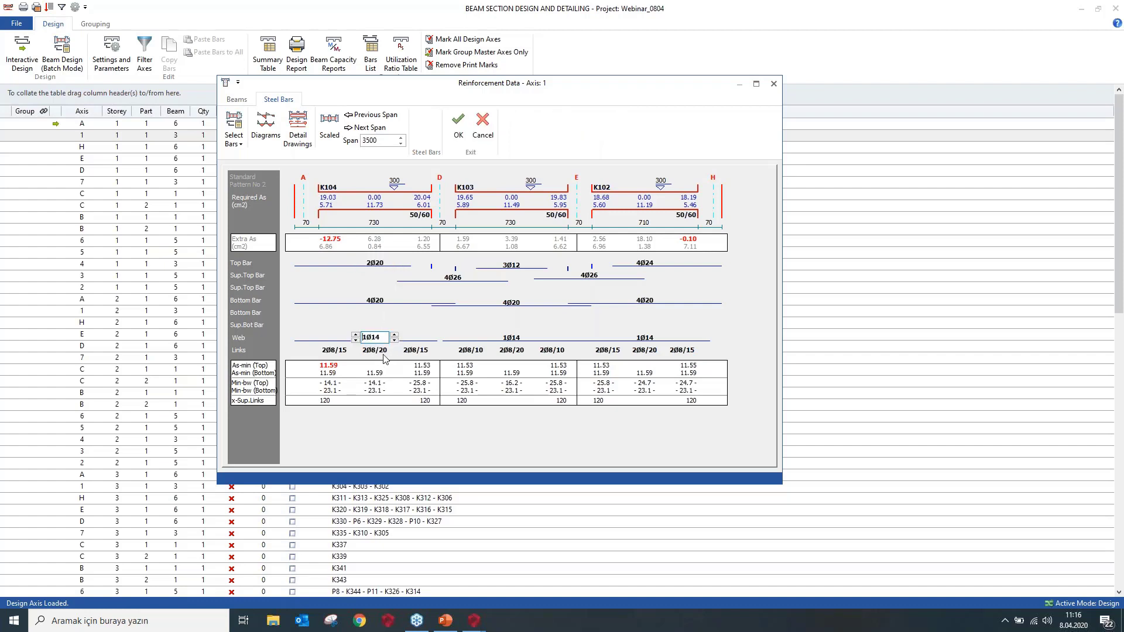
{"action": "left_click", "coordinate": [393, 352]}
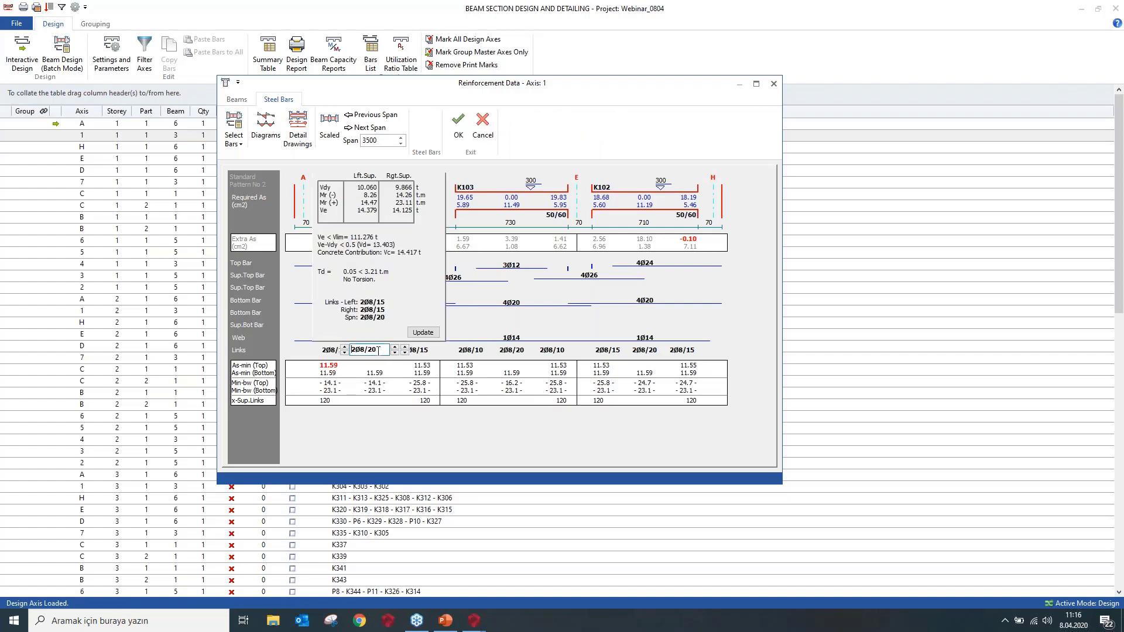
{"action": "left_click", "coordinate": [344, 347]}
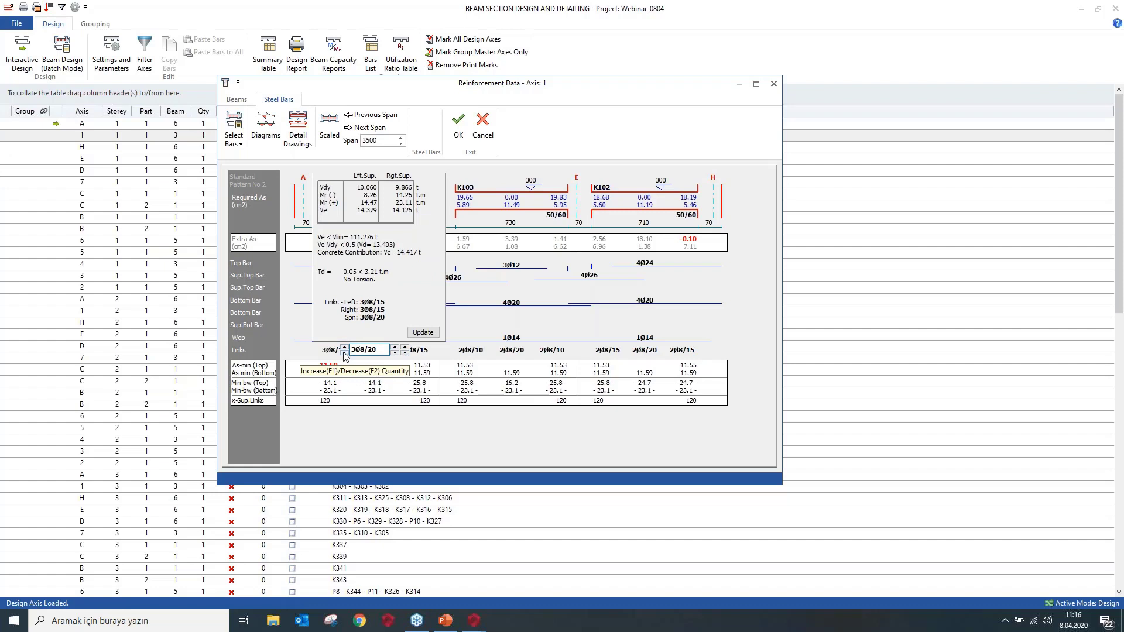
{"action": "left_click", "coordinate": [403, 353]}
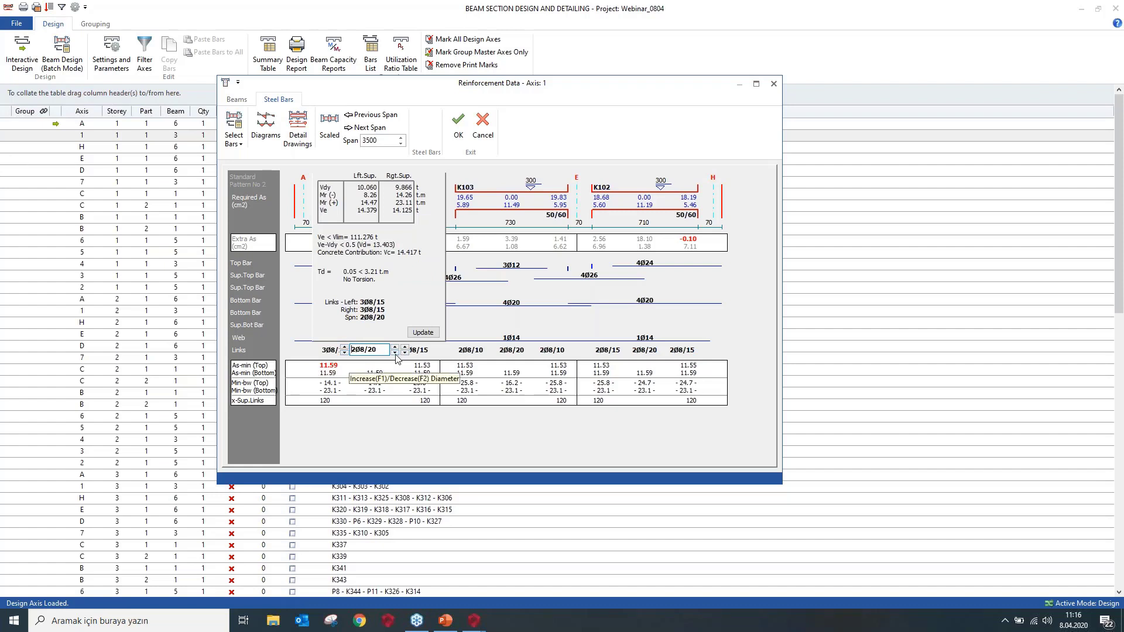
{"action": "left_click", "coordinate": [422, 333]}
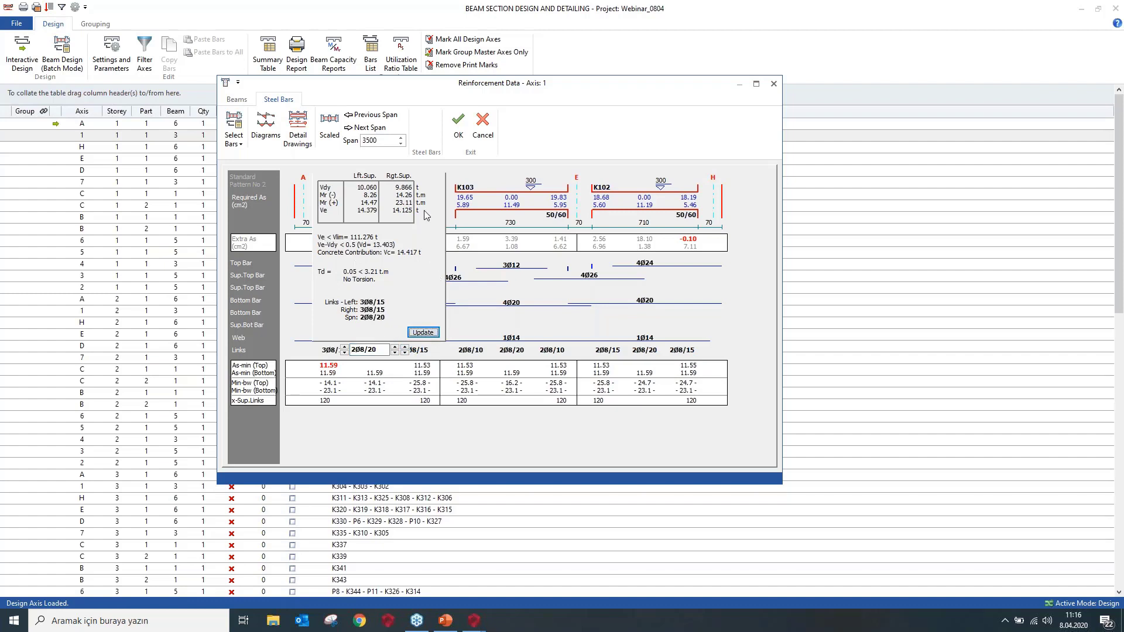
{"action": "left_click", "coordinate": [433, 332]}
{"action": "left_click", "coordinate": [517, 135]}
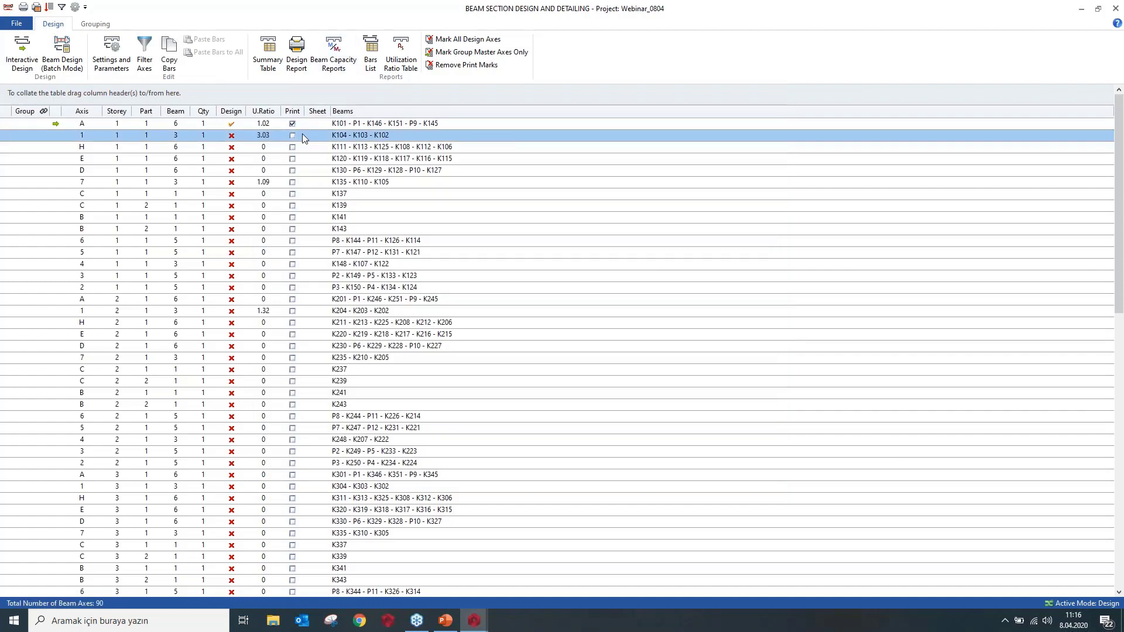
Copy the bars of axis 1 storey 1 to axis 7 storey 1 and axes 1 and 7 on storeys 2 and 3, and close the beam design
{"action": "left_click", "coordinate": [169, 59]}
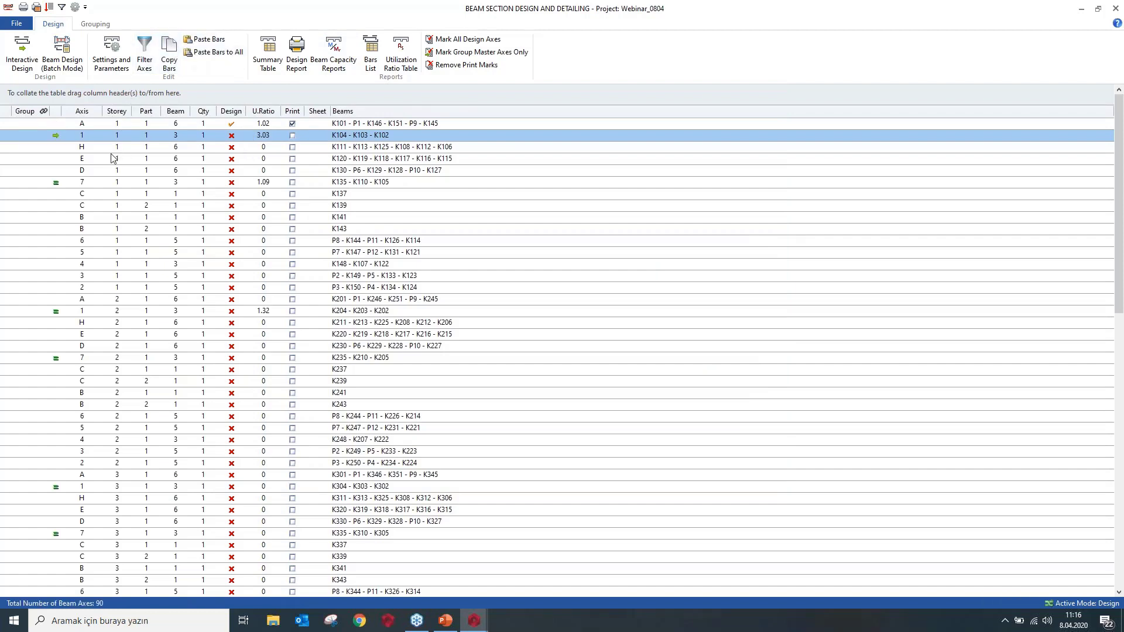
{"action": "left_click", "coordinate": [85, 183]}
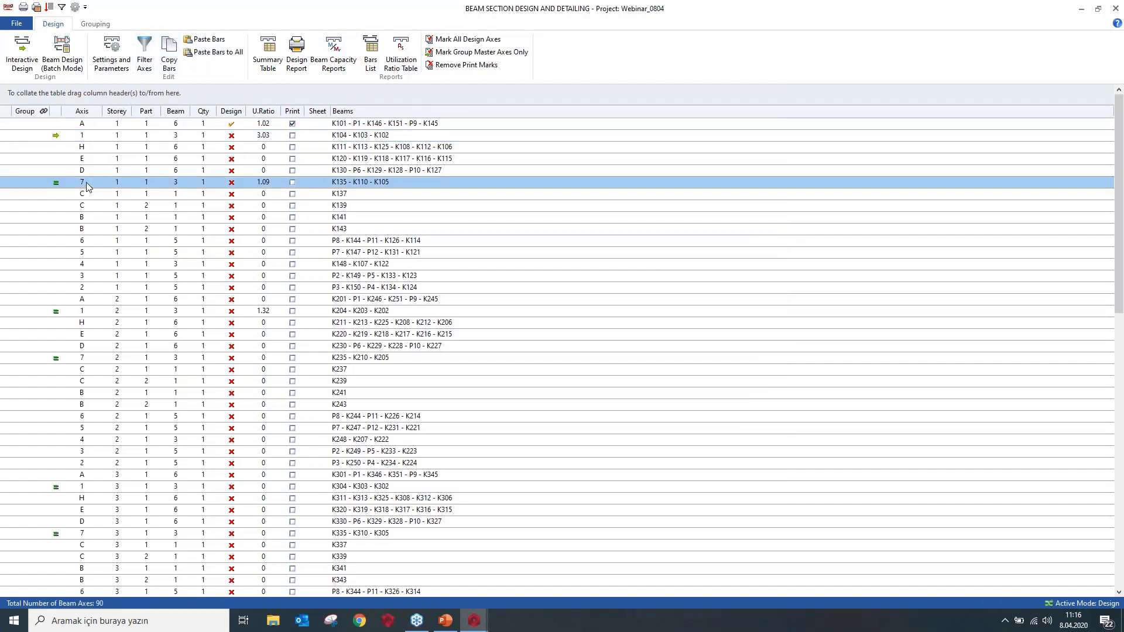
{"action": "left_click", "coordinate": [88, 311], "text": "ctrl"}
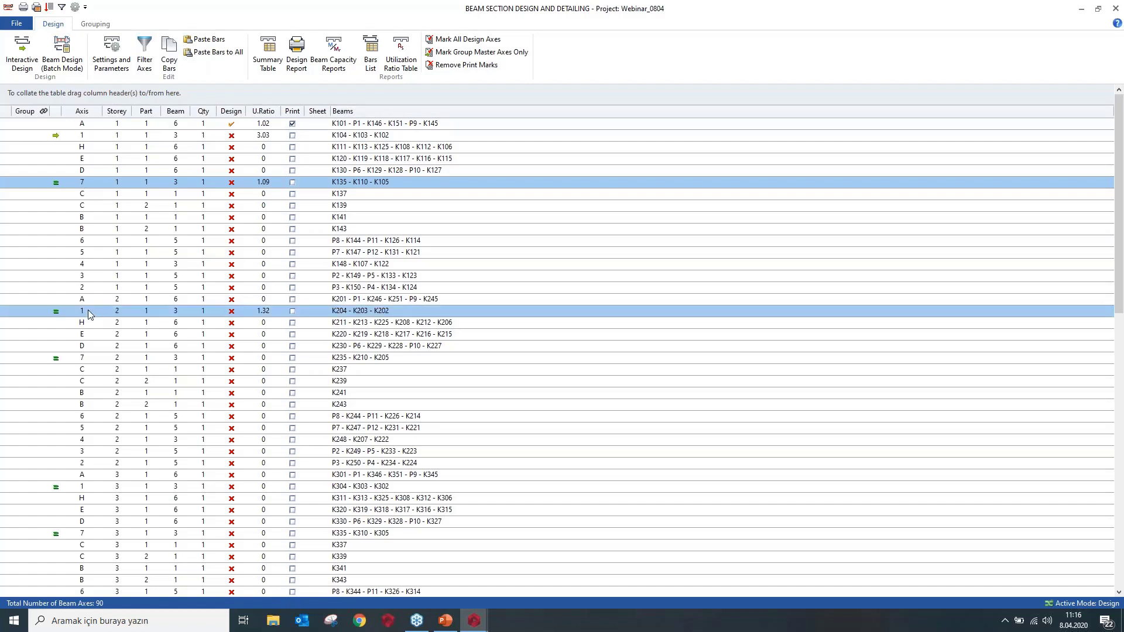
{"action": "left_click", "coordinate": [107, 362], "text": "ctrl"}
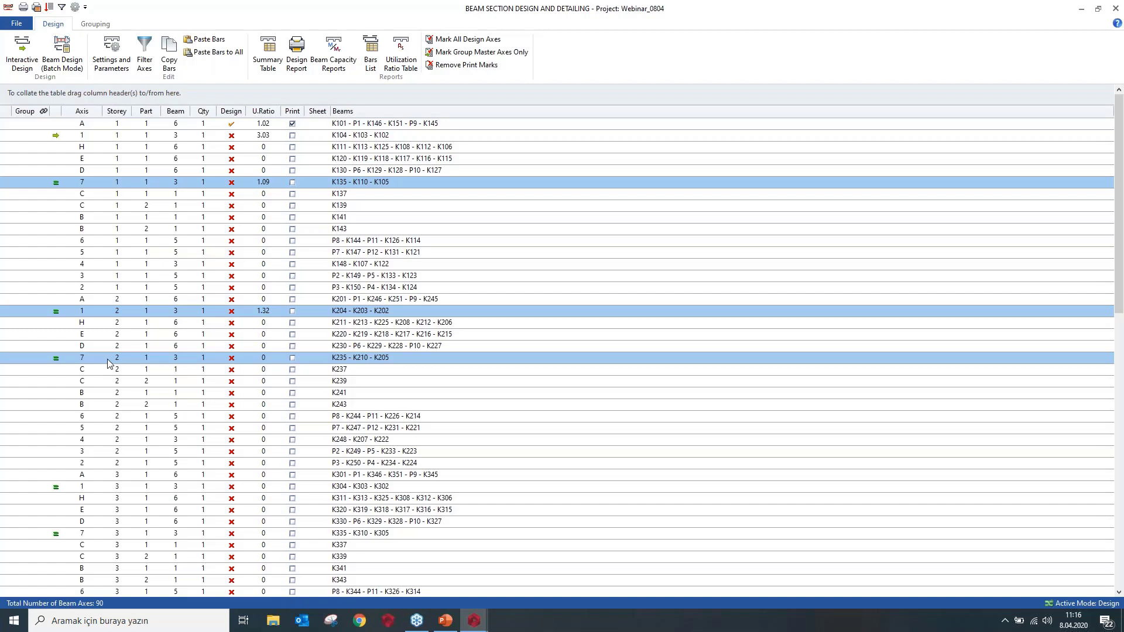
{"action": "left_click", "coordinate": [57, 487], "text": "ctrl"}
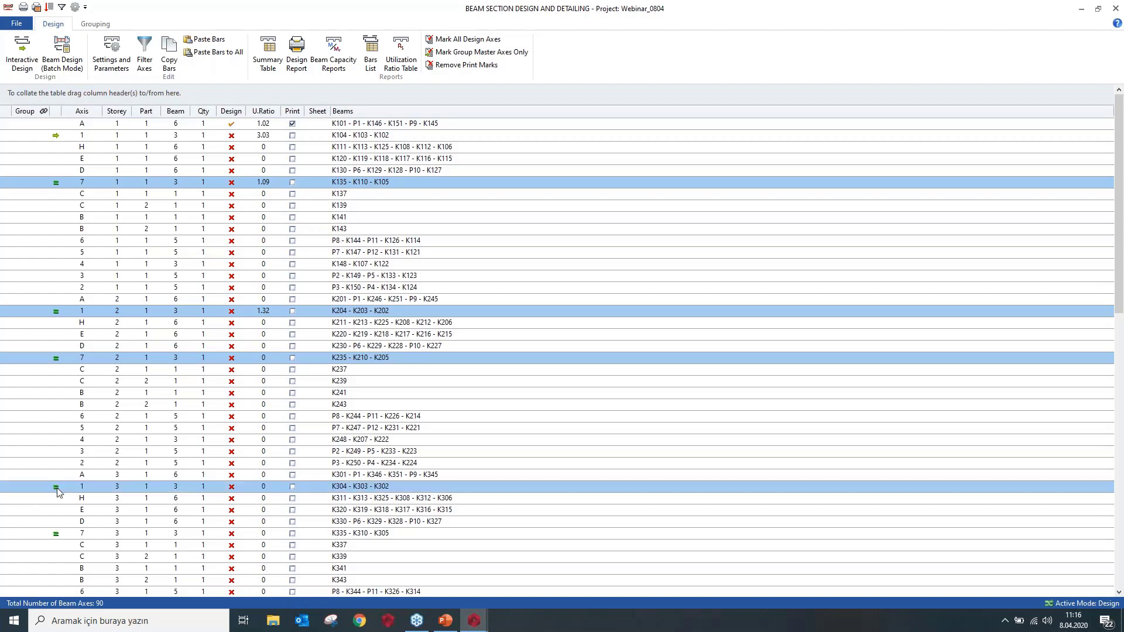
{"action": "left_click", "coordinate": [66, 534], "text": "ctrl"}
{"action": "left_click", "coordinate": [207, 41]}
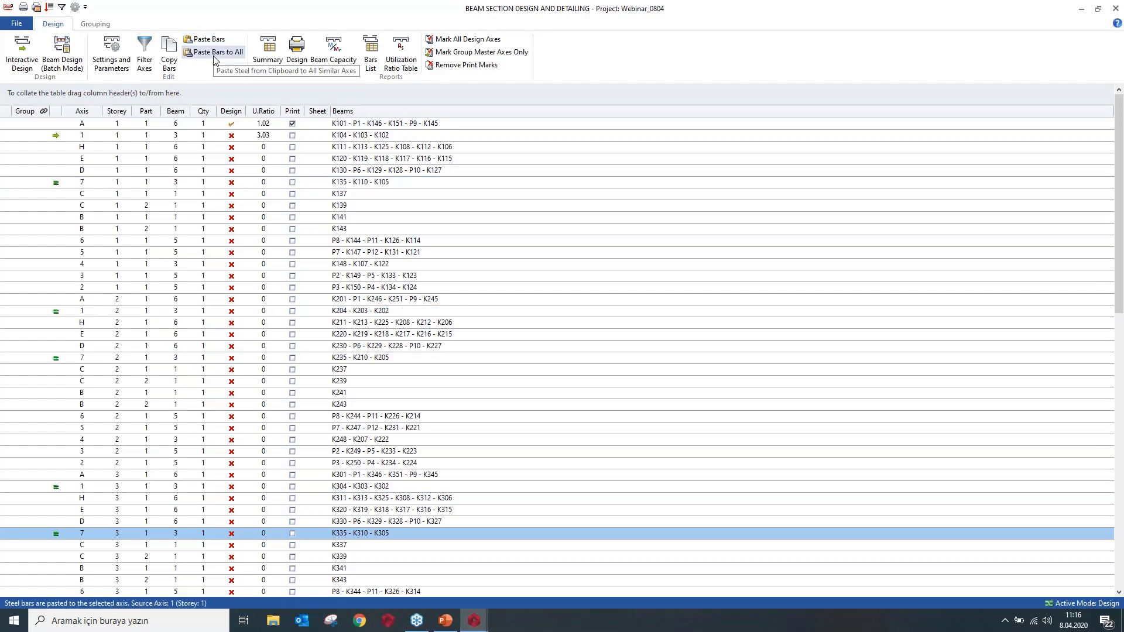
{"action": "left_click", "coordinate": [232, 181]}
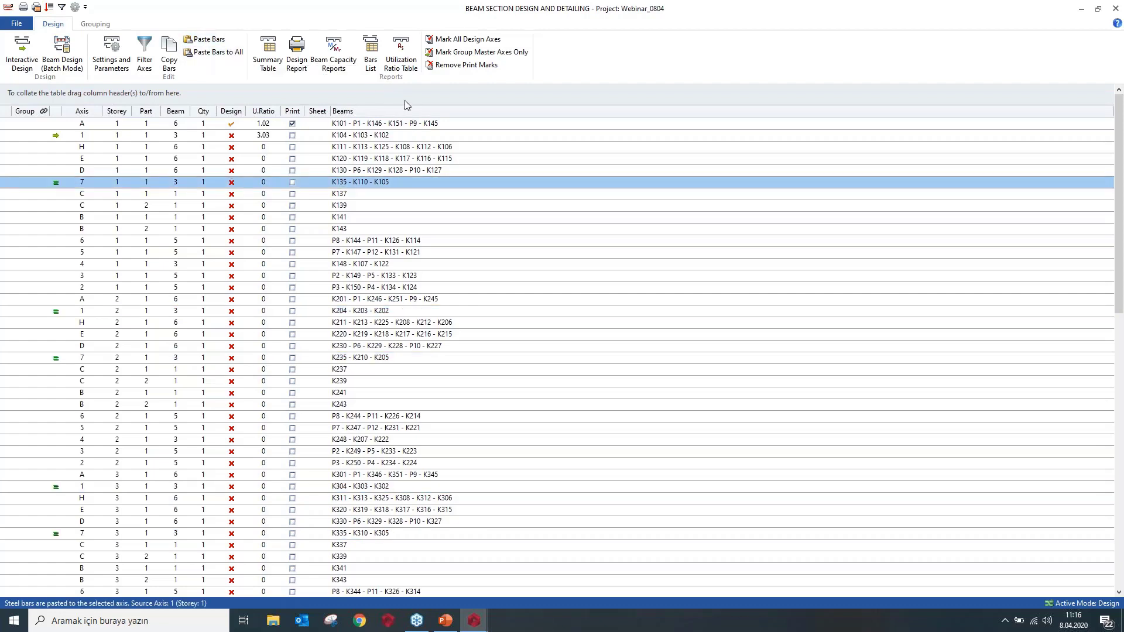
{"action": "double_click", "coordinate": [529, 9]}
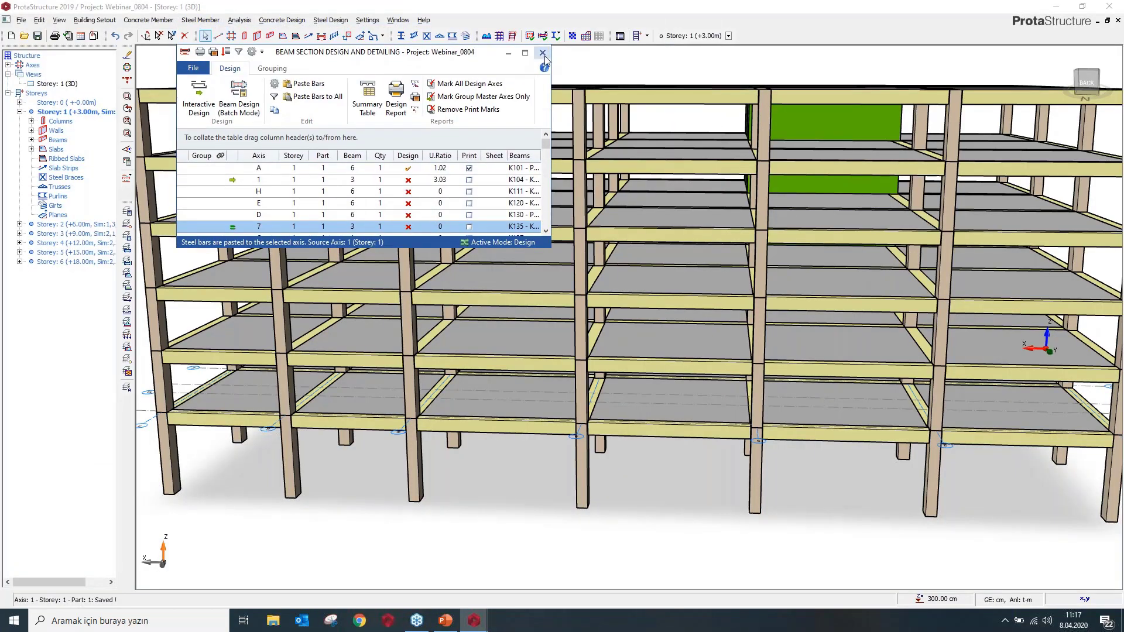
{"action": "left_click", "coordinate": [543, 54]}
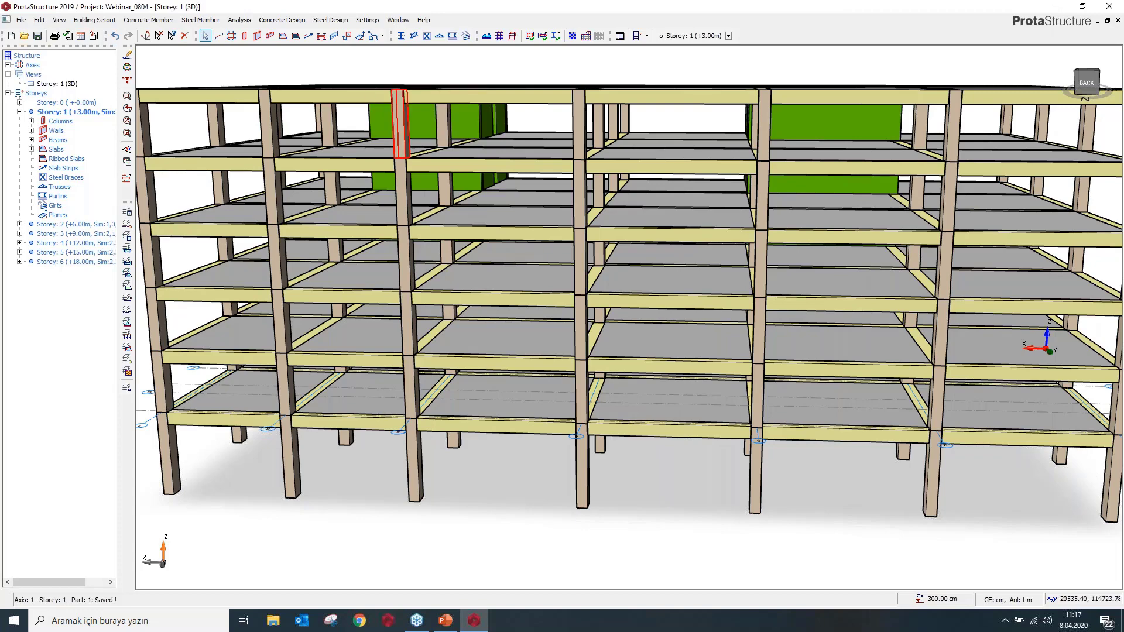
Assign a steel corrosion ratio to the storey 5 corner column, applying it only to the selected column
{"action": "middle_click_drag", "start_coordinate": [248, 154], "coordinate": [354, 175]}
{"action": "scroll", "coordinate": [246, 211], "scroll_direction": "up", "scroll_amount": 3}
{"action": "left_click", "coordinate": [244, 202]}
{"action": "right_click", "coordinate": [253, 205]}
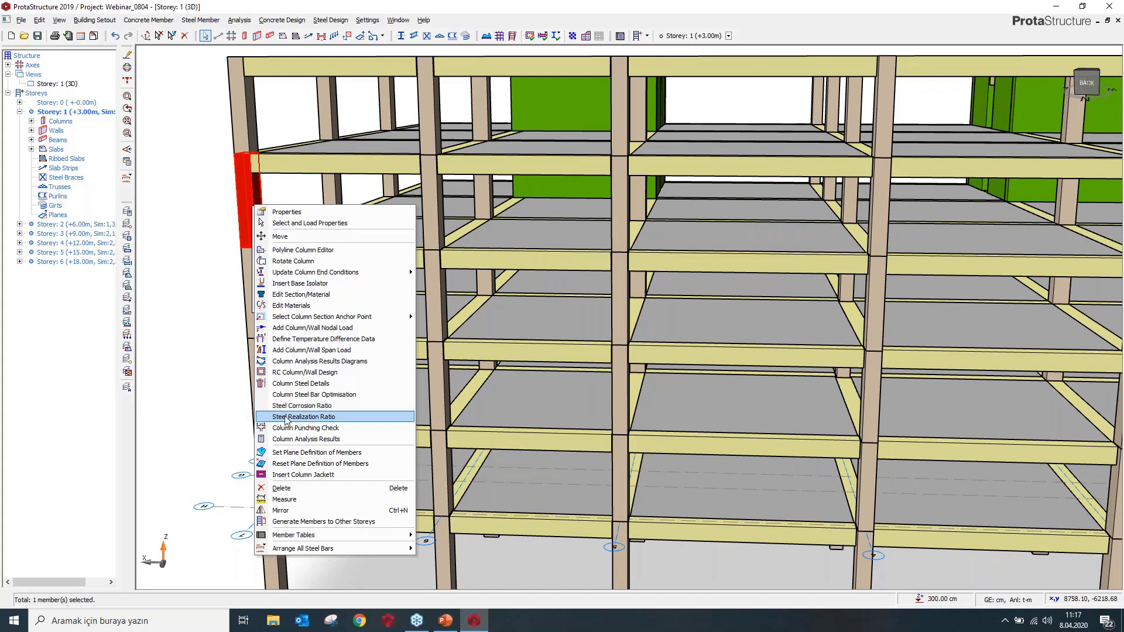
{"action": "left_click", "coordinate": [316, 407]}
{"action": "left_click", "coordinate": [580, 297]}
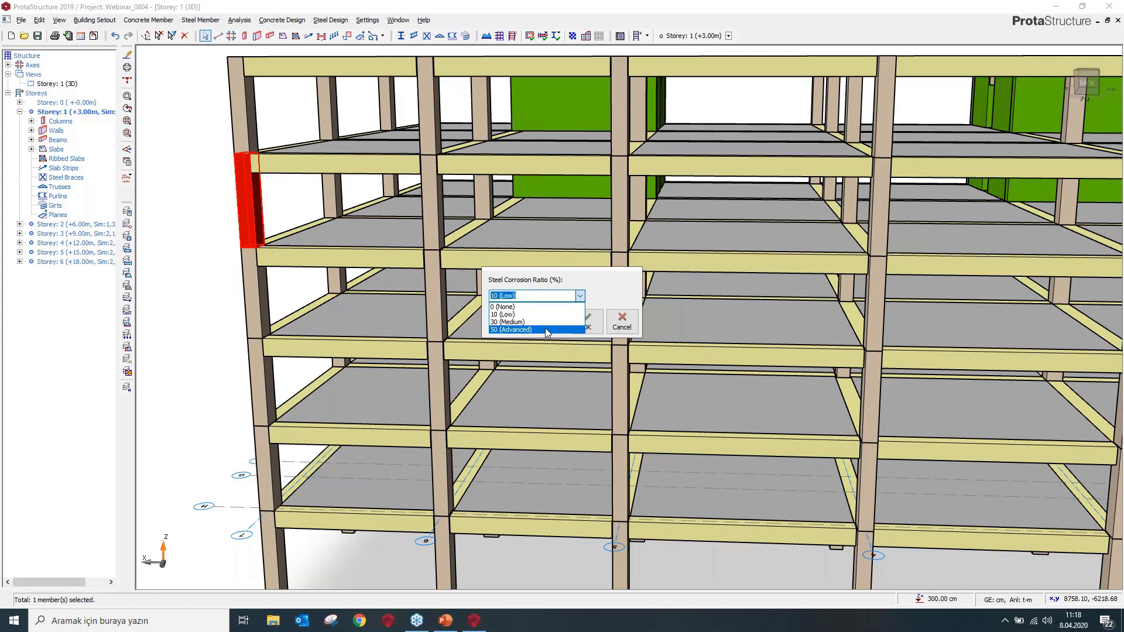
{"action": "left_click", "coordinate": [539, 318]}
{"action": "left_click", "coordinate": [579, 319]}
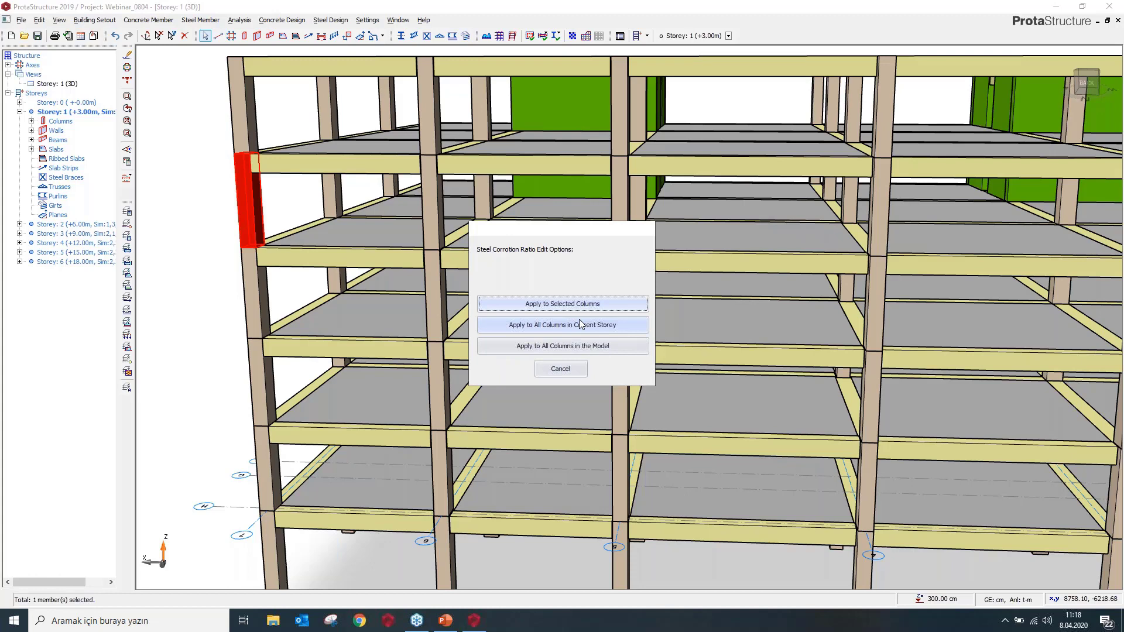
{"action": "left_click_drag", "start_coordinate": [530, 230], "coordinate": [496, 219]}
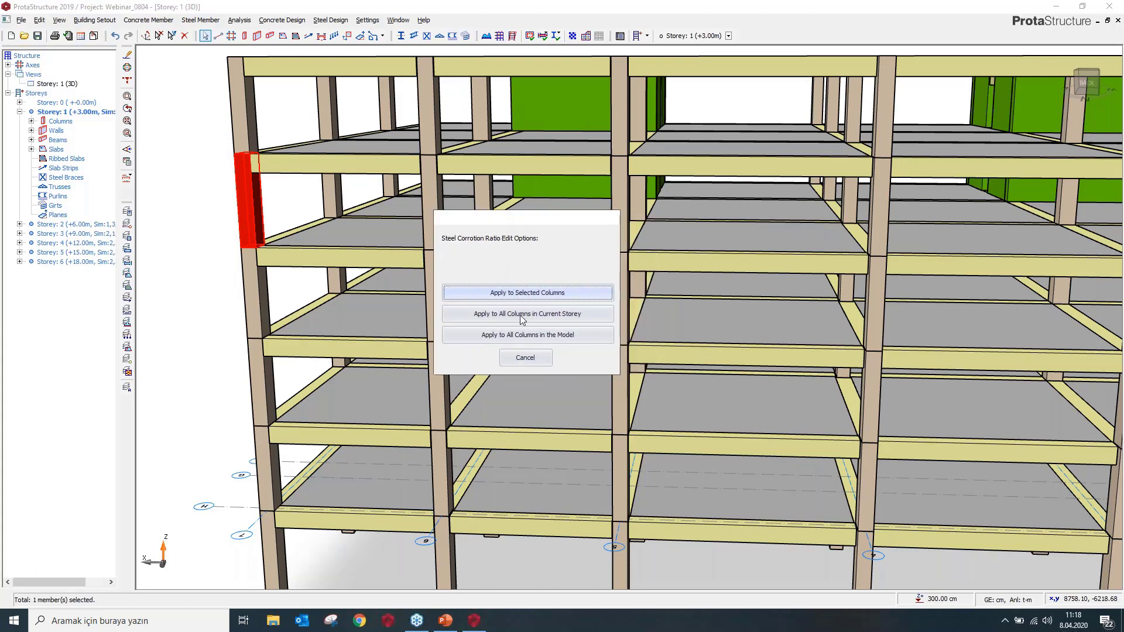
{"action": "left_click", "coordinate": [524, 294]}
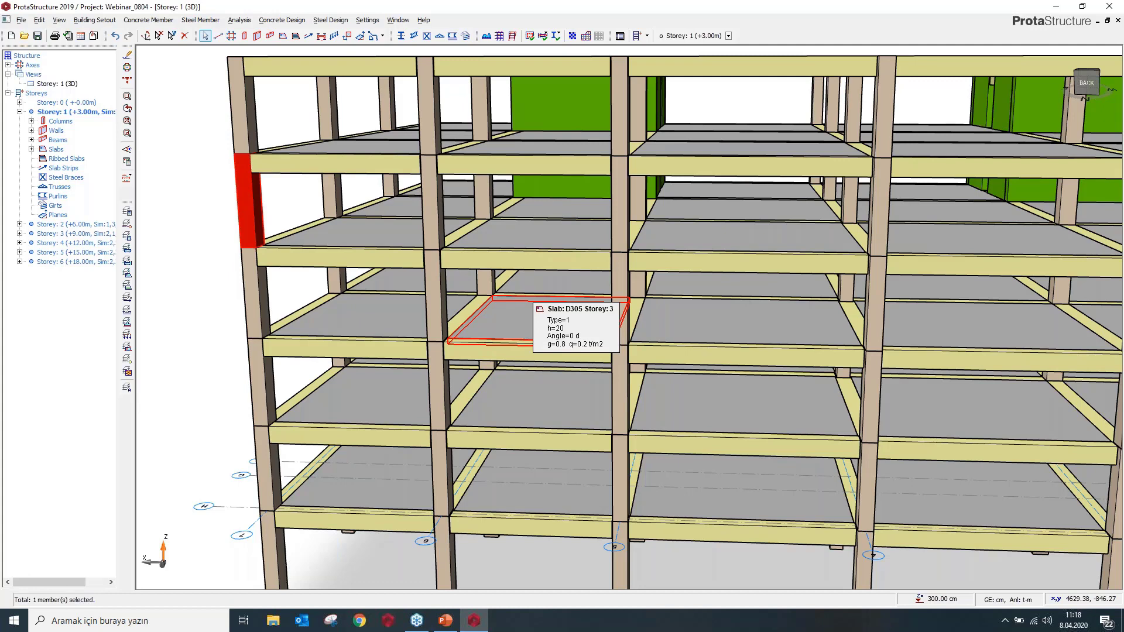
Try to give the storey 5 corner column a steel realization ratio of 0.9
{"action": "left_click", "coordinate": [260, 214]}
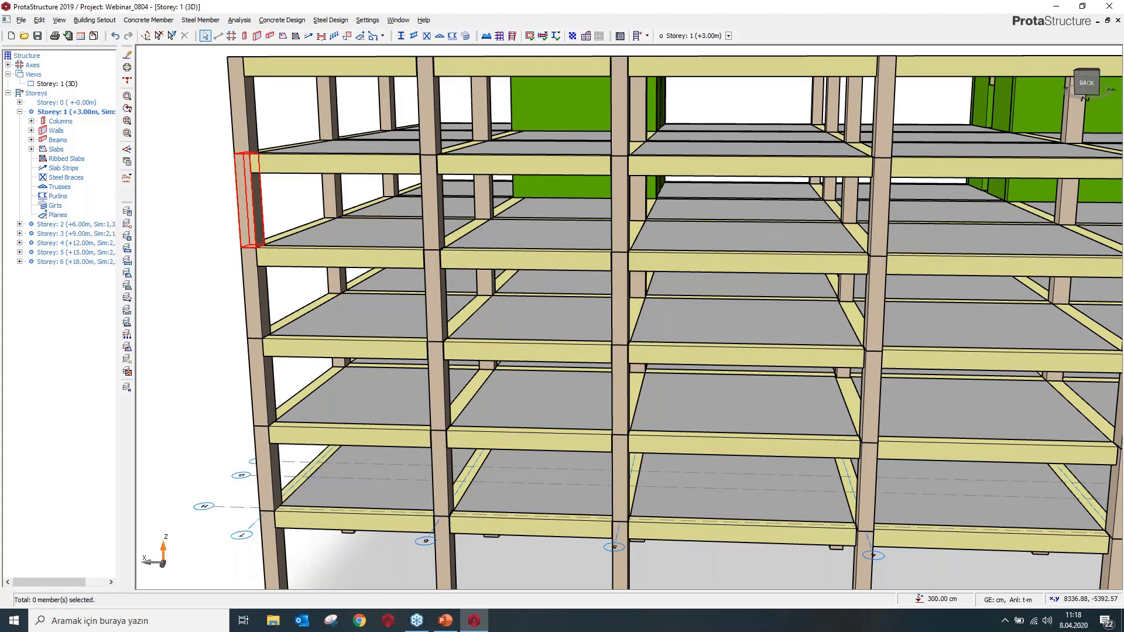
{"action": "left_click_drag", "start_coordinate": [260, 215], "coordinate": [259, 212]}
{"action": "right_click", "coordinate": [261, 217]}
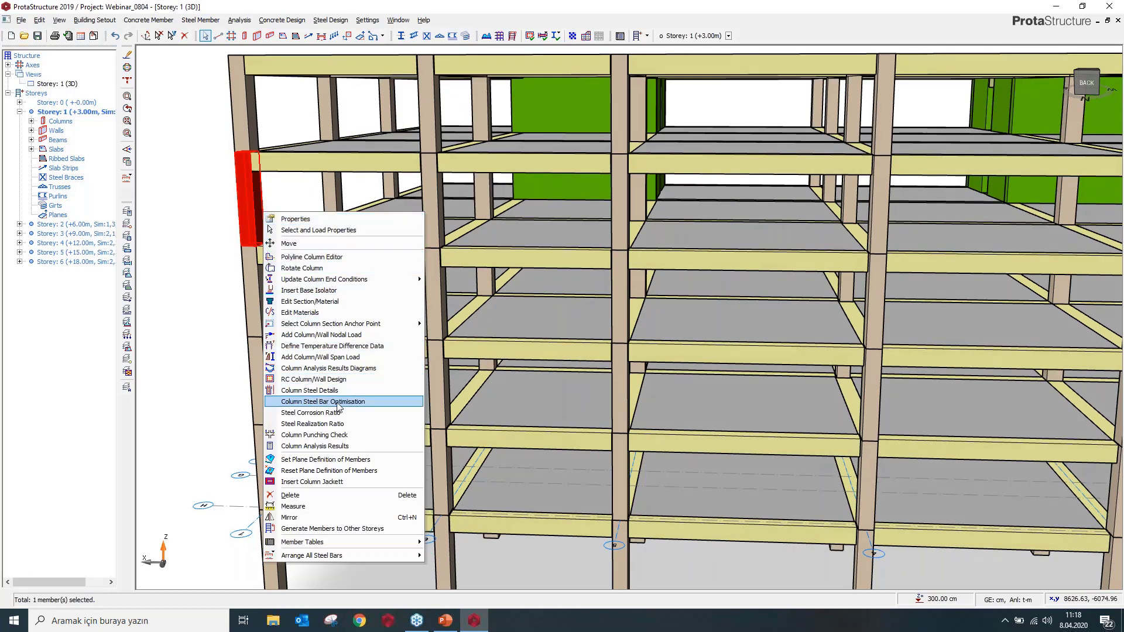
{"action": "left_click", "coordinate": [343, 424]}
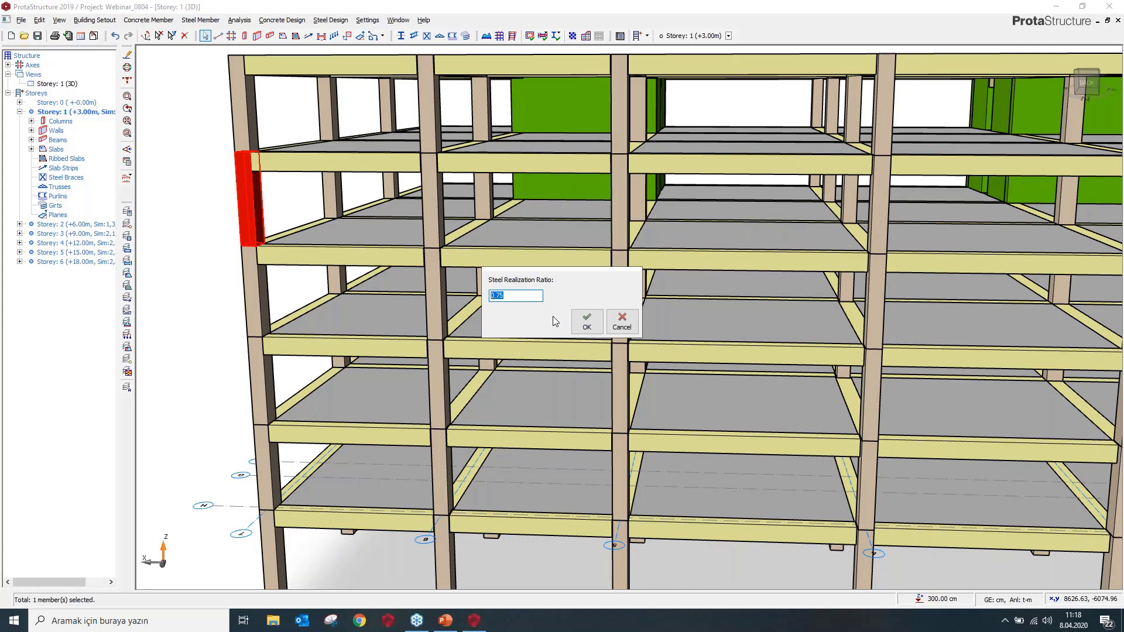
{"action": "type", "text": "0.9"}
{"action": "left_click", "coordinate": [574, 317]}
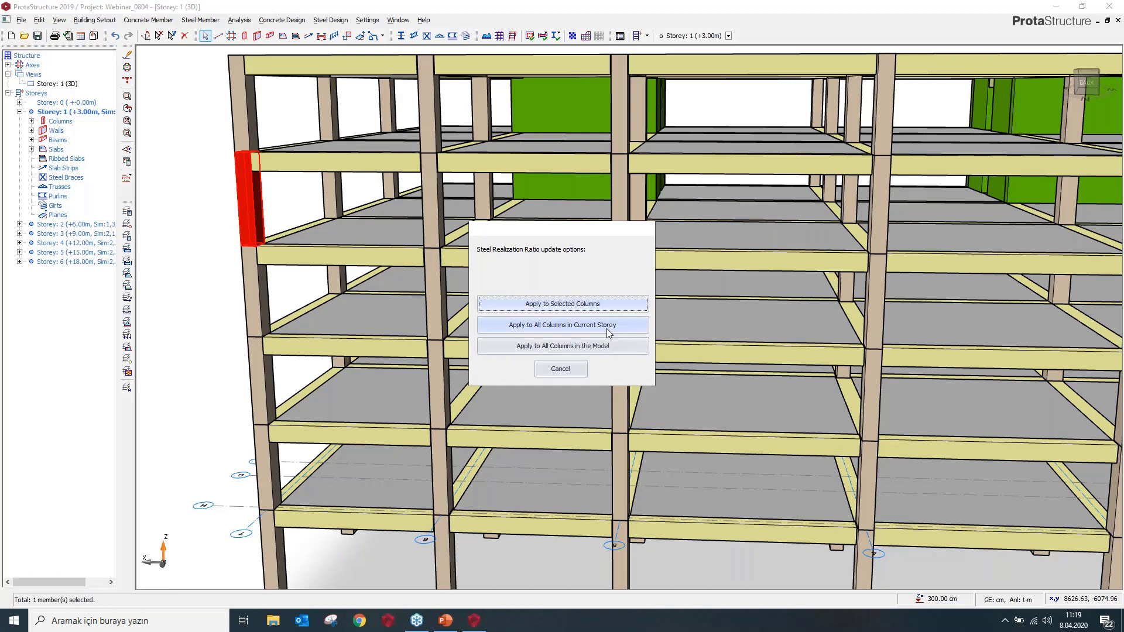
{"action": "left_click", "coordinate": [560, 368]}
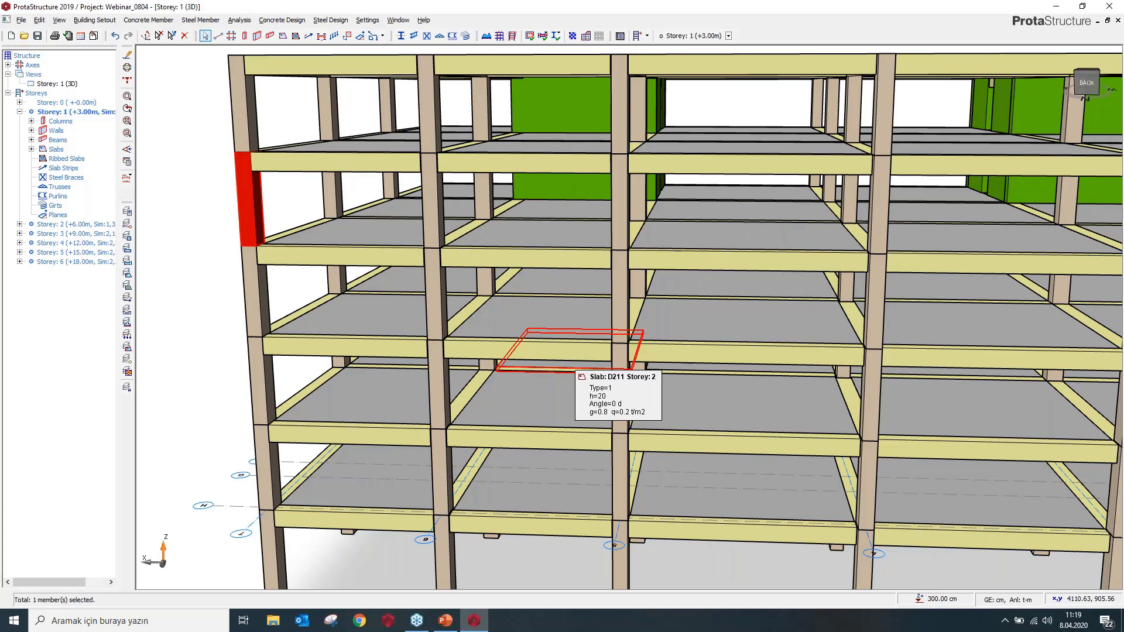
Examine the shear wall and core wall model options of the building analysis
{"action": "left_click", "coordinate": [239, 20]}
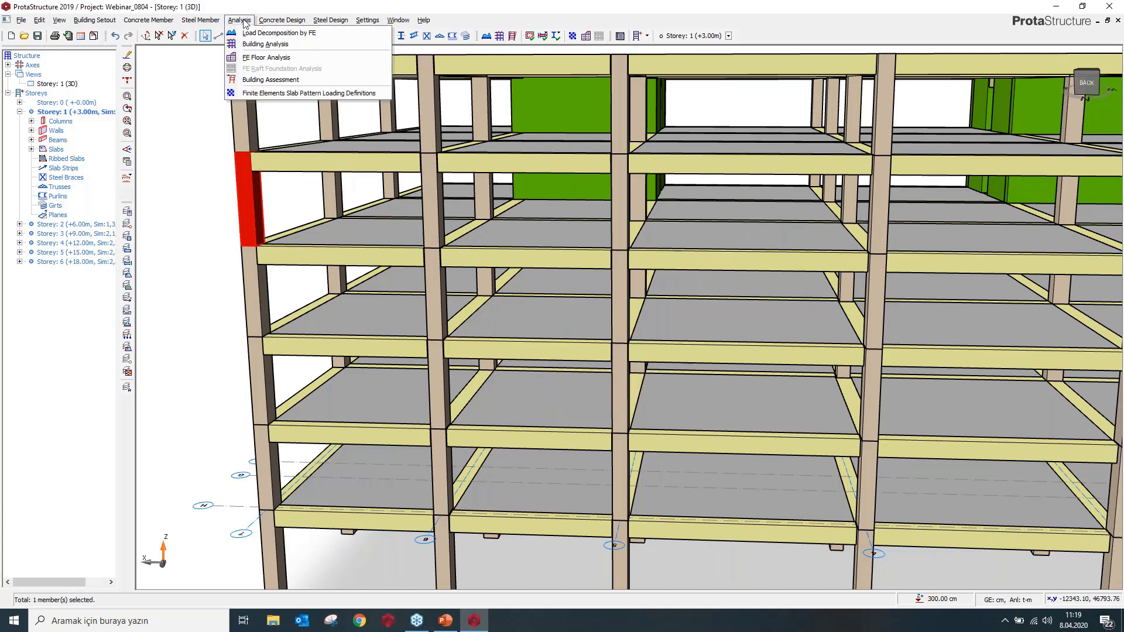
{"action": "left_click", "coordinate": [259, 45]}
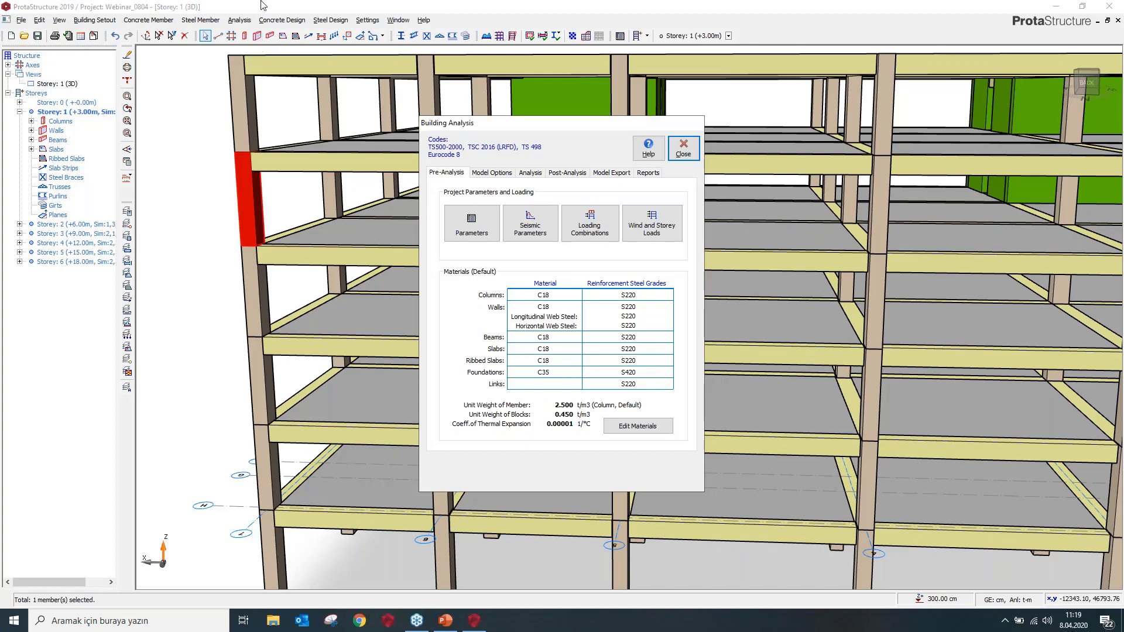
{"action": "left_click", "coordinate": [489, 172]}
{"action": "left_click", "coordinate": [493, 191]}
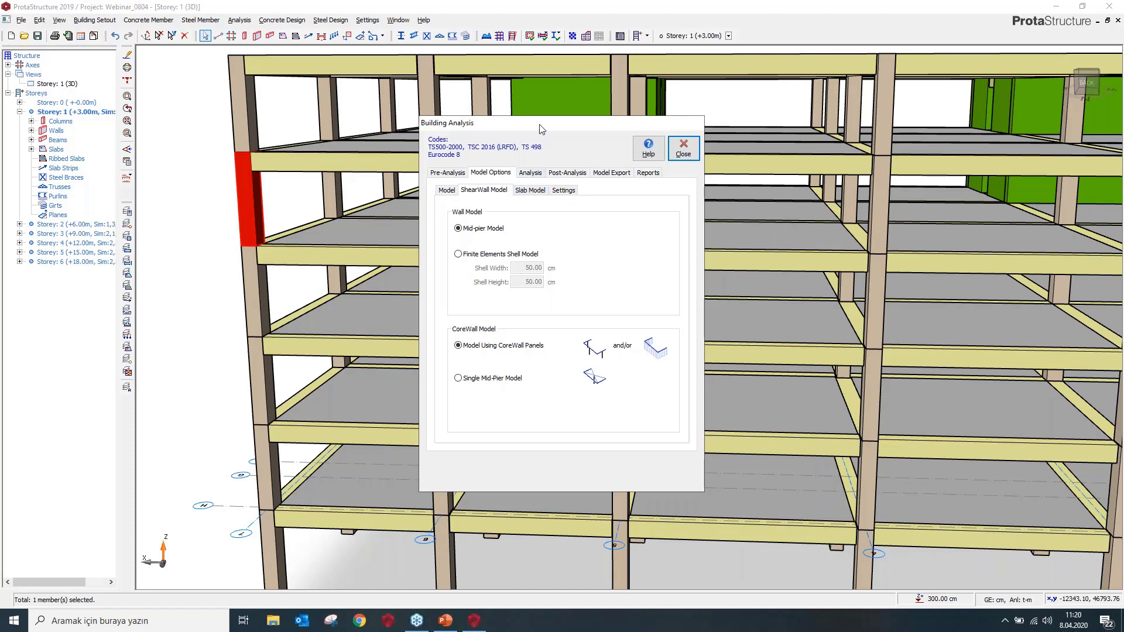
{"action": "left_click", "coordinate": [682, 155]}
Set the building assessment to Existing Building Assessment (TEC 2018), Linear Elastic Analysis and information level Other with factor 1.000
{"action": "left_click", "coordinate": [239, 20]}
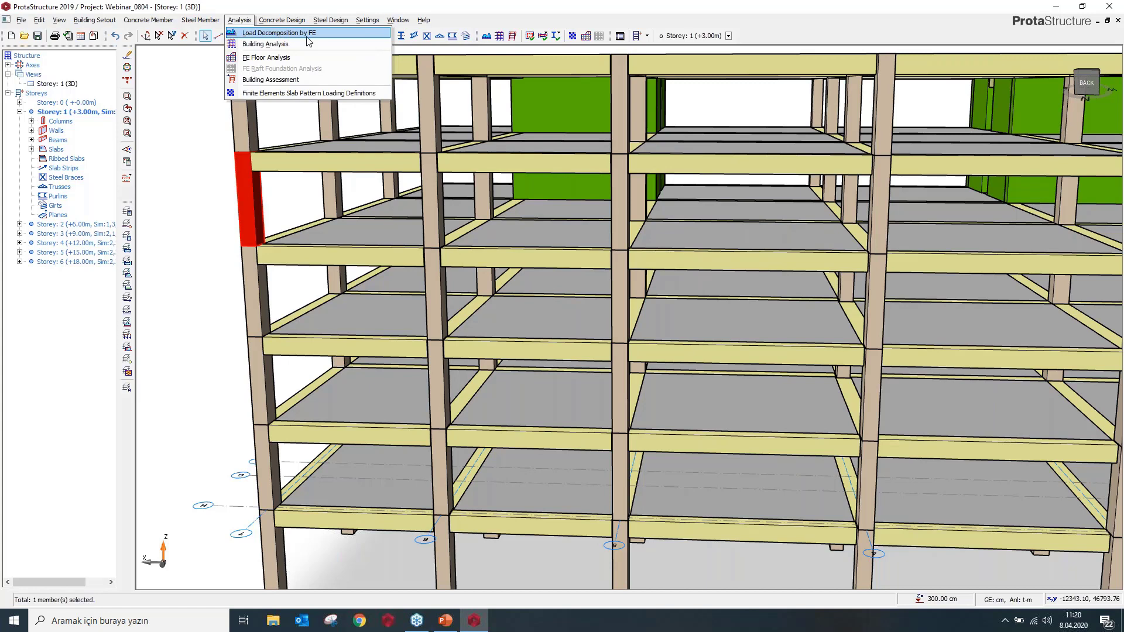
{"action": "left_click", "coordinate": [315, 5]}
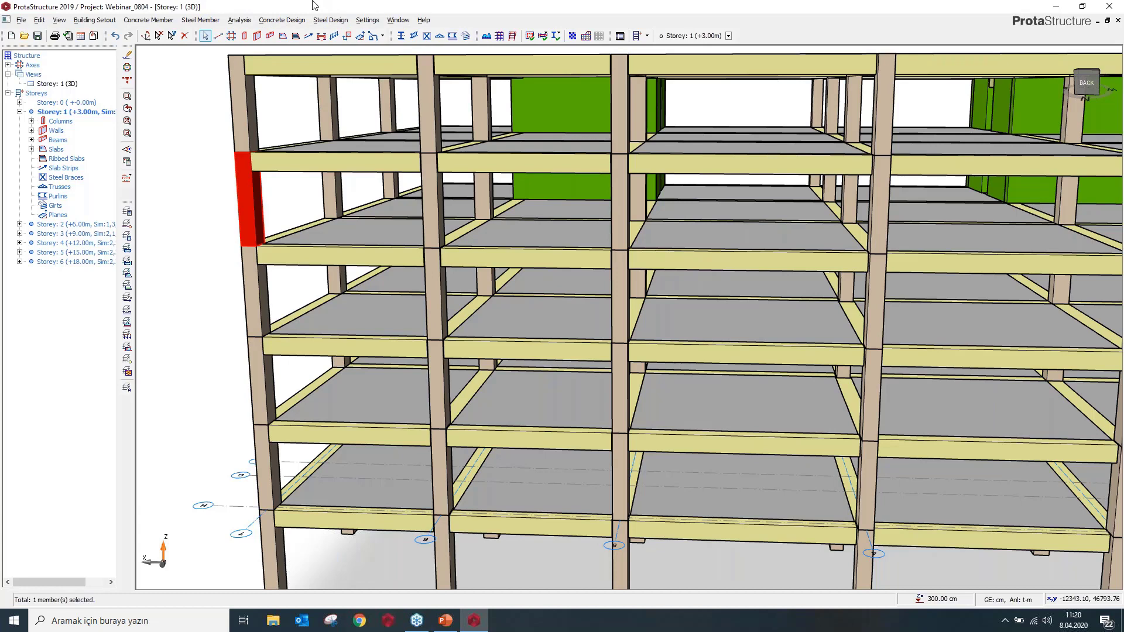
{"action": "left_click", "coordinate": [239, 19]}
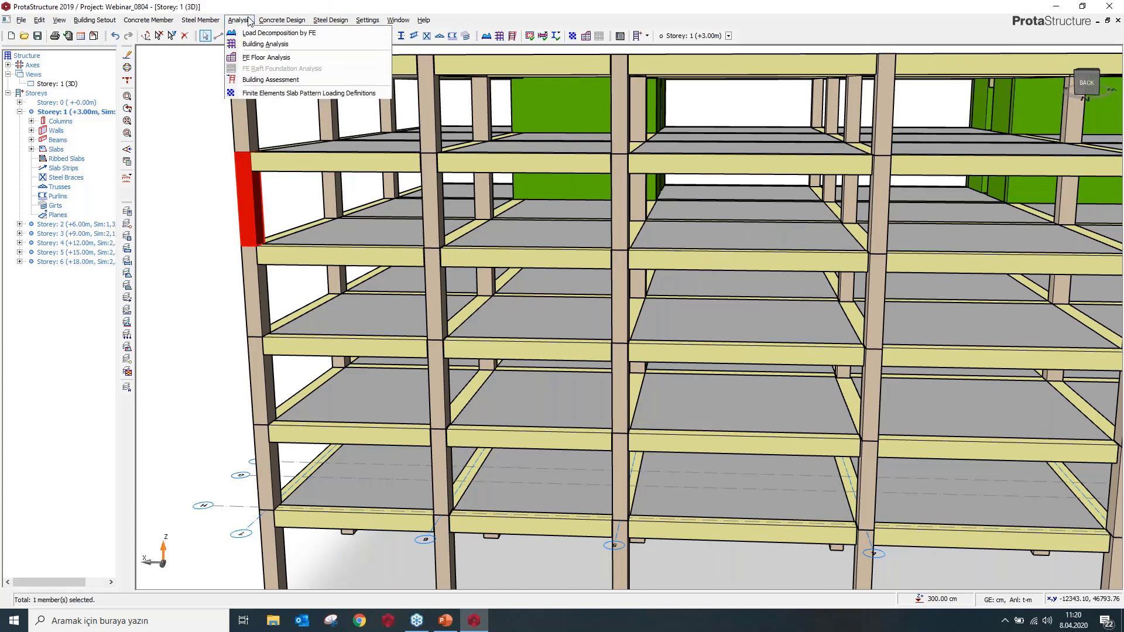
{"action": "left_click", "coordinate": [290, 79]}
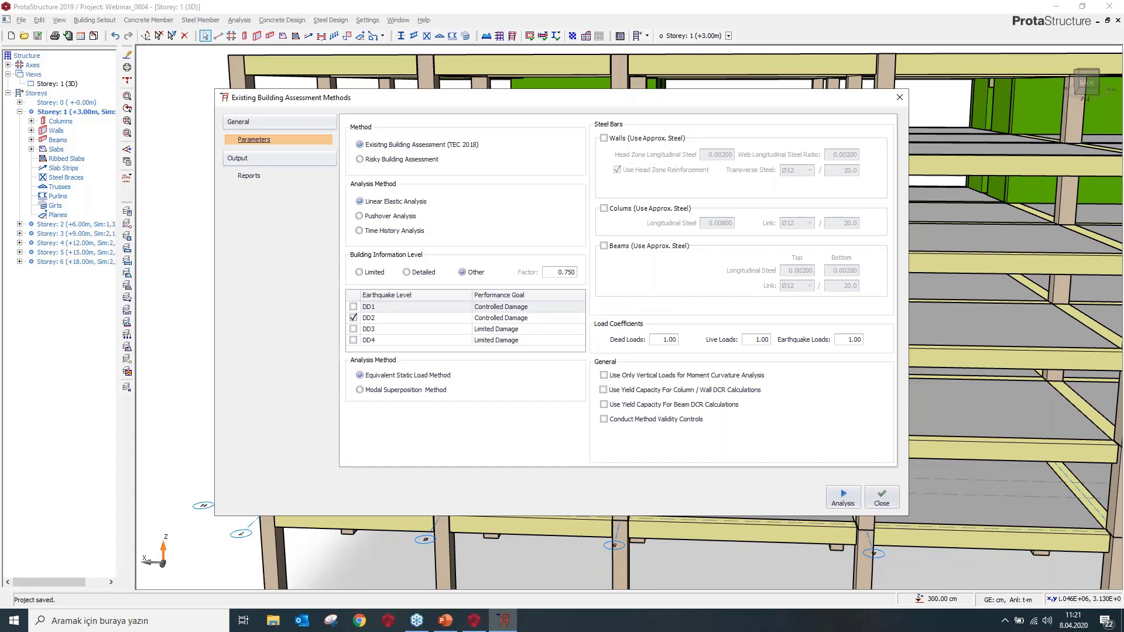
{"action": "left_click", "coordinate": [427, 145]}
{"action": "left_click", "coordinate": [369, 202]}
{"action": "left_click", "coordinate": [372, 274]}
{"action": "left_click", "coordinate": [420, 274]}
{"action": "left_click", "coordinate": [470, 273]}
{"action": "left_click_drag", "start_coordinate": [587, 100], "coordinate": [528, 87]}
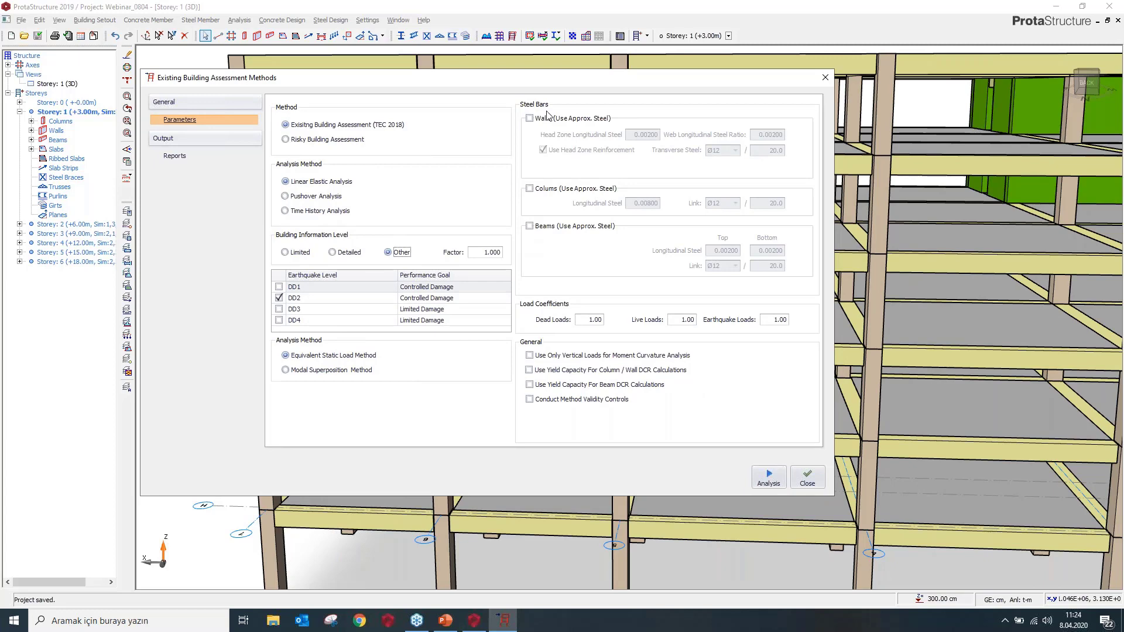
Enable approximate steel for beams in the assessment parameters and close the building assessment
{"action": "left_click_drag", "start_coordinate": [560, 78], "coordinate": [547, 72]}
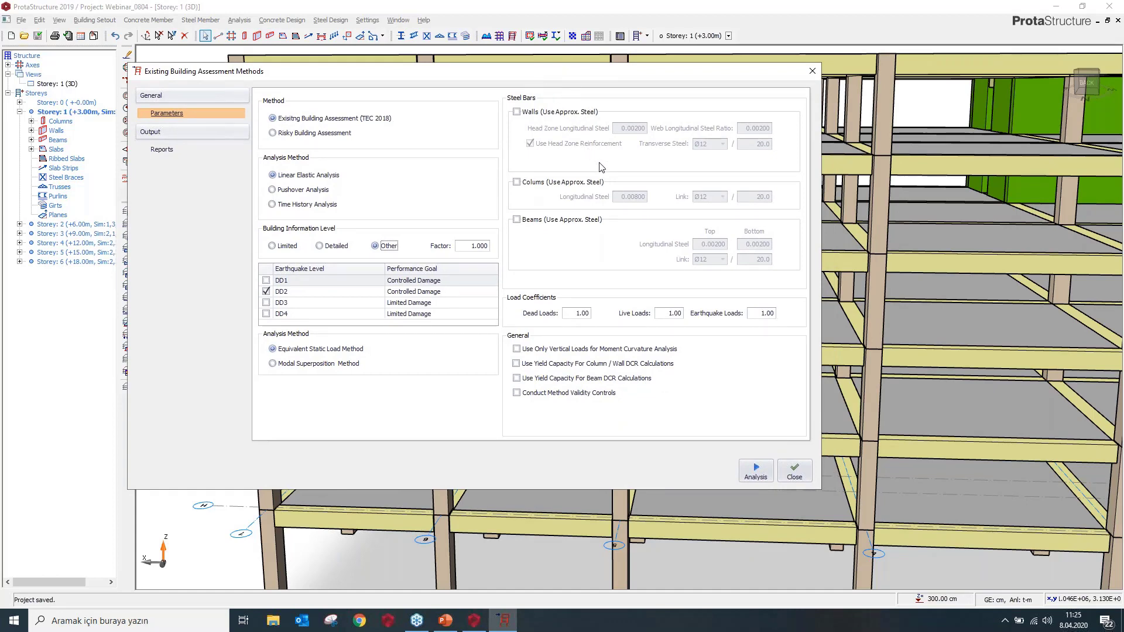
{"action": "left_click", "coordinate": [559, 223]}
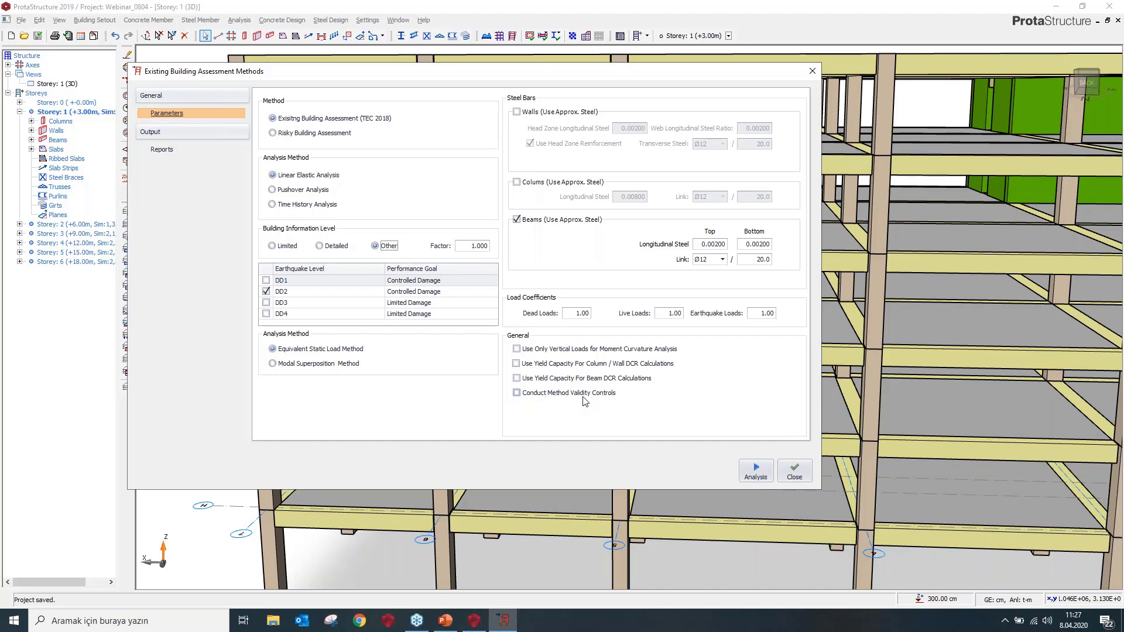
{"action": "left_click", "coordinate": [795, 470]}
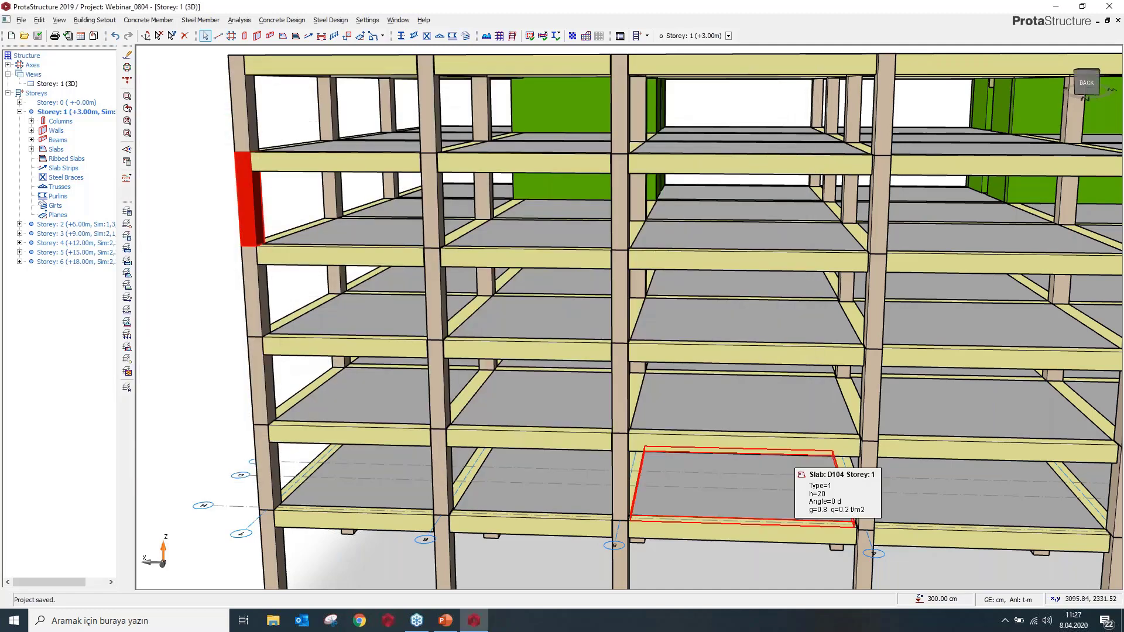
Insert a 15 cm concrete jacket (C18, S220) around column S14 on all storeys, keeping the original column
{"action": "scroll", "coordinate": [410, 310], "scroll_direction": "down", "scroll_amount": 3}
{"action": "middle_click_drag", "start_coordinate": [425, 362], "coordinate": [498, 351]}
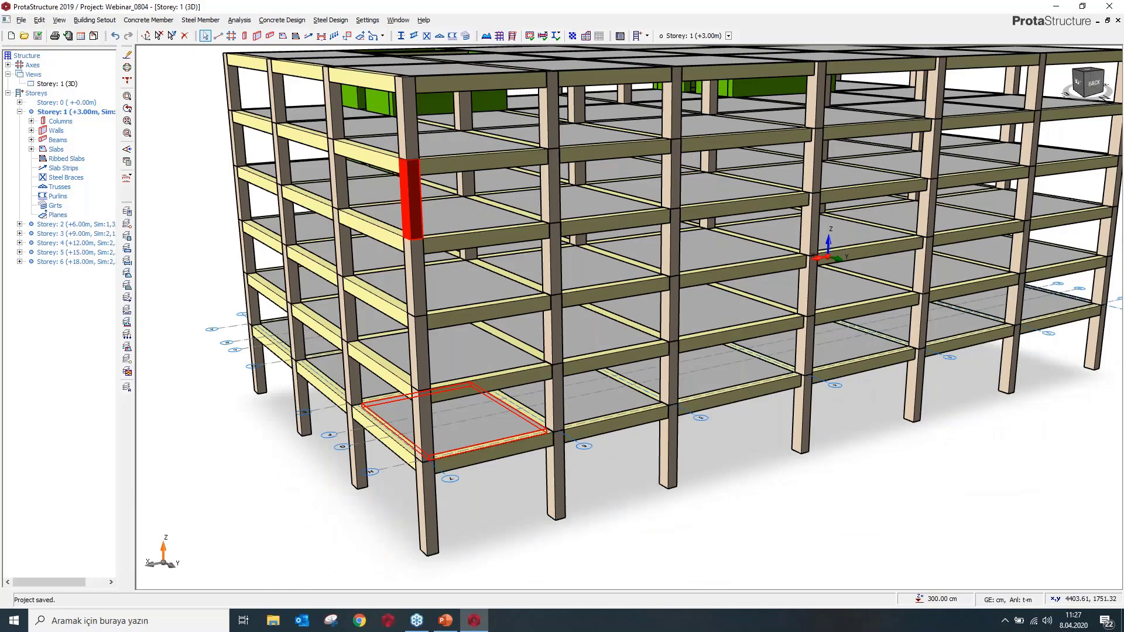
{"action": "middle_click_drag", "start_coordinate": [498, 404], "coordinate": [454, 358]}
{"action": "scroll", "coordinate": [486, 398], "scroll_direction": "up", "scroll_amount": 3}
{"action": "middle_click_drag", "start_coordinate": [530, 430], "coordinate": [495, 414]}
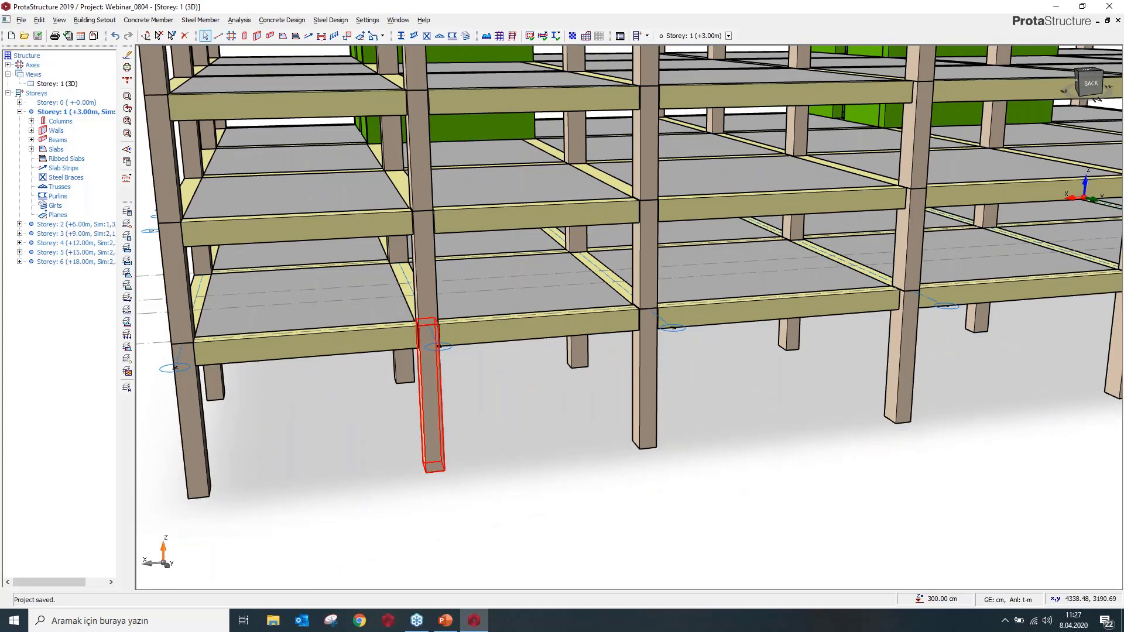
{"action": "left_click", "coordinate": [432, 351]}
{"action": "right_click", "coordinate": [429, 354]}
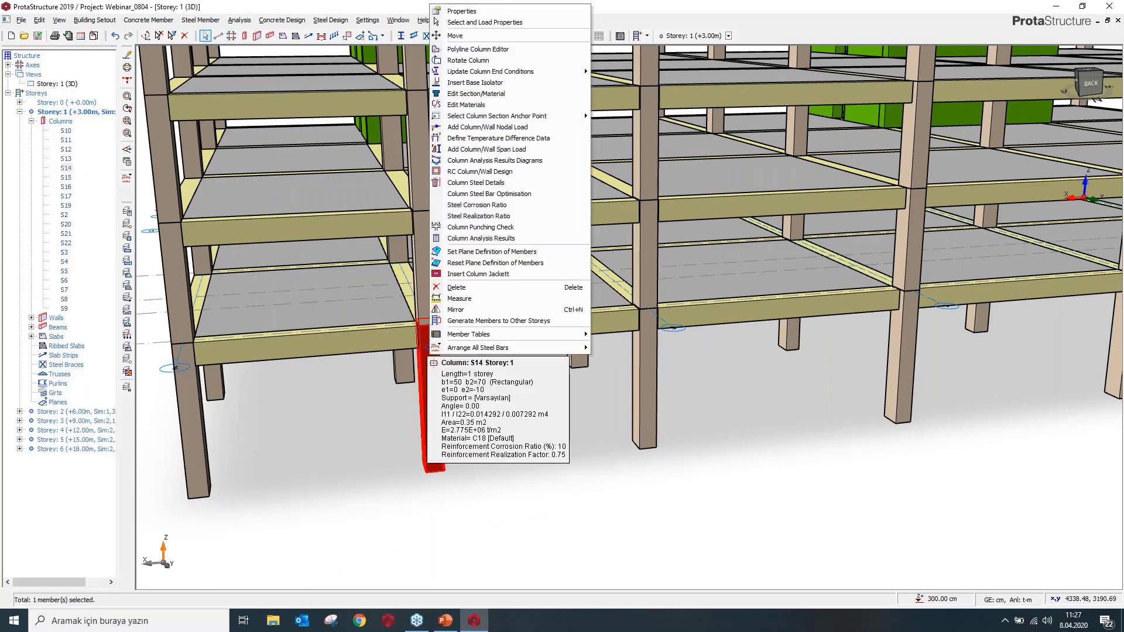
{"action": "left_click", "coordinate": [487, 274]}
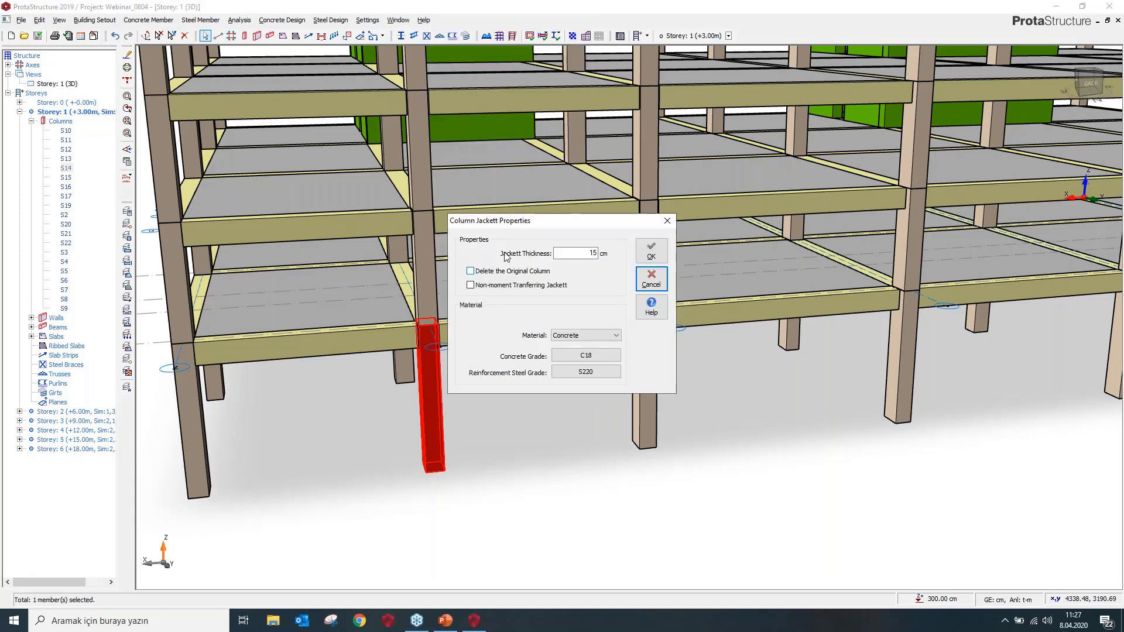
{"action": "left_click_drag", "start_coordinate": [523, 222], "coordinate": [492, 169]}
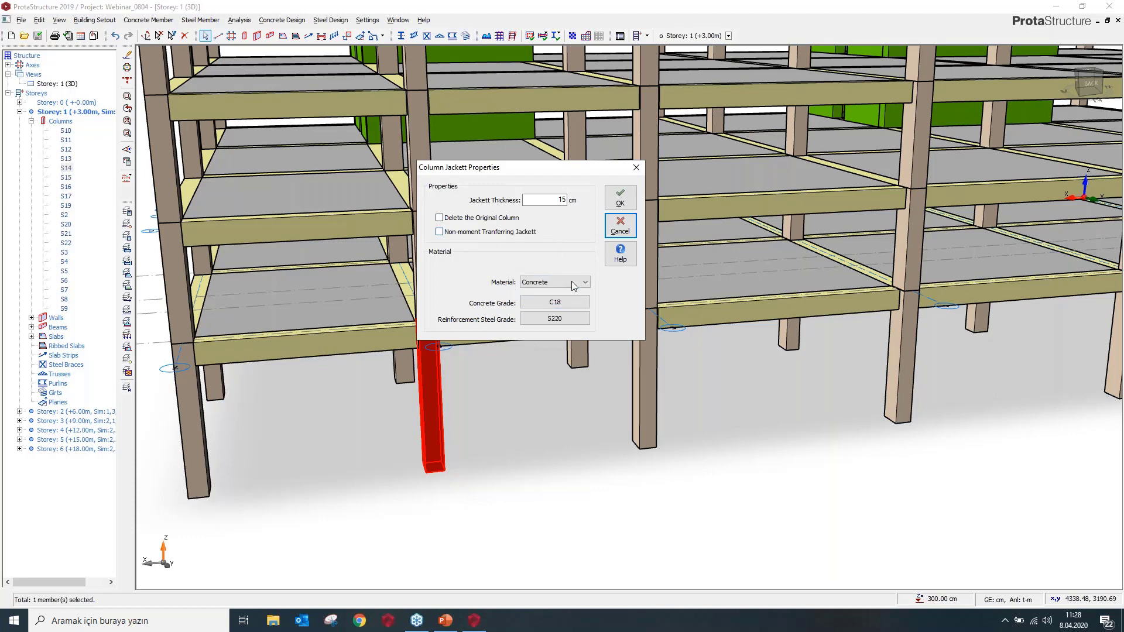
{"action": "left_click", "coordinate": [620, 197]}
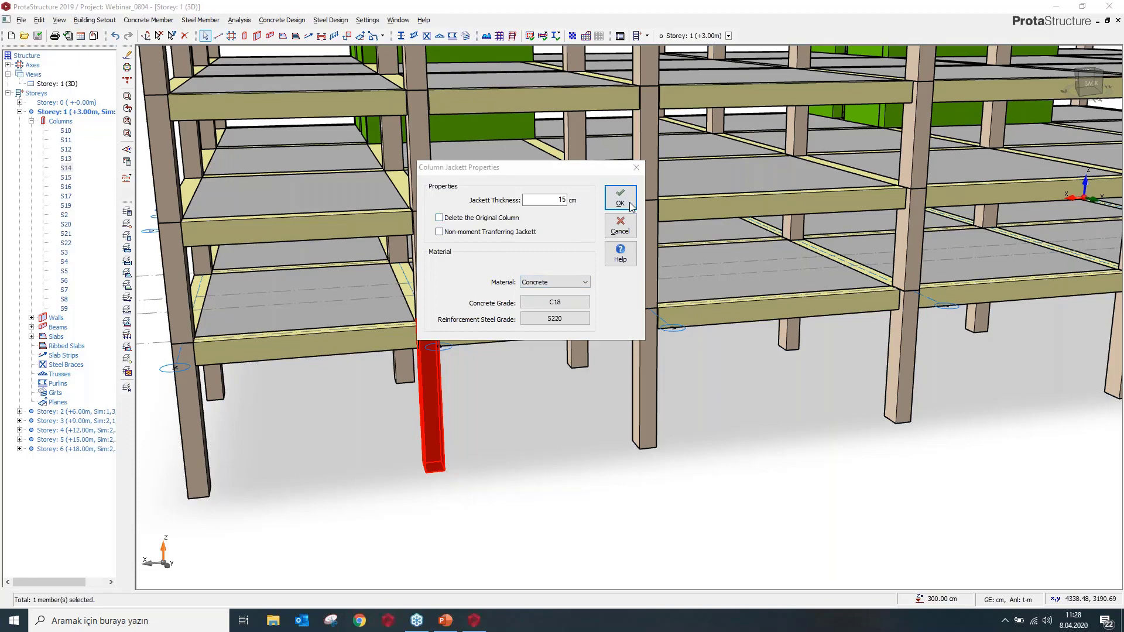
{"action": "left_click", "coordinate": [590, 363]}
Delete the two neighbouring facade columns S21 and S22 on all storeys
{"action": "middle_click_drag", "start_coordinate": [484, 297], "coordinate": [479, 357]}
{"action": "scroll", "coordinate": [508, 297], "scroll_direction": "down", "scroll_amount": 3}
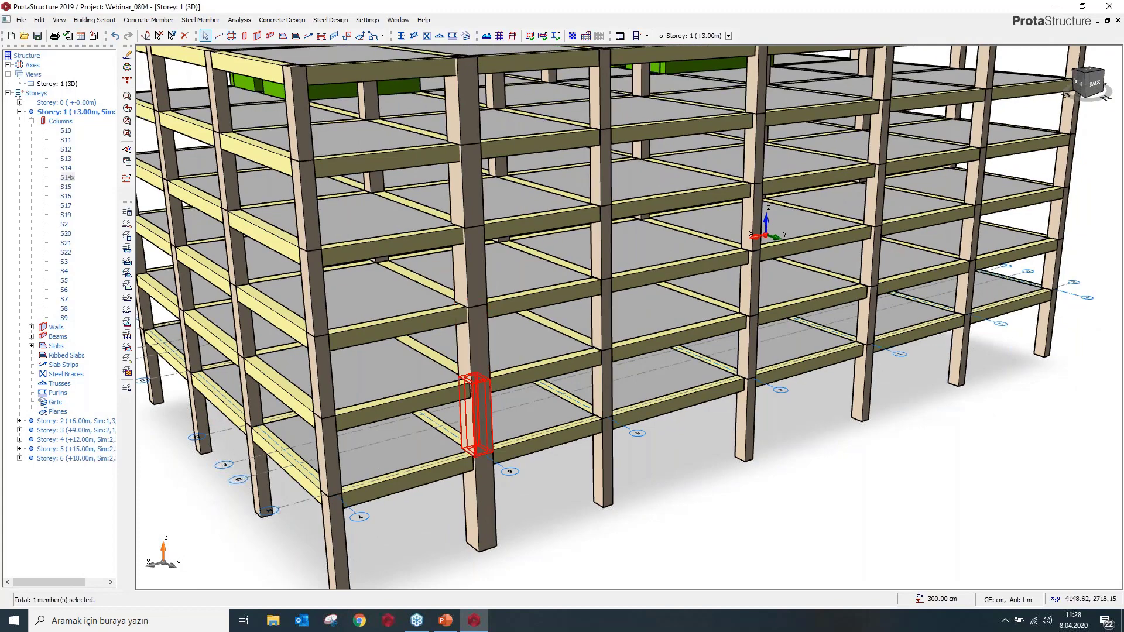
{"action": "middle_click_drag", "start_coordinate": [487, 471], "coordinate": [485, 422]}
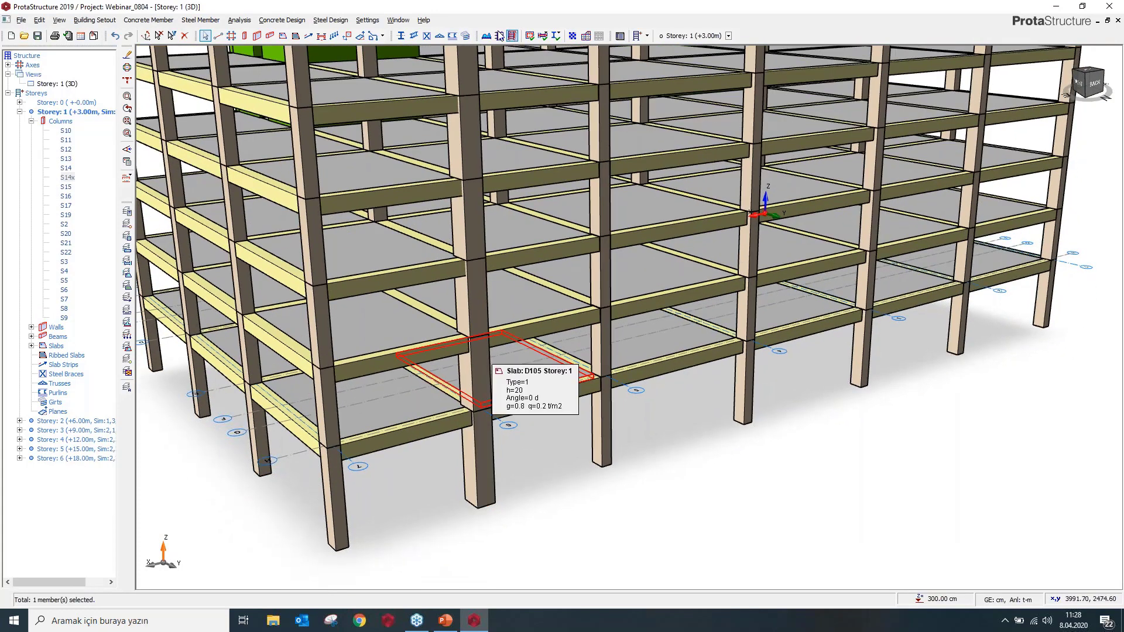
{"action": "middle_click_drag", "start_coordinate": [471, 105], "coordinate": [490, 160]}
{"action": "scroll", "coordinate": [490, 160], "scroll_direction": "down", "scroll_amount": 4}
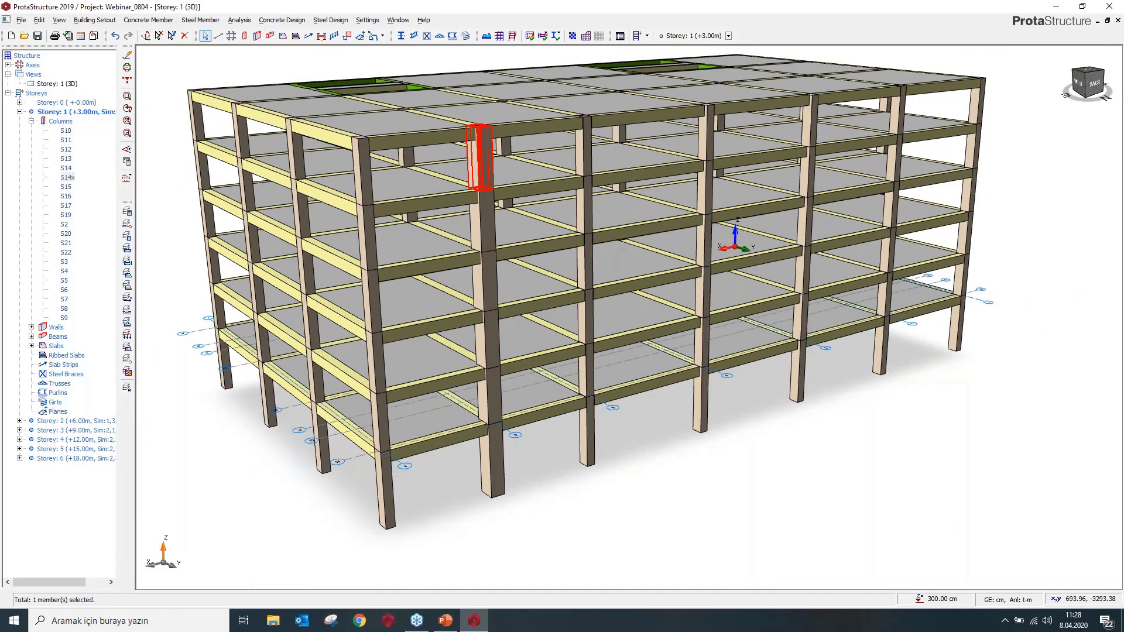
{"action": "middle_click_drag", "start_coordinate": [626, 304], "coordinate": [443, 227], "text": "shift"}
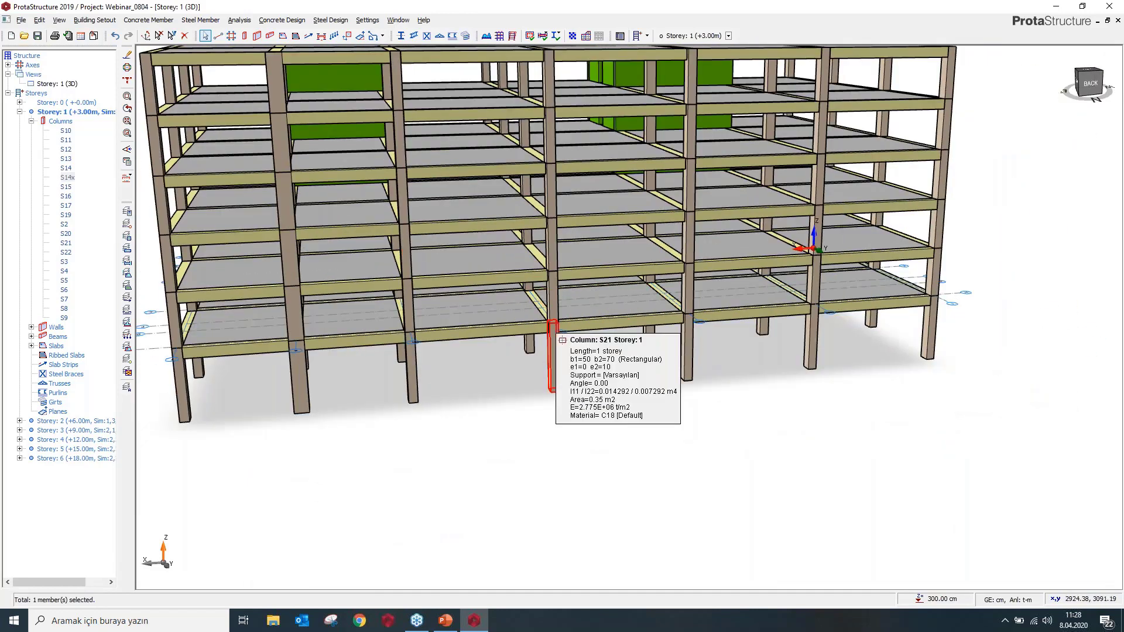
{"action": "left_click", "coordinate": [552, 327]}
{"action": "key", "text": "Delete"}
{"action": "left_click", "coordinate": [684, 348]}
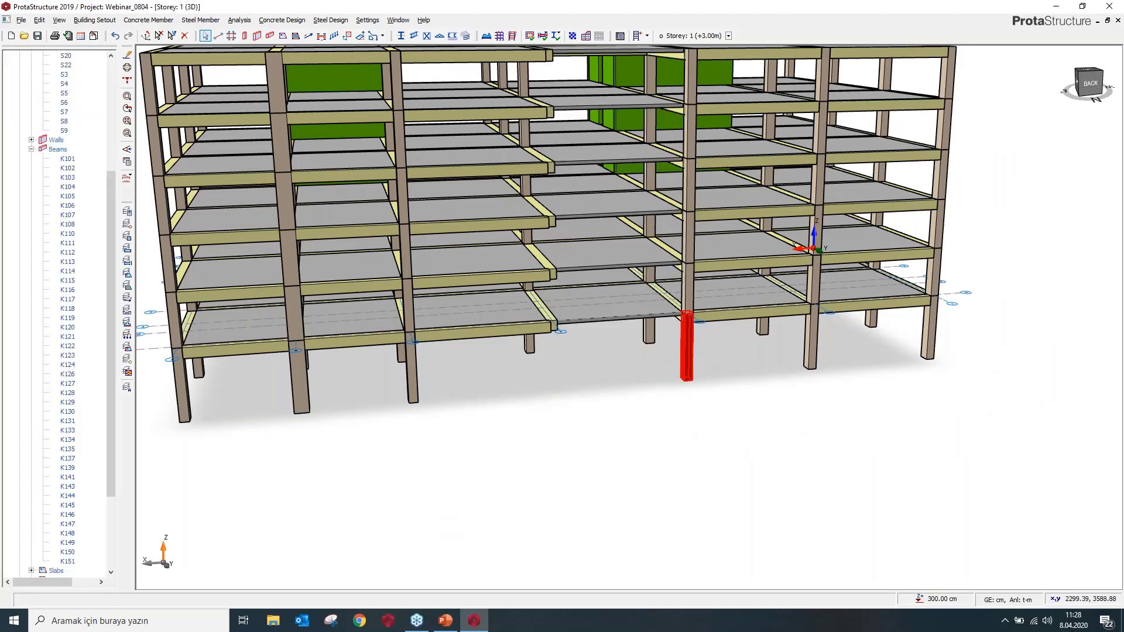
{"action": "key", "text": "Delete"}
Insert a wall with the Retrofit Wall (Mid-pier) model on all storeys, spanning the back facade bay of the two deleted columns
{"action": "left_click", "coordinate": [256, 36]}
{"action": "left_click_drag", "start_coordinate": [292, 64], "coordinate": [282, 67]}
{"action": "left_click", "coordinate": [315, 85]}
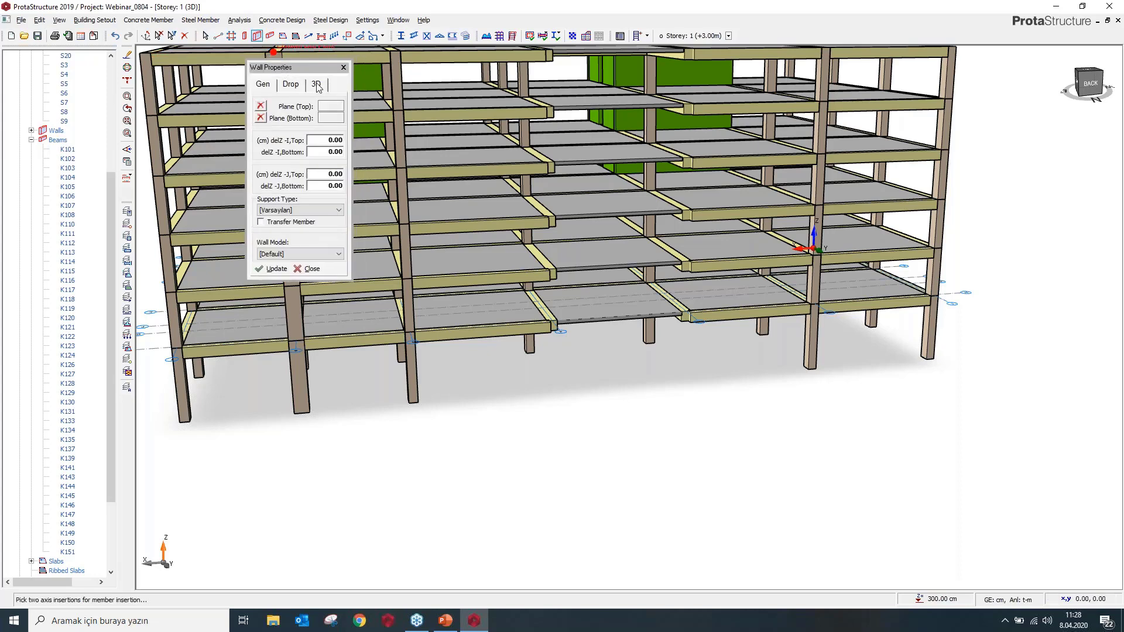
{"action": "left_click", "coordinate": [289, 253]}
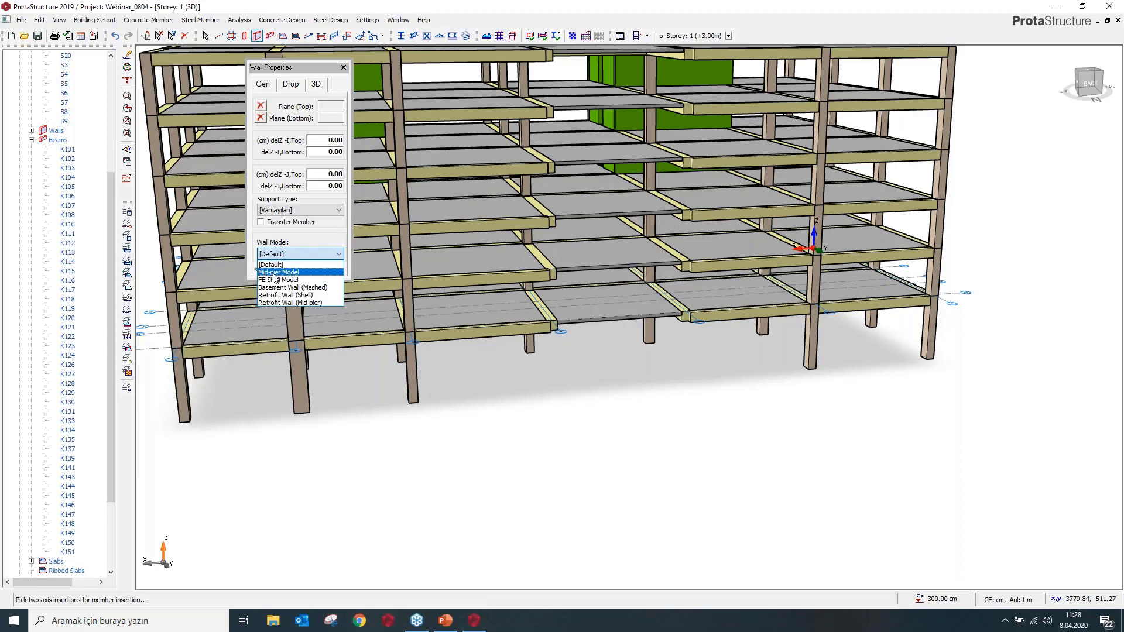
{"action": "left_click", "coordinate": [282, 303]}
{"action": "middle_click_drag", "start_coordinate": [500, 381], "coordinate": [630, 318]}
{"action": "scroll", "coordinate": [617, 377], "scroll_direction": "up", "scroll_amount": 5}
{"action": "middle_click_drag", "start_coordinate": [571, 373], "coordinate": [470, 405]}
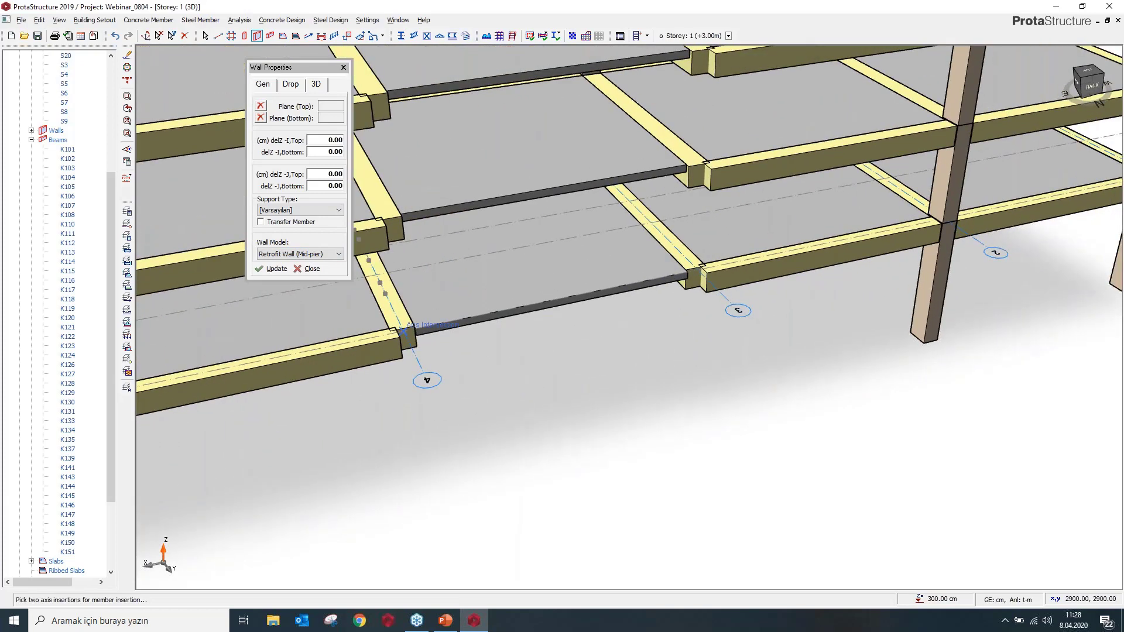
{"action": "left_click", "coordinate": [403, 332]}
{"action": "left_click", "coordinate": [697, 268]}
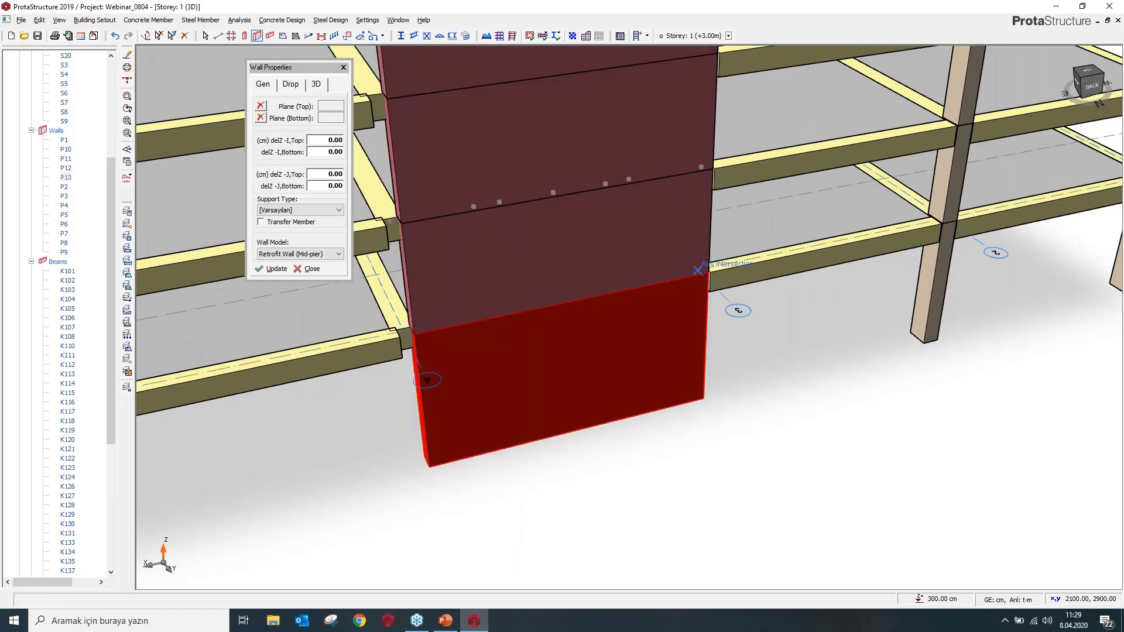
{"action": "scroll", "coordinate": [650, 187], "scroll_direction": "down", "scroll_amount": 3}
{"action": "left_click", "coordinate": [343, 67]}
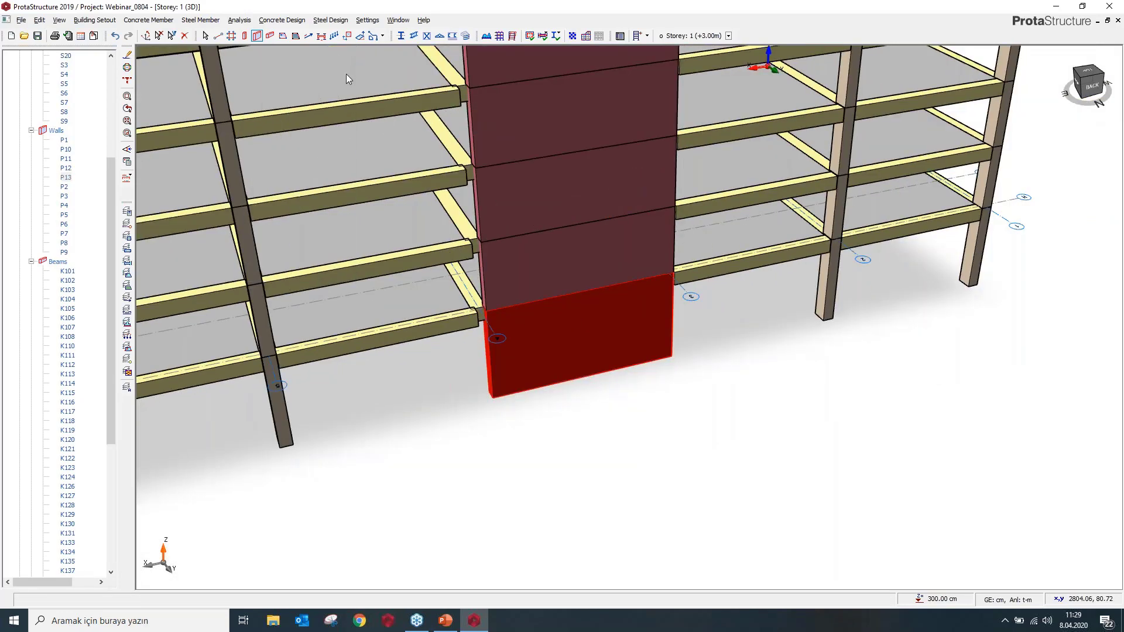
{"action": "scroll", "coordinate": [474, 212], "scroll_direction": "down", "scroll_amount": 1}
{"action": "middle_click_drag", "start_coordinate": [474, 212], "coordinate": [487, 234]}
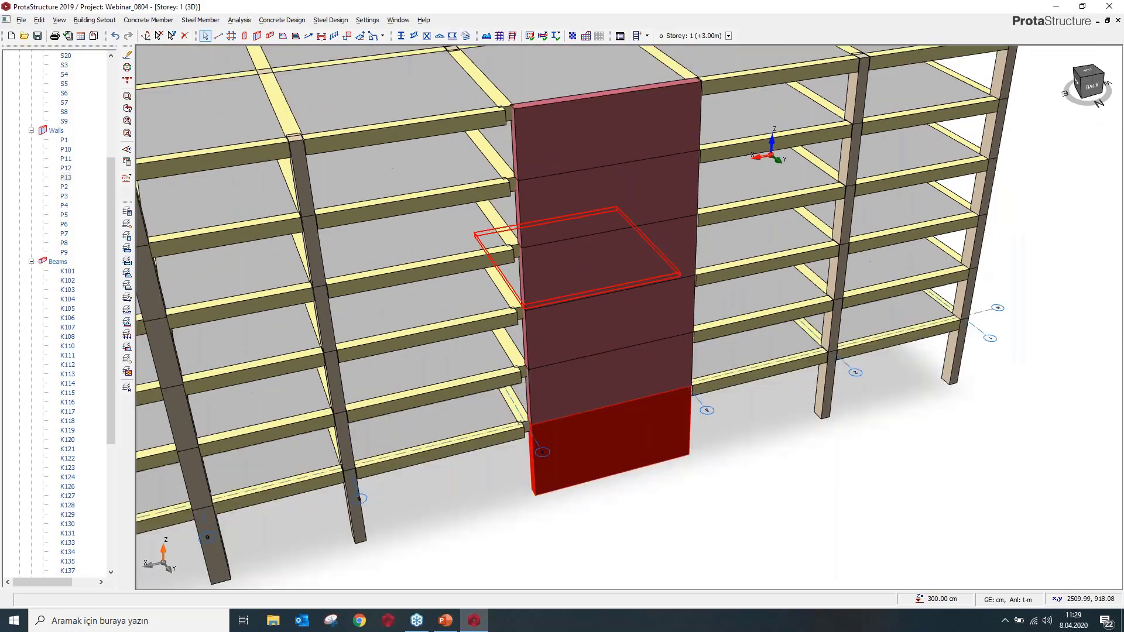
{"action": "scroll", "coordinate": [483, 227], "scroll_direction": "down", "scroll_amount": 3}
{"action": "middle_click_drag", "start_coordinate": [310, 218], "coordinate": [313, 249], "text": "shift"}
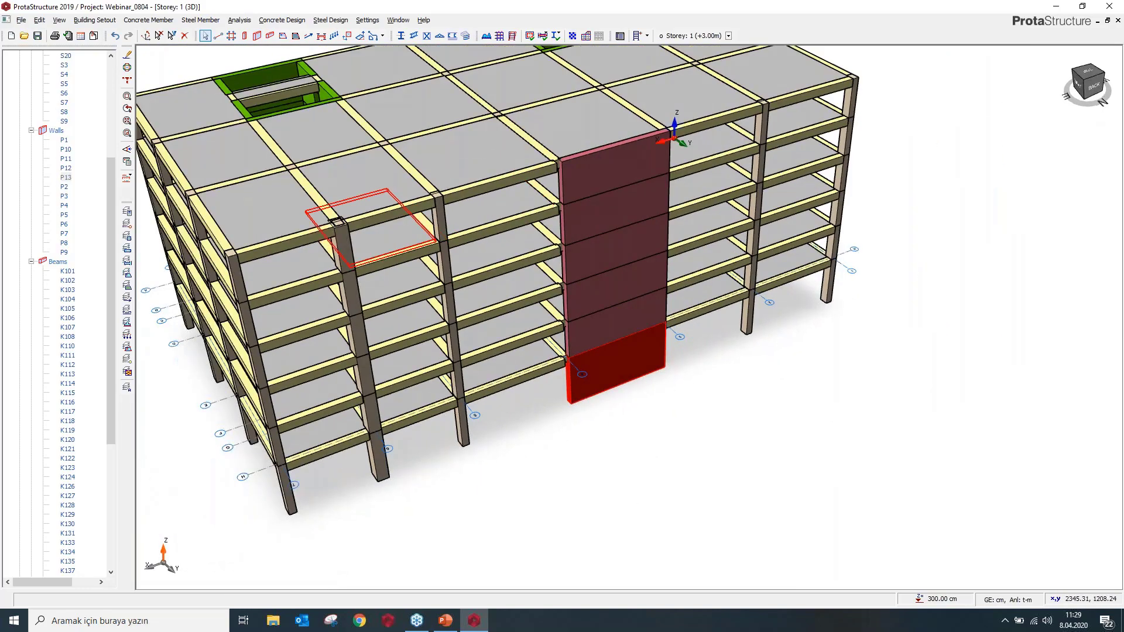
Examine the column reinforcement design list for the jacketed column S14 and the newly inserted wall
{"action": "left_click", "coordinate": [529, 36]}
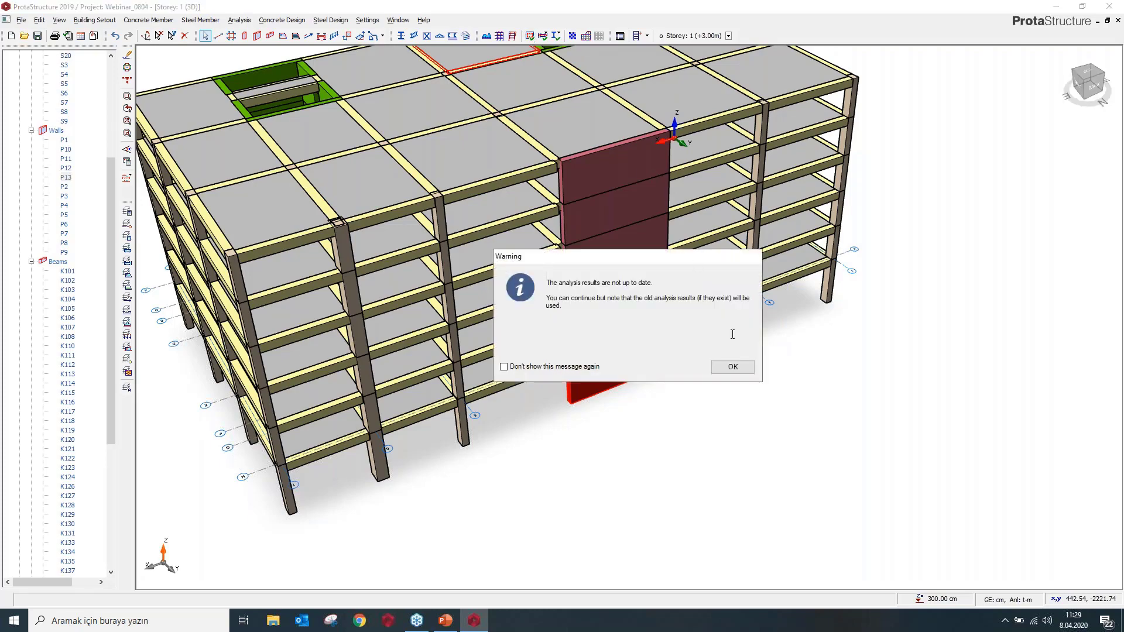
{"action": "left_click", "coordinate": [732, 367]}
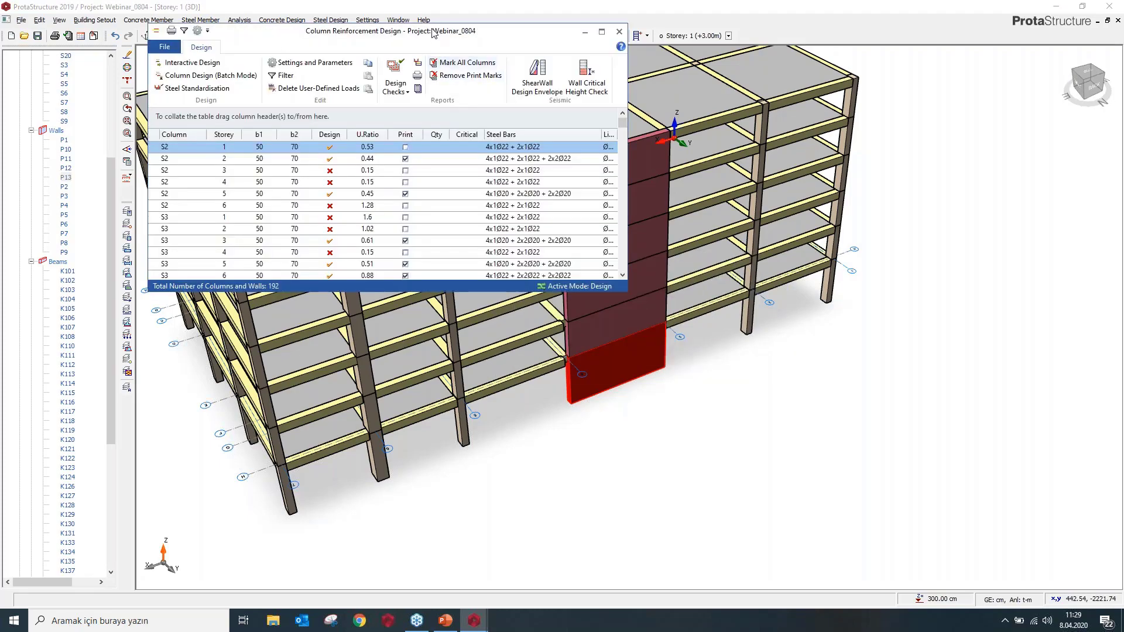
{"action": "double_click", "coordinate": [435, 36]}
{"action": "scroll", "coordinate": [115, 243], "scroll_direction": "down", "scroll_amount": 4}
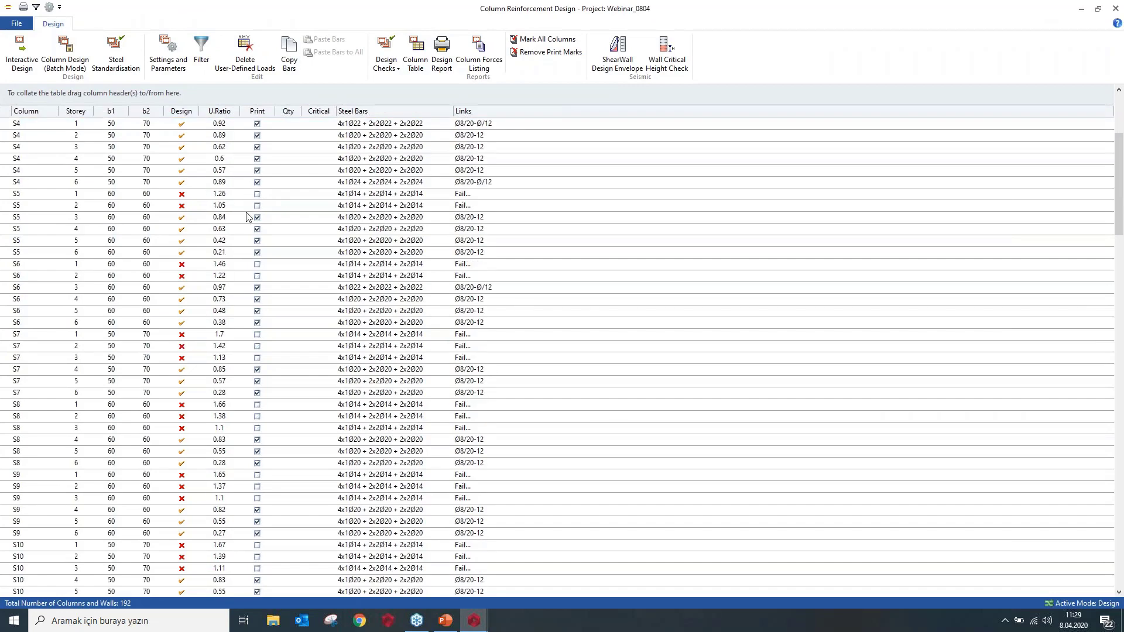
{"action": "scroll", "coordinate": [115, 243], "scroll_direction": "down", "scroll_amount": 5}
{"action": "scroll", "coordinate": [98, 237], "scroll_direction": "down", "scroll_amount": 8}
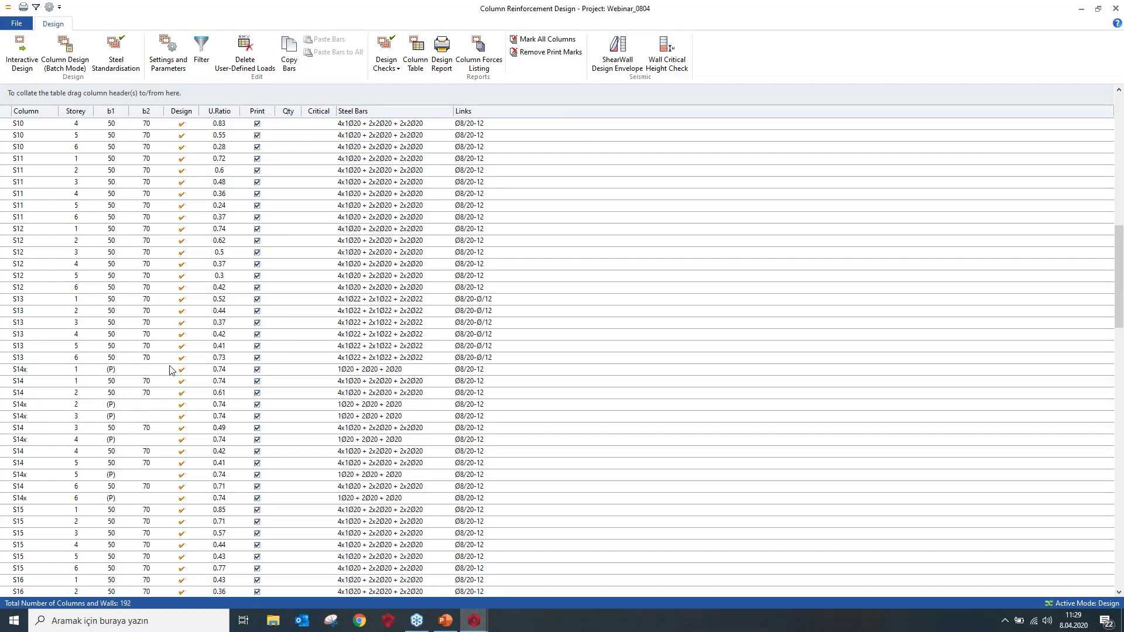
{"action": "scroll", "coordinate": [84, 364], "scroll_direction": "down", "scroll_amount": 12}
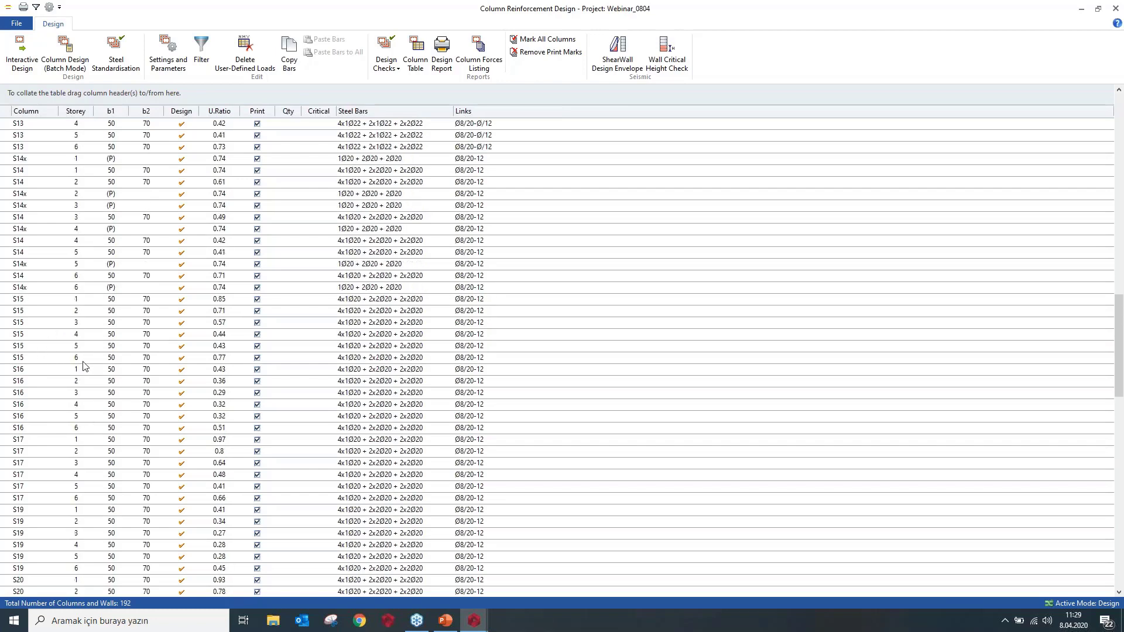
{"action": "scroll", "coordinate": [83, 364], "scroll_direction": "down", "scroll_amount": 20}
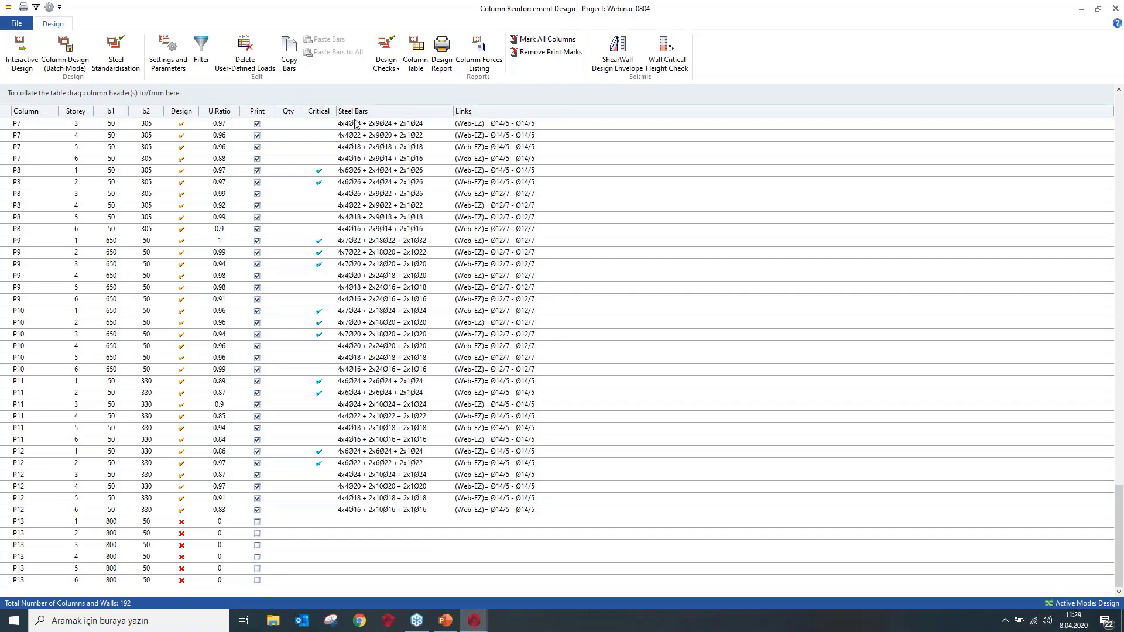
{"action": "double_click", "coordinate": [571, 13]}
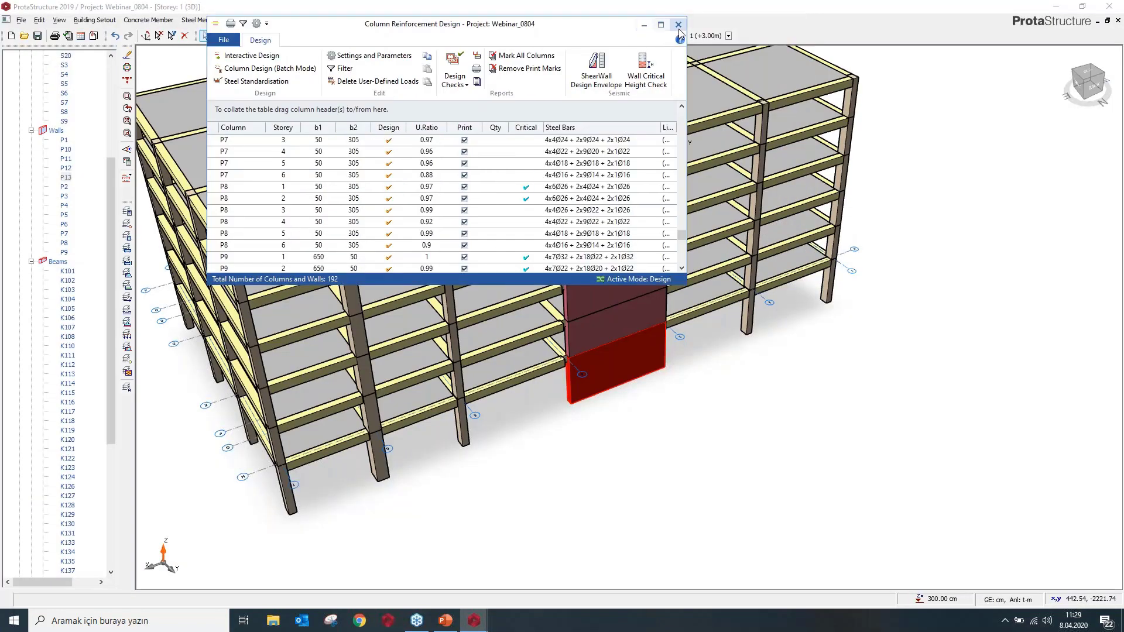
{"action": "left_click", "coordinate": [678, 24]}
{"action": "scroll", "coordinate": [566, 117], "scroll_direction": "down", "scroll_amount": 1}
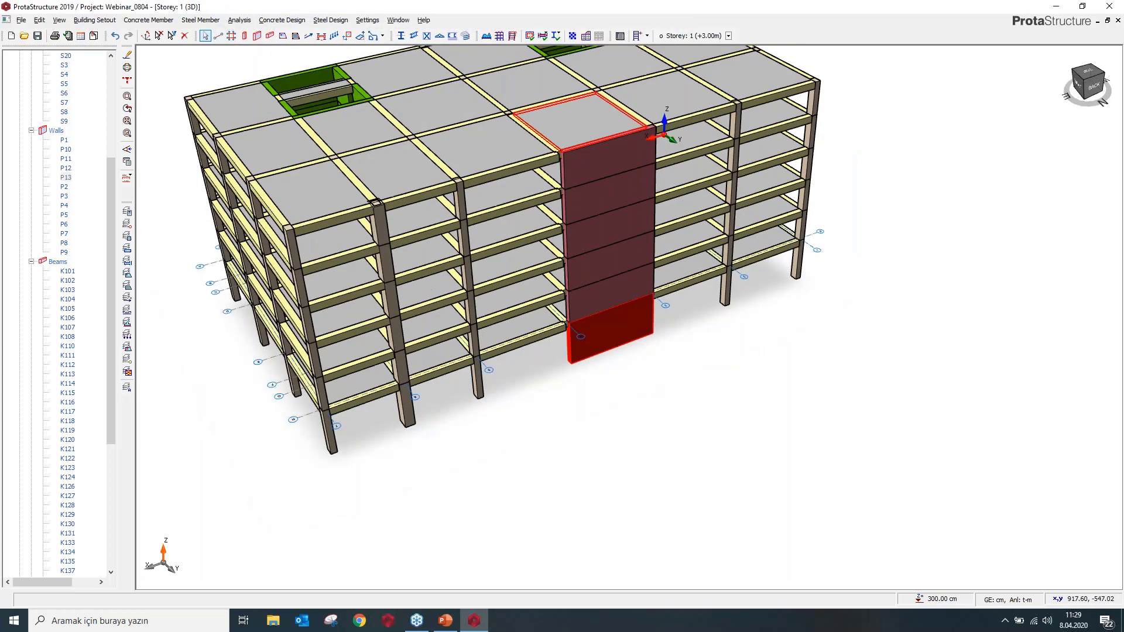
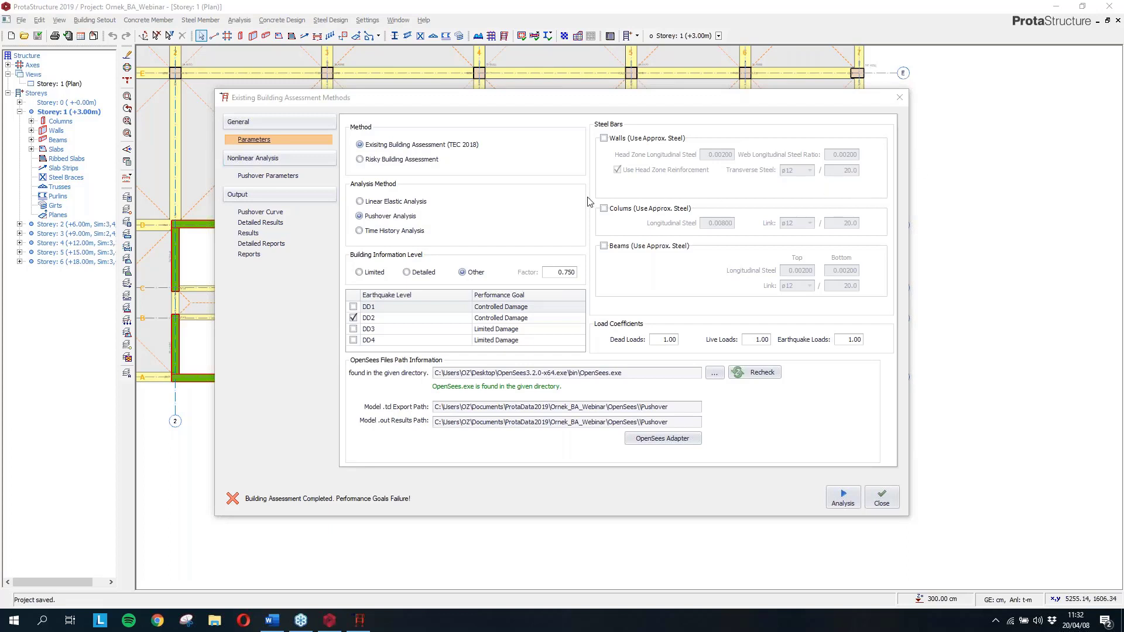
Restart the building assessment with Pushover Analysis as the analysis method, letting the analysis model be created
{"action": "left_click", "coordinate": [899, 100]}
{"action": "left_click", "coordinate": [241, 21]}
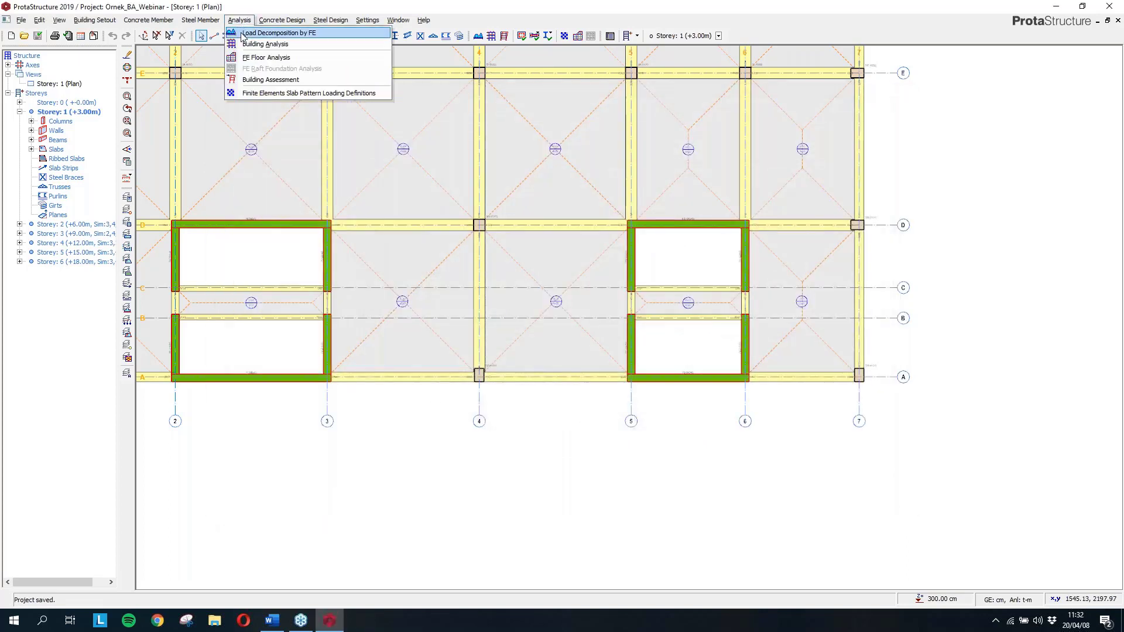
{"action": "left_click", "coordinate": [256, 72]}
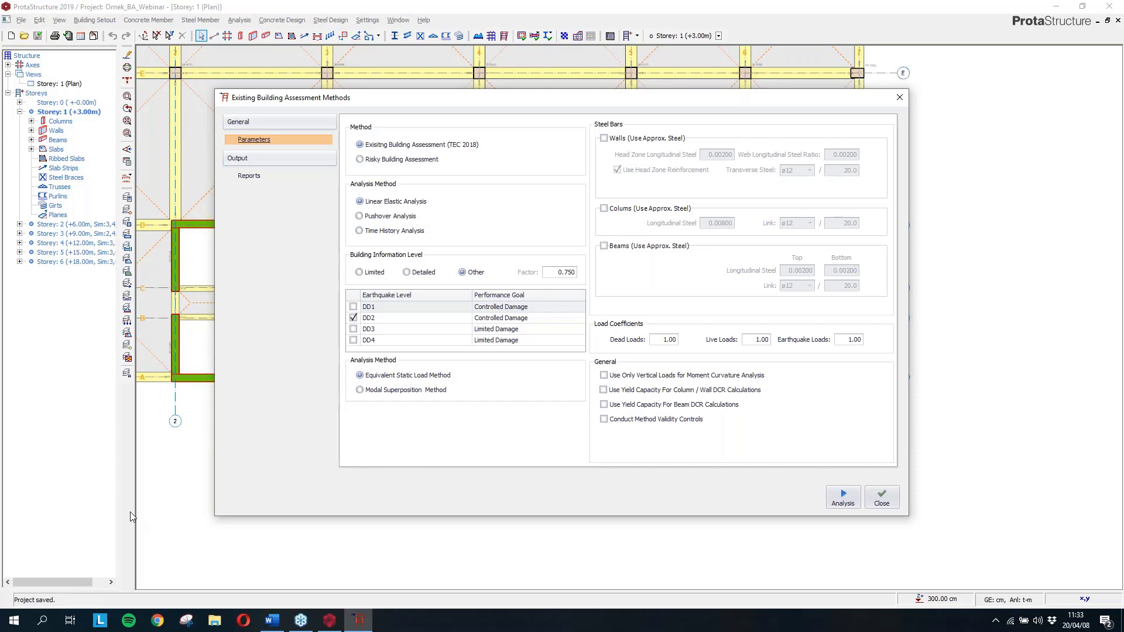
{"action": "left_click", "coordinate": [403, 219]}
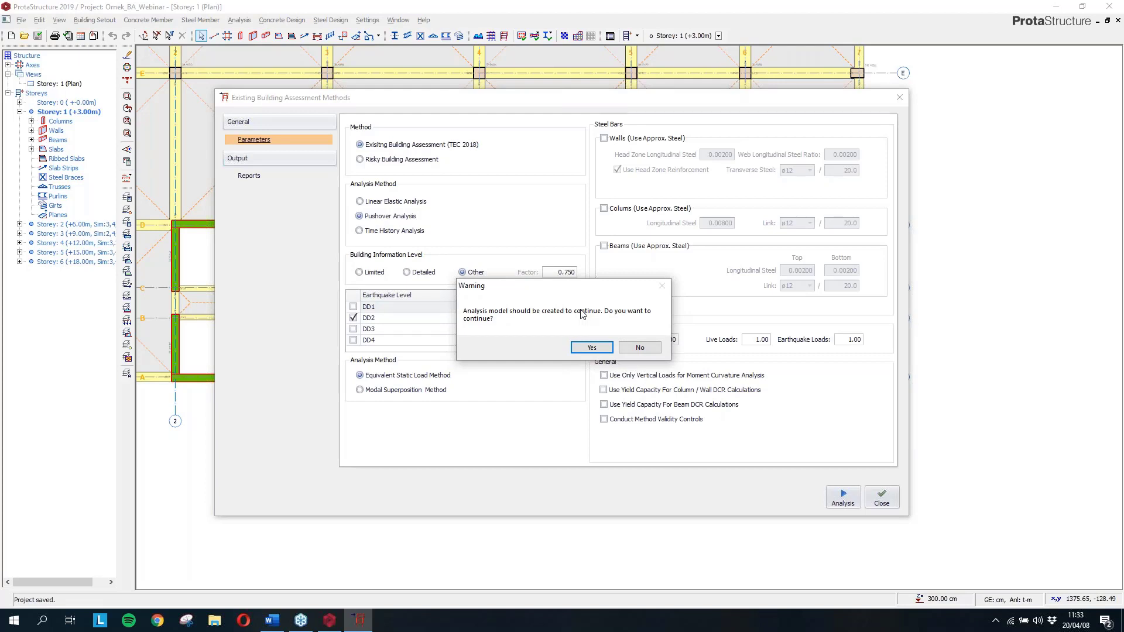
{"action": "left_click", "coordinate": [590, 348]}
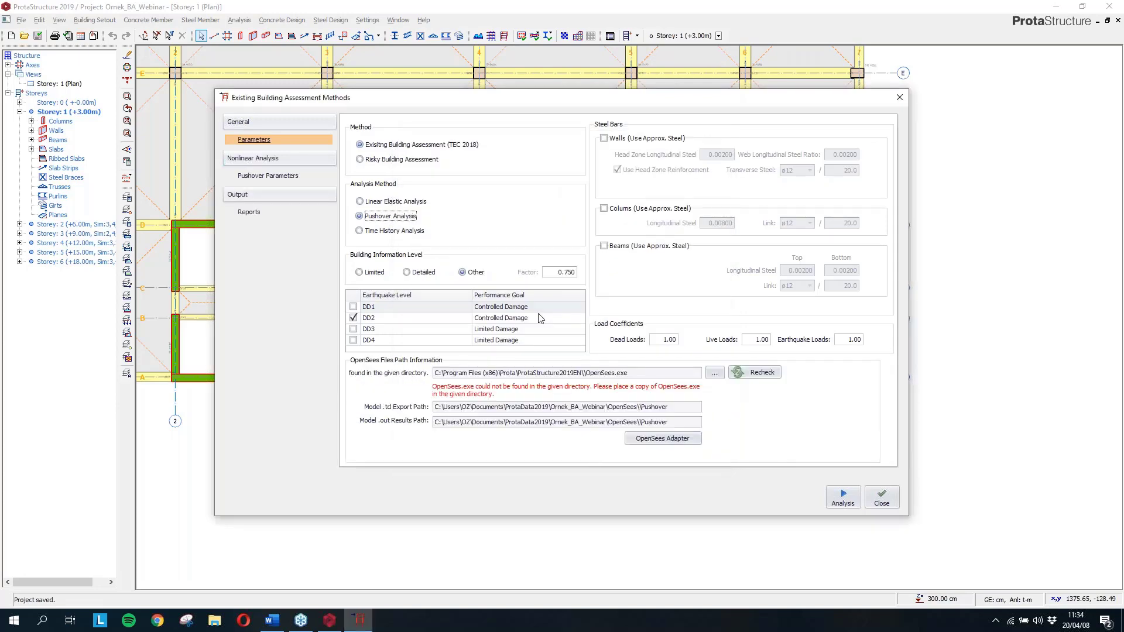
{"action": "left_click", "coordinate": [390, 229]}
{"action": "left_click", "coordinate": [390, 216]}
{"action": "left_click", "coordinate": [390, 230]}
{"action": "left_click", "coordinate": [390, 216]}
Set the OpenSees path to OpenSees.exe in the bin folder of OpenSees3.2.0-x64.exe and open the performance goal options for DD2
{"action": "left_click", "coordinate": [715, 373]}
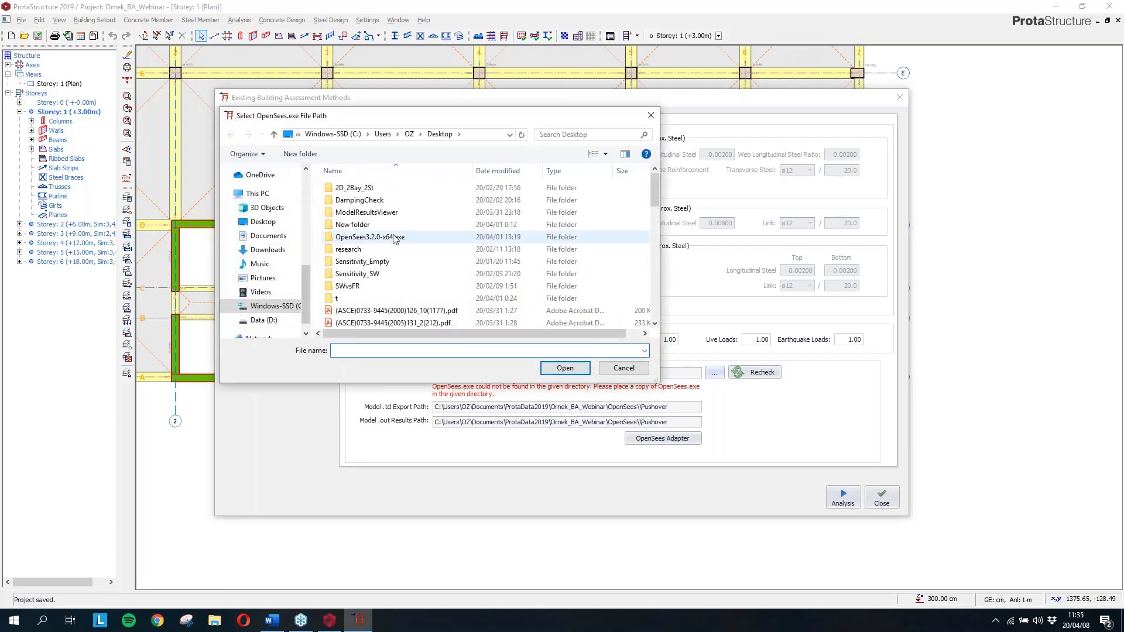
{"action": "double_click", "coordinate": [394, 237]}
{"action": "double_click", "coordinate": [364, 190]}
{"action": "left_click", "coordinate": [372, 190]}
{"action": "double_click", "coordinate": [372, 190]}
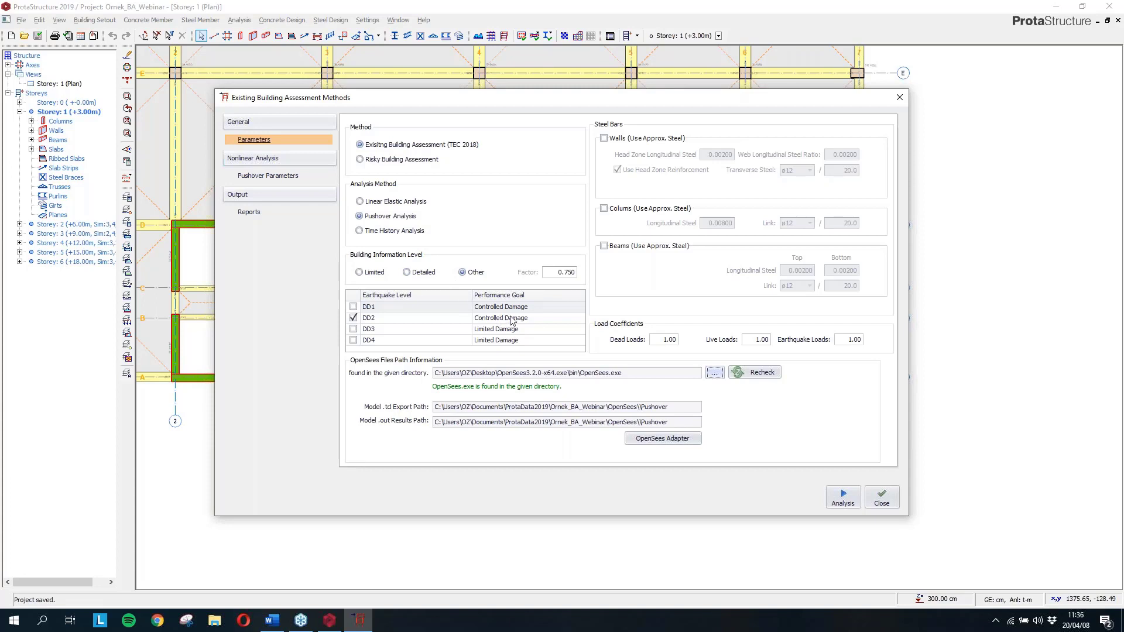
{"action": "left_click", "coordinate": [537, 317]}
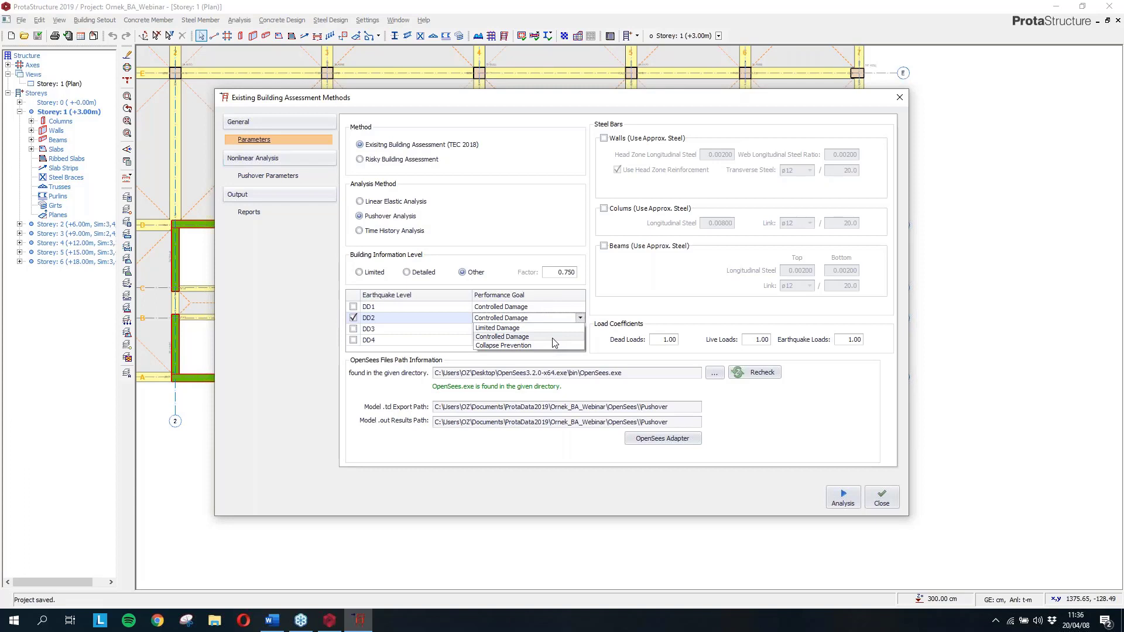
Open the pushover parameters and set the pushover direction to 0-Degree
{"action": "left_click", "coordinate": [291, 177]}
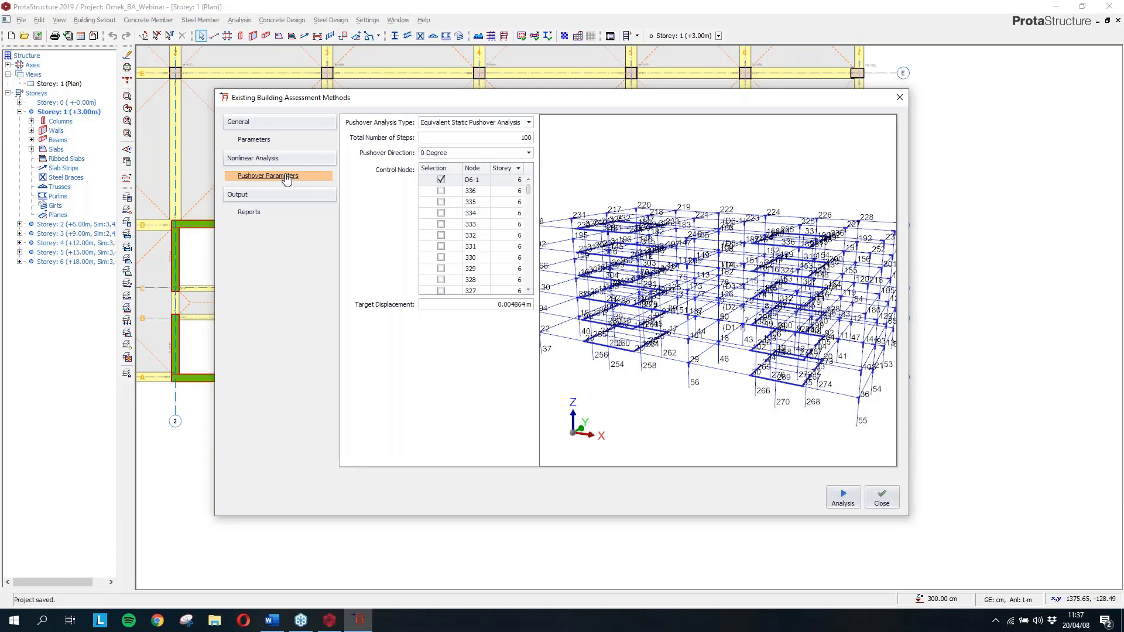
{"action": "left_click_drag", "start_coordinate": [310, 103], "coordinate": [284, 106]}
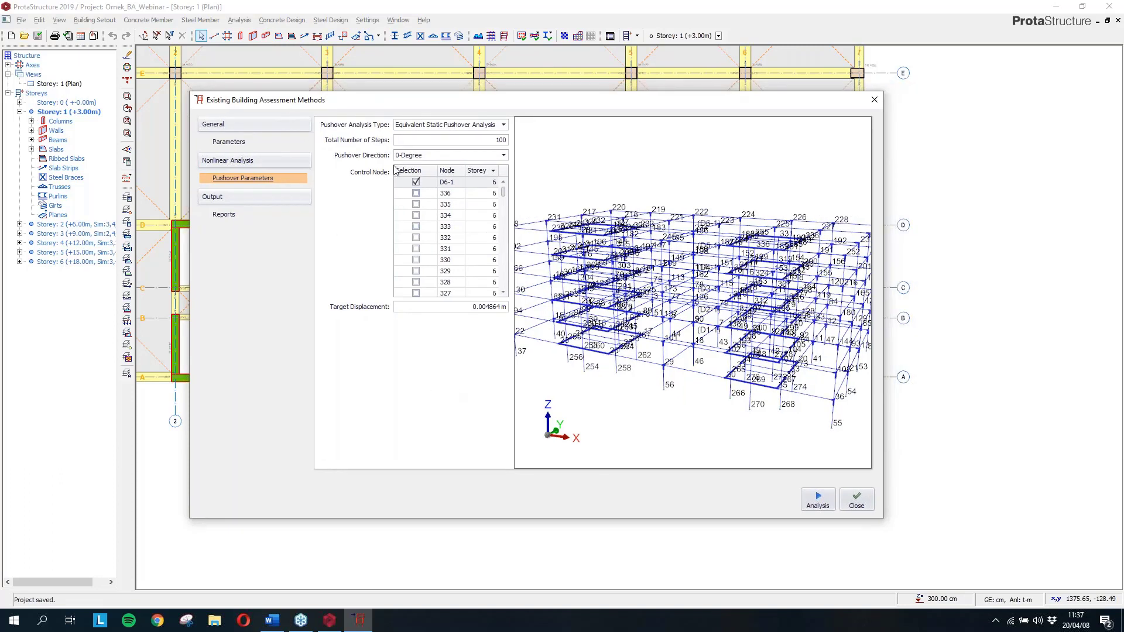
{"action": "left_click", "coordinate": [419, 155]}
{"action": "left_click", "coordinate": [422, 164]}
{"action": "left_click_drag", "start_coordinate": [710, 197], "coordinate": [725, 270]}
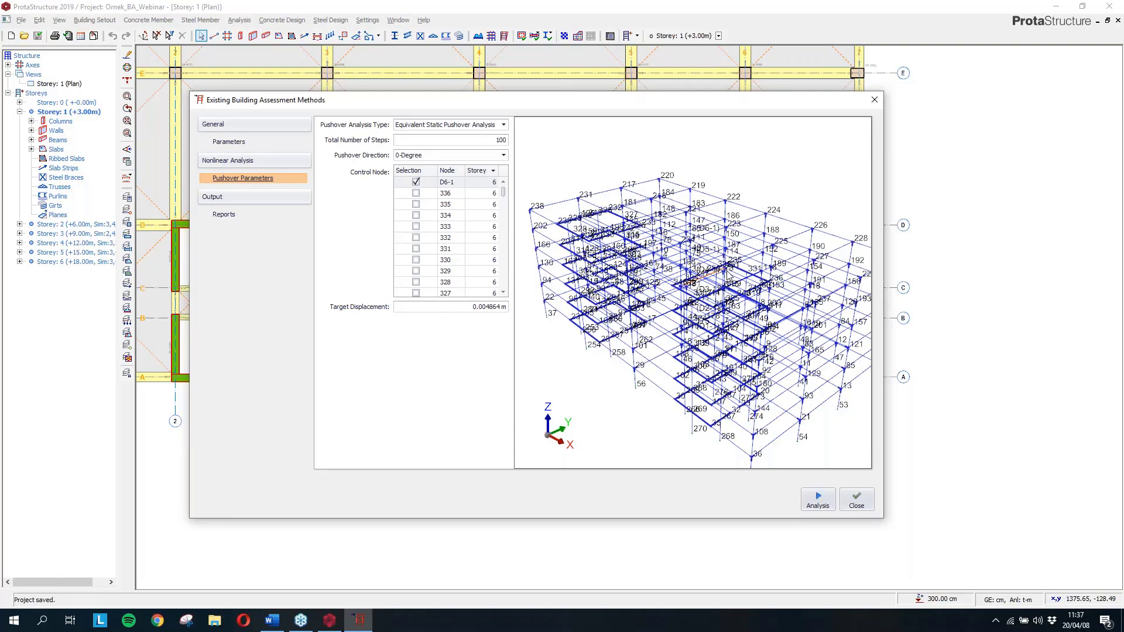
{"action": "mouse_move", "coordinate": [669, 346]}
{"action": "left_mouse_down"}
{"action": "mouse_move", "coordinate": [692, 337]}
{"action": "mouse_move", "coordinate": [673, 354]}
{"action": "left_mouse_up"}
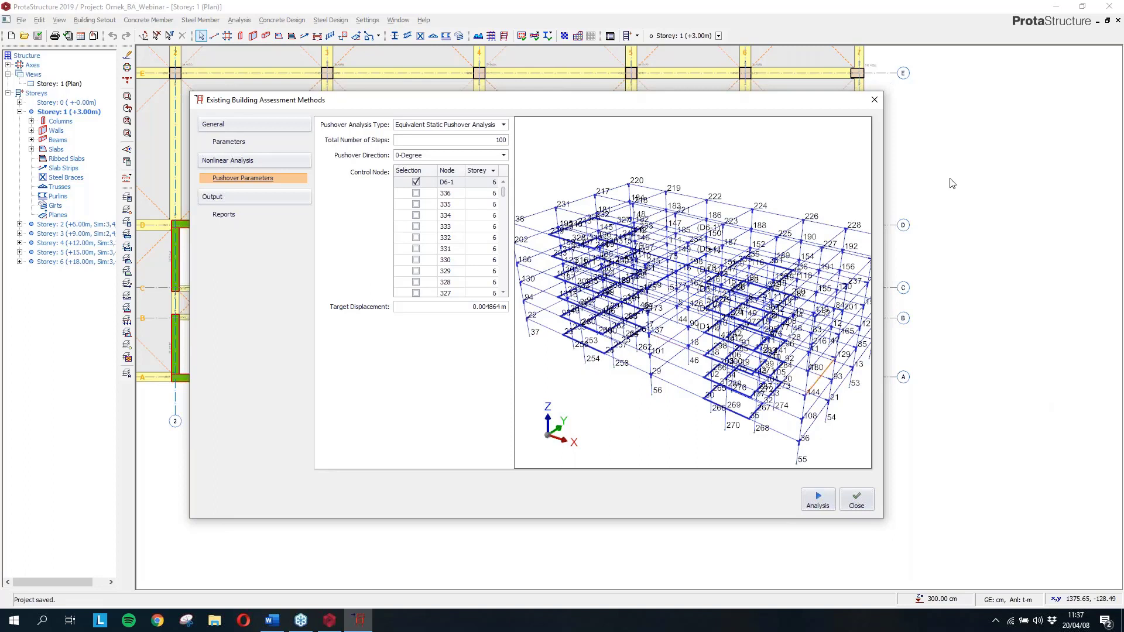
{"action": "left_click", "coordinate": [963, 205]}
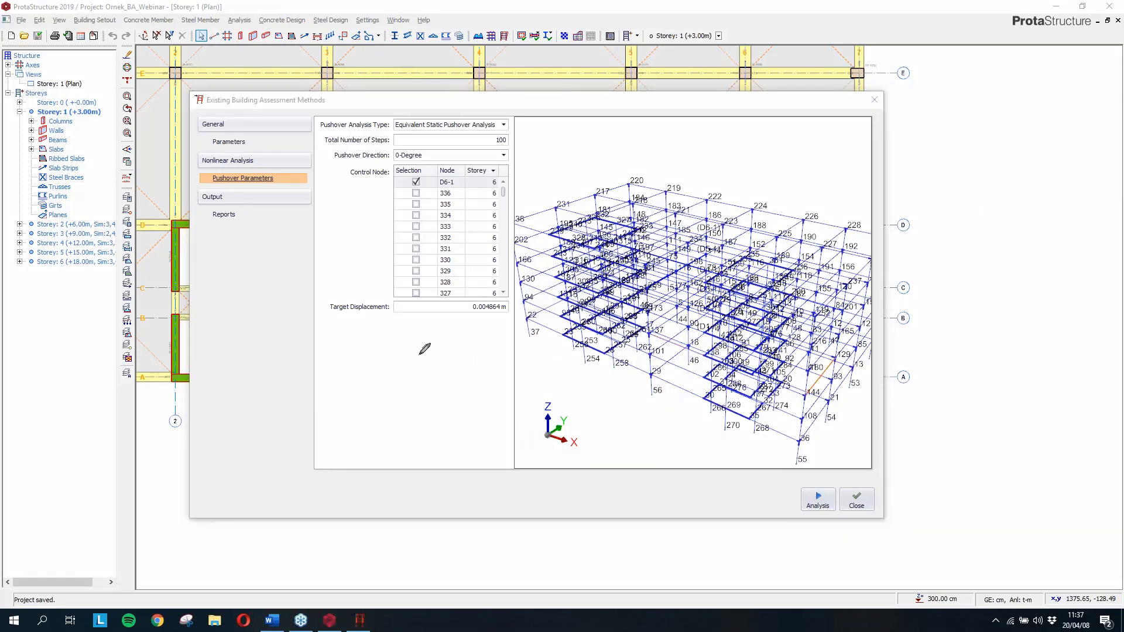
{"action": "mouse_move", "coordinate": [391, 340]}
{"action": "left_mouse_down"}
{"action": "mouse_move", "coordinate": [391, 457]}
{"action": "mouse_move", "coordinate": [403, 454]}
{"action": "mouse_move", "coordinate": [389, 425]}
{"action": "mouse_move", "coordinate": [389, 345]}
{"action": "left_mouse_up"}
{"action": "left_click_drag", "start_coordinate": [384, 339], "coordinate": [384, 344]}
{"action": "left_click_drag", "start_coordinate": [398, 334], "coordinate": [412, 427]}
{"action": "left_click_drag", "start_coordinate": [410, 422], "coordinate": [410, 430]}
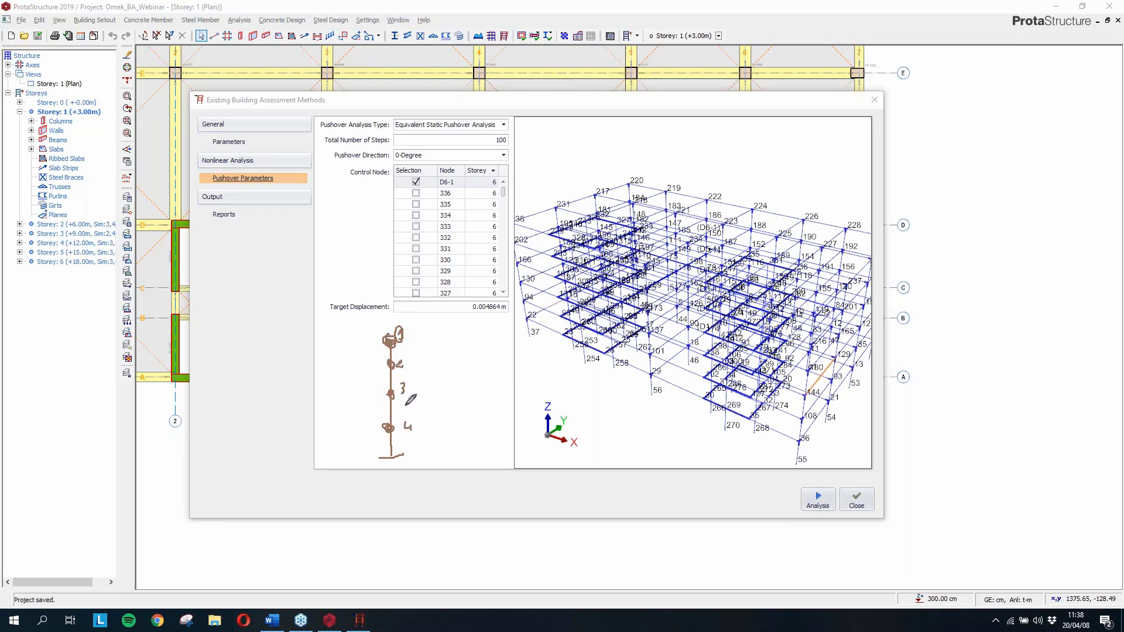
{"action": "mouse_move", "coordinate": [401, 329]}
{"action": "left_mouse_down"}
{"action": "mouse_move", "coordinate": [401, 348]}
{"action": "mouse_move", "coordinate": [412, 343]}
{"action": "left_mouse_up"}
{"action": "left_click_drag", "start_coordinate": [334, 335], "coordinate": [367, 338]}
{"action": "left_click_drag", "start_coordinate": [341, 368], "coordinate": [367, 369]}
{"action": "mouse_move", "coordinate": [358, 392]}
{"action": "left_mouse_down"}
{"action": "mouse_move", "coordinate": [378, 392]}
{"action": "mouse_move", "coordinate": [375, 431]}
{"action": "left_mouse_up"}
{"action": "mouse_move", "coordinate": [374, 334]}
{"action": "left_mouse_down"}
{"action": "mouse_move", "coordinate": [346, 322]}
{"action": "mouse_move", "coordinate": [337, 382]}
{"action": "mouse_move", "coordinate": [369, 441]}
{"action": "mouse_move", "coordinate": [377, 363]}
{"action": "mouse_move", "coordinate": [363, 332]}
{"action": "left_mouse_up"}
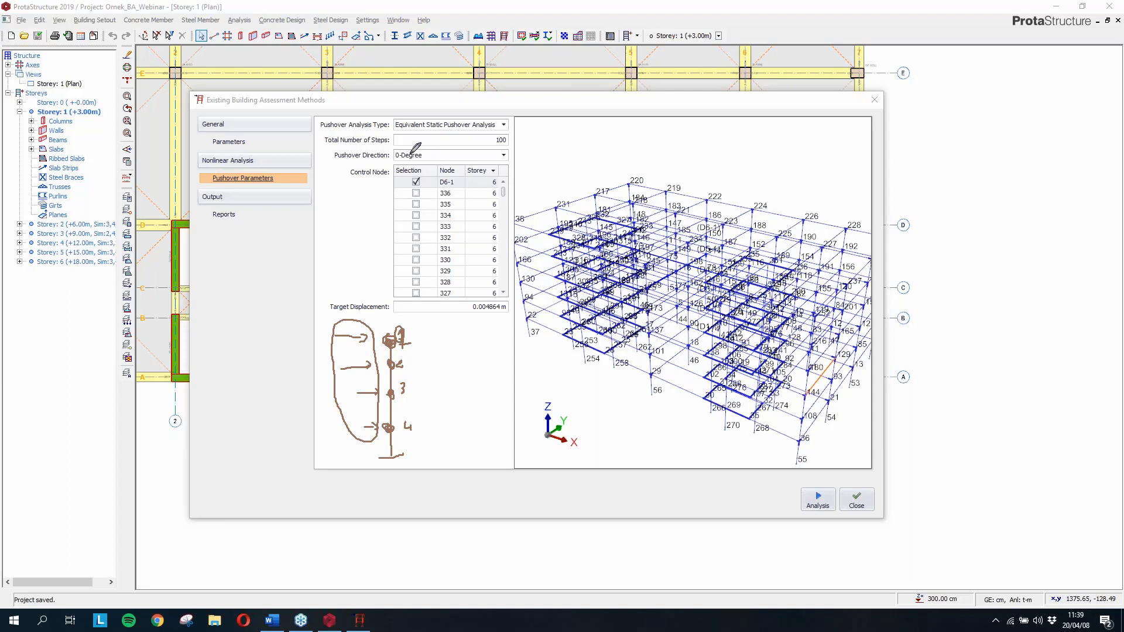
{"action": "left_click_drag", "start_coordinate": [370, 316], "coordinate": [418, 371]}
{"action": "left_click_drag", "start_coordinate": [336, 340], "coordinate": [455, 341]}
{"action": "mouse_move", "coordinate": [438, 330]}
{"action": "left_mouse_down"}
{"action": "mouse_move", "coordinate": [437, 352]}
{"action": "mouse_move", "coordinate": [419, 332]}
{"action": "mouse_move", "coordinate": [425, 342]}
{"action": "mouse_move", "coordinate": [412, 340]}
{"action": "mouse_move", "coordinate": [418, 325]}
{"action": "left_mouse_up"}
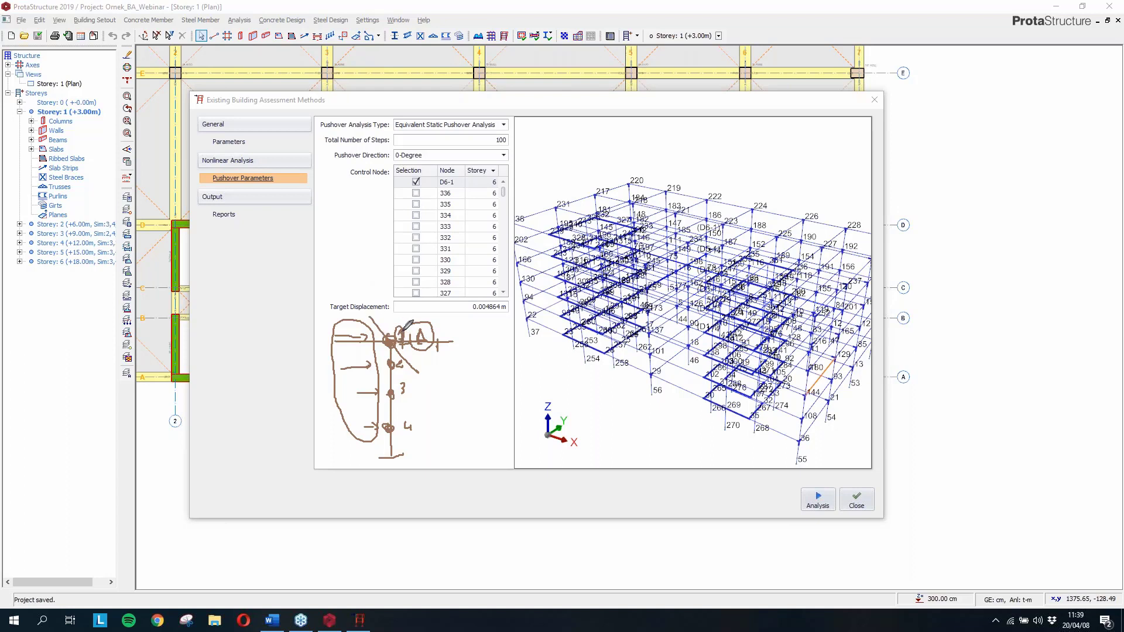
{"action": "left_click_drag", "start_coordinate": [407, 331], "coordinate": [388, 346]}
{"action": "mouse_move", "coordinate": [322, 326]}
{"action": "left_mouse_down"}
{"action": "mouse_move", "coordinate": [343, 411]}
{"action": "mouse_move", "coordinate": [380, 440]}
{"action": "mouse_move", "coordinate": [391, 416]}
{"action": "left_mouse_up"}
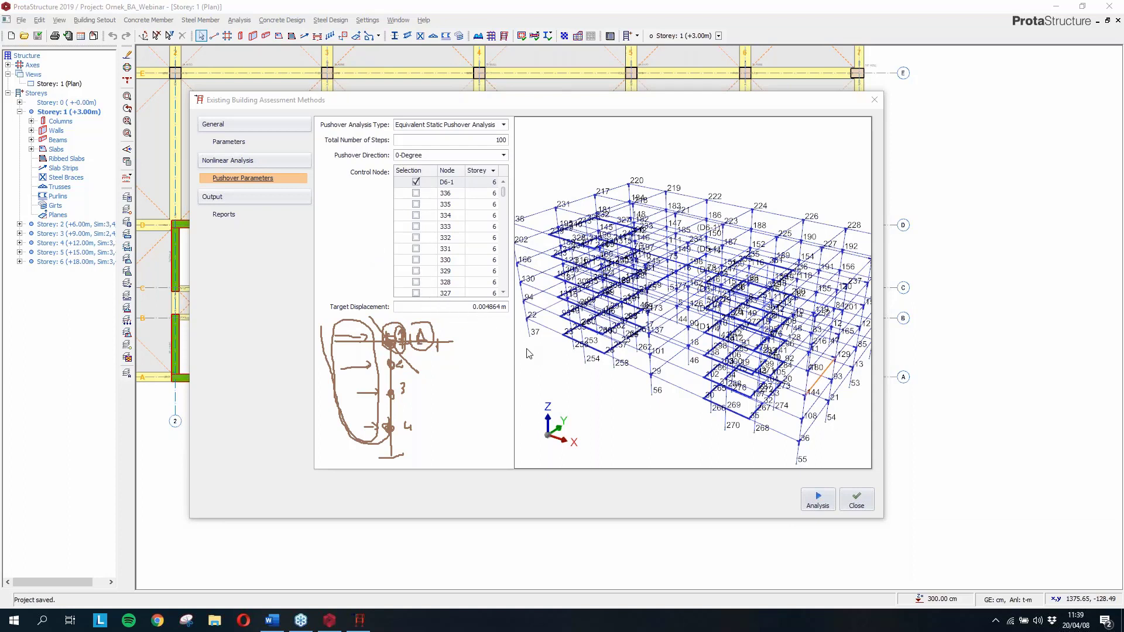
Set the target displacement of the pushover analysis to 0.2 m
{"action": "left_click", "coordinate": [473, 305]}
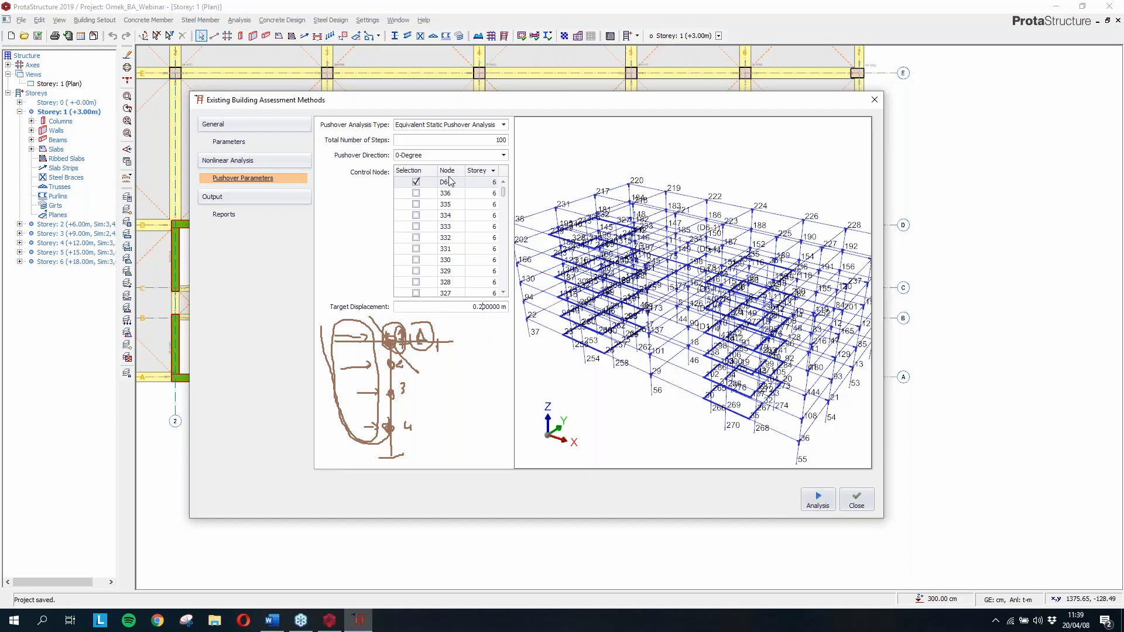
{"action": "left_click_drag", "start_coordinate": [670, 231], "coordinate": [689, 233]}
{"action": "scroll", "coordinate": [689, 233], "scroll_direction": "up", "scroll_amount": 5}
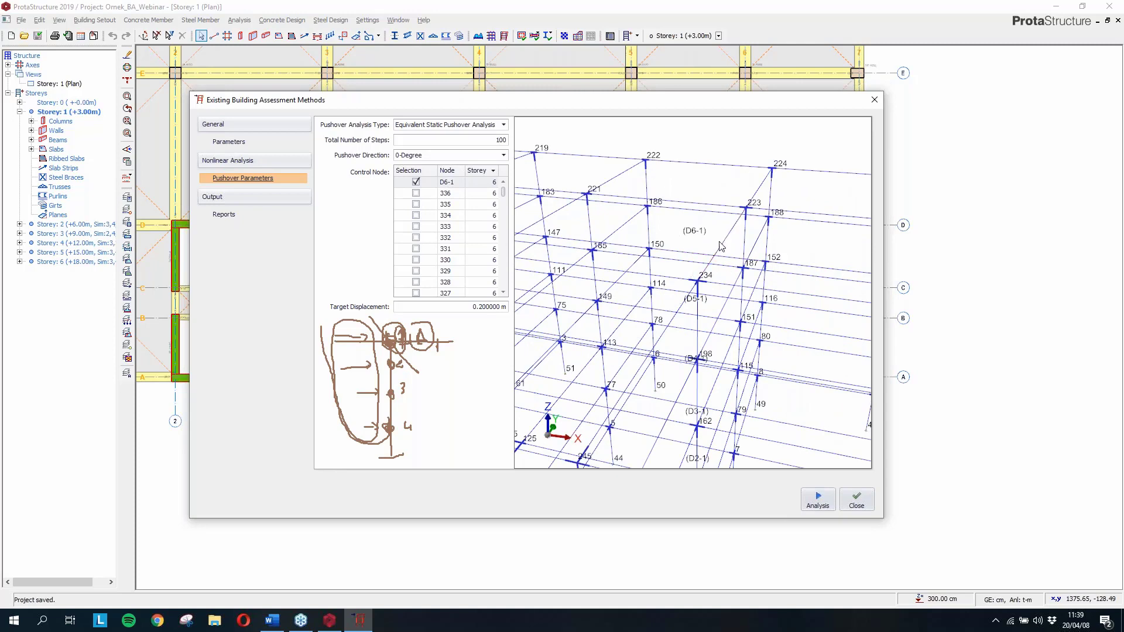
{"action": "scroll", "coordinate": [691, 249], "scroll_direction": "down", "scroll_amount": 5}
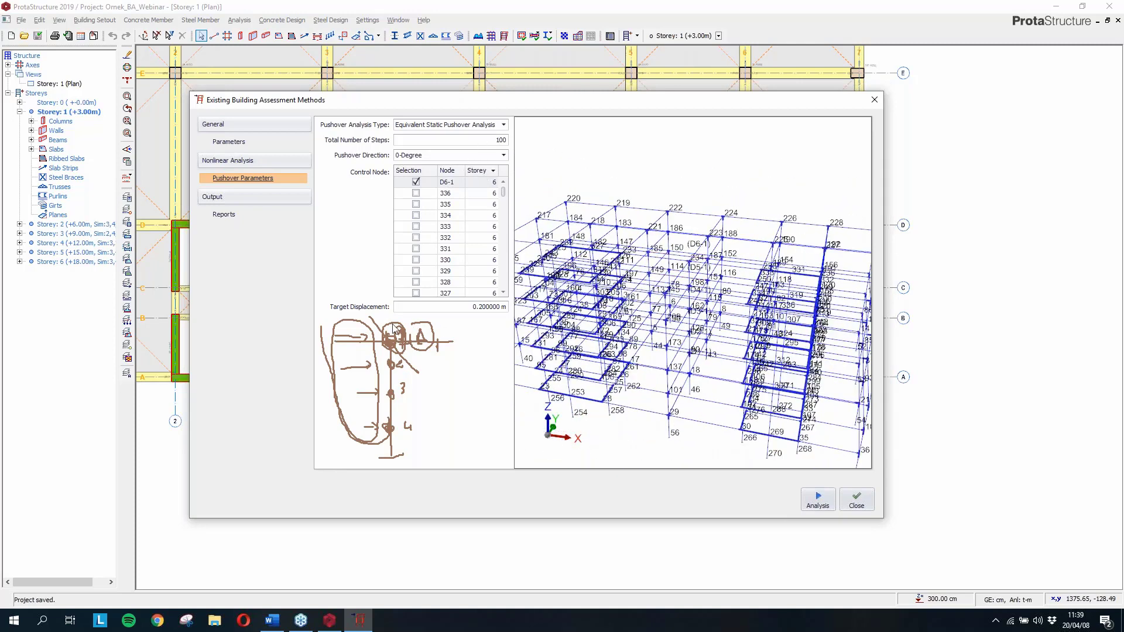
Run the equivalent static pushover analysis, review the full list of members without valid rebar data and accept estimated rebars for them
{"action": "middle_click_drag", "start_coordinate": [625, 288], "coordinate": [711, 241]}
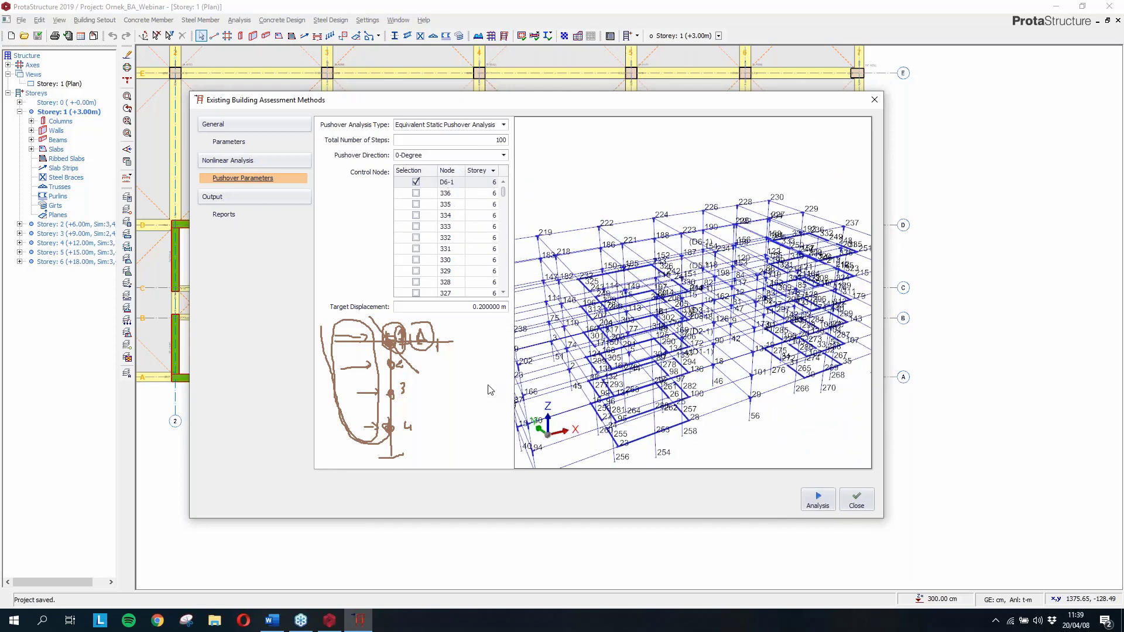
{"action": "left_click", "coordinate": [952, 185]}
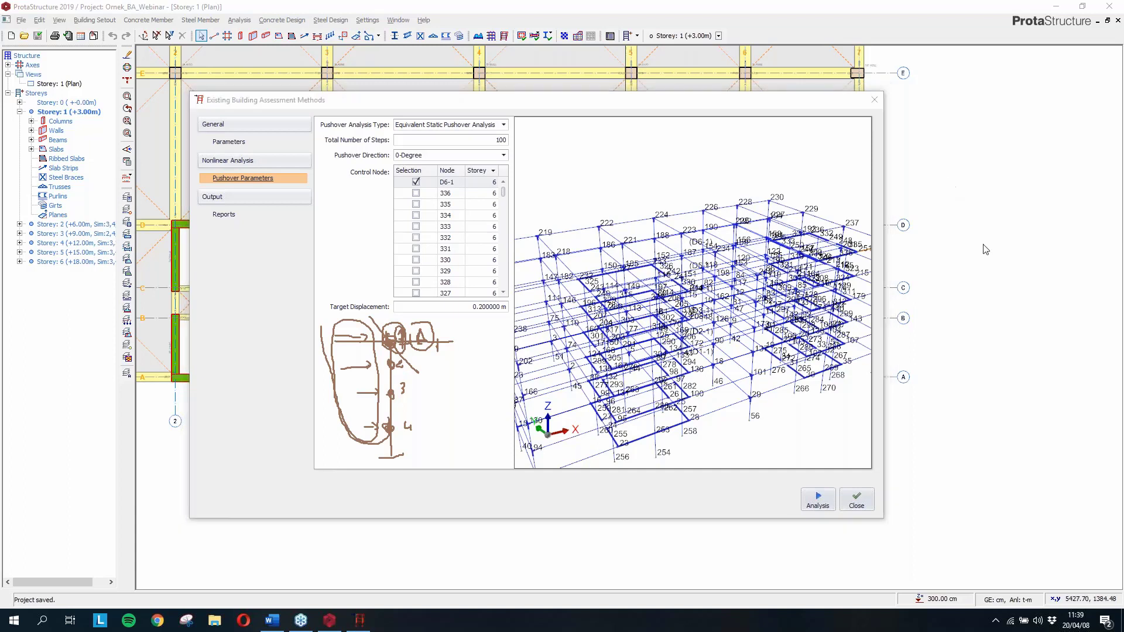
{"action": "left_click", "coordinate": [989, 257]}
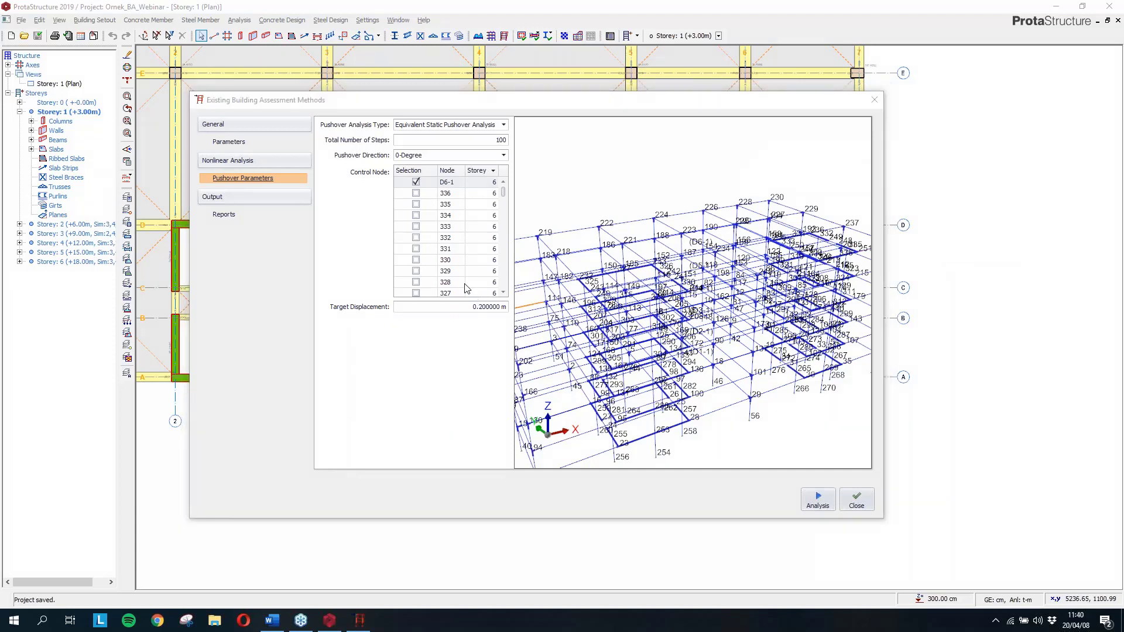
{"action": "left_click", "coordinate": [818, 499]}
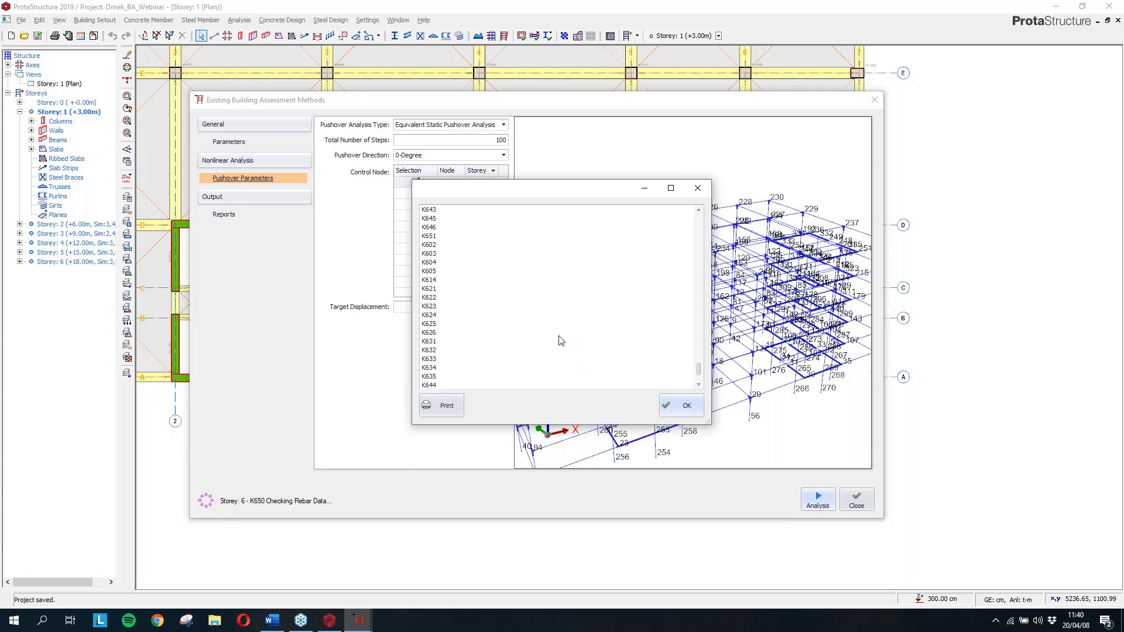
{"action": "left_click_drag", "start_coordinate": [698, 362], "coordinate": [690, 223]}
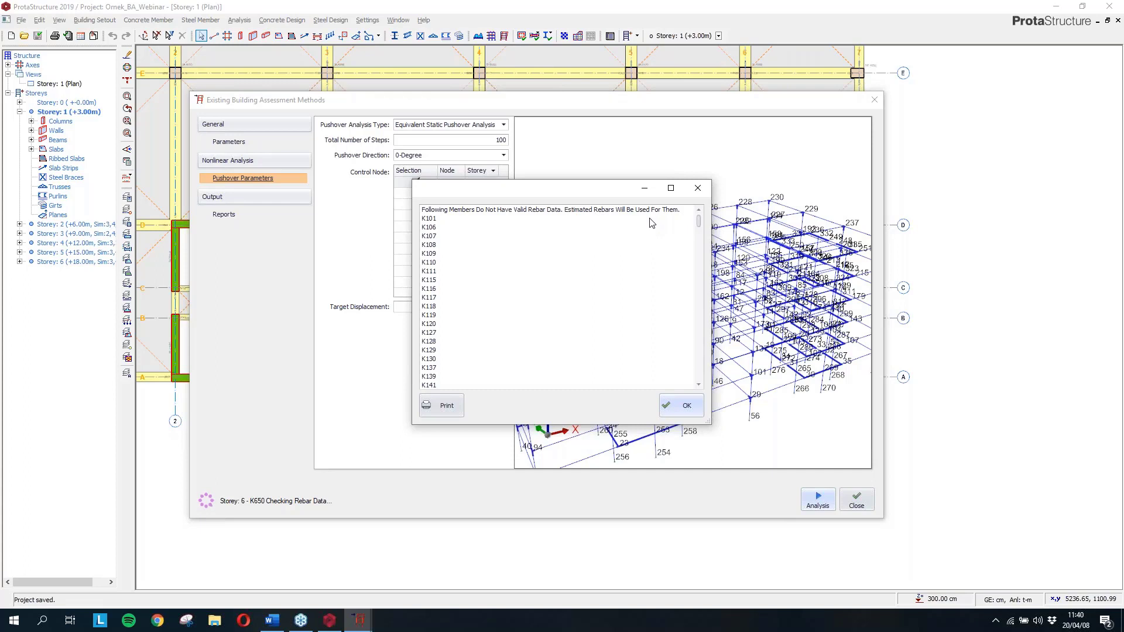
{"action": "left_click_drag", "start_coordinate": [698, 221], "coordinate": [695, 388]}
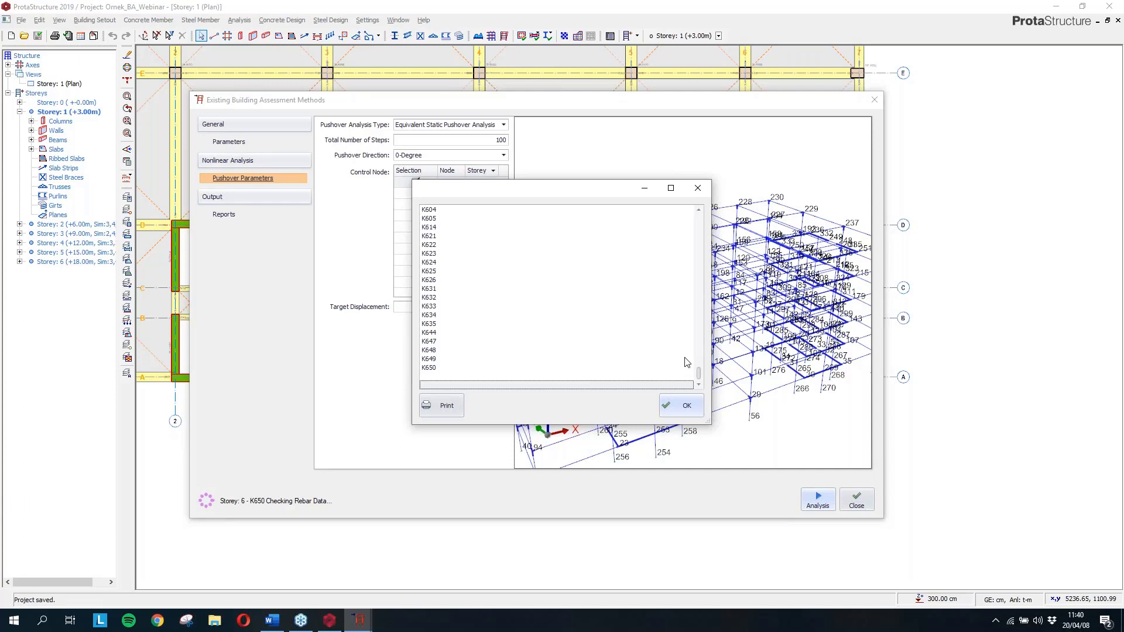
{"action": "left_click", "coordinate": [685, 410]}
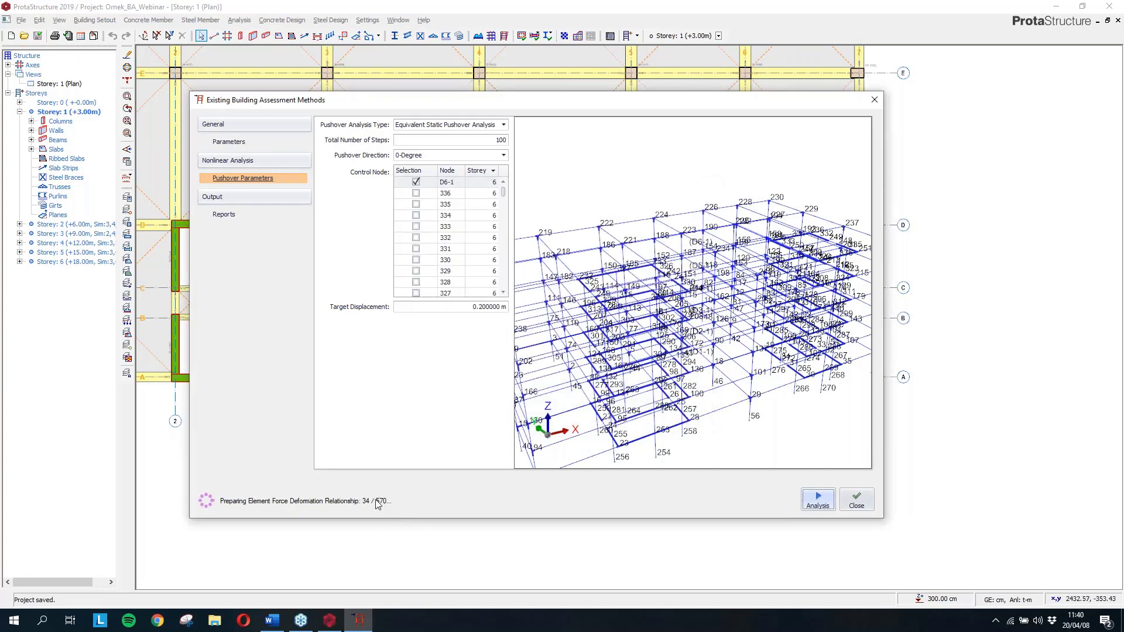
{"action": "left_click", "coordinate": [971, 193]}
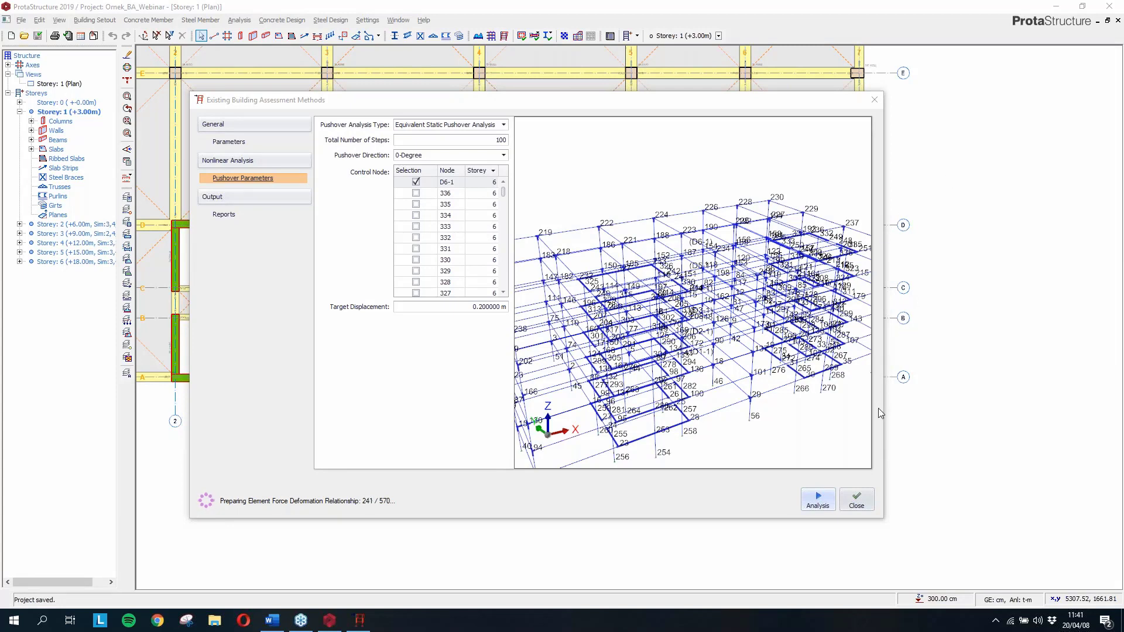
{"action": "left_click_drag", "start_coordinate": [335, 329], "coordinate": [339, 450]}
{"action": "mouse_move", "coordinate": [661, 433]}
{"action": "left_mouse_down"}
{"action": "mouse_move", "coordinate": [658, 459]}
{"action": "mouse_move", "coordinate": [665, 436]}
{"action": "left_mouse_up"}
{"action": "mouse_move", "coordinate": [340, 324]}
{"action": "left_mouse_down"}
{"action": "mouse_move", "coordinate": [438, 322]}
{"action": "mouse_move", "coordinate": [440, 454]}
{"action": "mouse_move", "coordinate": [340, 454]}
{"action": "left_mouse_up"}
{"action": "left_click_drag", "start_coordinate": [352, 329], "coordinate": [353, 445]}
{"action": "mouse_move", "coordinate": [367, 329]}
{"action": "left_mouse_down"}
{"action": "mouse_move", "coordinate": [366, 445]}
{"action": "mouse_move", "coordinate": [392, 422]}
{"action": "mouse_move", "coordinate": [393, 455]}
{"action": "left_mouse_up"}
{"action": "left_click_drag", "start_coordinate": [417, 323], "coordinate": [417, 465]}
{"action": "left_click_drag", "start_coordinate": [337, 355], "coordinate": [425, 349]}
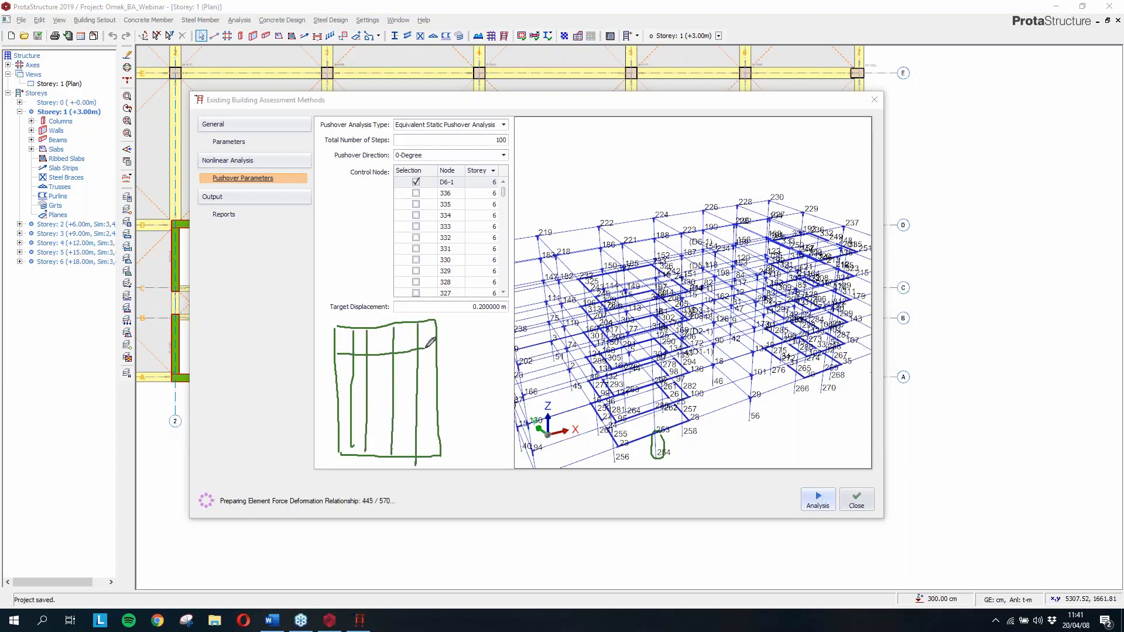
{"action": "left_click_drag", "start_coordinate": [338, 384], "coordinate": [437, 378]}
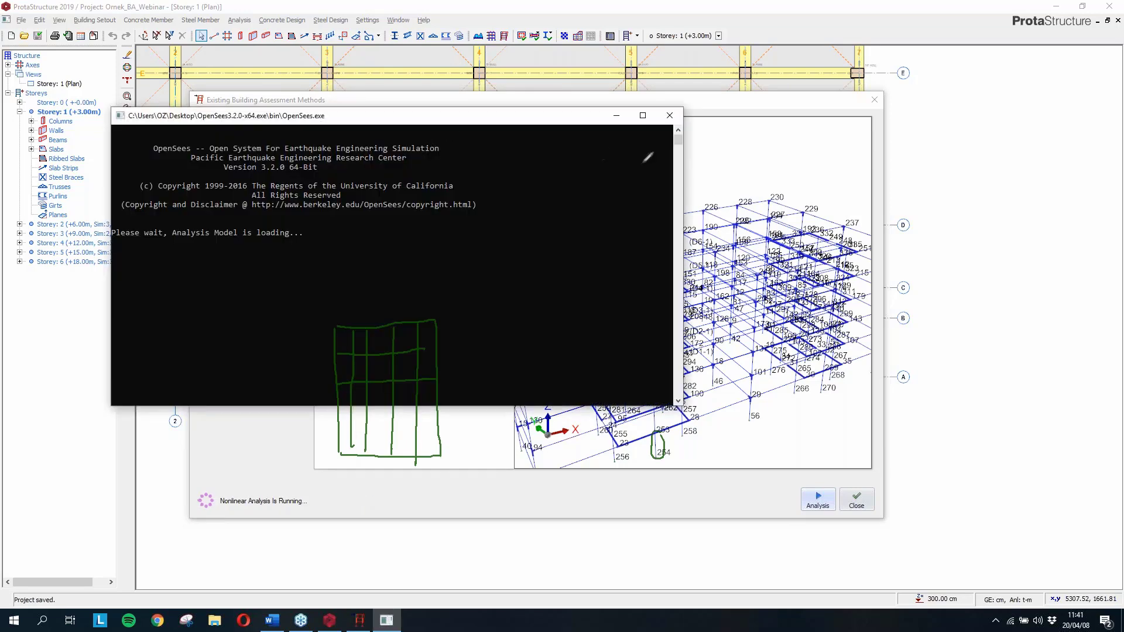
Move the OpenSees console off the assessment dialog while the nonlinear analysis runs, and acknowledge the closing notice about changed assessment parameters
{"action": "left_click_drag", "start_coordinate": [484, 117], "coordinate": [821, 66]}
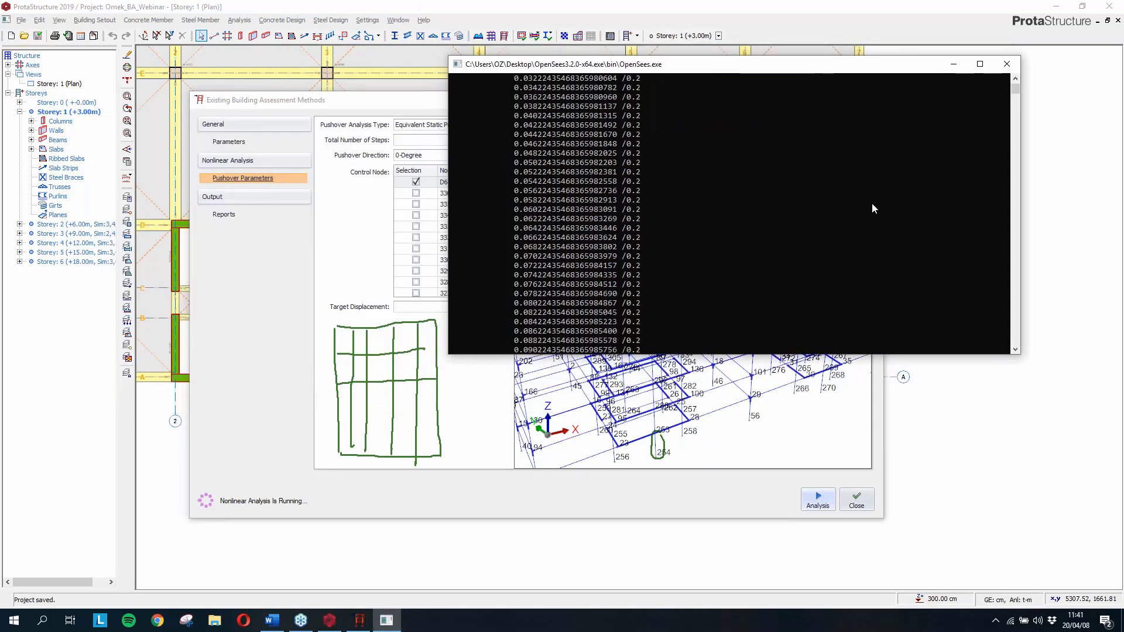
{"action": "left_click", "coordinate": [947, 171]}
{"action": "left_click", "coordinate": [974, 203]}
{"action": "left_click_drag", "start_coordinate": [342, 411], "coordinate": [451, 404]}
{"action": "left_click_drag", "start_coordinate": [345, 436], "coordinate": [426, 429]}
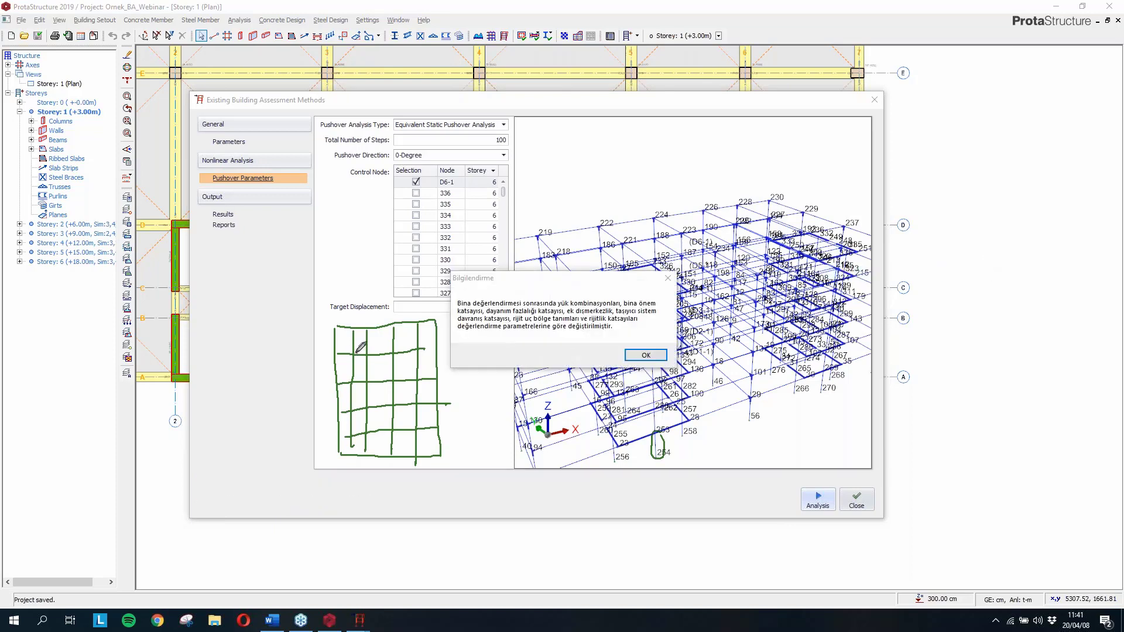
{"action": "left_click_drag", "start_coordinate": [355, 351], "coordinate": [419, 351]}
{"action": "left_click_drag", "start_coordinate": [359, 432], "coordinate": [418, 434]}
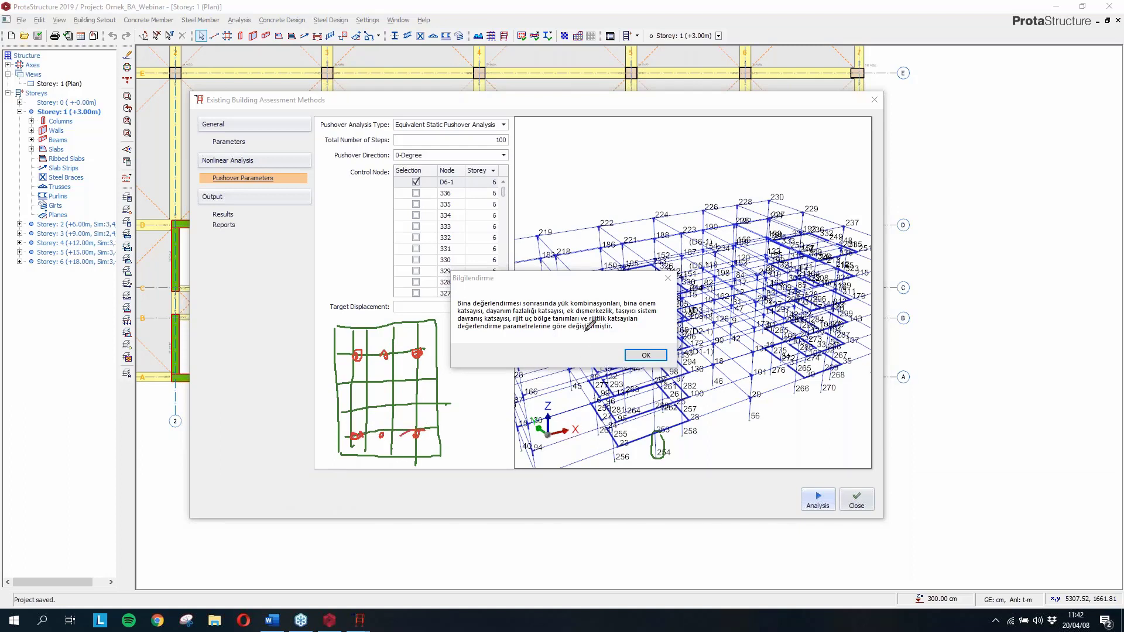
{"action": "left_click", "coordinate": [627, 354]}
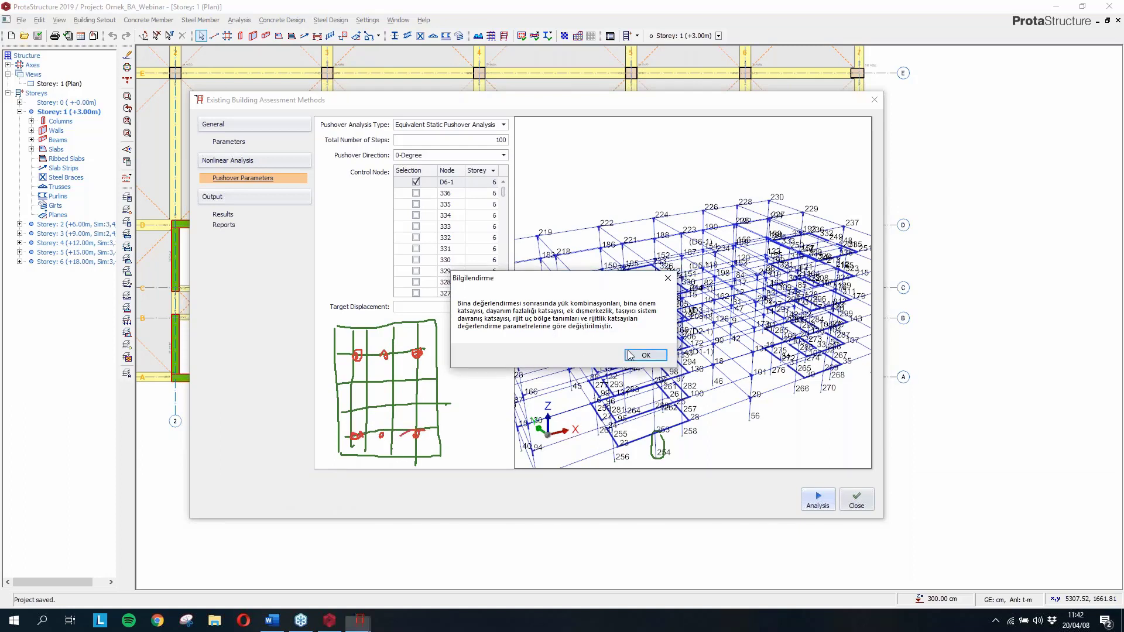
{"action": "left_click", "coordinate": [968, 205]}
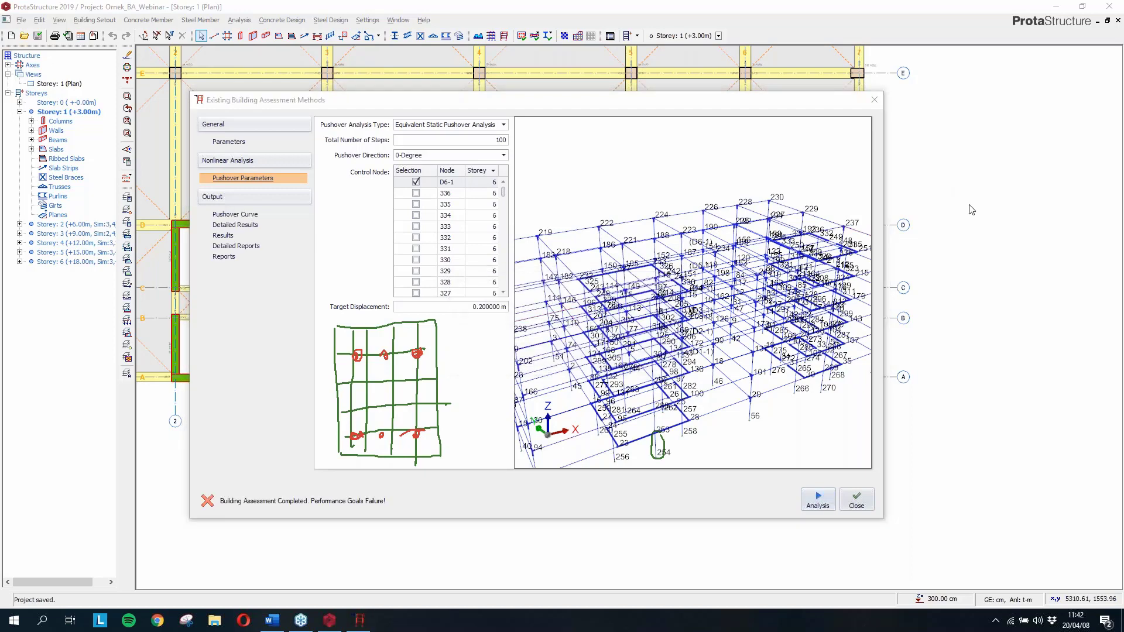
{"action": "left_click_drag", "start_coordinate": [316, 433], "coordinate": [296, 447]}
{"action": "left_click_drag", "start_coordinate": [299, 436], "coordinate": [302, 448]}
{"action": "mouse_move", "coordinate": [420, 436]}
{"action": "left_mouse_down"}
{"action": "mouse_move", "coordinate": [461, 438]}
{"action": "mouse_move", "coordinate": [454, 451]}
{"action": "left_mouse_up"}
{"action": "left_click_drag", "start_coordinate": [586, 122], "coordinate": [579, 236]}
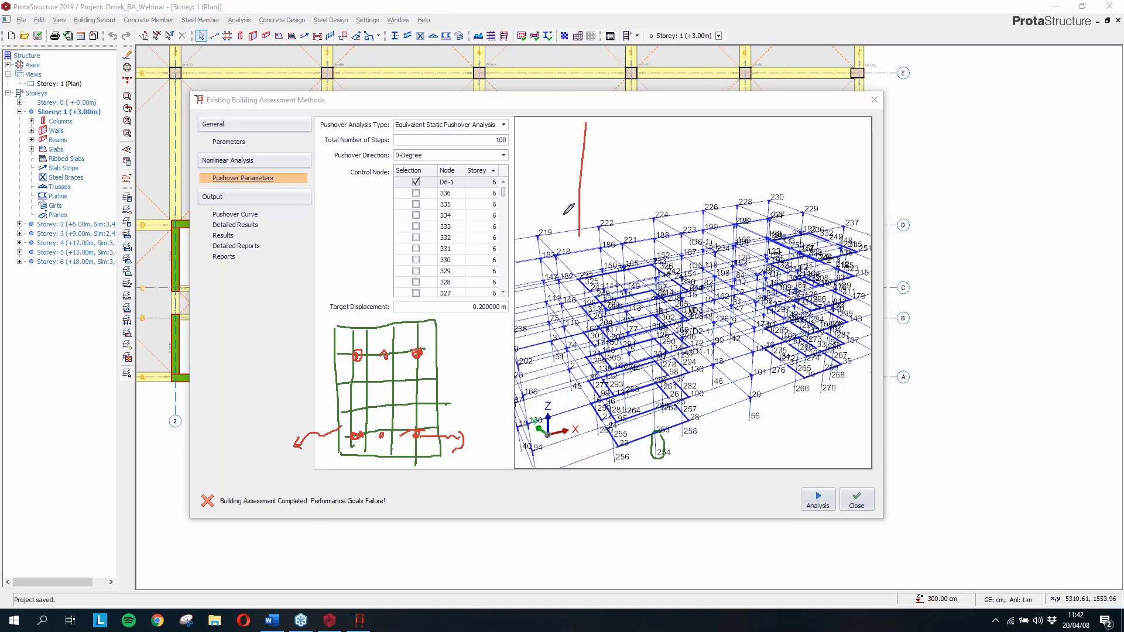
{"action": "left_click_drag", "start_coordinate": [479, 185], "coordinate": [704, 182]}
{"action": "mouse_move", "coordinate": [581, 183]}
{"action": "left_mouse_down"}
{"action": "mouse_move", "coordinate": [667, 134]}
{"action": "mouse_move", "coordinate": [692, 133]}
{"action": "left_mouse_up"}
{"action": "left_click_drag", "start_coordinate": [578, 187], "coordinate": [496, 246]}
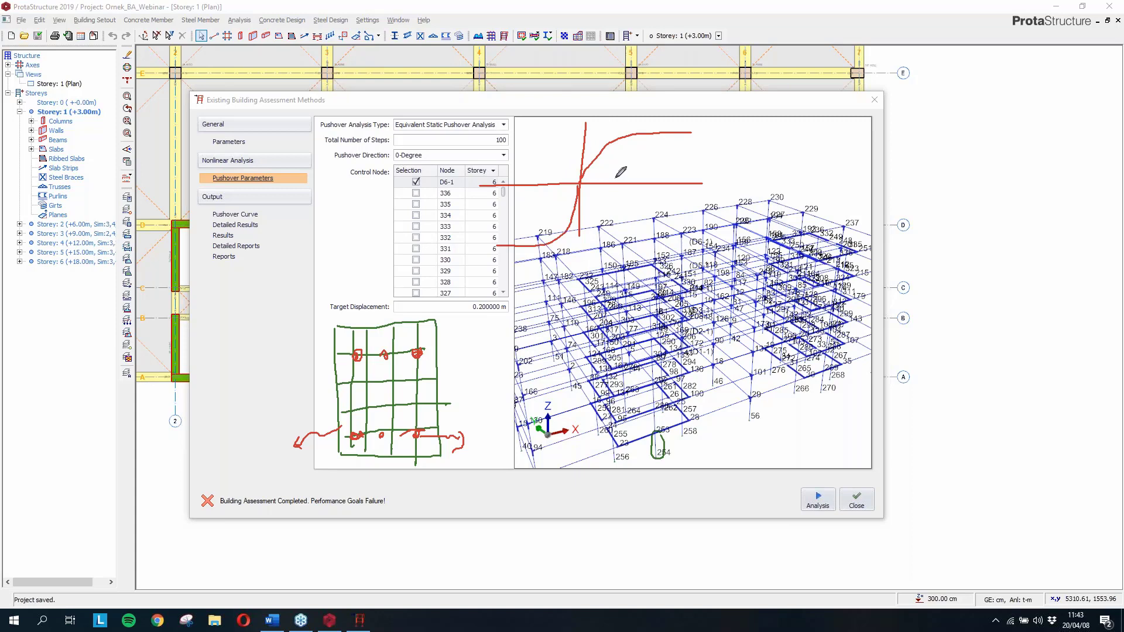
{"action": "mouse_move", "coordinate": [639, 429]}
{"action": "left_mouse_down"}
{"action": "mouse_move", "coordinate": [669, 483]}
{"action": "mouse_move", "coordinate": [689, 442]}
{"action": "left_mouse_up"}
{"action": "key", "text": "Escape"}
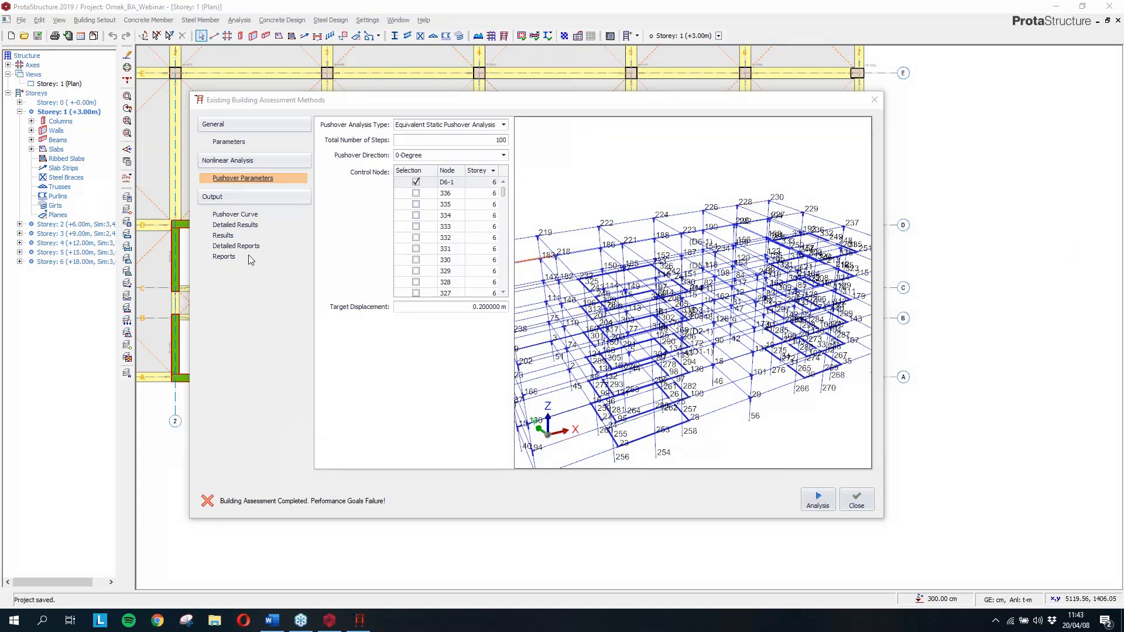
Examine column S1's moment-curvature graph in the detailed results for both ends and directions, with the idealized bilinear curve shown
{"action": "left_click", "coordinate": [237, 225]}
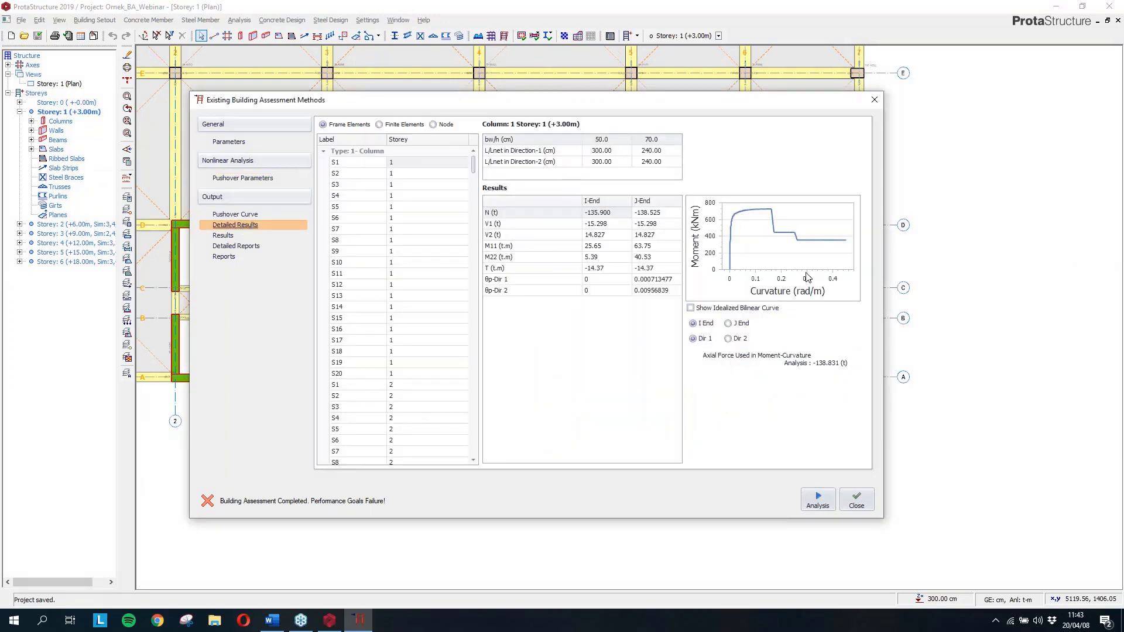
{"action": "mouse_move", "coordinate": [732, 225]}
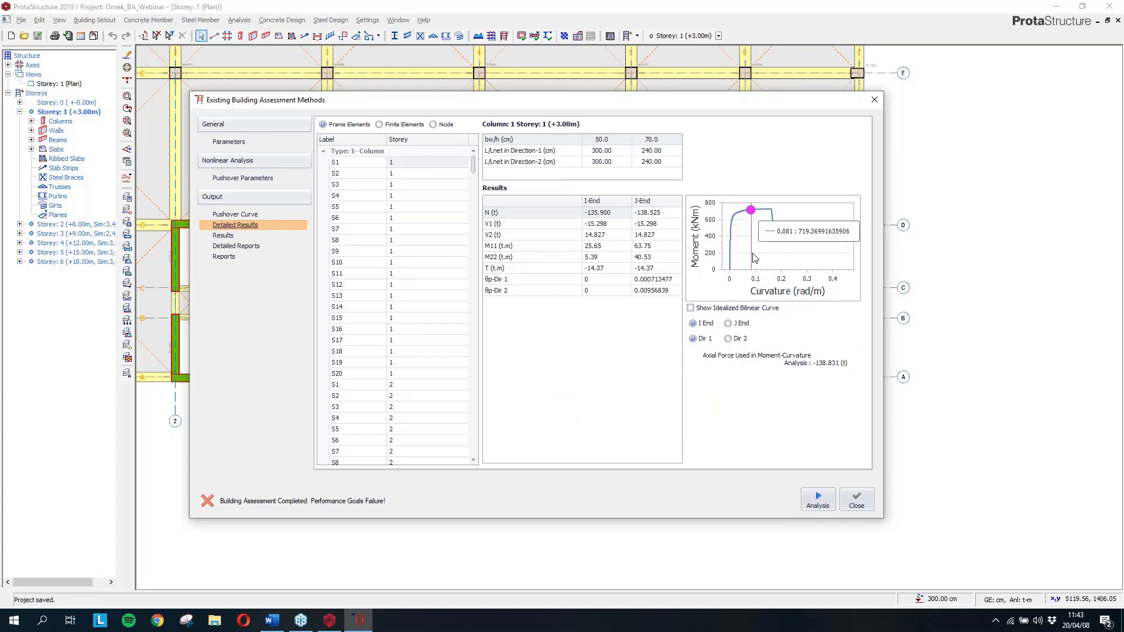
{"action": "left_click", "coordinate": [728, 323]}
{"action": "left_click", "coordinate": [728, 338]}
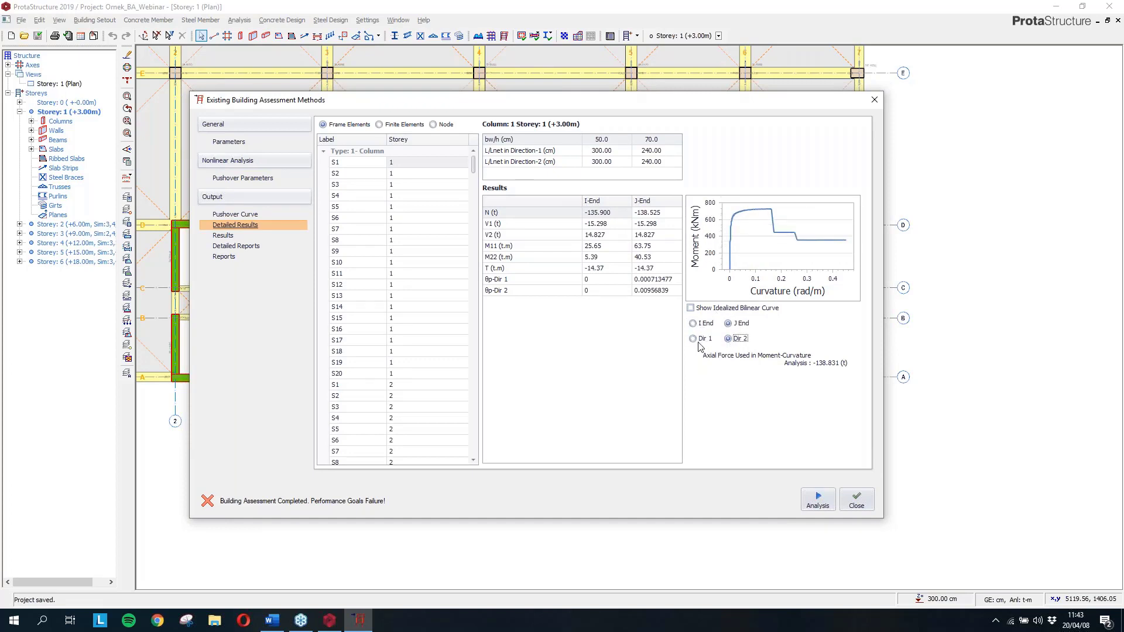
{"action": "left_click", "coordinate": [695, 325]}
{"action": "left_click", "coordinate": [693, 339]}
{"action": "left_click", "coordinate": [692, 308]}
{"action": "left_click", "coordinate": [728, 323]}
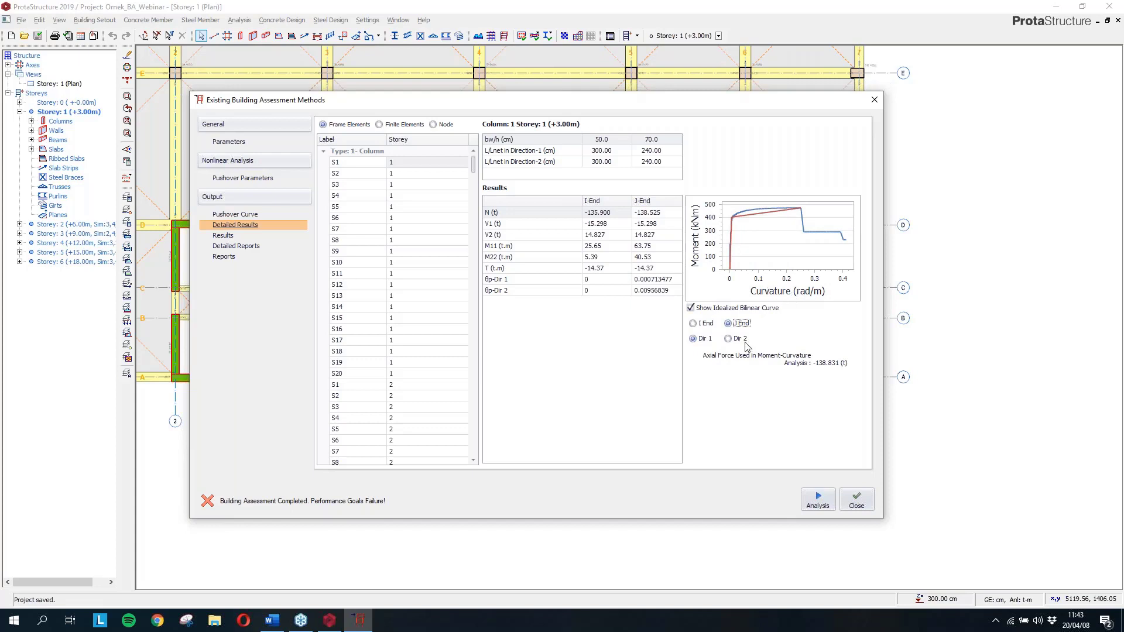
{"action": "left_click", "coordinate": [698, 324]}
{"action": "left_click", "coordinate": [728, 338]}
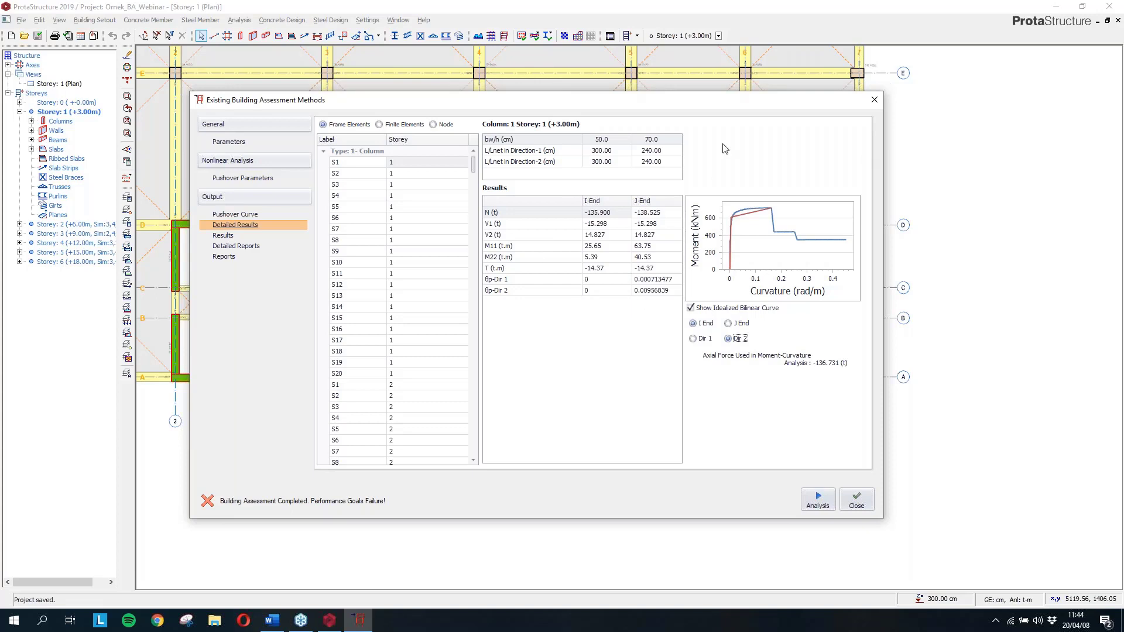
Check the detailed results of the finite elements and frame elements, and view the force-displacement pushover curve
{"action": "left_click", "coordinate": [379, 125]}
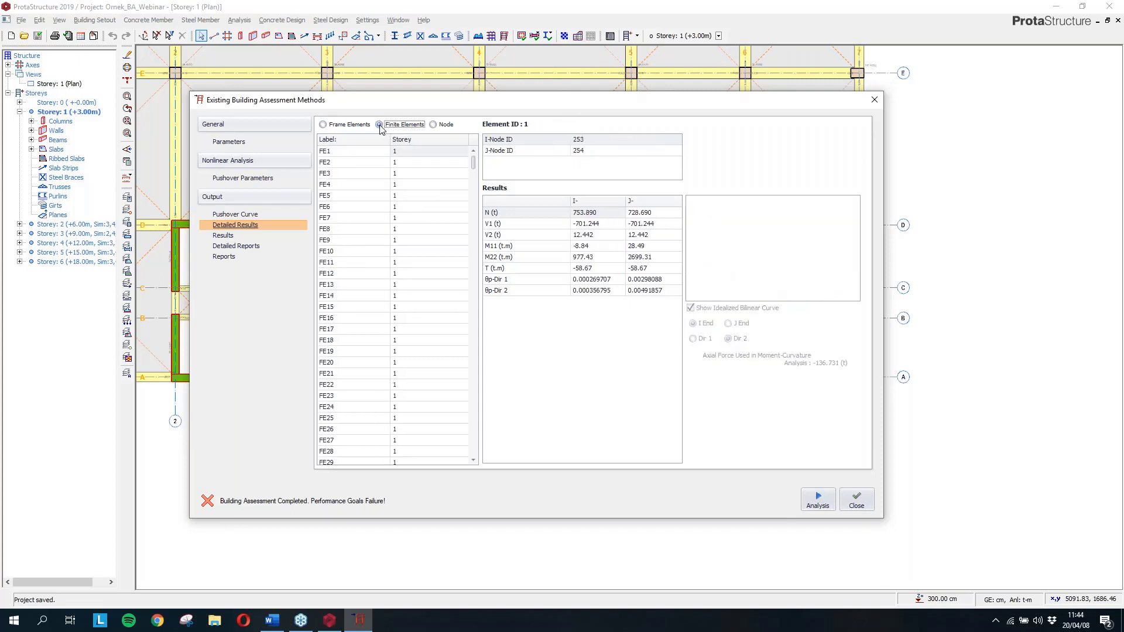
{"action": "left_click", "coordinate": [348, 126]}
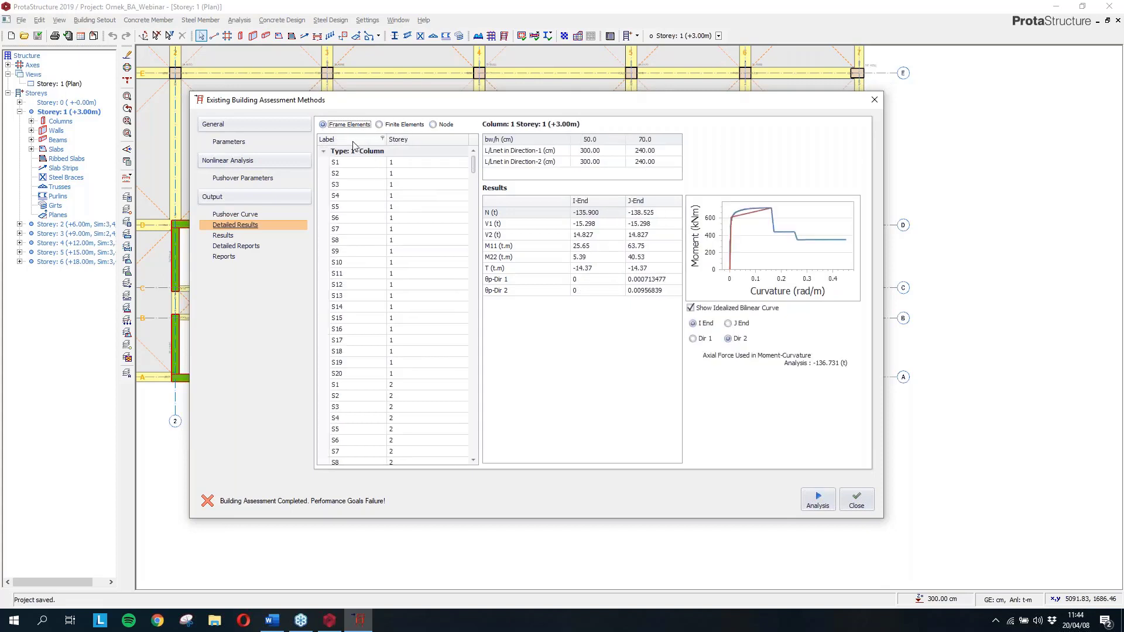
{"action": "left_click", "coordinate": [252, 216]}
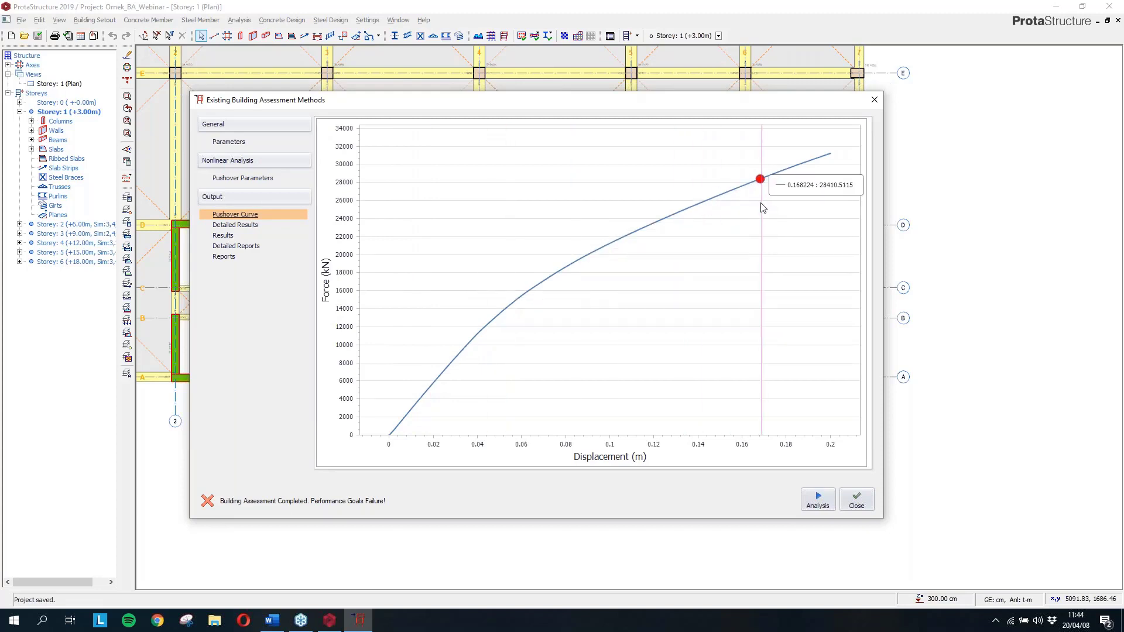
Go through the detailed frame element results column by column, from S5 on storey 1 to the columns of storey 2
{"action": "left_click", "coordinate": [223, 225]}
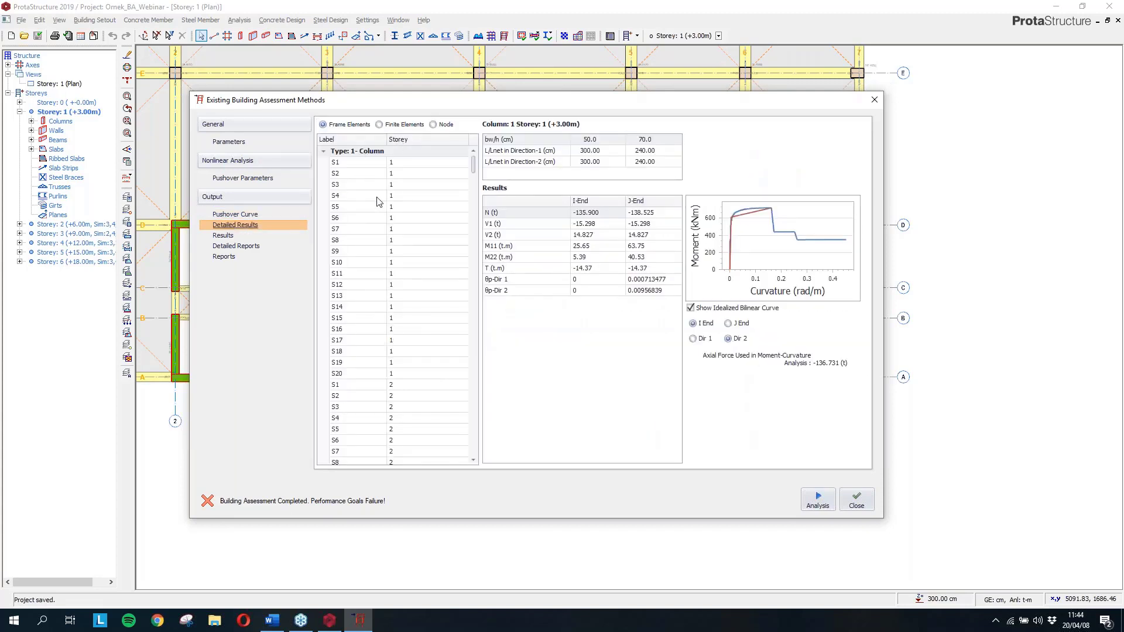
{"action": "left_click", "coordinate": [380, 207]}
{"action": "key", "text": "Down"}
{"action": "key", "text": "Down"}
{"action": "key", "text": "Down"}
{"action": "key", "text": "Down"}
{"action": "key", "text": "Down"}
{"action": "key", "text": "Down"}
{"action": "key", "text": "Down"}
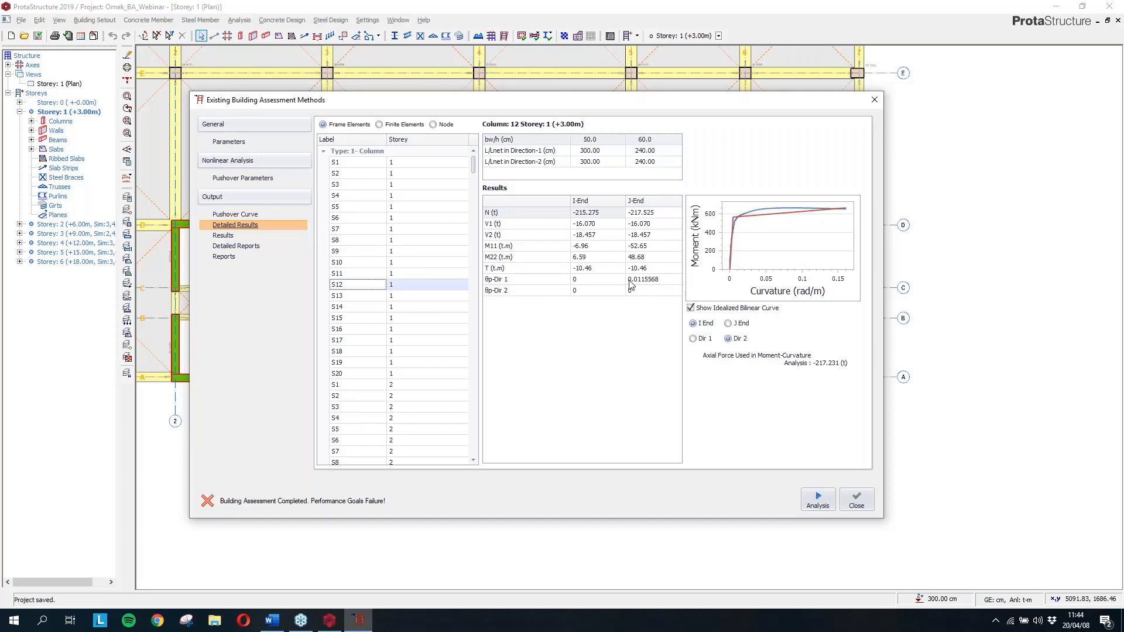
{"action": "key", "text": "Down"}
{"action": "key", "text": "Down"}
{"action": "key", "text": "Down"}
{"action": "key", "text": "Down"}
{"action": "key", "text": "Down"}
{"action": "key", "text": "Down"}
{"action": "key", "text": "Down"}
{"action": "key", "text": "Down"}
{"action": "key", "text": "Down"}
{"action": "key", "text": "Down"}
{"action": "key", "text": "Down"}
{"action": "key", "text": "Down"}
{"action": "key", "text": "Down"}
{"action": "key", "text": "Down"}
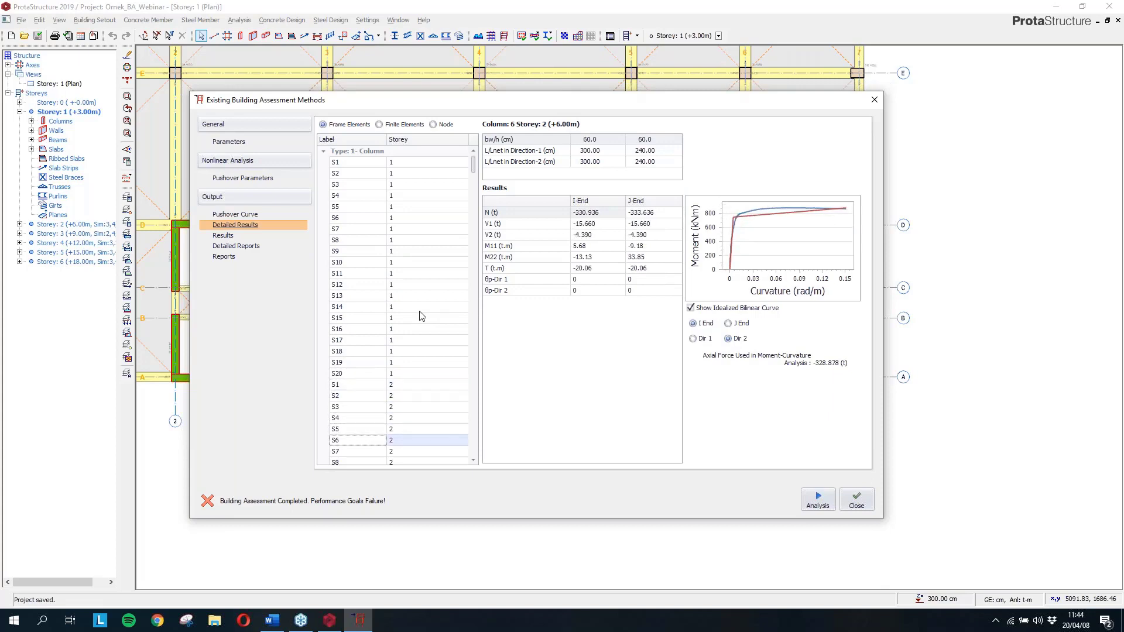
{"action": "key", "text": "Down"}
Go through the detailed results of the first finite elements on storey 1 one by one
{"action": "left_click", "coordinate": [402, 124]}
{"action": "key", "text": "Down"}
{"action": "key", "text": "Down"}
{"action": "key", "text": "Down"}
{"action": "key", "text": "Down"}
{"action": "key", "text": "Down"}
{"action": "key", "text": "Down"}
{"action": "key", "text": "Down"}
{"action": "key", "text": "Down"}
{"action": "key", "text": "Down"}
{"action": "key", "text": "Down"}
Go through the node displacement and rotation results up to node 12 and look over the rest of the node list
{"action": "left_click", "coordinate": [432, 124]}
{"action": "key", "text": "Down"}
{"action": "key", "text": "Down"}
{"action": "key", "text": "Down"}
{"action": "key", "text": "Down"}
{"action": "key", "text": "Down"}
{"action": "key", "text": "Down"}
{"action": "key", "text": "Down"}
{"action": "key", "text": "Down"}
{"action": "key", "text": "Down"}
{"action": "key", "text": "Down"}
{"action": "key", "text": "Down"}
{"action": "scroll", "coordinate": [390, 162], "scroll_direction": "down", "scroll_amount": 20}
{"action": "scroll", "coordinate": [402, 225], "scroll_direction": "down", "scroll_amount": 20}
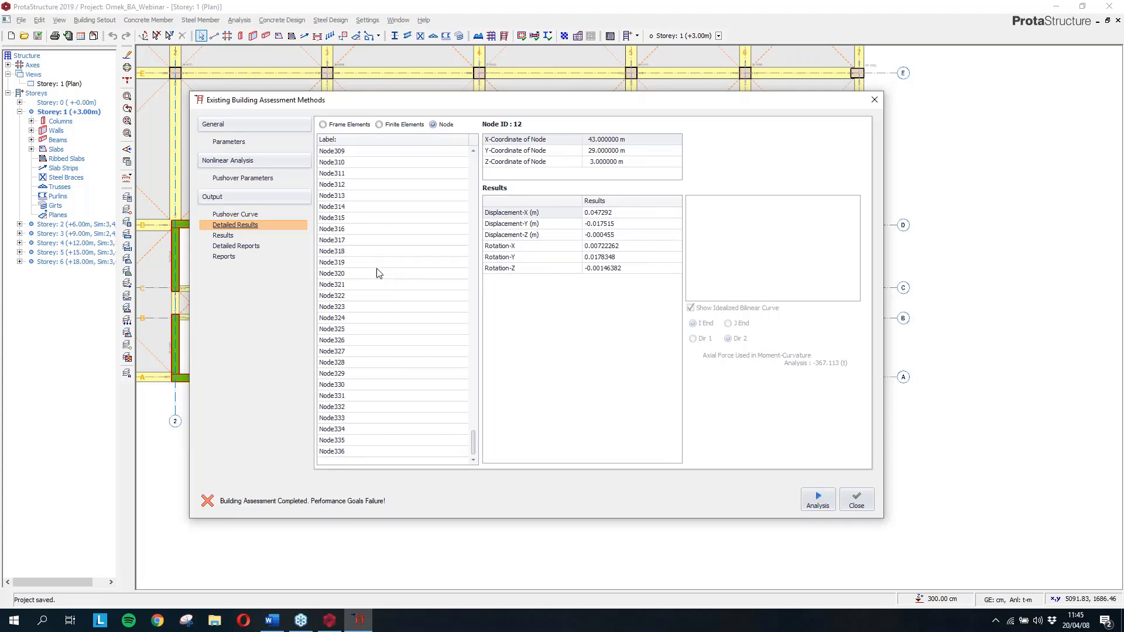
Prepare the detailed report of the pushover results and look through its element result rows and all its columns
{"action": "left_click", "coordinate": [234, 247]}
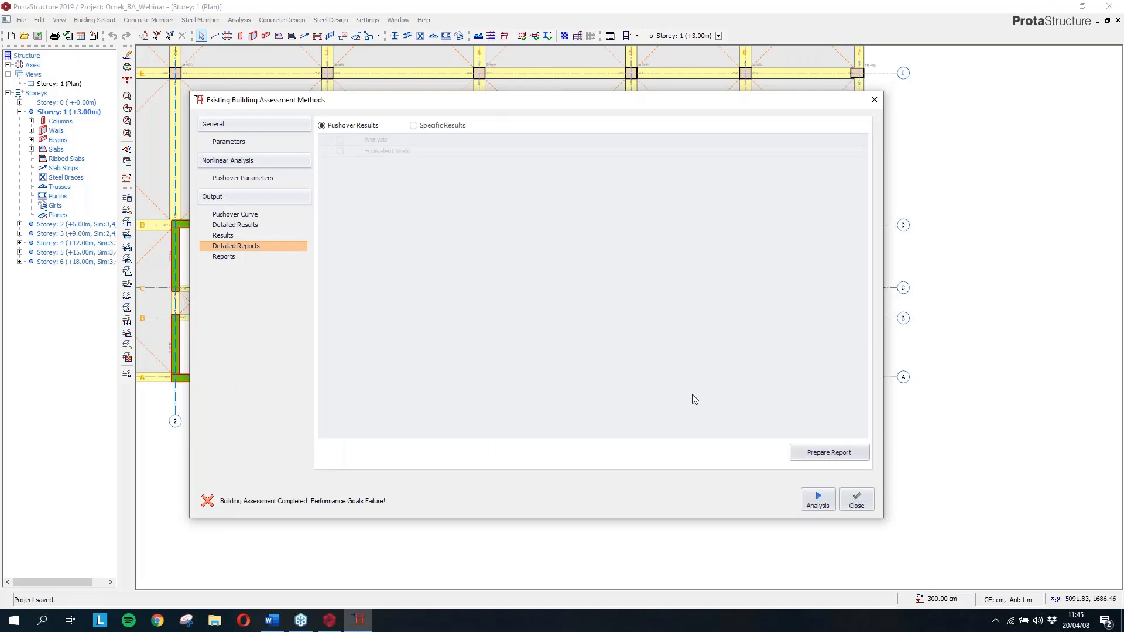
{"action": "left_click", "coordinate": [816, 457]}
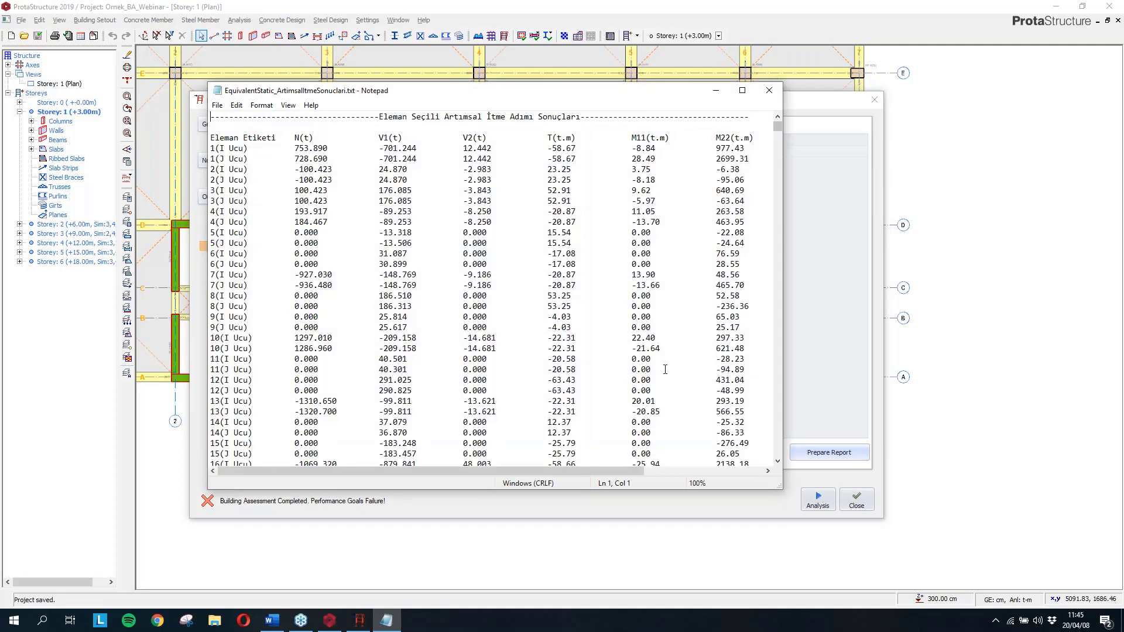
{"action": "scroll", "coordinate": [659, 367], "scroll_direction": "down", "scroll_amount": 2}
{"action": "scroll", "coordinate": [660, 353], "scroll_direction": "up", "scroll_amount": 2}
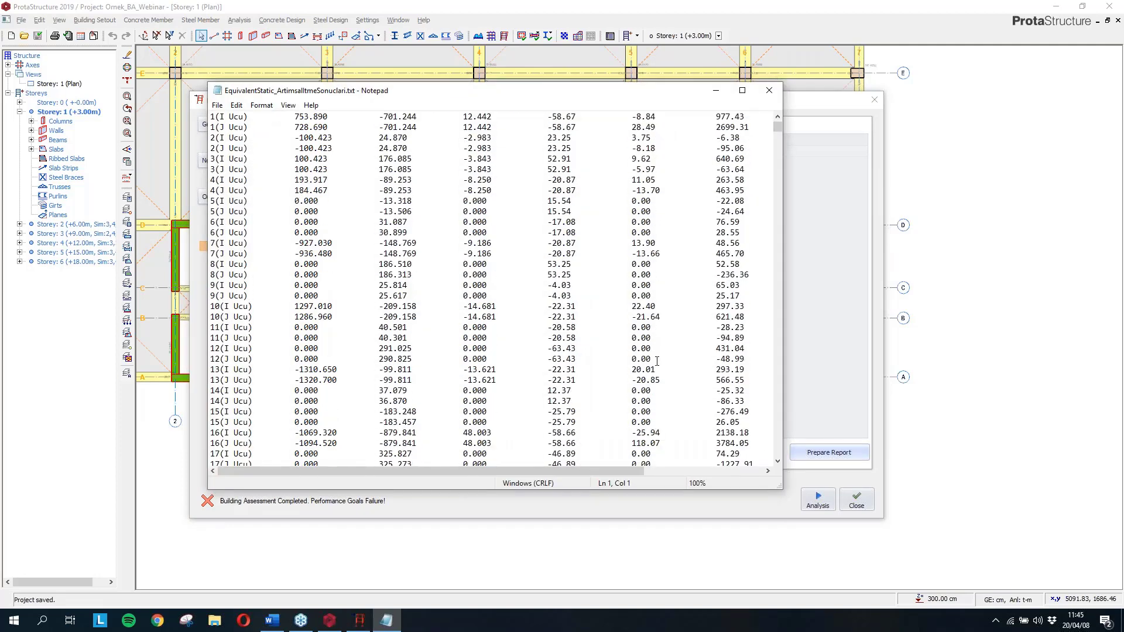
{"action": "scroll", "coordinate": [775, 125], "scroll_direction": "down", "scroll_amount": 5}
{"action": "scroll", "coordinate": [778, 140], "scroll_direction": "up", "scroll_amount": 4}
{"action": "left_click", "coordinate": [777, 115]}
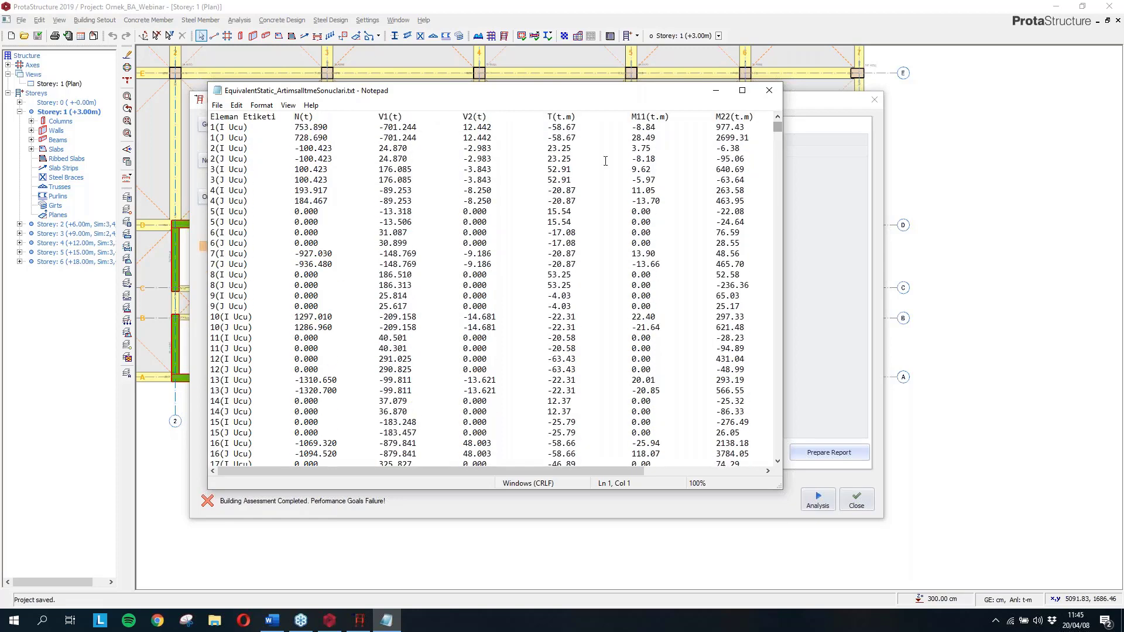
{"action": "left_click_drag", "start_coordinate": [412, 474], "coordinate": [533, 472]}
{"action": "scroll", "coordinate": [661, 344], "scroll_direction": "down", "scroll_amount": 20}
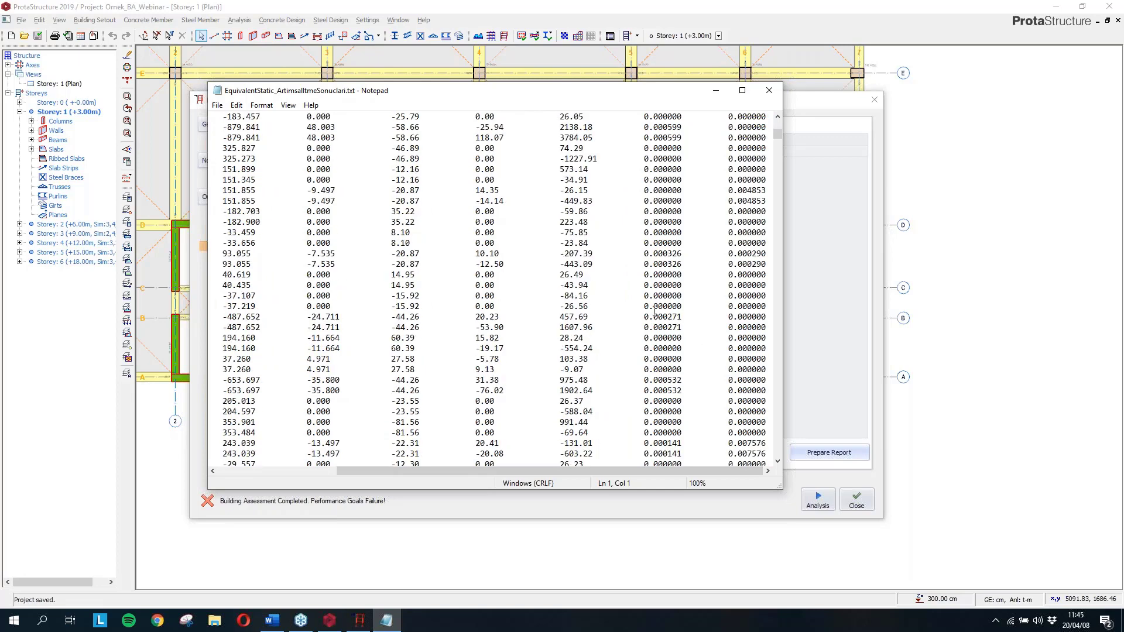
Look over the remaining element force rows of the detailed pushover report and close the text file
{"action": "scroll", "coordinate": [372, 424], "scroll_direction": "left", "scroll_amount": 5}
{"action": "scroll", "coordinate": [372, 425], "scroll_direction": "down", "scroll_amount": 20}
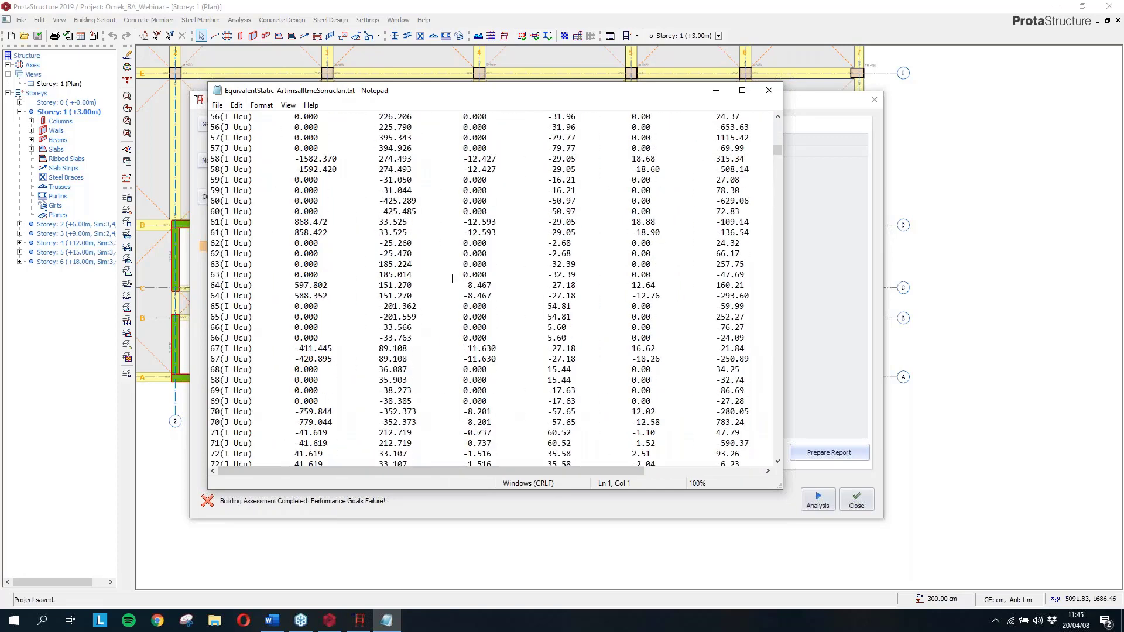
{"action": "left_click", "coordinate": [770, 94]}
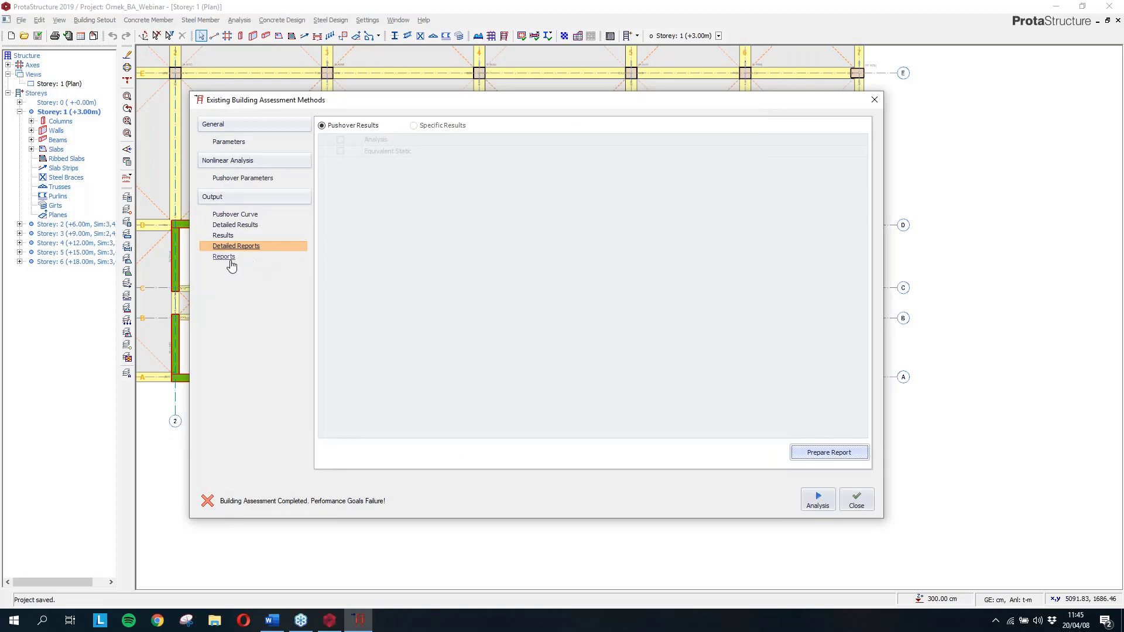
Generate the Assessment Results Report and examine the project data, rotation formulas and damage region diagrams on its first page
{"action": "left_click", "coordinate": [229, 258]}
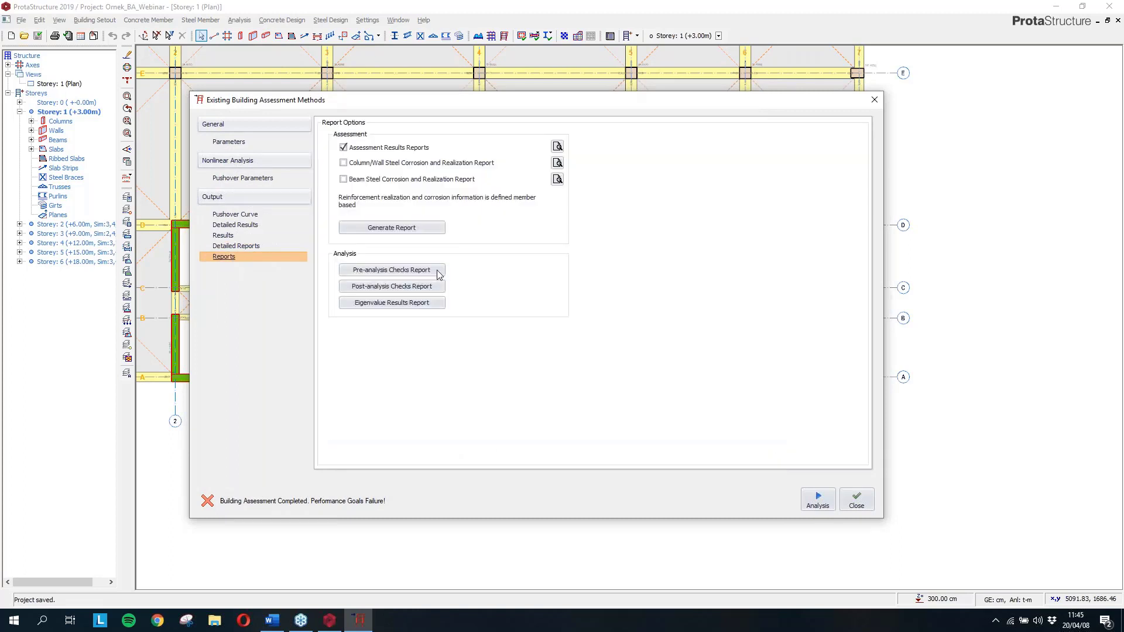
{"action": "left_click", "coordinate": [434, 229]}
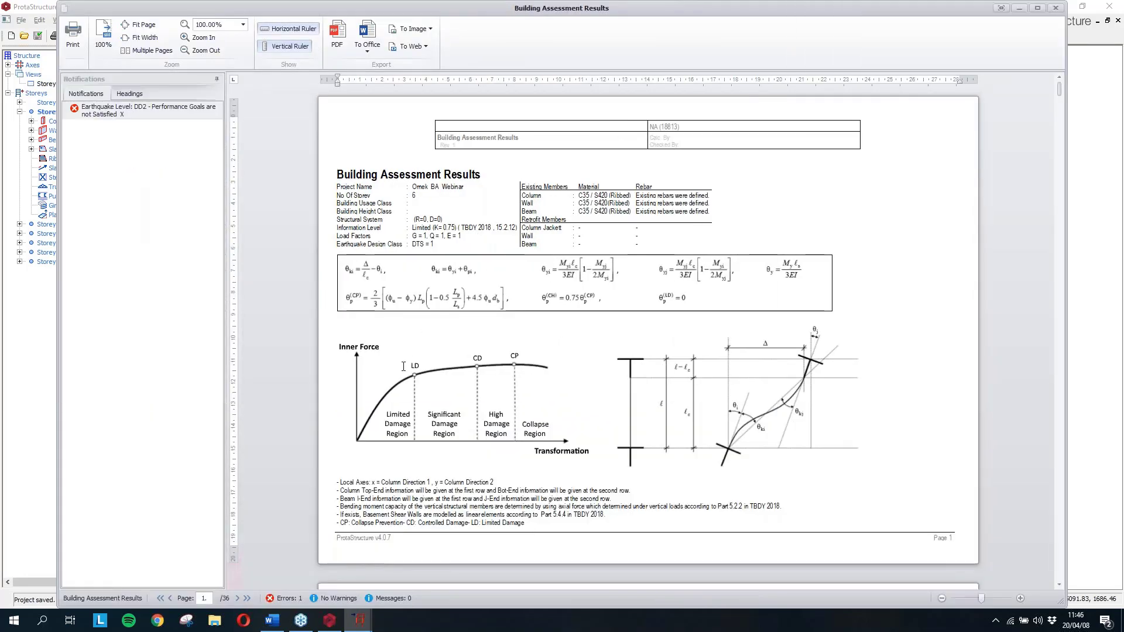
{"action": "left_click", "coordinate": [403, 347]}
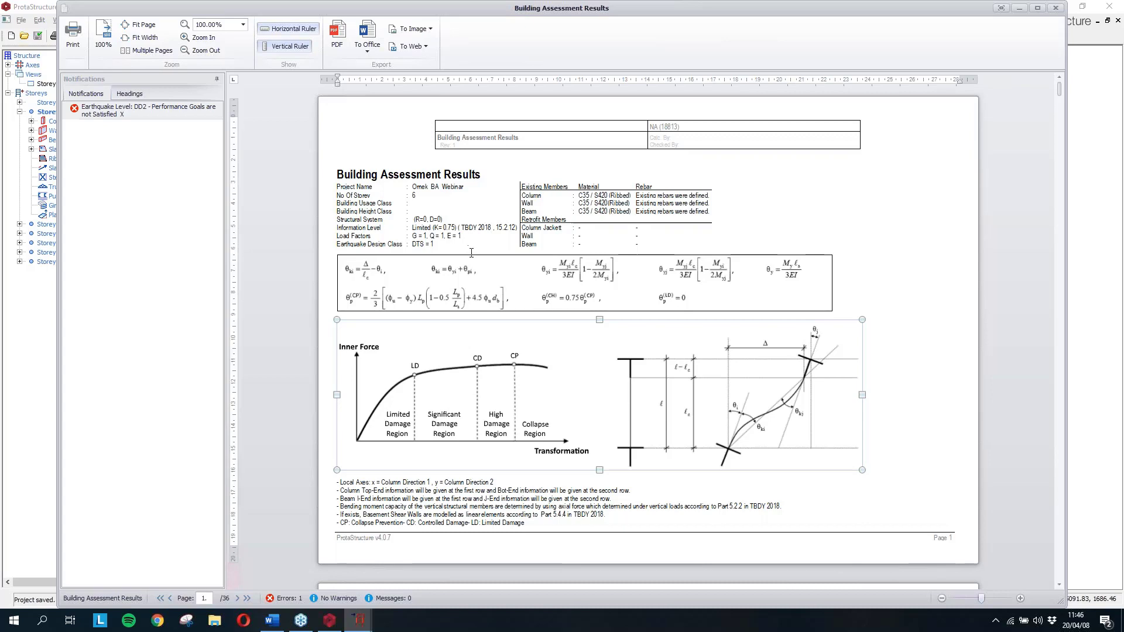
{"action": "scroll", "coordinate": [450, 276], "scroll_direction": "up", "scroll_amount": 2, "text": "ctrl"}
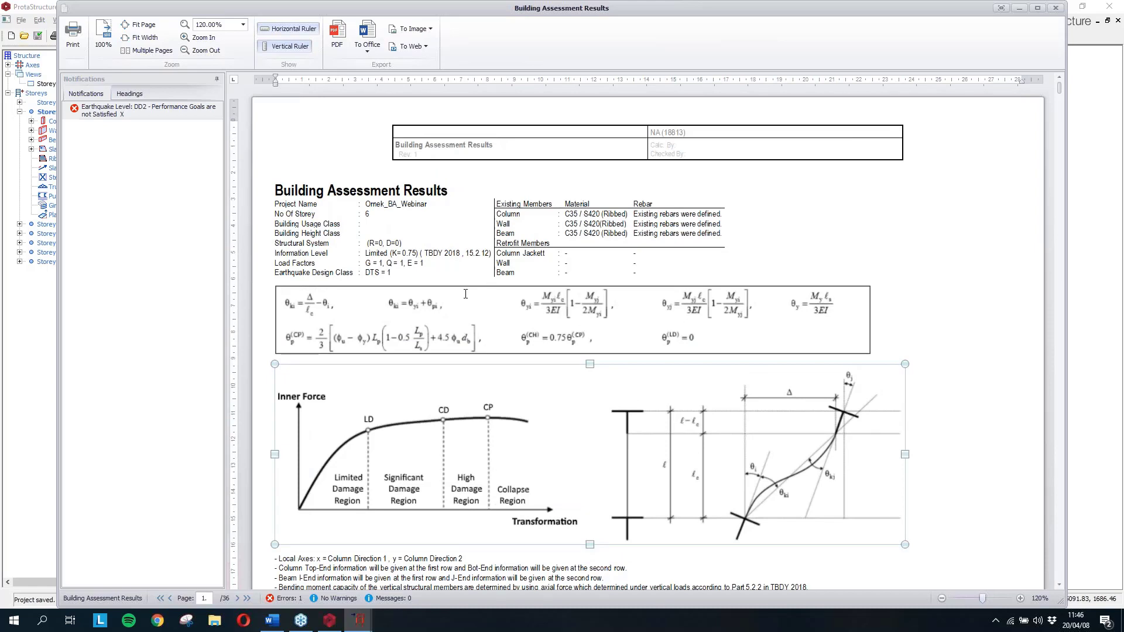
{"action": "scroll", "coordinate": [463, 287], "scroll_direction": "down", "scroll_amount": 1}
{"action": "scroll", "coordinate": [459, 284], "scroll_direction": "down", "scroll_amount": 2}
{"action": "scroll", "coordinate": [459, 285], "scroll_direction": "down", "scroll_amount": 3, "text": "ctrl"}
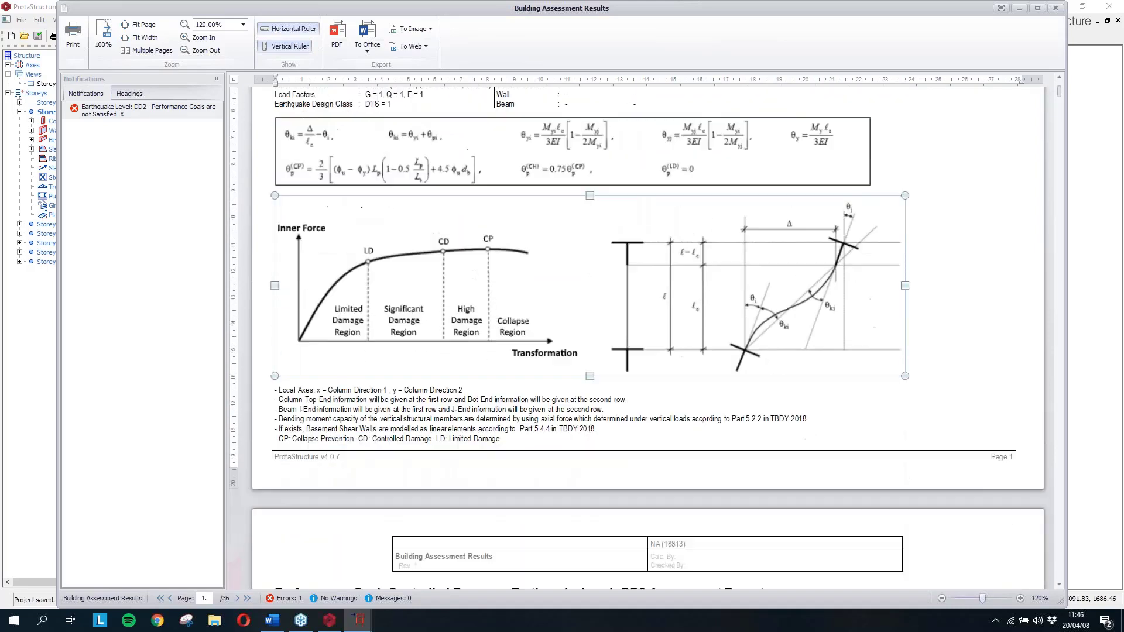
Examine the performance assessment summary, the pushover curve and the Member Failure Type Table across the storeys in the report
{"action": "scroll", "coordinate": [474, 273], "scroll_direction": "down", "scroll_amount": 12}
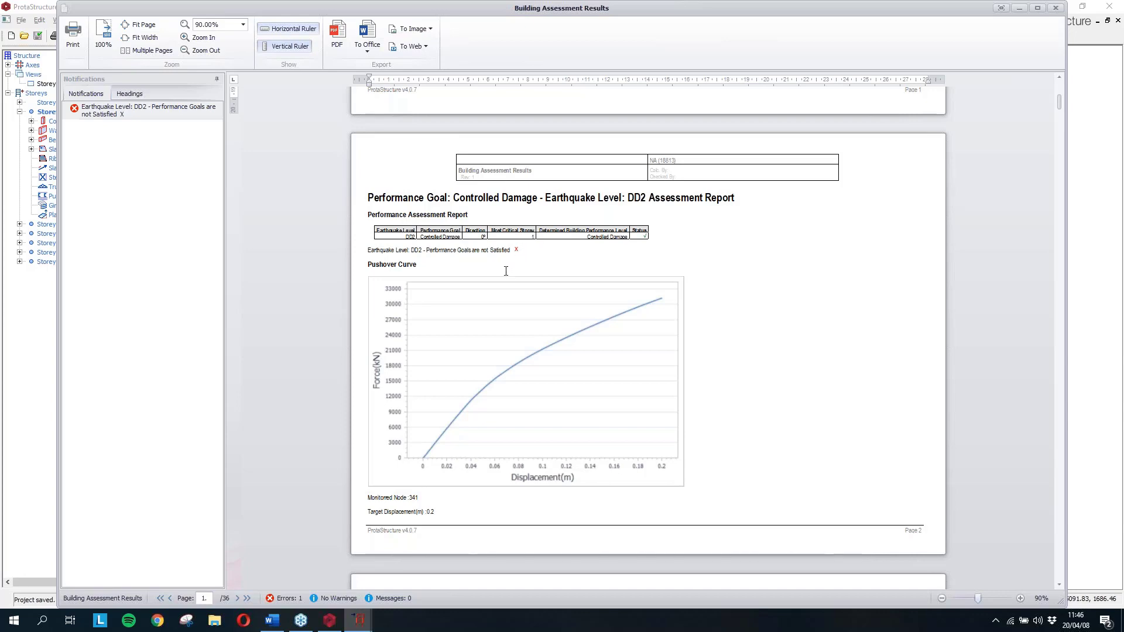
{"action": "scroll", "coordinate": [468, 271], "scroll_direction": "down", "scroll_amount": 3}
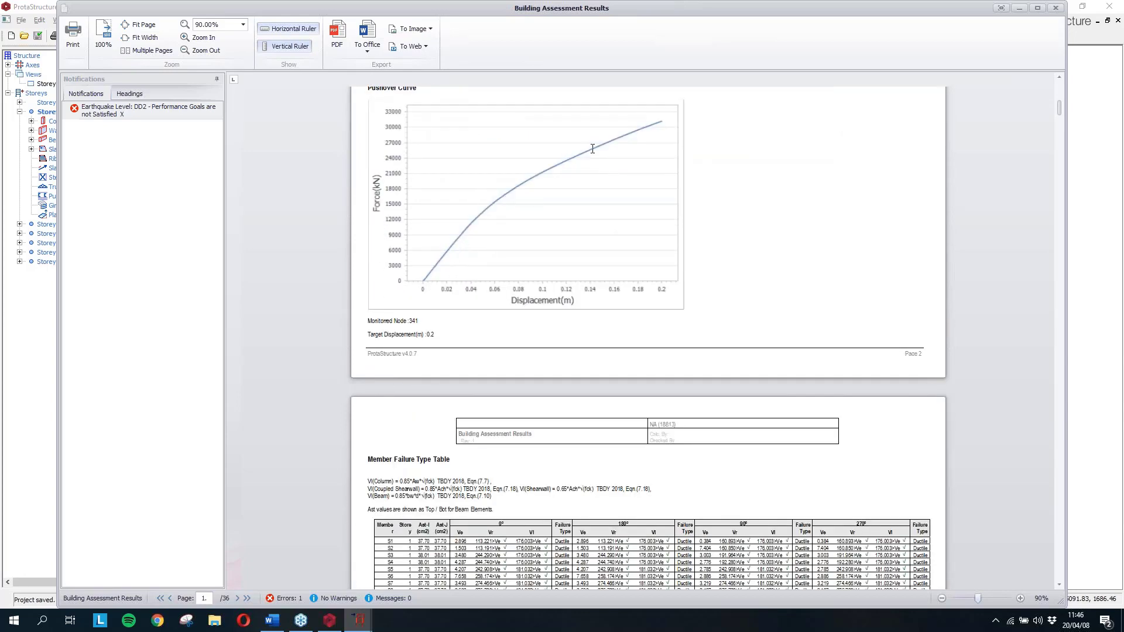
{"action": "scroll", "coordinate": [582, 225], "scroll_direction": "down", "scroll_amount": 3}
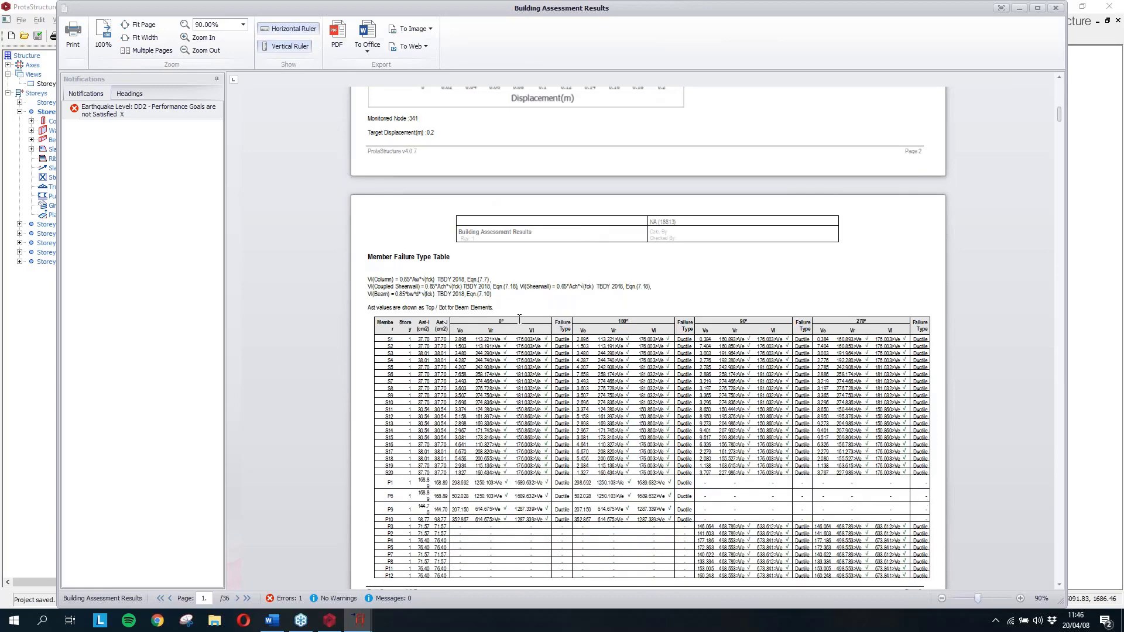
{"action": "scroll", "coordinate": [510, 309], "scroll_direction": "down", "scroll_amount": 1}
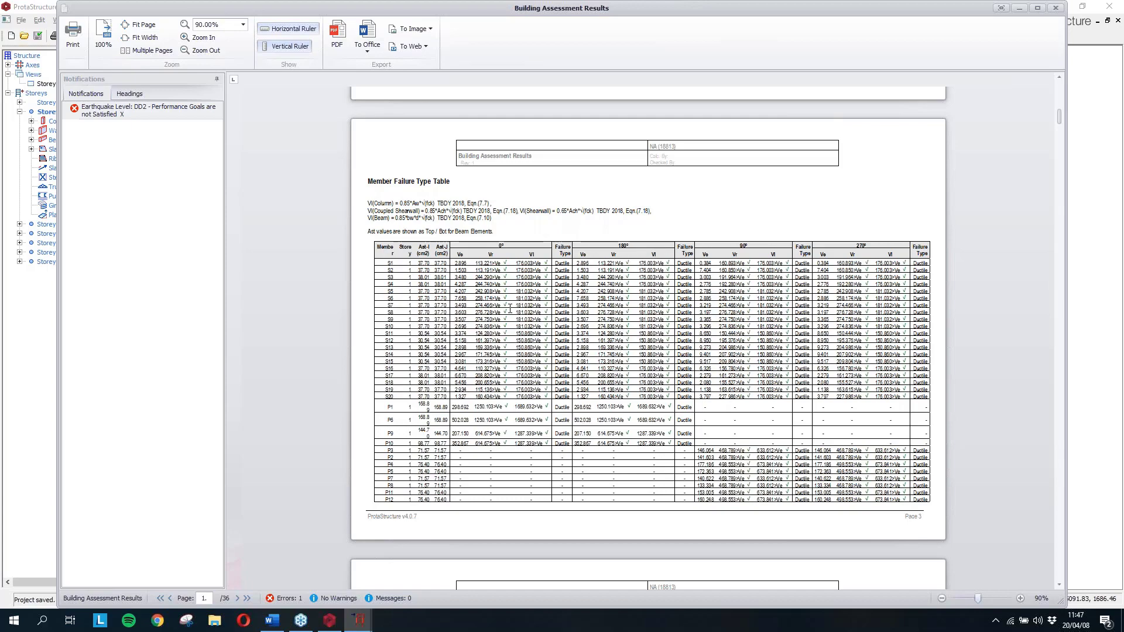
{"action": "scroll", "coordinate": [564, 252], "scroll_direction": "down", "scroll_amount": 10}
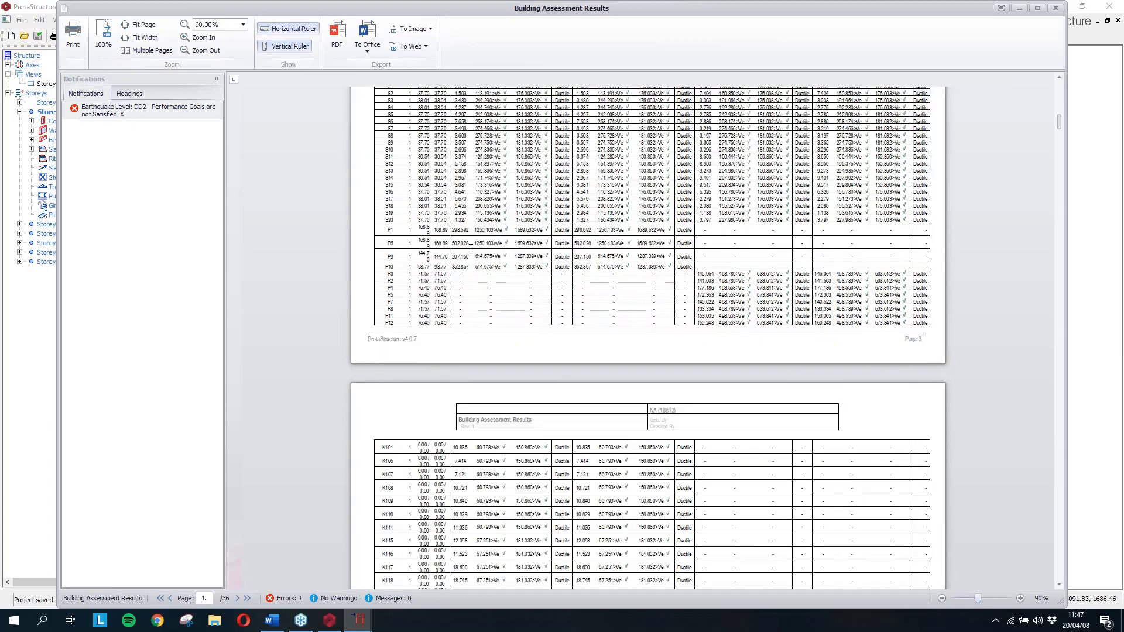
{"action": "scroll", "coordinate": [564, 252], "scroll_direction": "down", "scroll_amount": 20}
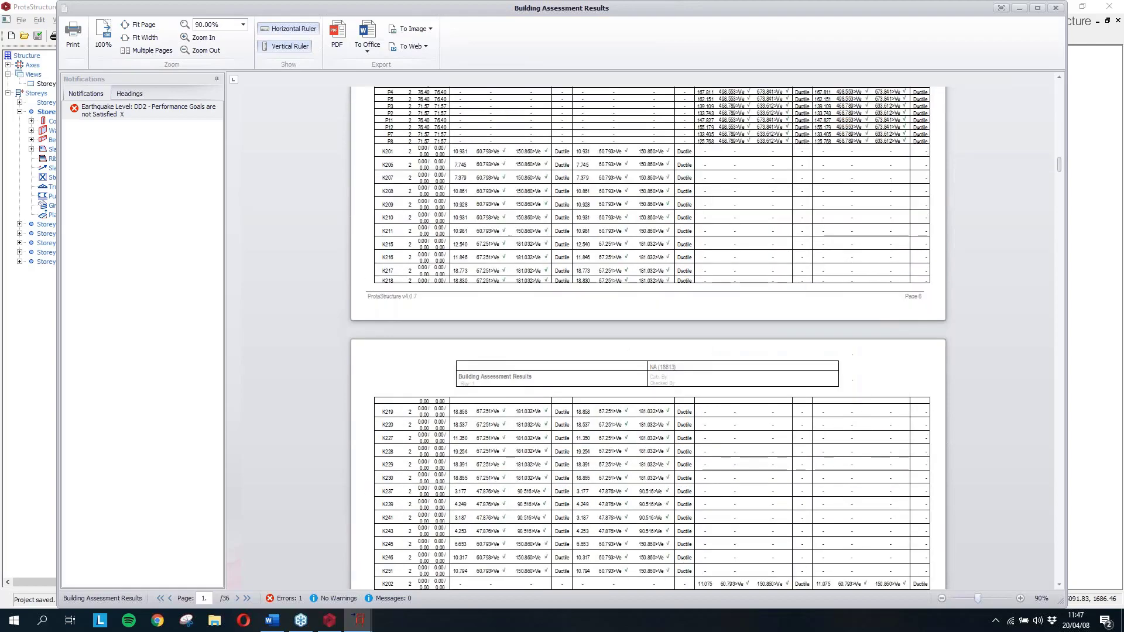
{"action": "scroll", "coordinate": [1010, 245], "scroll_direction": "down", "scroll_amount": 10}
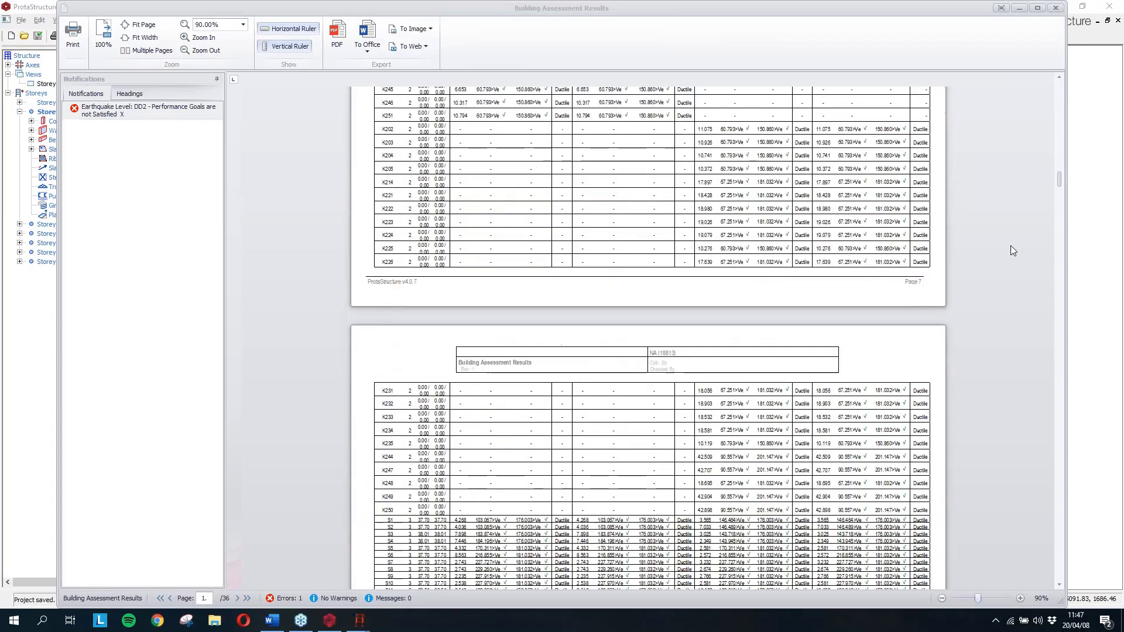
Examine the direction 0° Column Table on page 19, checking shear ratios, rotations and limits for column S1, and close the report
{"action": "left_click_drag", "start_coordinate": [1060, 186], "coordinate": [1061, 344]}
{"action": "scroll", "coordinate": [808, 274], "scroll_direction": "up", "scroll_amount": 2, "text": "ctrl"}
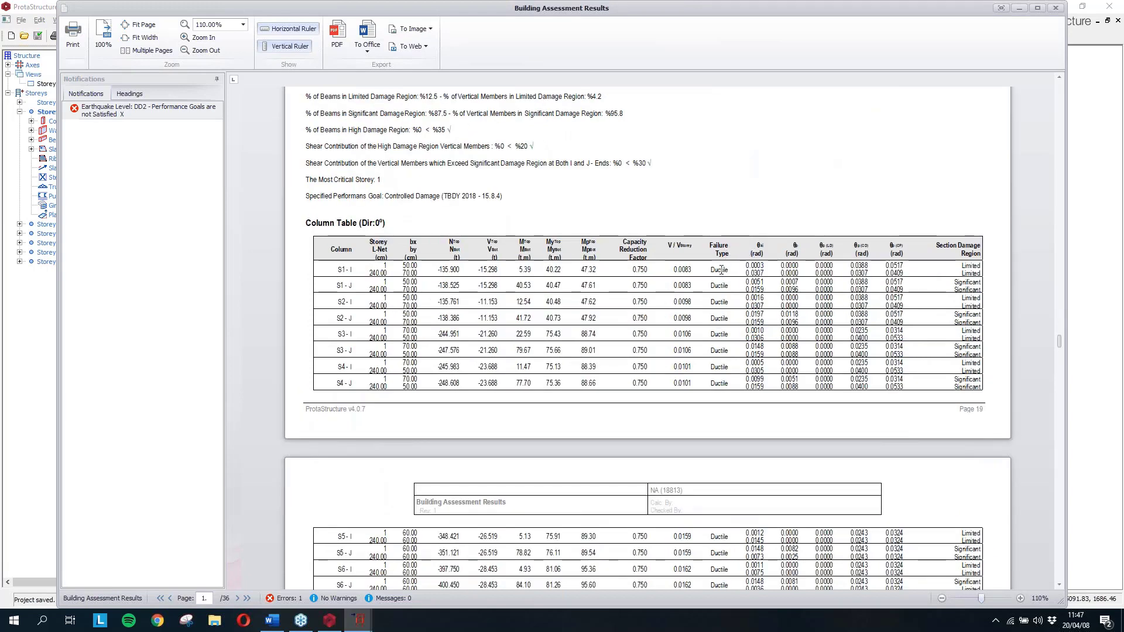
{"action": "left_click_drag", "start_coordinate": [681, 260], "coordinate": [685, 280]}
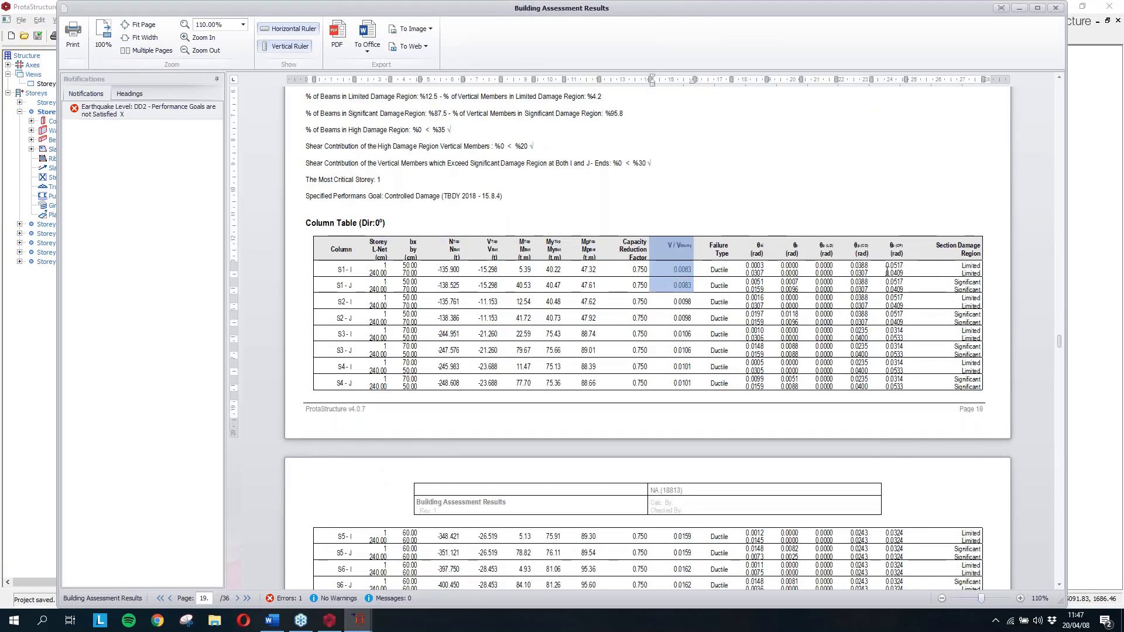
{"action": "left_click_drag", "start_coordinate": [891, 266], "coordinate": [894, 273]}
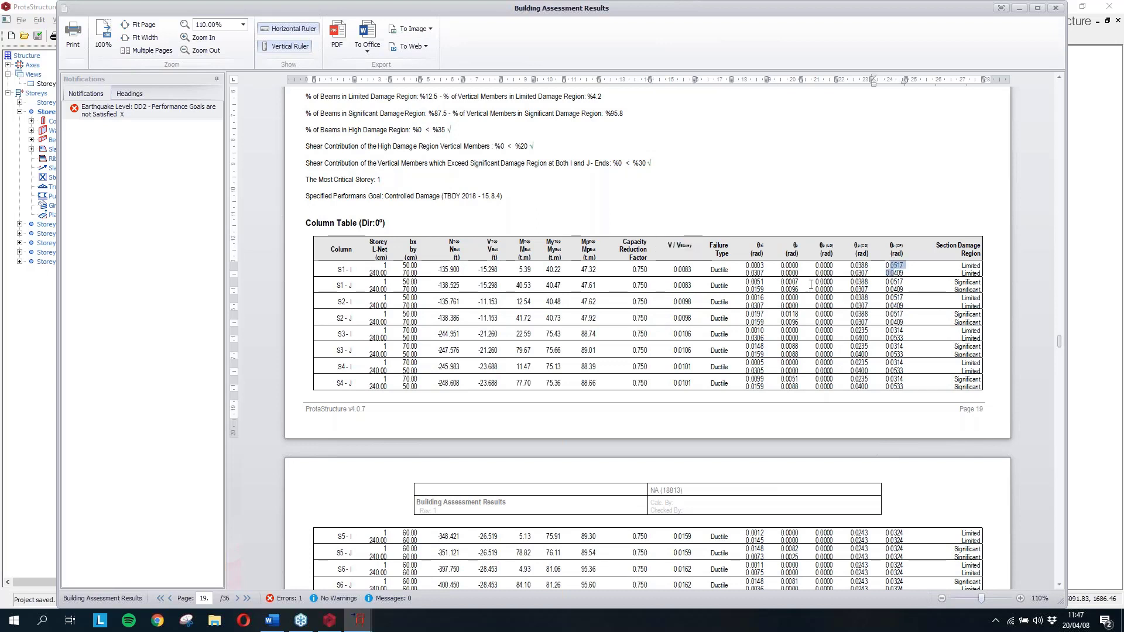
{"action": "left_click_drag", "start_coordinate": [782, 281], "coordinate": [799, 286]}
{"action": "scroll", "coordinate": [799, 291], "scroll_direction": "down", "scroll_amount": 5}
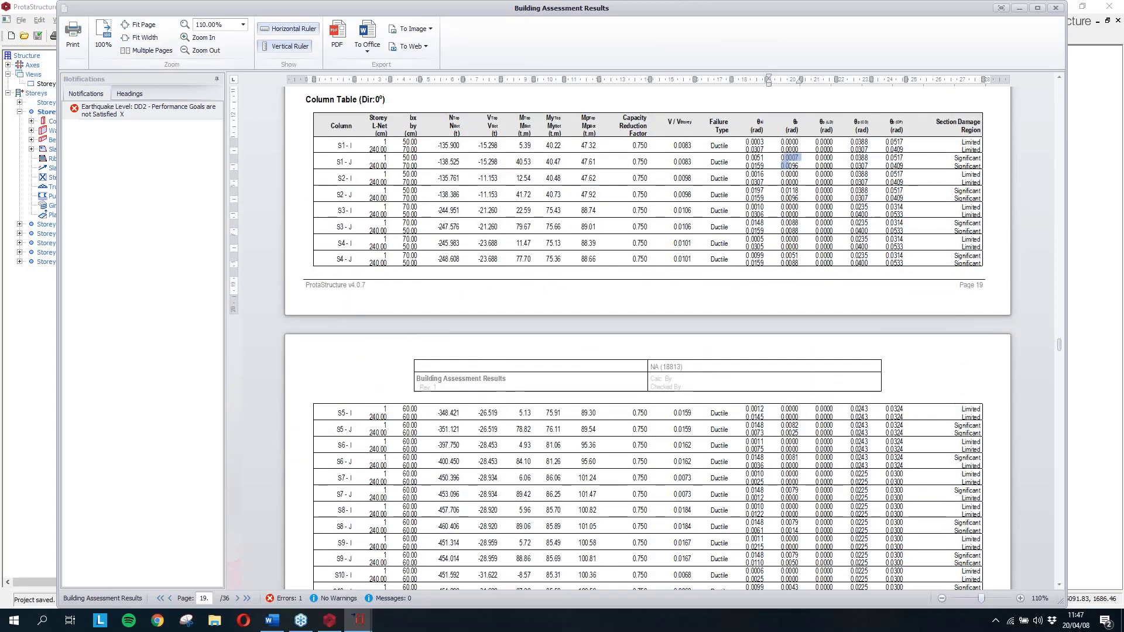
{"action": "scroll", "coordinate": [799, 291], "scroll_direction": "up", "scroll_amount": 6}
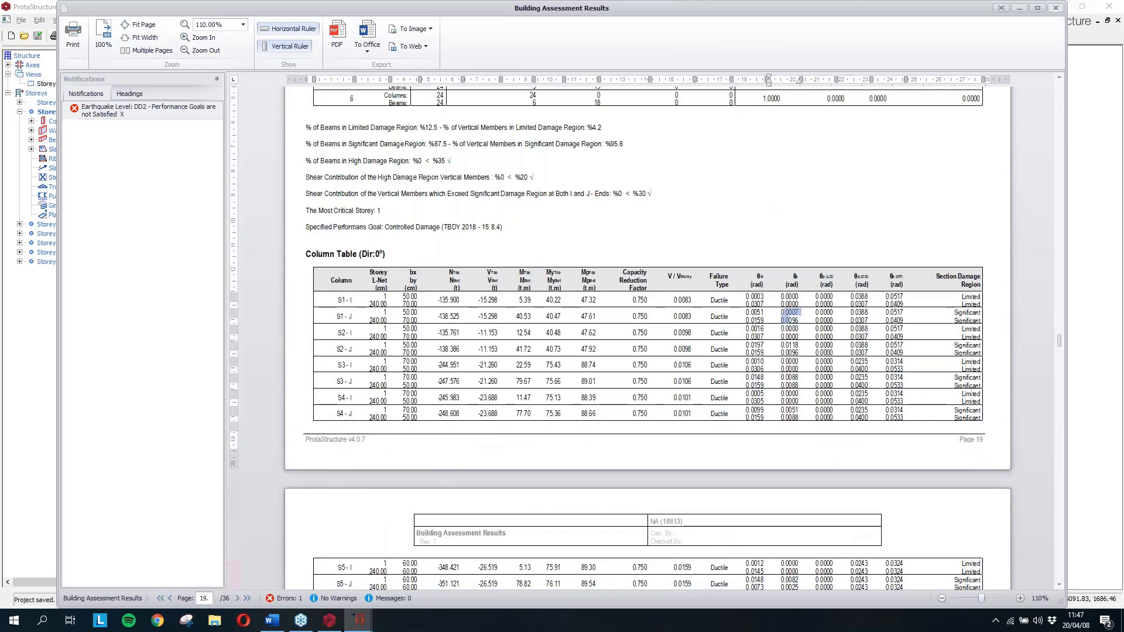
{"action": "left_click", "coordinate": [1056, 8]}
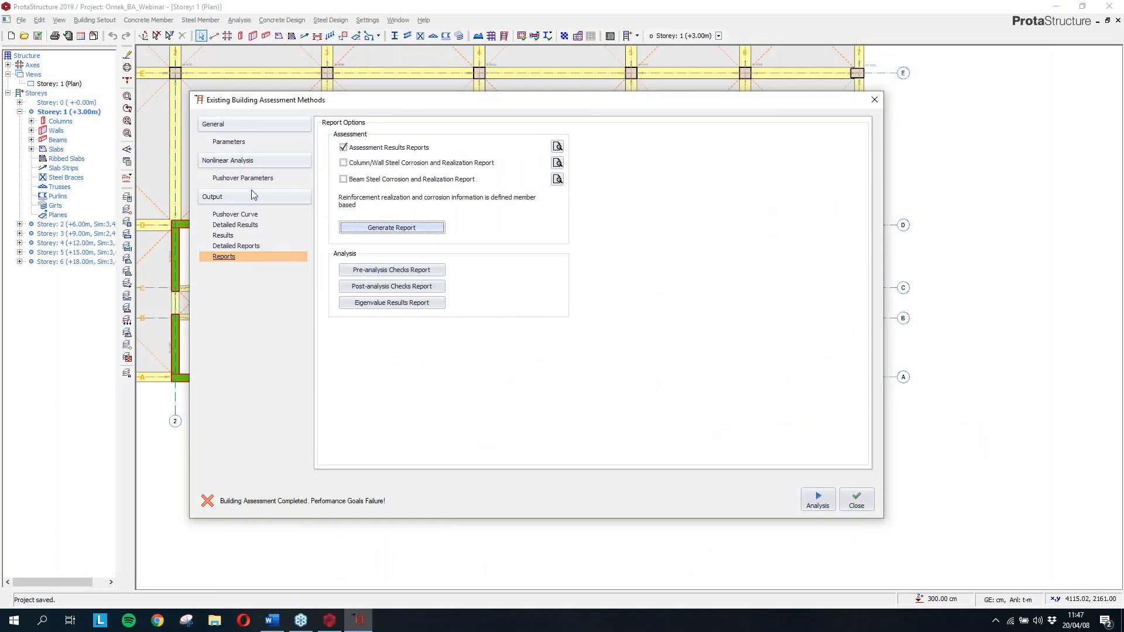
Set the analysis method to Time History Analysis and load the default set of ground motions
{"action": "left_click", "coordinate": [241, 144]}
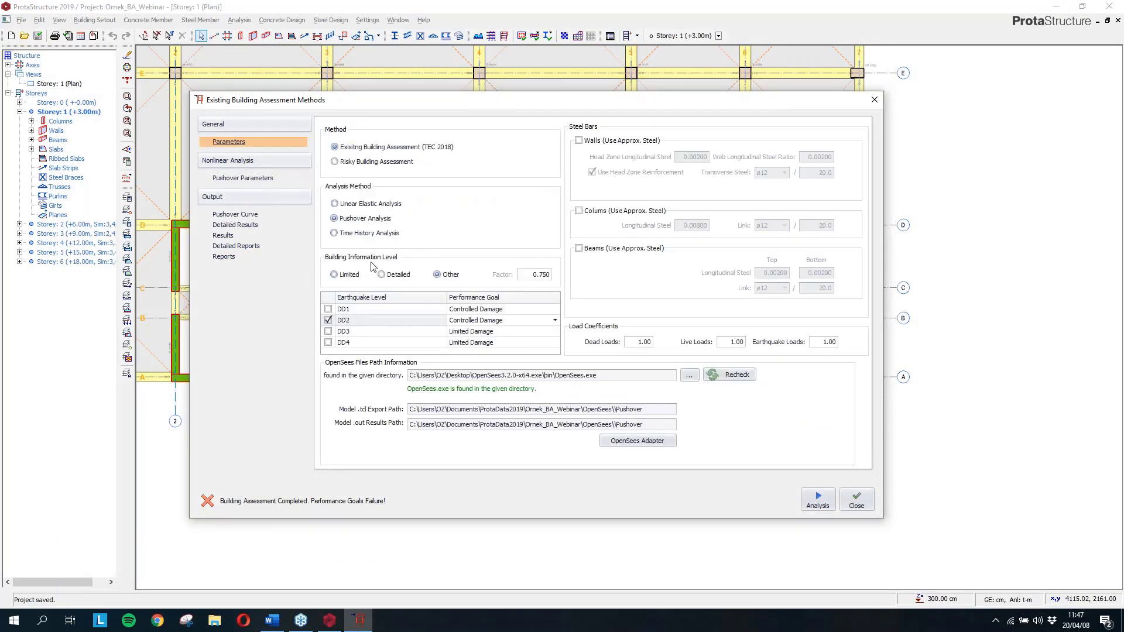
{"action": "left_click", "coordinate": [360, 234]}
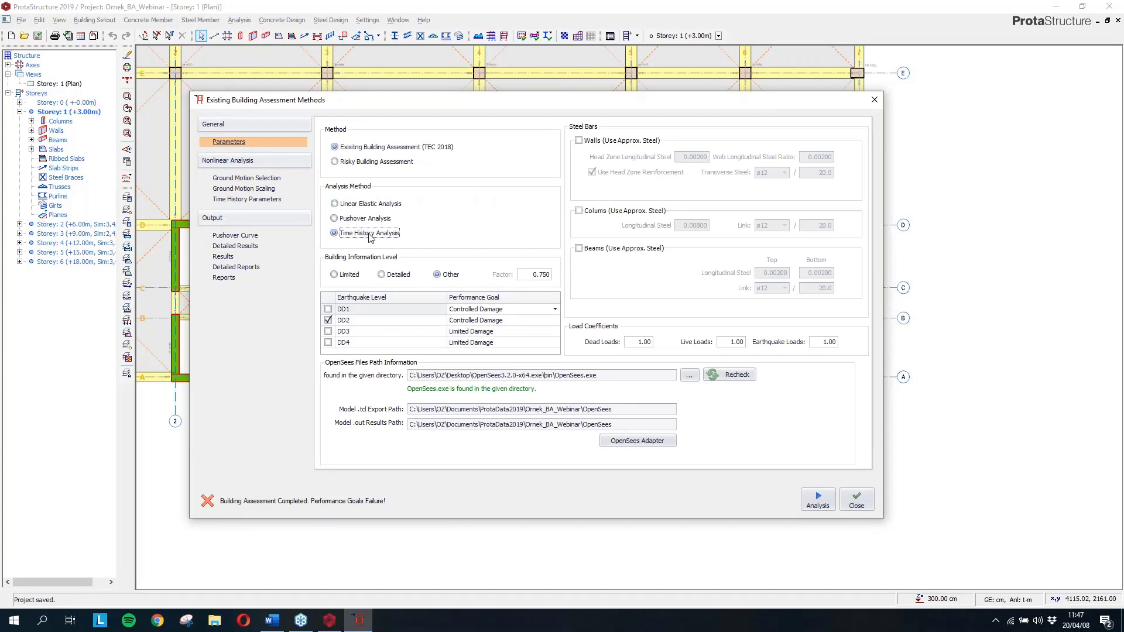
{"action": "left_click", "coordinate": [273, 182]}
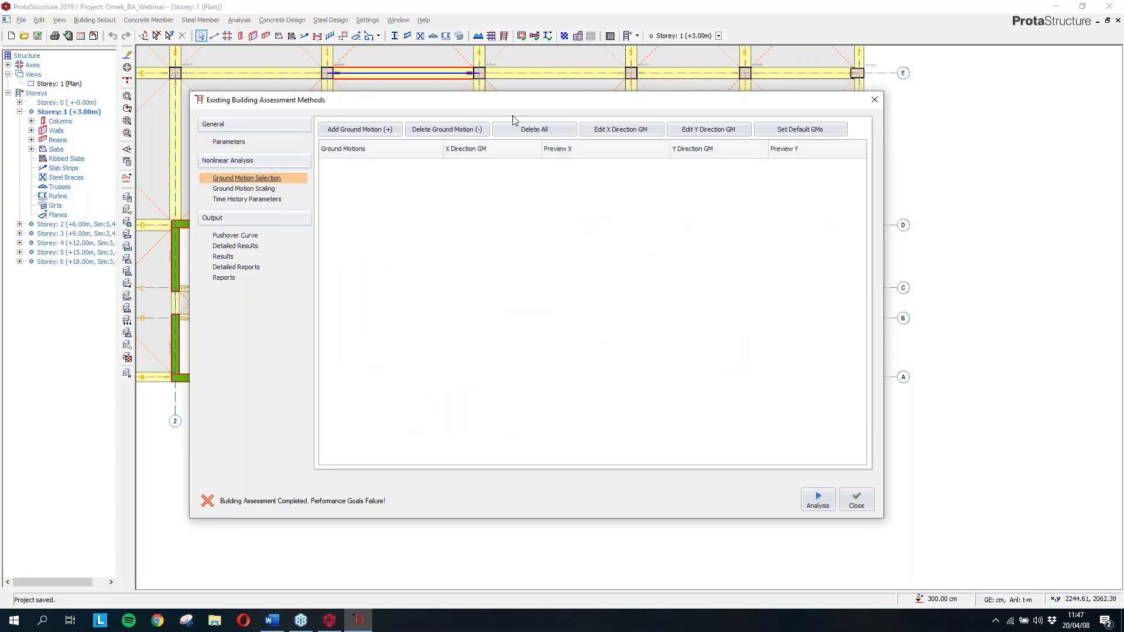
{"action": "left_click", "coordinate": [801, 130]}
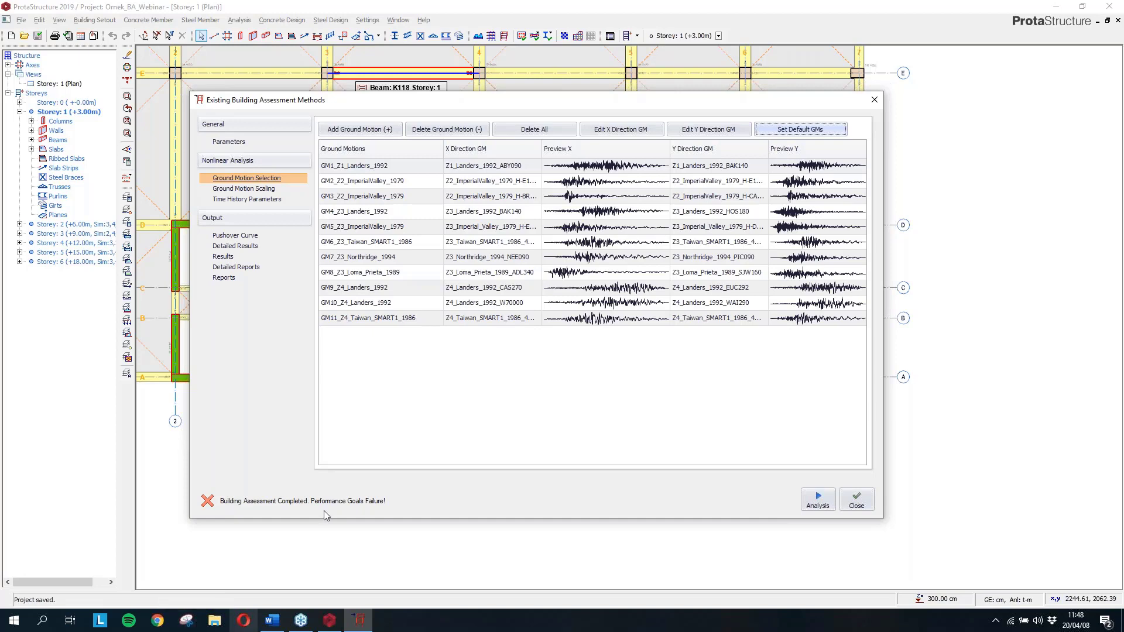
Delete ground motions GM2 to GM11 from the ground motion selection, keeping only GM1_Z1_Landers_1992
{"action": "left_click", "coordinate": [466, 186]}
{"action": "key", "text": "Delete"}
{"action": "key", "text": "Delete"}
{"action": "key", "text": "Delete"}
{"action": "key", "text": "Delete"}
{"action": "key", "text": "Delete"}
{"action": "key", "text": "Delete"}
{"action": "key", "text": "Delete"}
{"action": "key", "text": "Delete"}
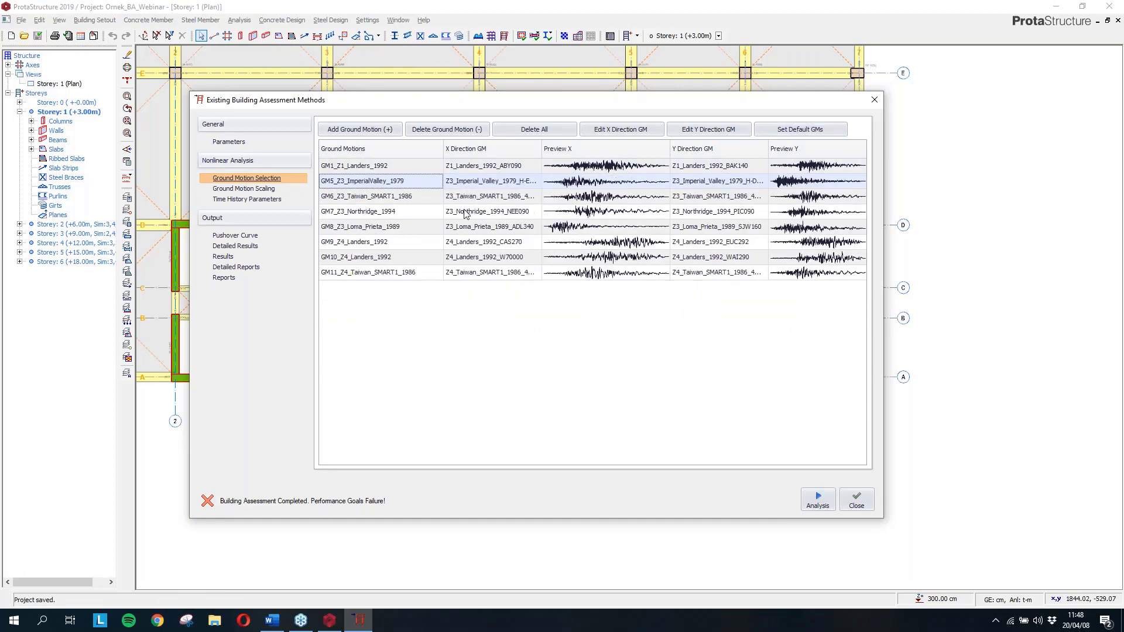
{"action": "key", "text": "Delete"}
{"action": "key", "text": "Delete"}
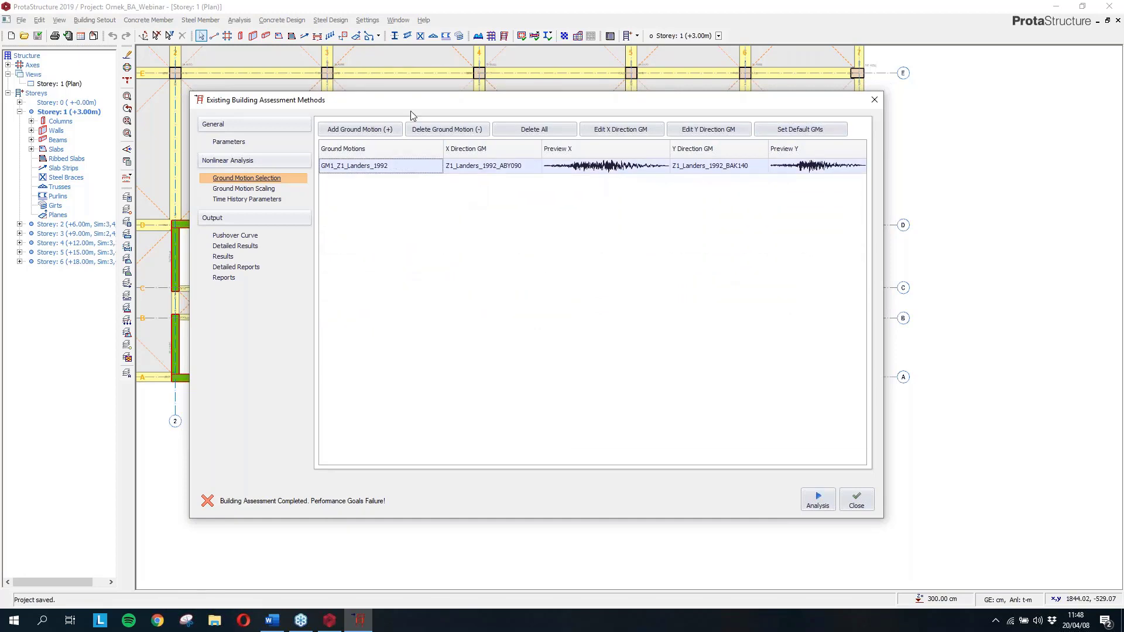
Add a new empty ground motion entry and delete GM1_Z1_Landers_1992 from the list
{"action": "left_click", "coordinate": [394, 129]}
{"action": "left_click", "coordinate": [508, 167]}
{"action": "key", "text": "Delete"}
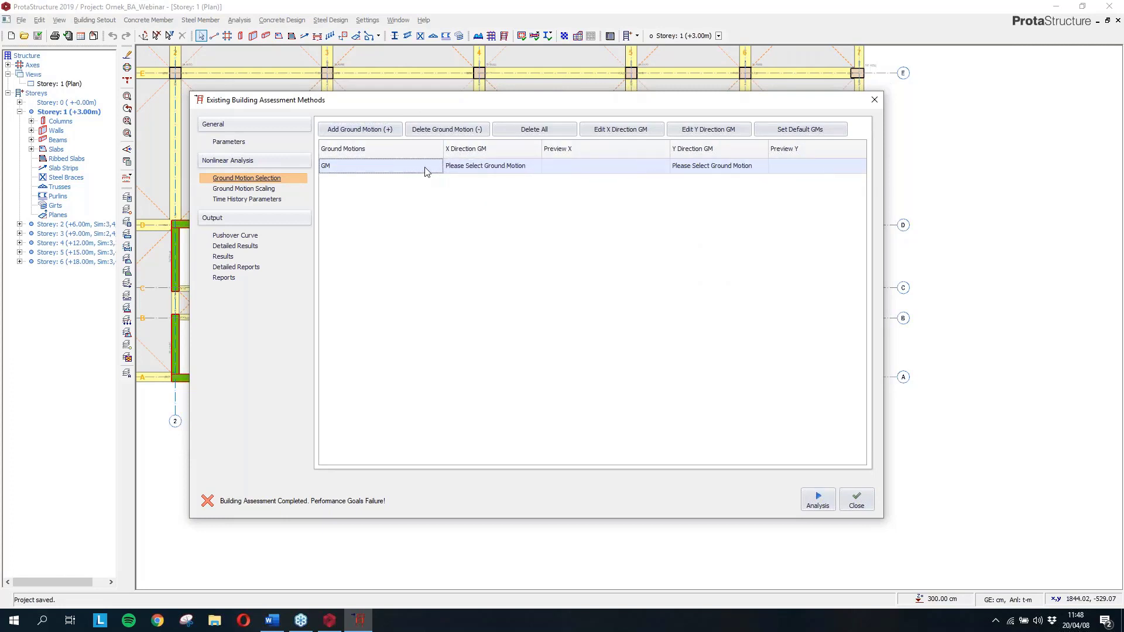
View the time history data settings for the X and Y directions of the new ground motion without changing them
{"action": "double_click", "coordinate": [505, 166]}
{"action": "left_click", "coordinate": [761, 204]}
{"action": "double_click", "coordinate": [485, 168]}
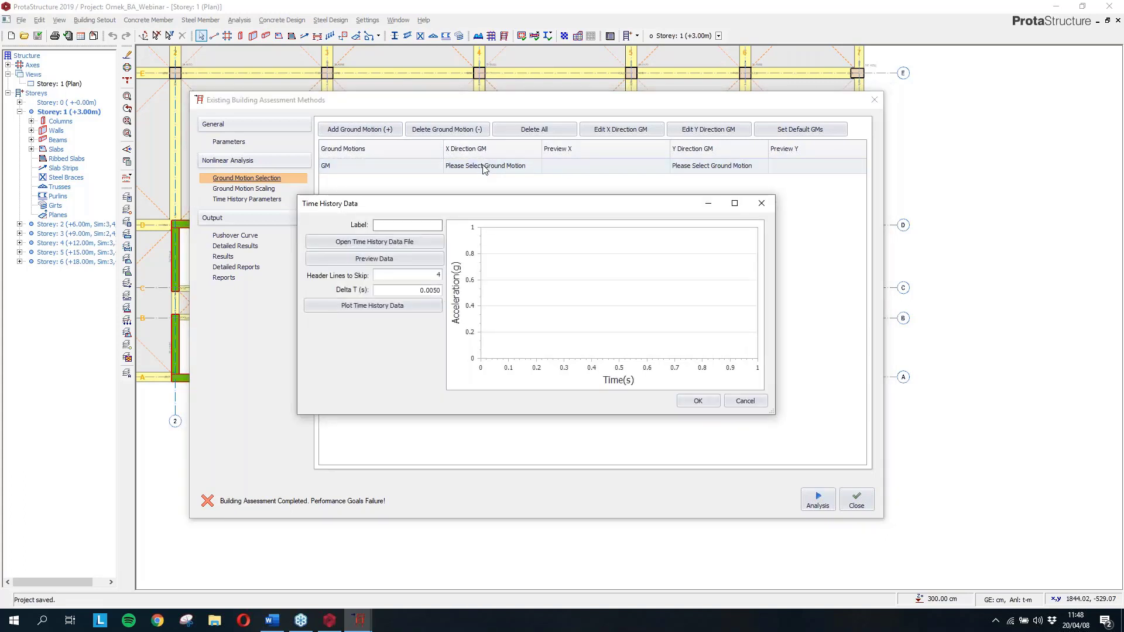
{"action": "left_click", "coordinate": [759, 204]}
{"action": "double_click", "coordinate": [715, 169]}
{"action": "left_click", "coordinate": [761, 203]}
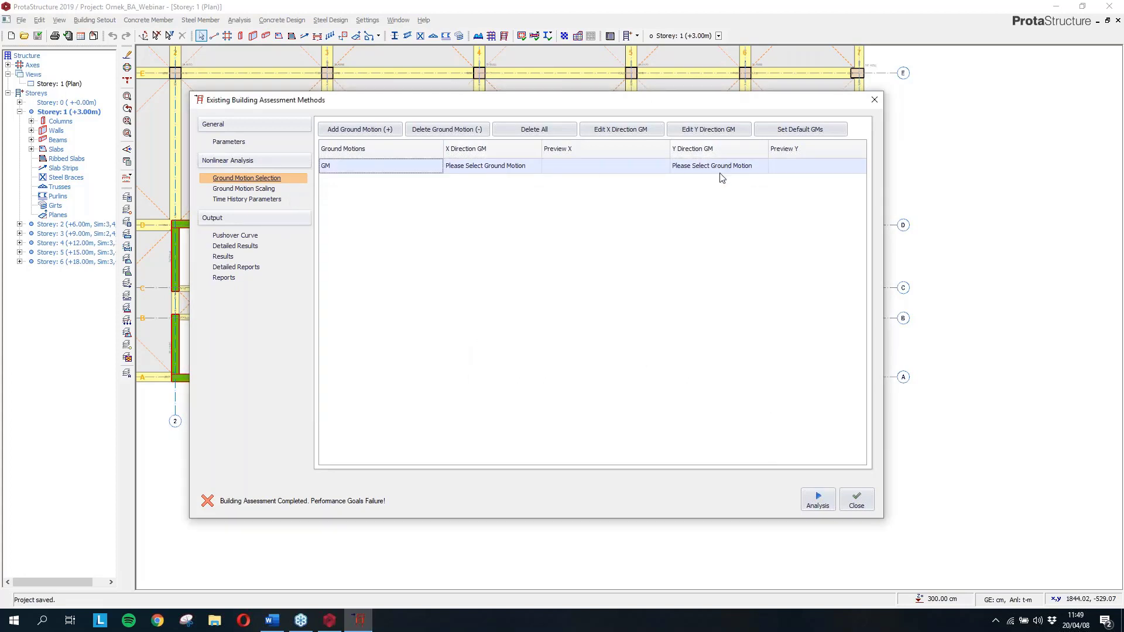
{"action": "left_click", "coordinate": [621, 131]}
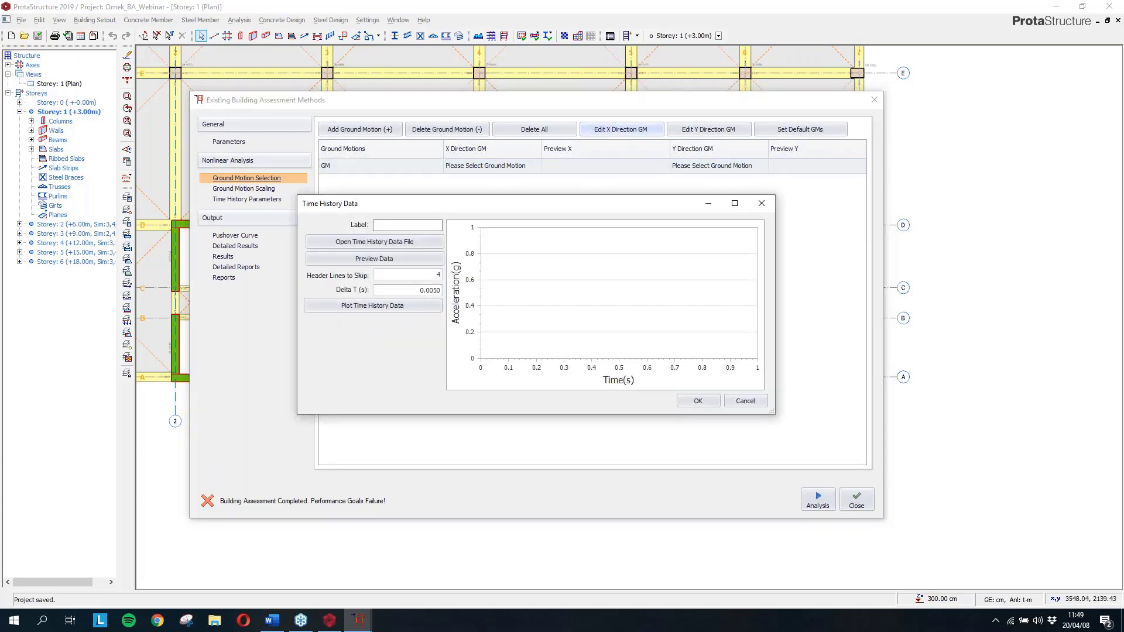
{"action": "left_click", "coordinate": [422, 247]}
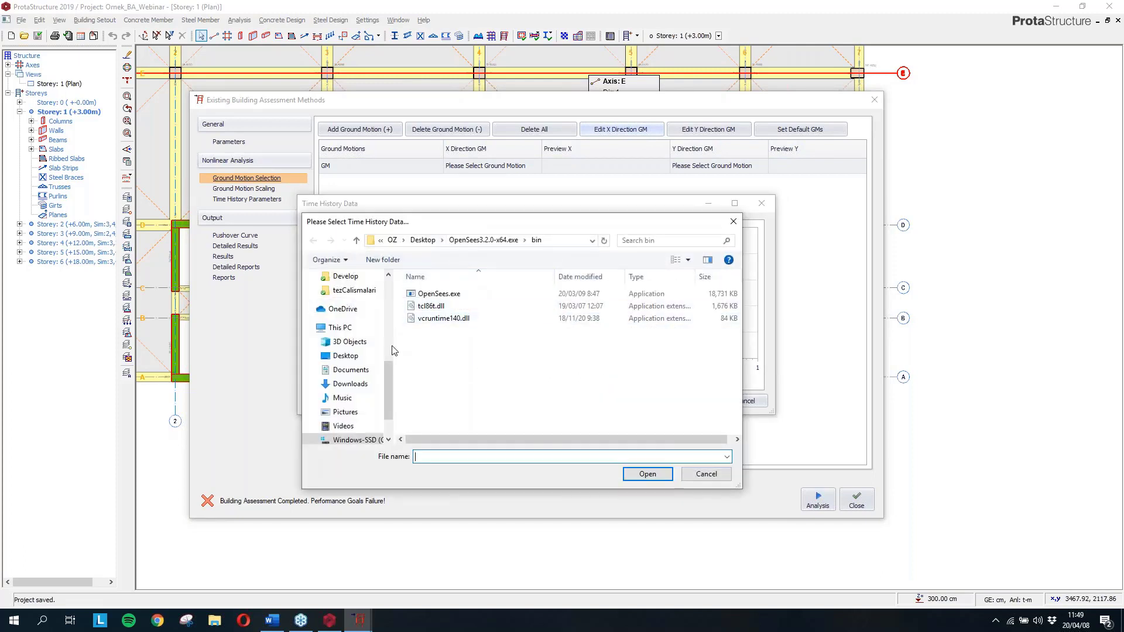
{"action": "scroll", "coordinate": [363, 358], "scroll_direction": "up", "scroll_amount": 1}
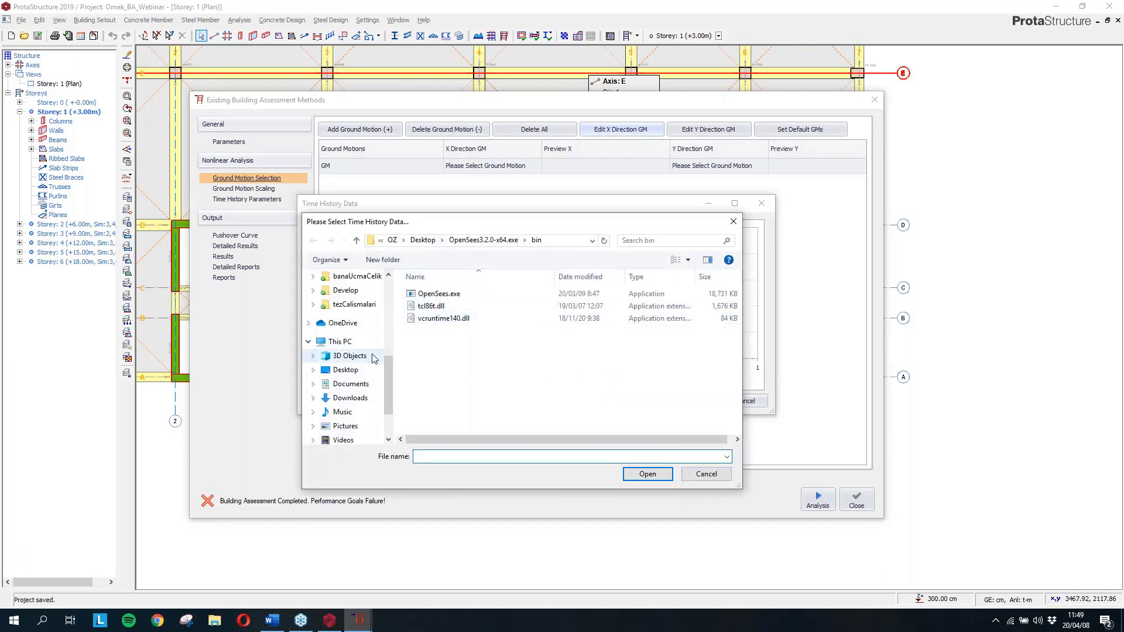
{"action": "left_click", "coordinate": [733, 221]}
View the assessment parameters, open file selection for the empty ground motion's X direction data, and cancel without choosing a file
{"action": "left_click", "coordinate": [228, 141]}
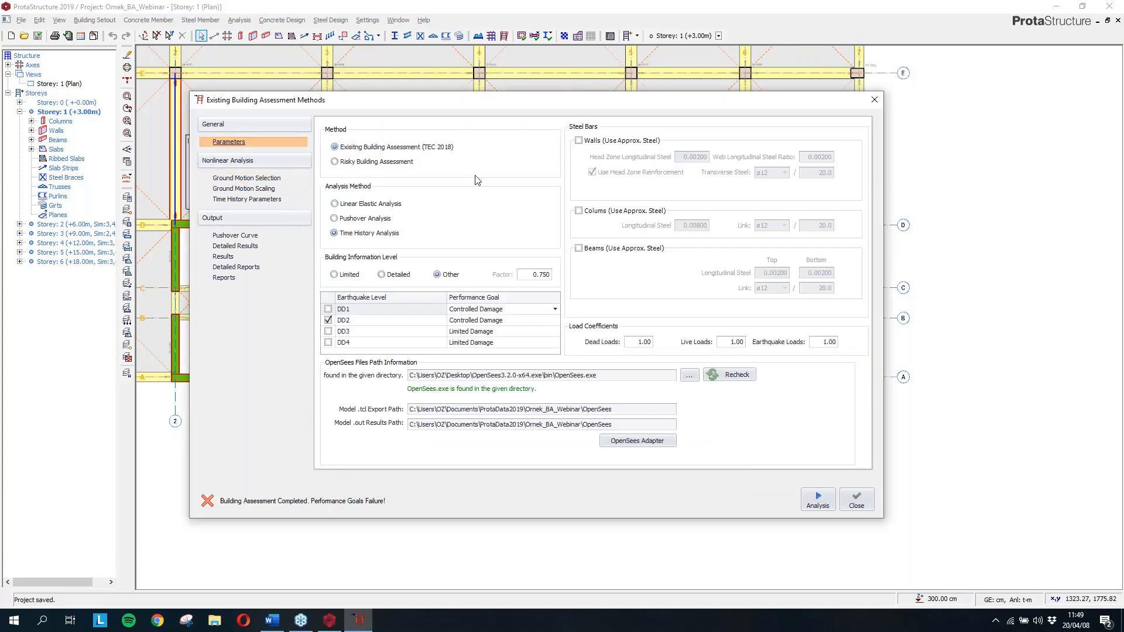
{"action": "left_click", "coordinate": [260, 177]}
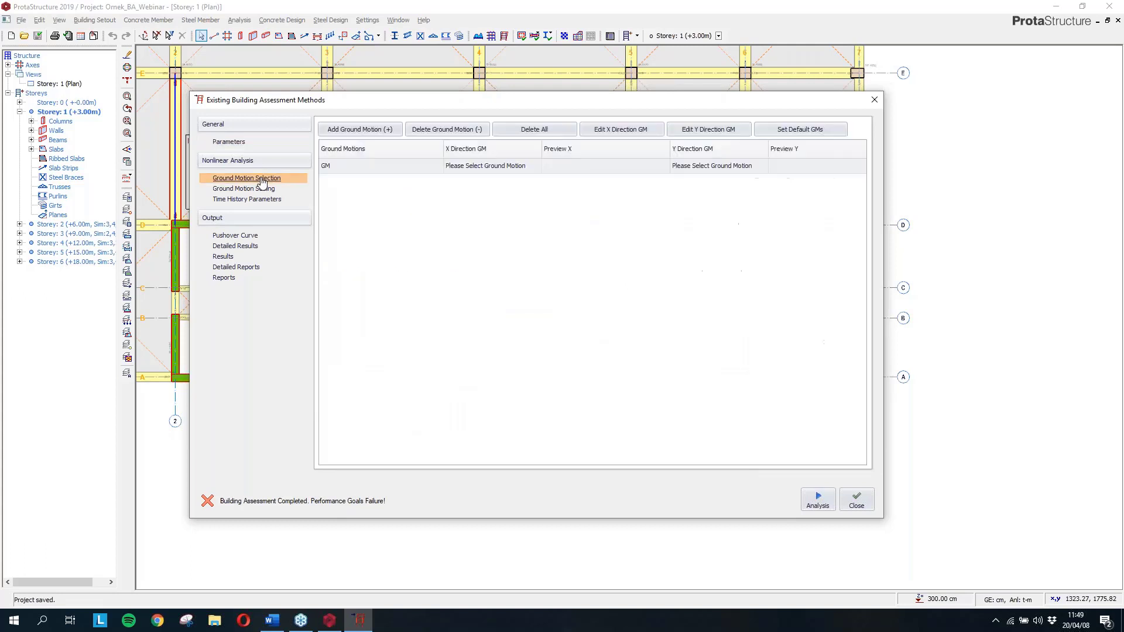
{"action": "double_click", "coordinate": [475, 165]}
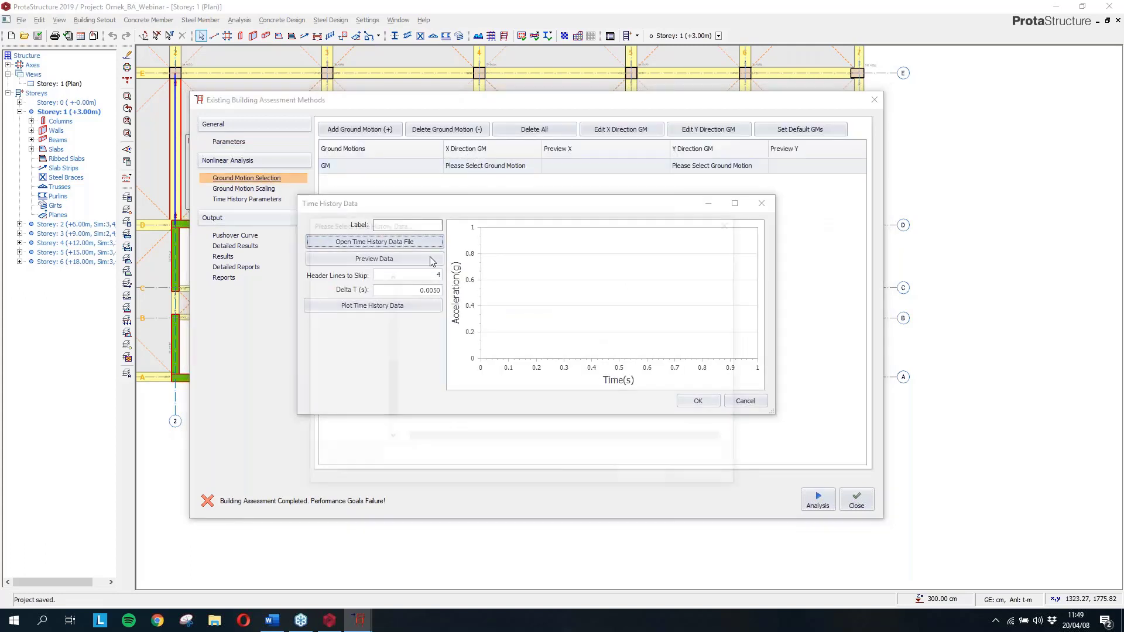
{"action": "left_click", "coordinate": [378, 242]}
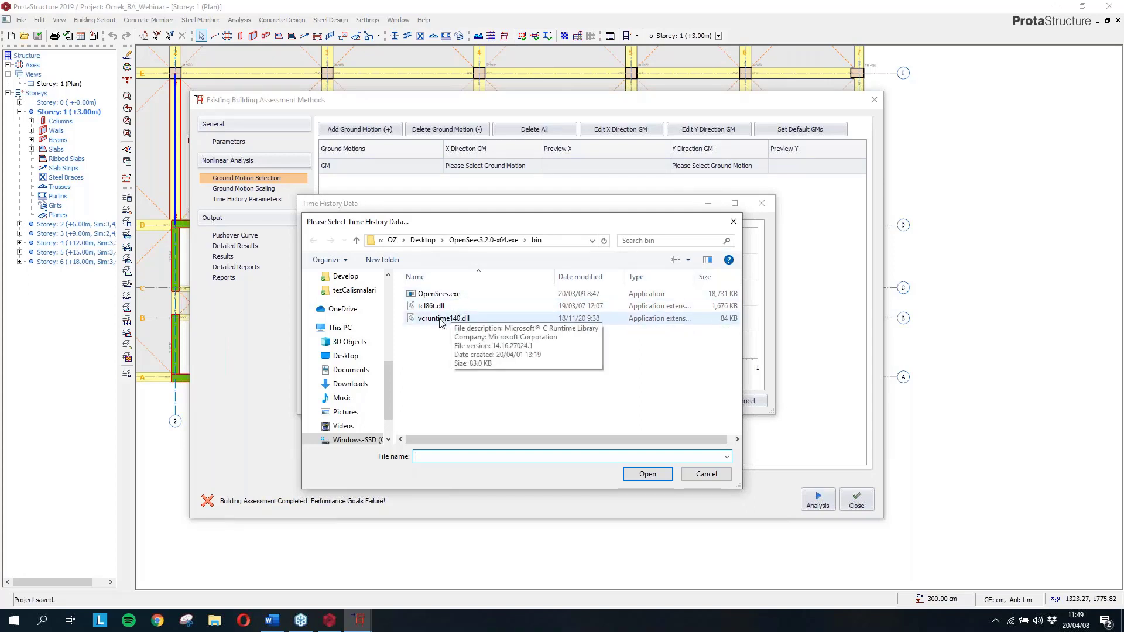
{"action": "left_click", "coordinate": [704, 474]}
{"action": "left_click", "coordinate": [744, 401]}
Load the default ground motions again and delete GM2 to GM11, keeping only GM1_Z1_Landers_1992
{"action": "left_click", "coordinate": [794, 134]}
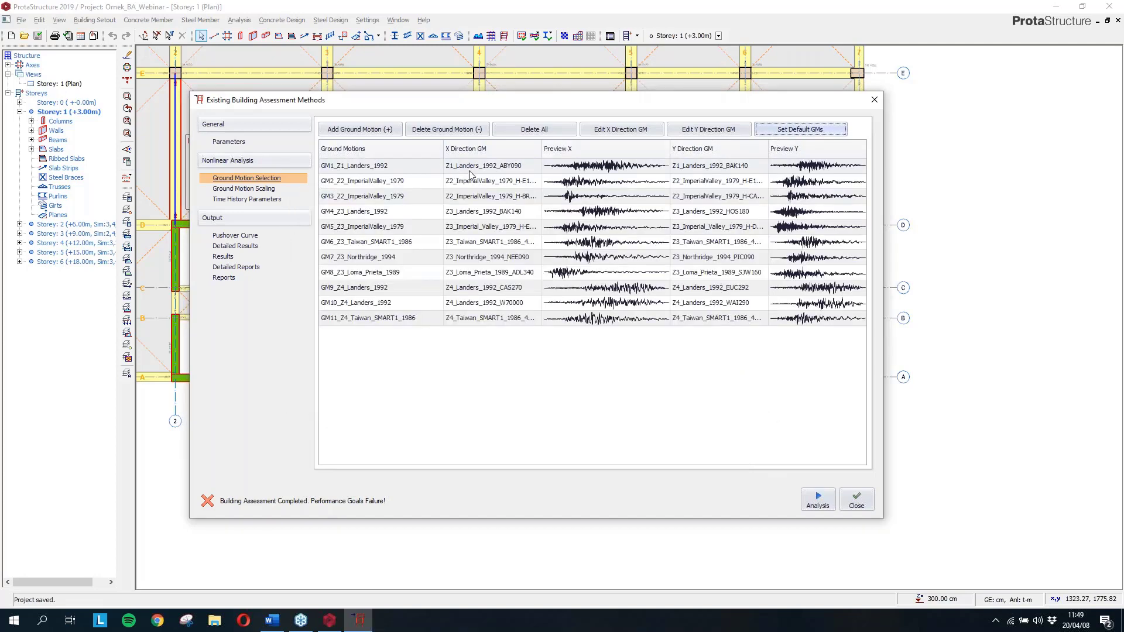
{"action": "left_click", "coordinate": [483, 184]}
{"action": "key", "text": "Delete"}
{"action": "key", "text": "Delete"}
{"action": "key", "text": "Delete"}
{"action": "key", "text": "Delete"}
{"action": "key", "text": "Delete"}
{"action": "key", "text": "Delete"}
{"action": "key", "text": "Delete"}
{"action": "key", "text": "Delete"}
{"action": "key", "text": "Delete"}
{"action": "key", "text": "Delete"}
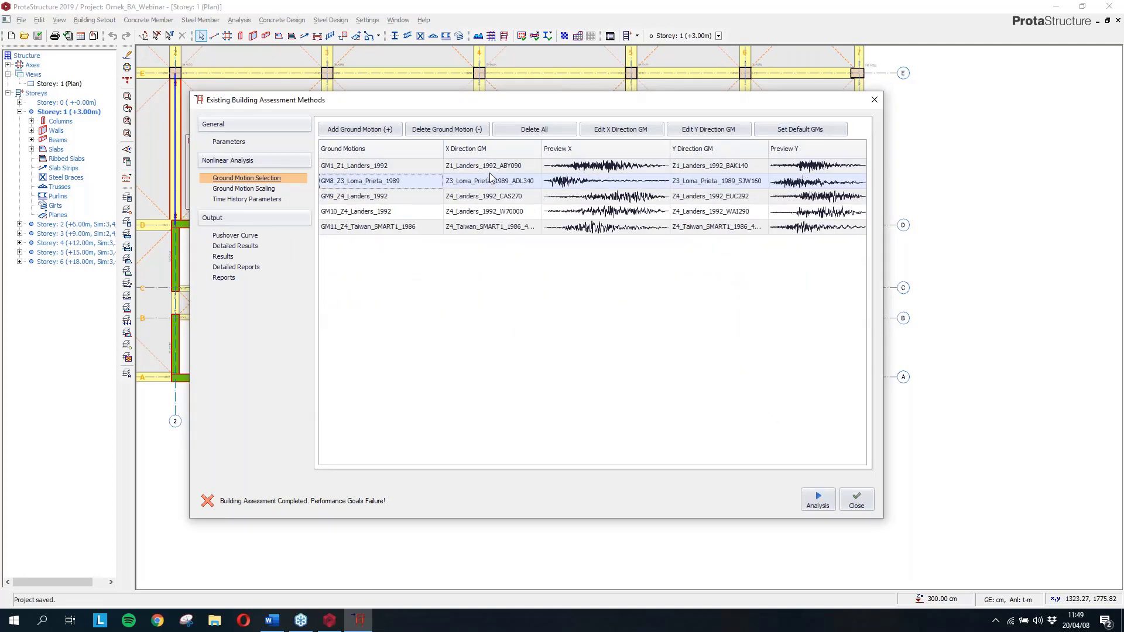
Open the X direction time history data of GM1_Z1_Landers_1992 and view its file selection without choosing a file
{"action": "double_click", "coordinate": [490, 170]}
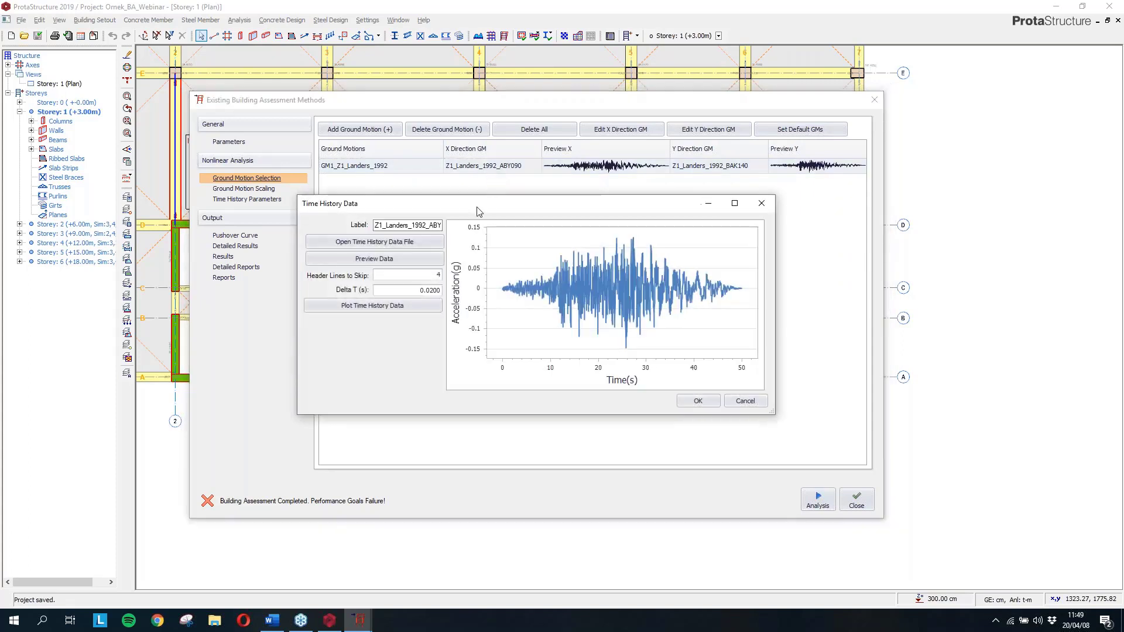
{"action": "left_click", "coordinate": [427, 244]}
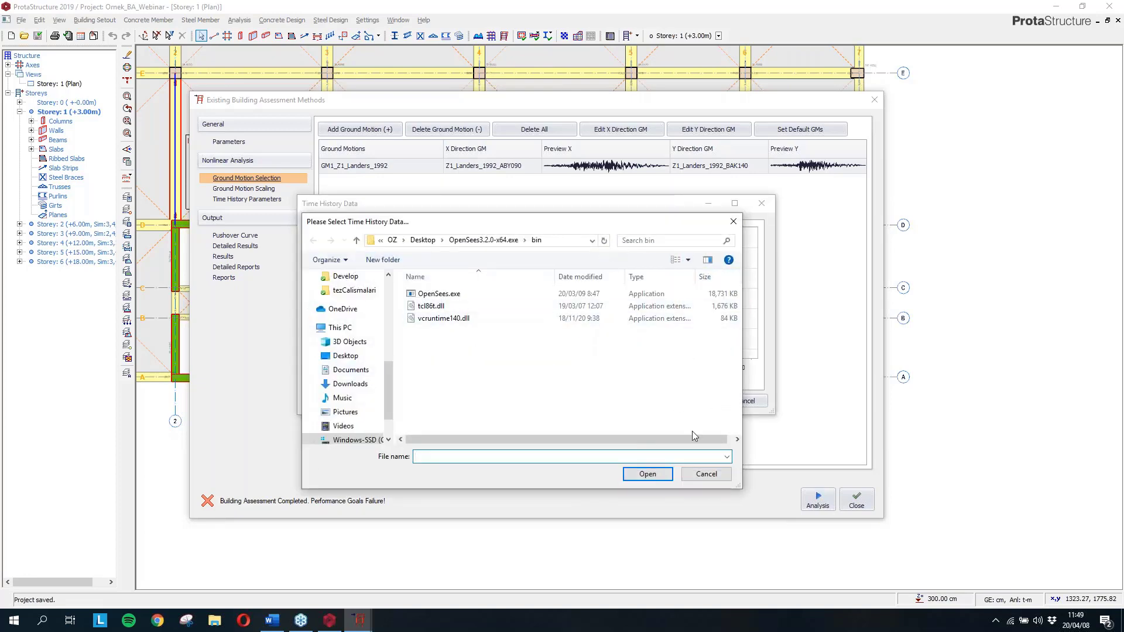
{"action": "left_click", "coordinate": [706, 473]}
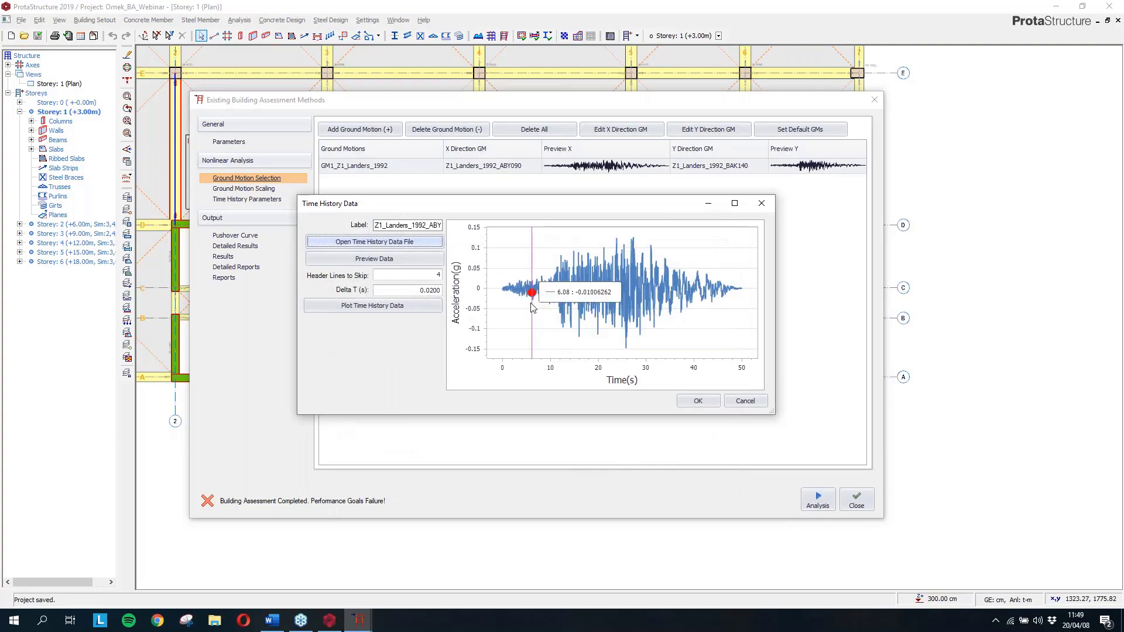
Preview the Z1_Landers_1992_ABY090 record file and examine its header lines and DT value, highlighting each
{"action": "left_click", "coordinate": [410, 259]}
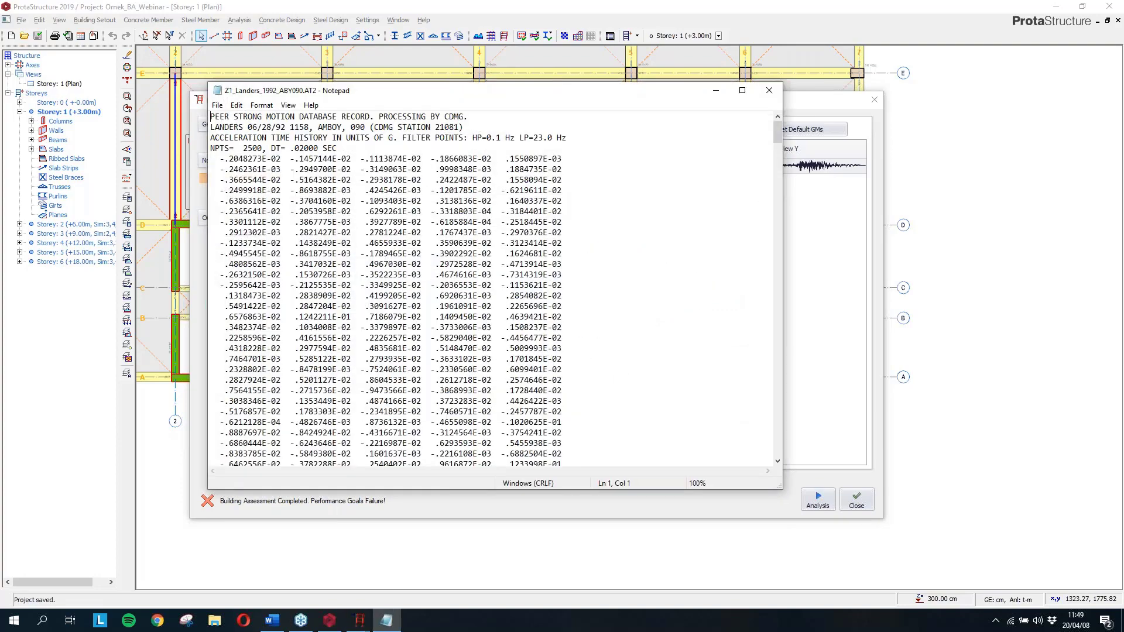
{"action": "left_click_drag", "start_coordinate": [412, 95], "coordinate": [523, 88]}
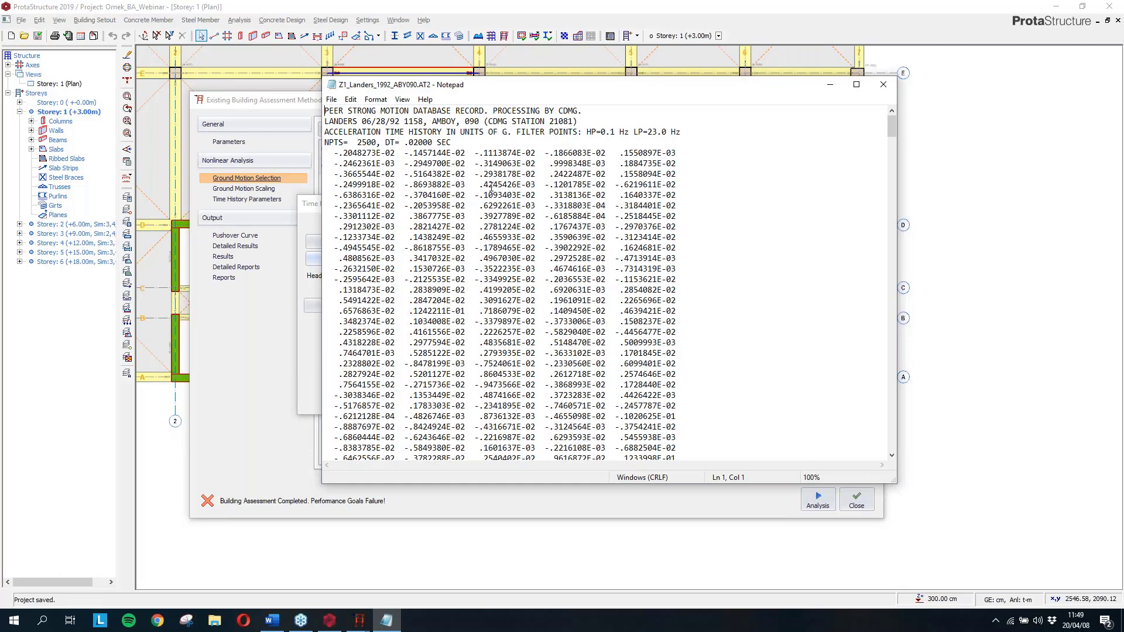
{"action": "double_click", "coordinate": [431, 143]}
{"action": "left_click_drag", "start_coordinate": [385, 143], "coordinate": [406, 142]}
{"action": "left_click_drag", "start_coordinate": [503, 143], "coordinate": [295, 112]}
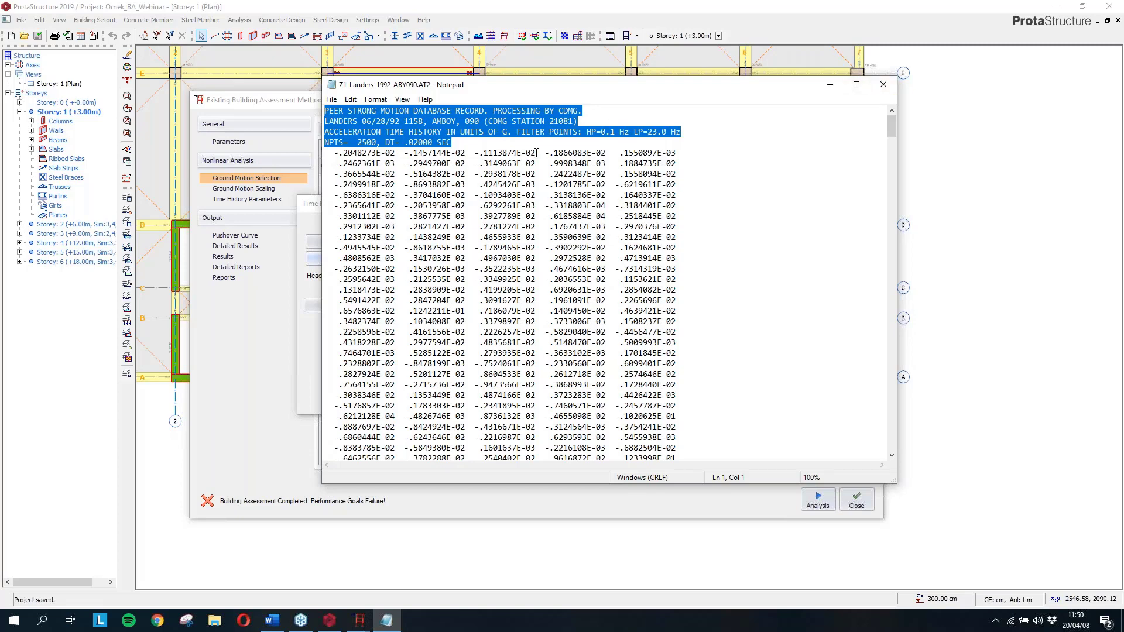
{"action": "double_click", "coordinate": [423, 144]}
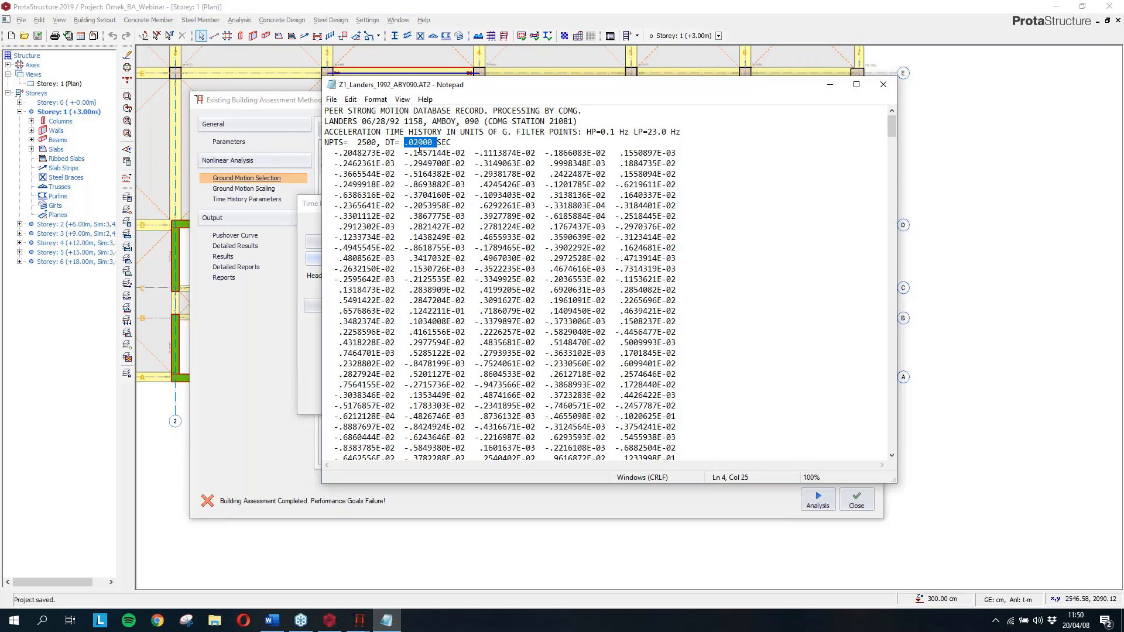
{"action": "left_click", "coordinate": [884, 84]}
Check the Delta T setting, preview the record file again and highlight the header lines that have to be skipped
{"action": "double_click", "coordinate": [410, 289]}
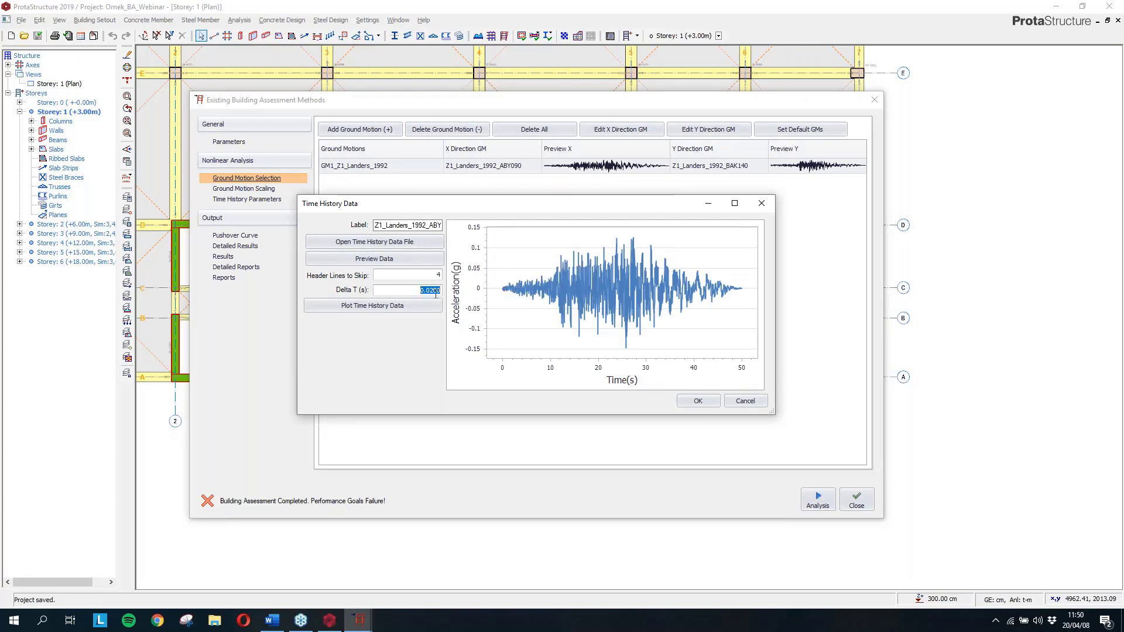
{"action": "left_click", "coordinate": [398, 259]}
{"action": "left_click", "coordinate": [383, 259]}
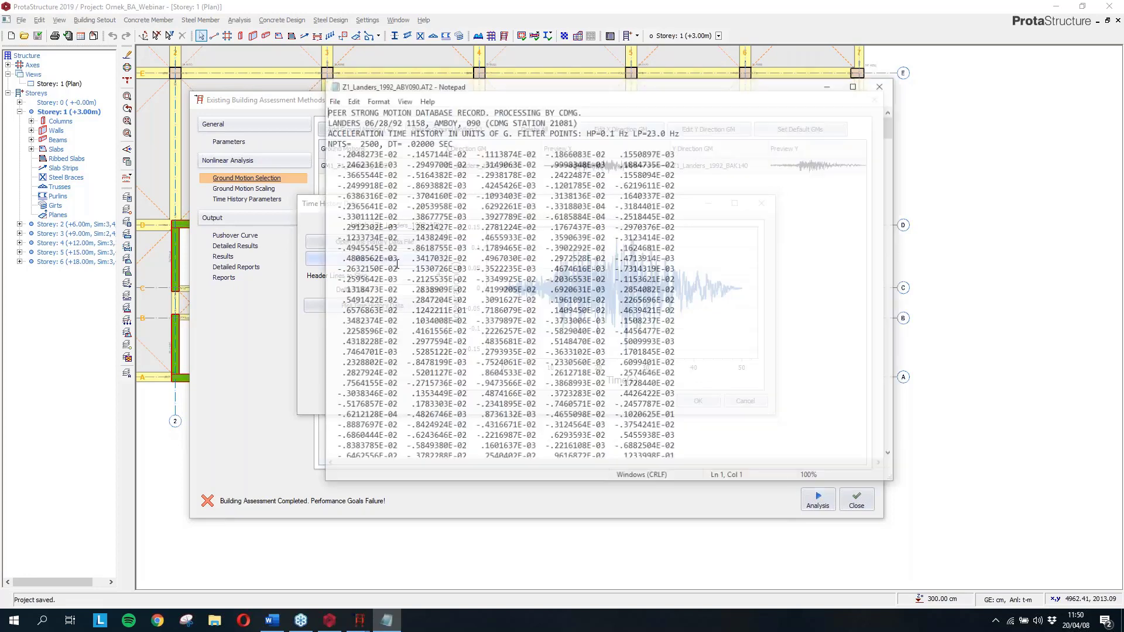
{"action": "key", "text": "shift+Up"}
{"action": "key", "text": "shift+Up"}
{"action": "key", "text": "shift+Up"}
{"action": "key", "text": "shift+Home"}
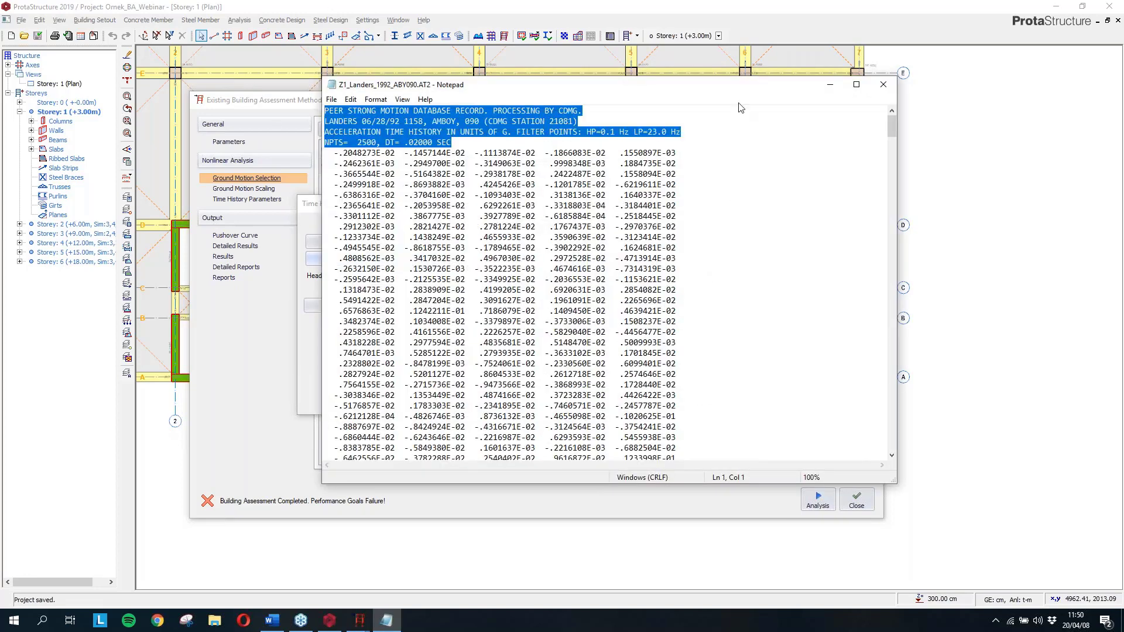
{"action": "left_click", "coordinate": [883, 84]}
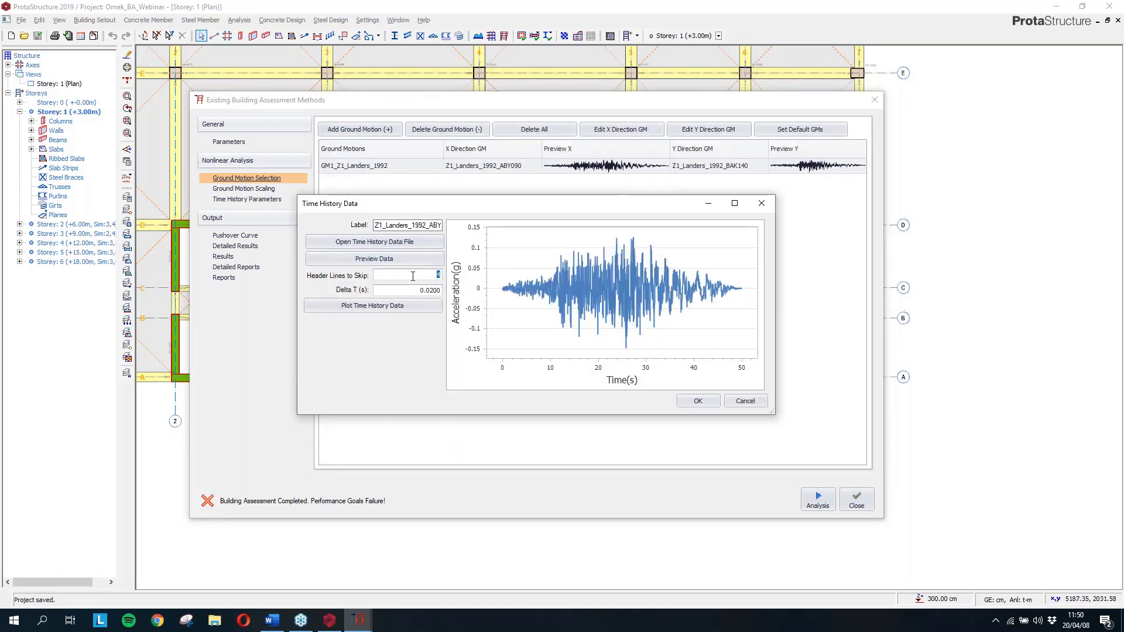
Try plotting the record with 99 header lines skipped, restore the skip count to 4, replot and accept the data
{"action": "type", "text": "0"}
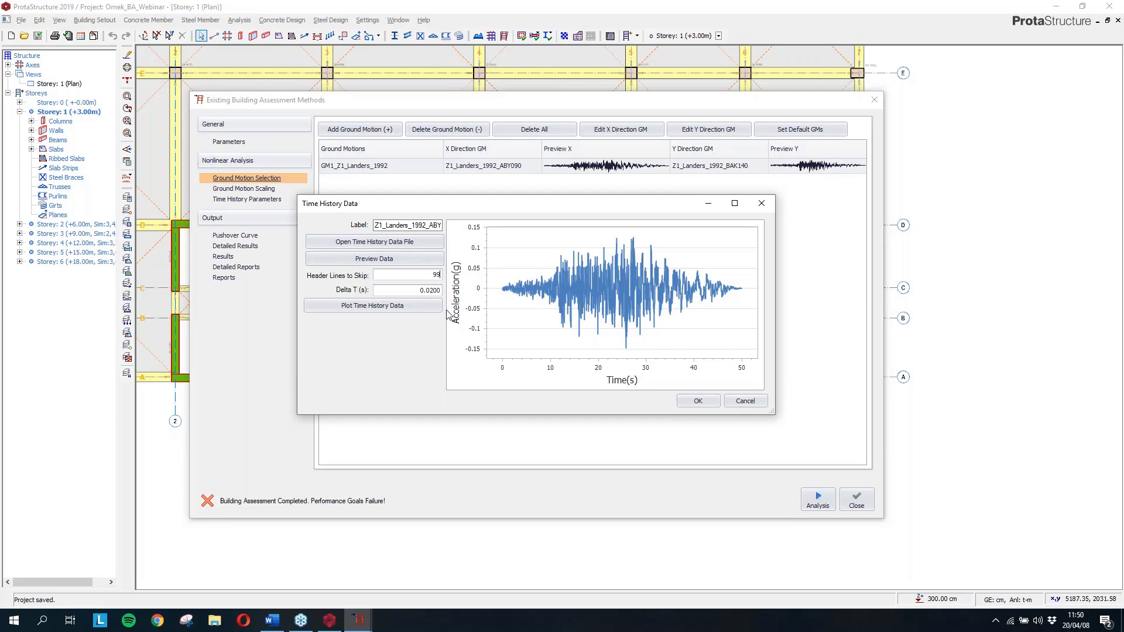
{"action": "left_click", "coordinate": [423, 306]}
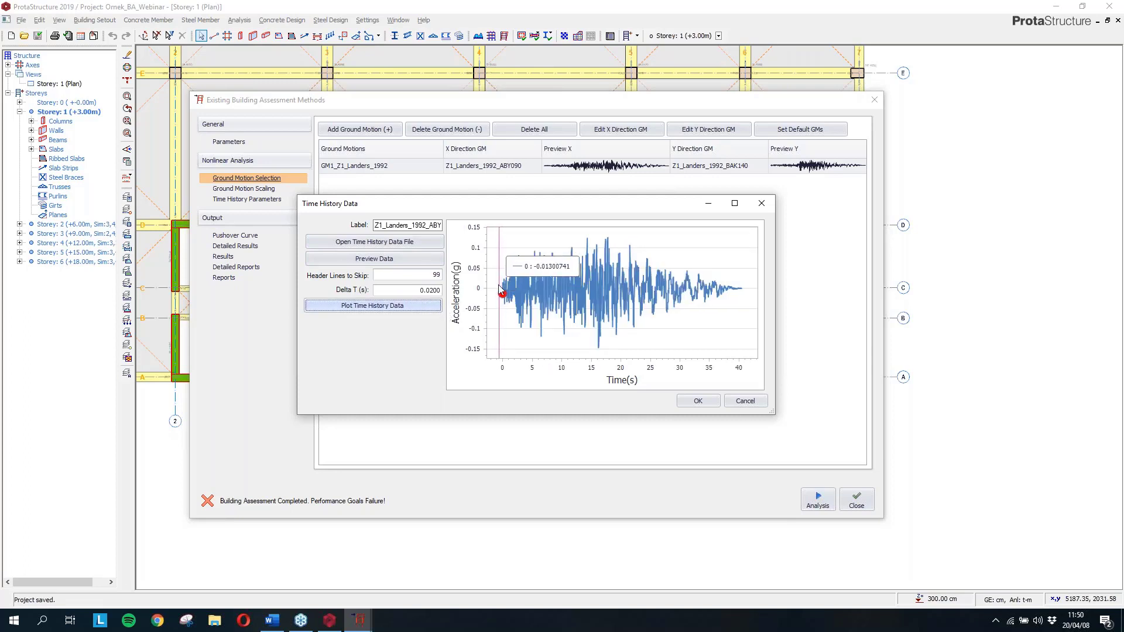
{"action": "double_click", "coordinate": [436, 275]}
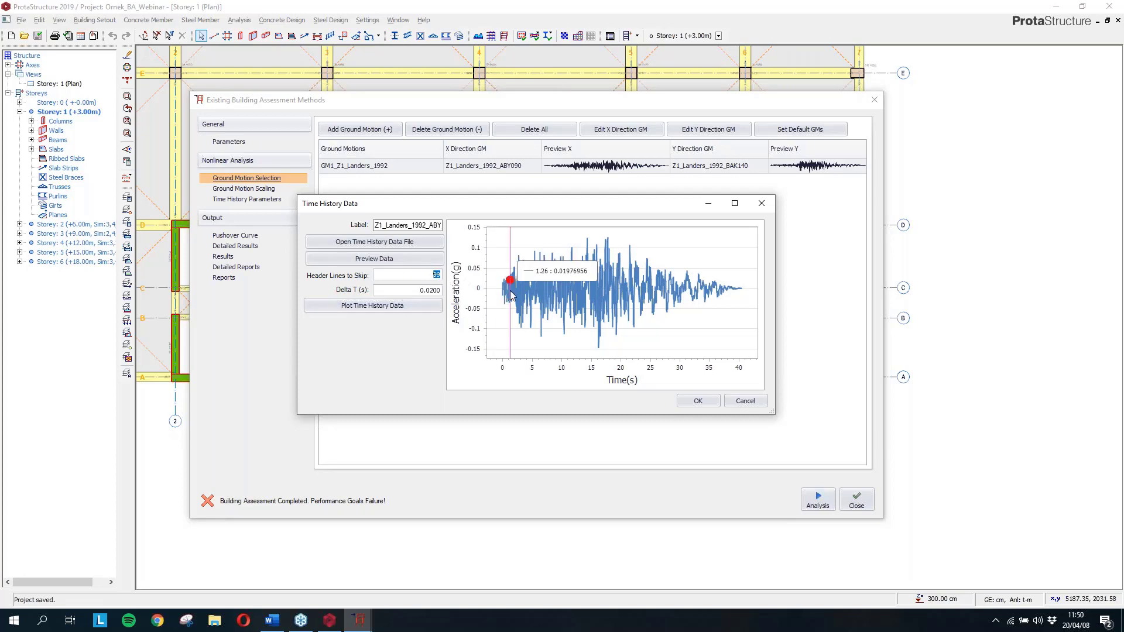
{"action": "type", "text": "4"}
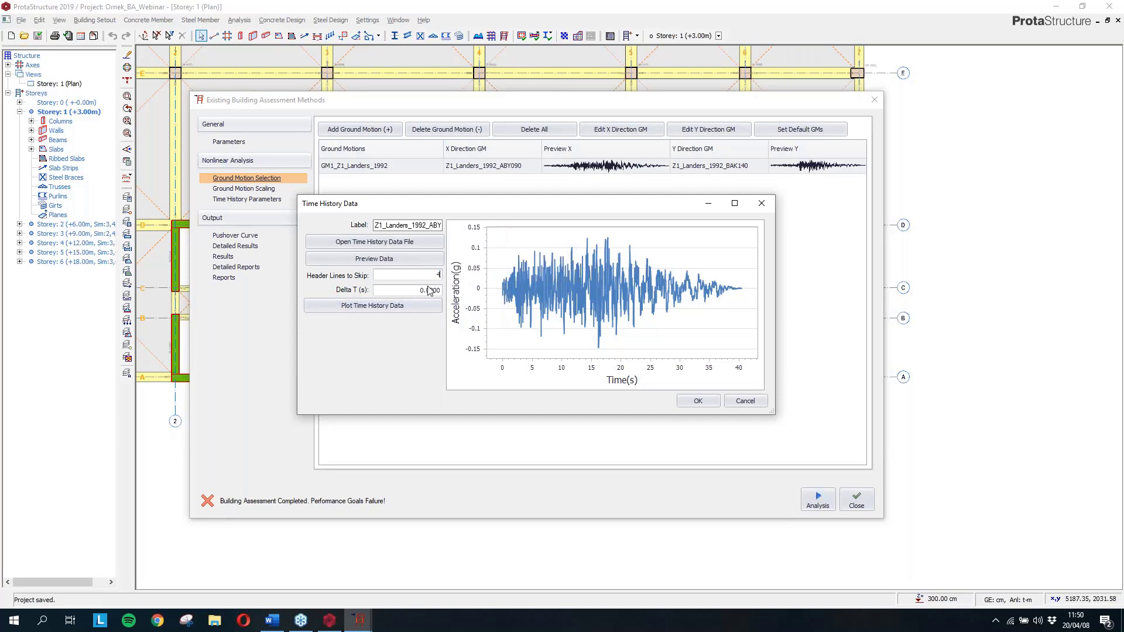
{"action": "left_click", "coordinate": [423, 305]}
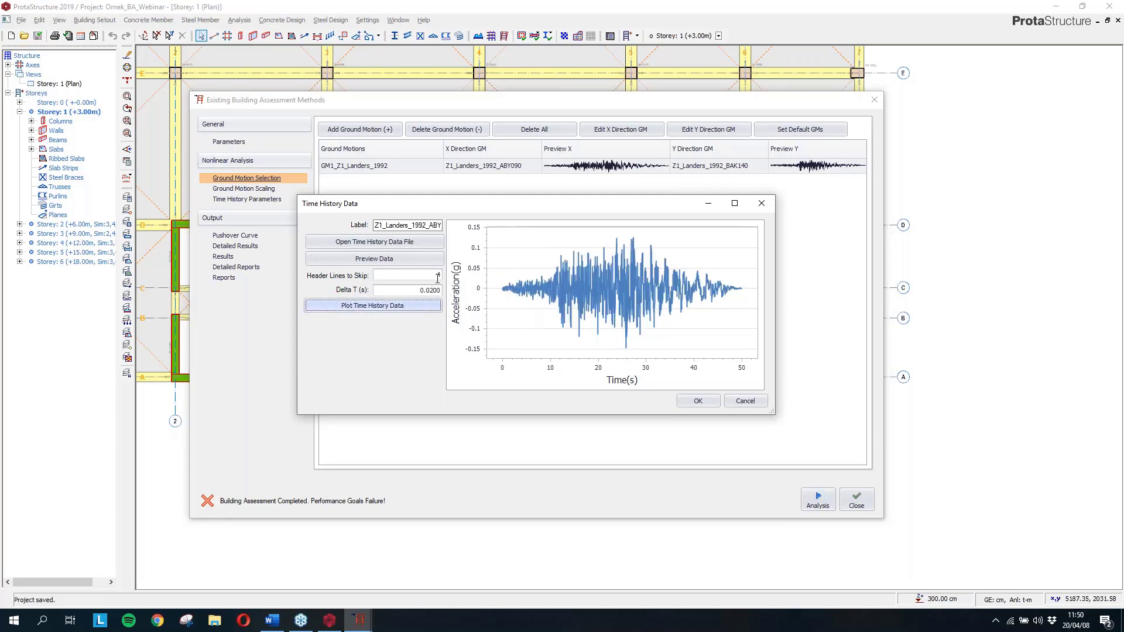
{"action": "double_click", "coordinate": [437, 274]}
{"action": "left_click", "coordinate": [696, 402]}
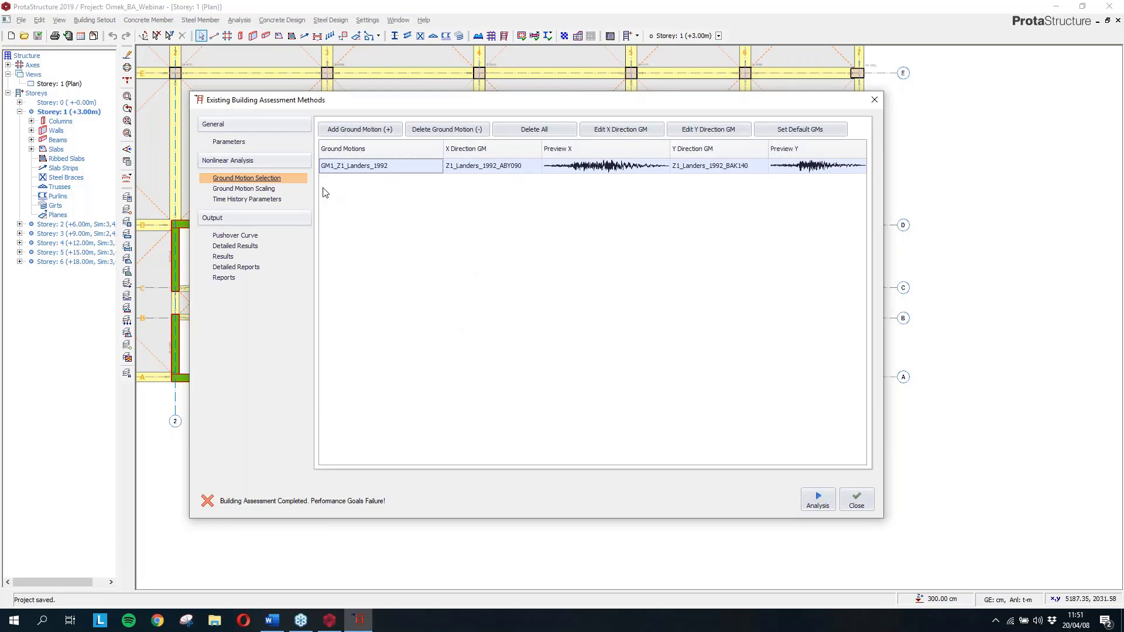
Restore the default set of ground motions and scale them to the target spectrum with the Average scaling method
{"action": "left_click", "coordinate": [810, 130]}
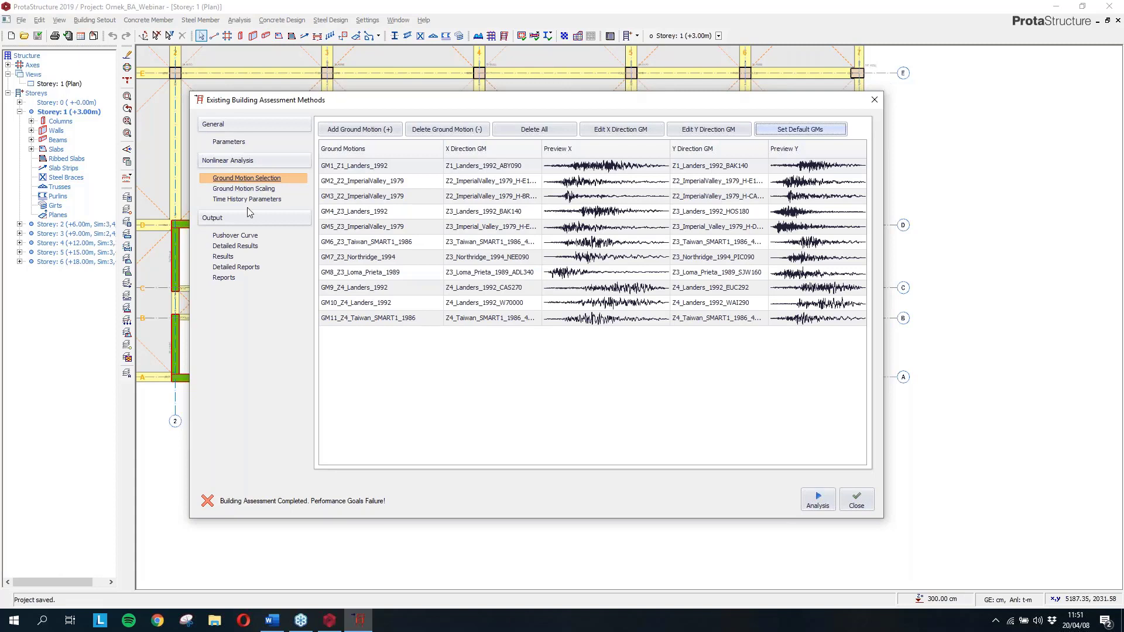
{"action": "left_click", "coordinate": [252, 189]}
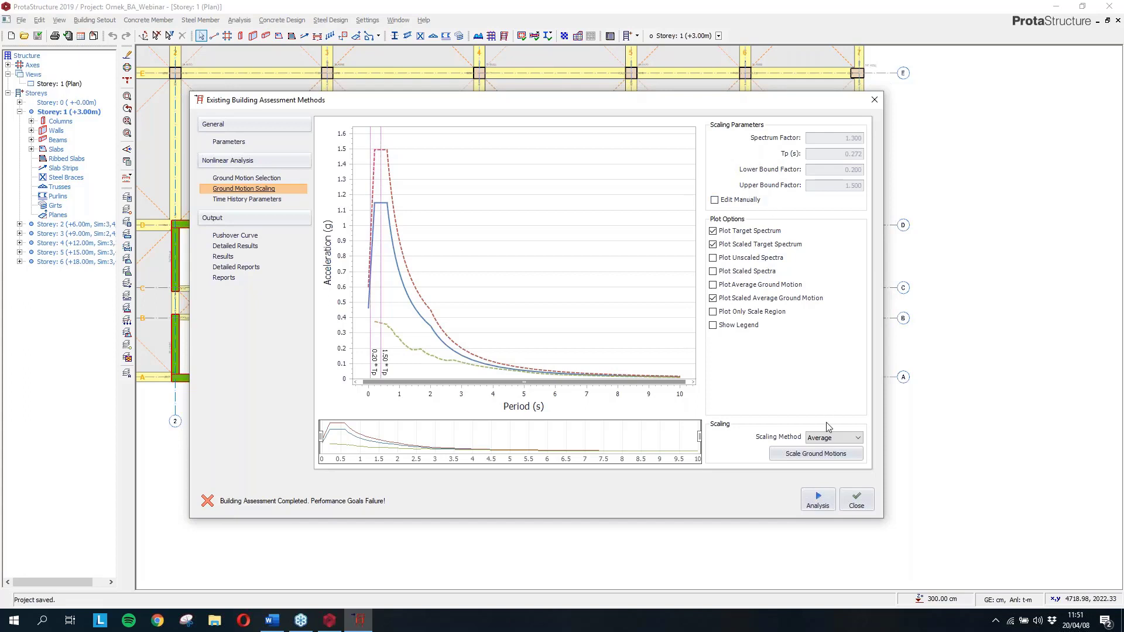
{"action": "left_click", "coordinate": [826, 440]}
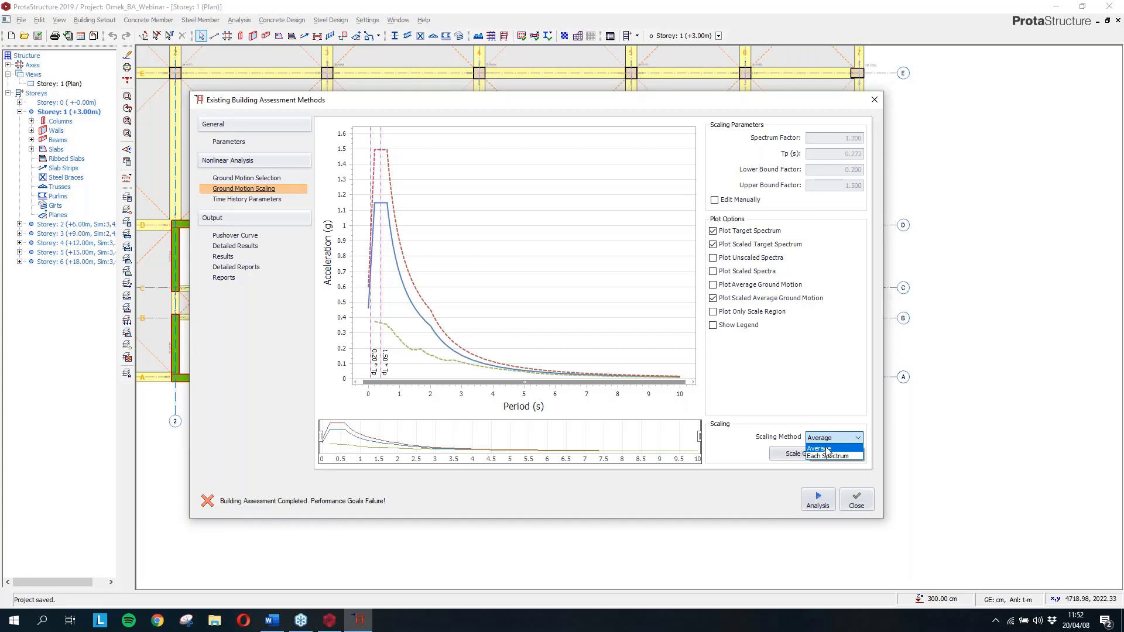
{"action": "left_click", "coordinate": [807, 421]}
{"action": "left_click", "coordinate": [775, 452]}
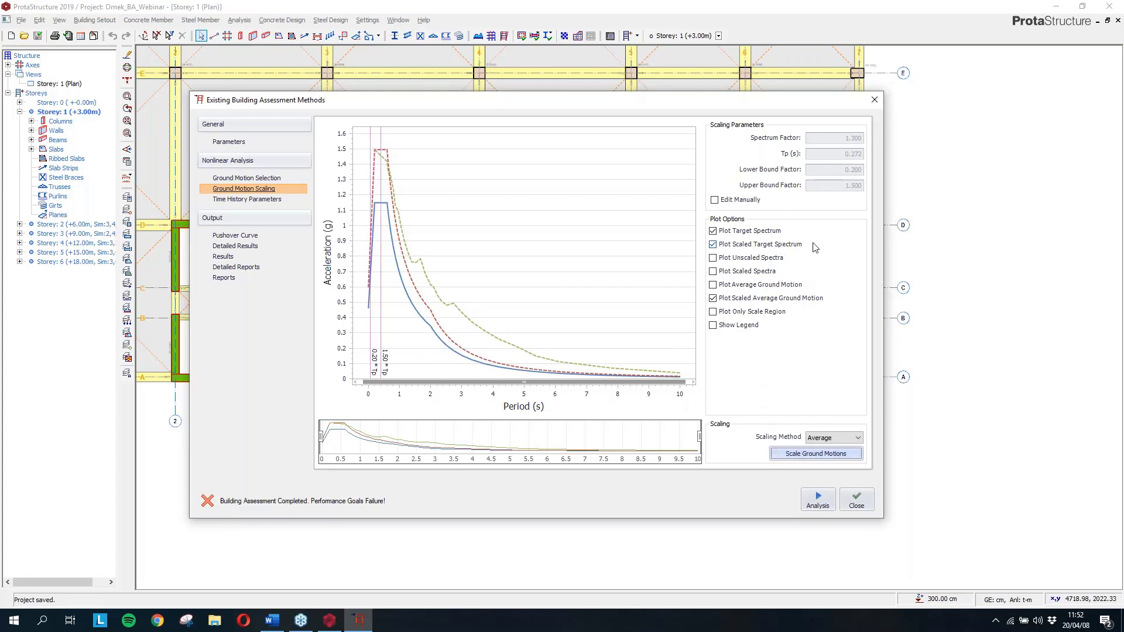
Remove GM2 to GM11 from the restored default ground motions, leaving GM1_Z1_Landers_1992 as the only record
{"action": "left_click", "coordinate": [251, 179]}
{"action": "left_click", "coordinate": [475, 186]}
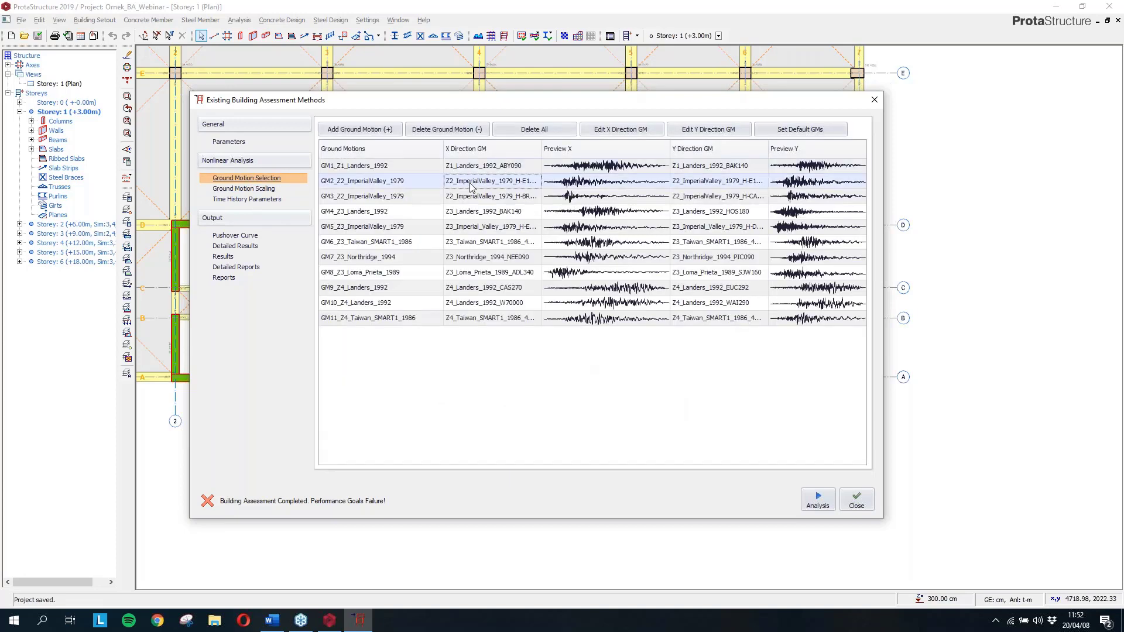
{"action": "key", "text": "Delete"}
{"action": "key", "text": "Delete"}
{"action": "key", "text": "Delete"}
{"action": "key", "text": "Delete"}
{"action": "key", "text": "Delete"}
{"action": "key", "text": "Delete"}
{"action": "key", "text": "Delete"}
{"action": "key", "text": "Delete"}
{"action": "key", "text": "Delete"}
{"action": "key", "text": "Delete"}
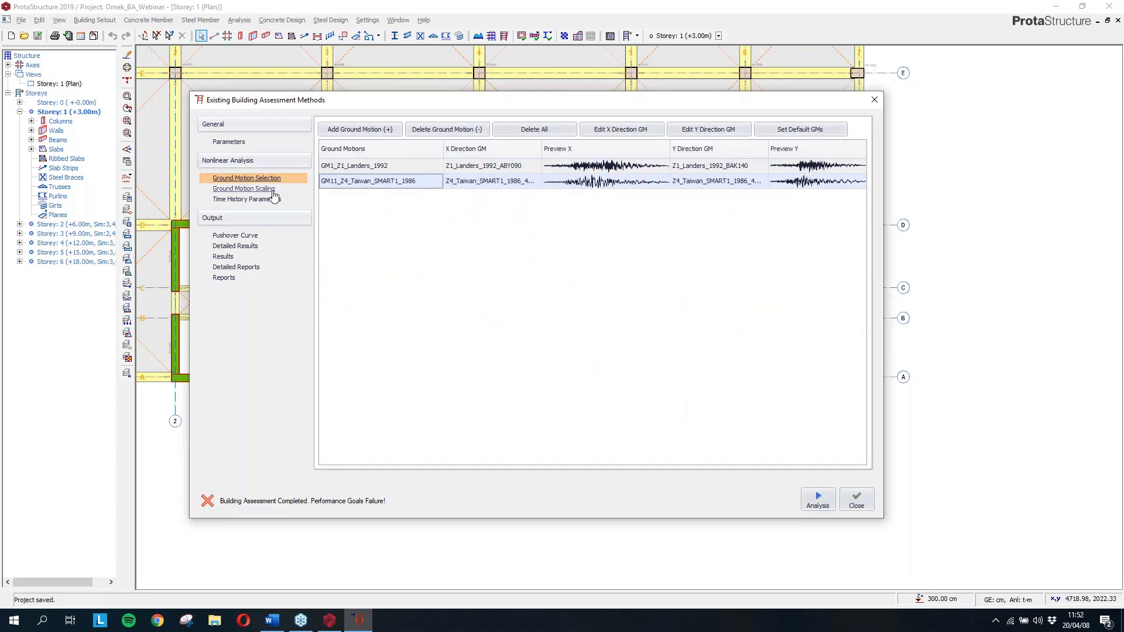
Scale the remaining ground motion with the Average method and turn off the scaled average ground motion plot
{"action": "left_click", "coordinate": [275, 191]}
{"action": "left_click", "coordinate": [809, 455]}
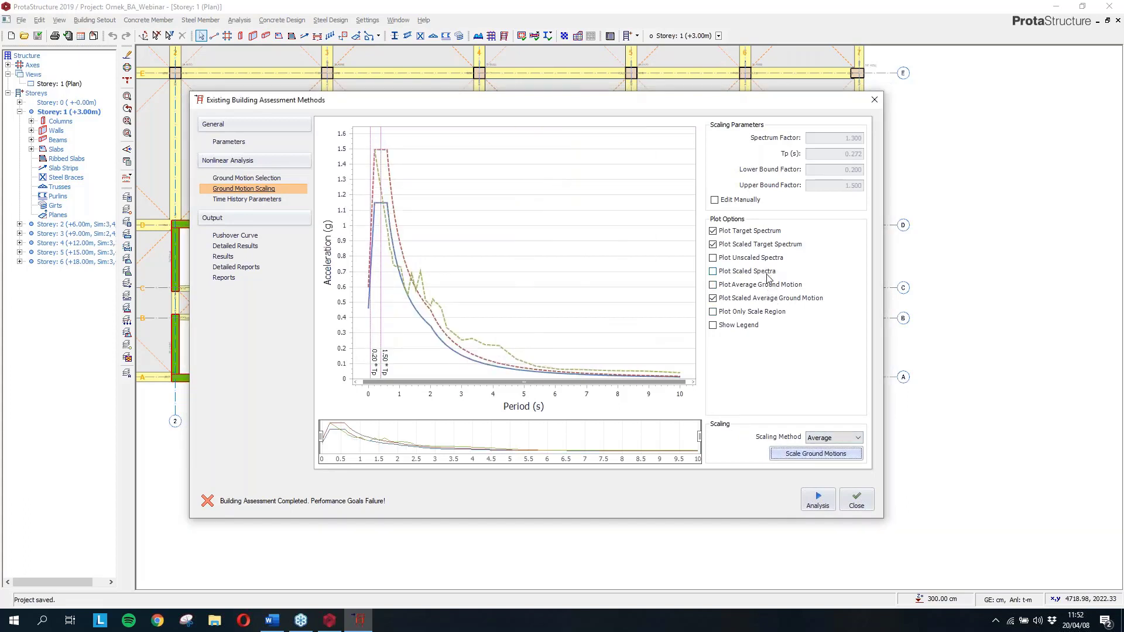
{"action": "left_click", "coordinate": [755, 313]}
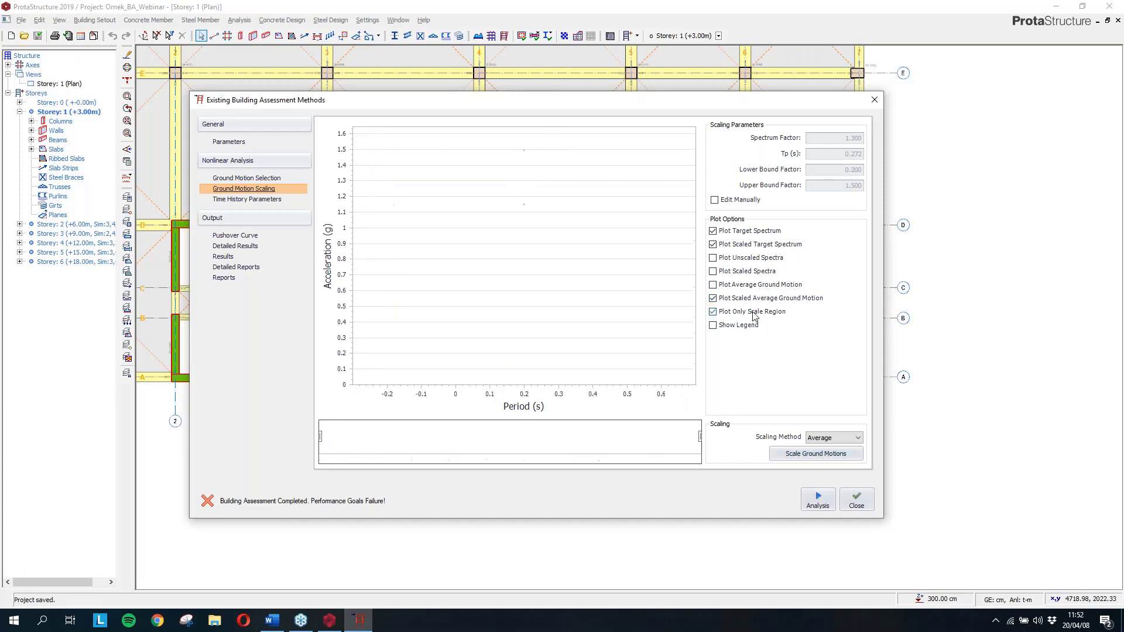
{"action": "left_click", "coordinate": [754, 299]}
{"action": "left_click", "coordinate": [746, 314]}
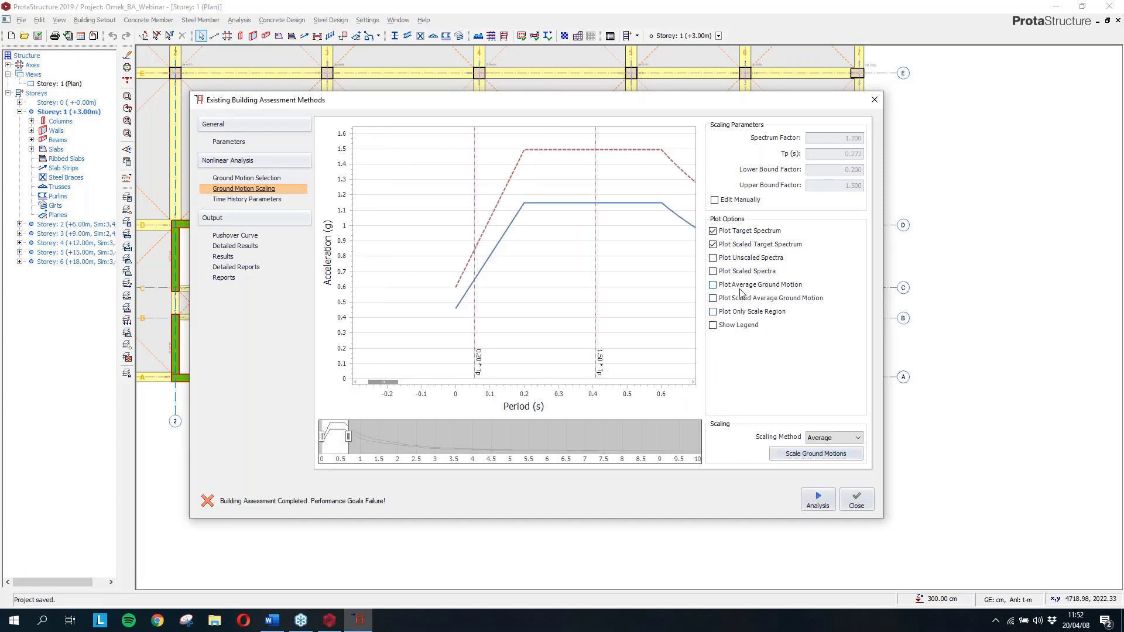
Enable manual editing of the scaling parameters and set the period Tp to 1.000 s
{"action": "left_click", "coordinate": [747, 199]}
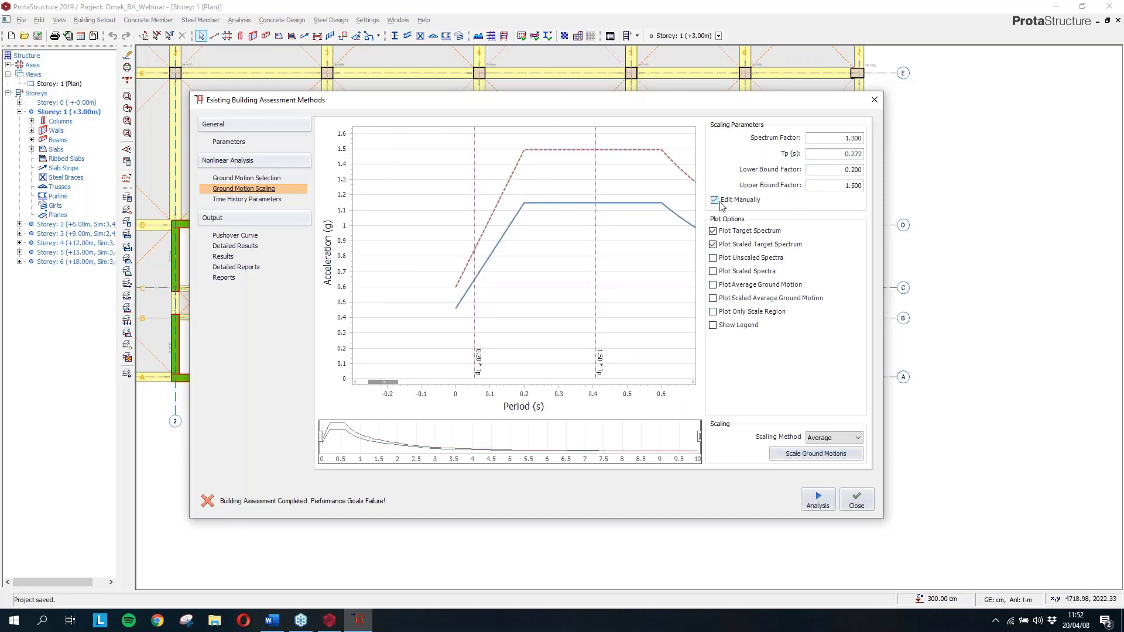
{"action": "double_click", "coordinate": [843, 154]}
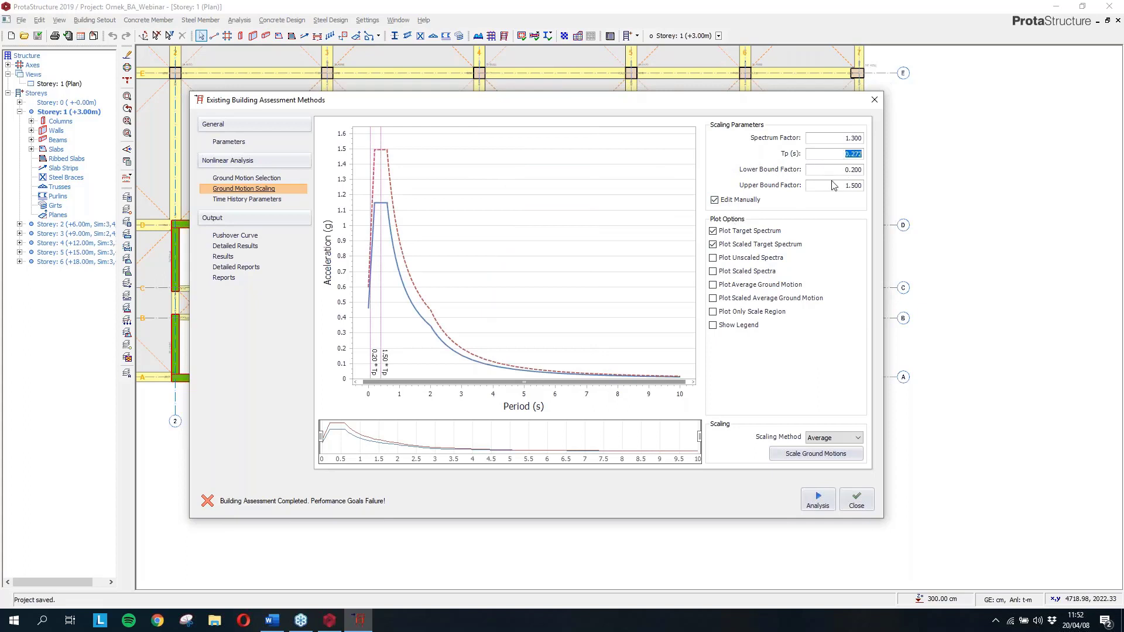
{"action": "type", "text": "1"}
{"action": "key", "text": "shift+Tab"}
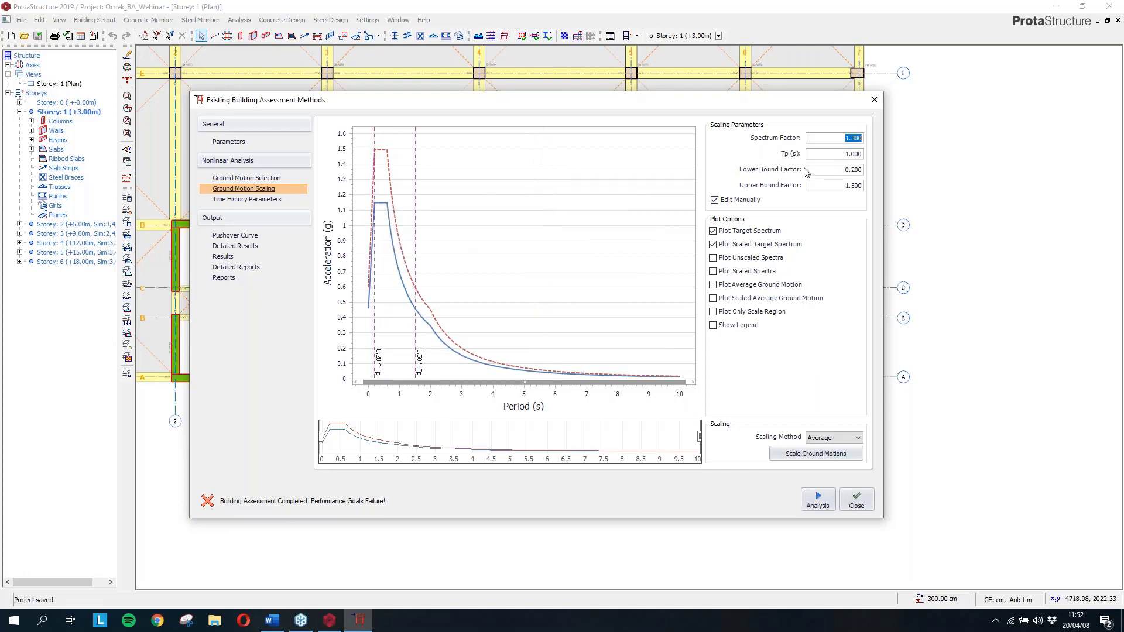
Rescale the single ground motion with the Average method and restrict the plot to the scale region
{"action": "mouse_move", "coordinate": [438, 198]}
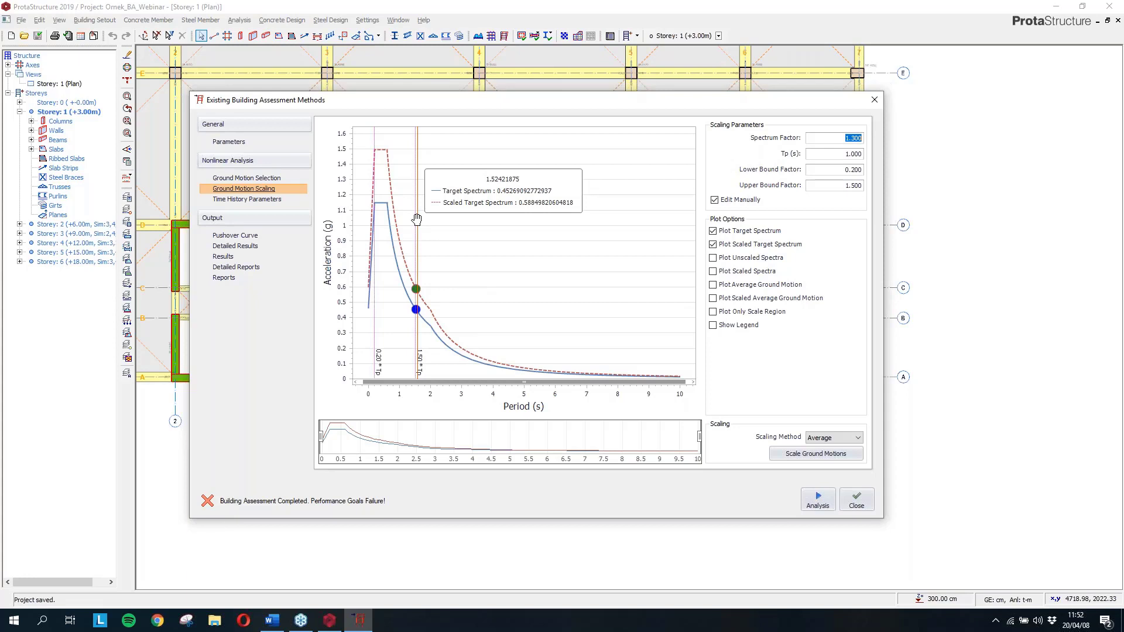
{"action": "left_click", "coordinate": [790, 454]}
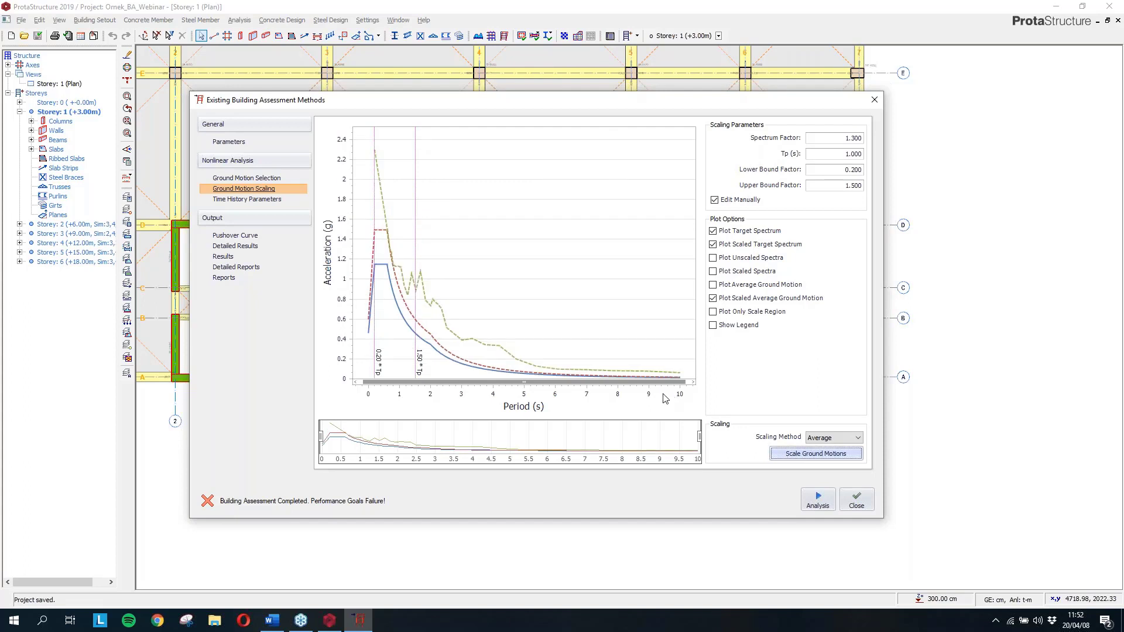
{"action": "left_click", "coordinate": [750, 315]}
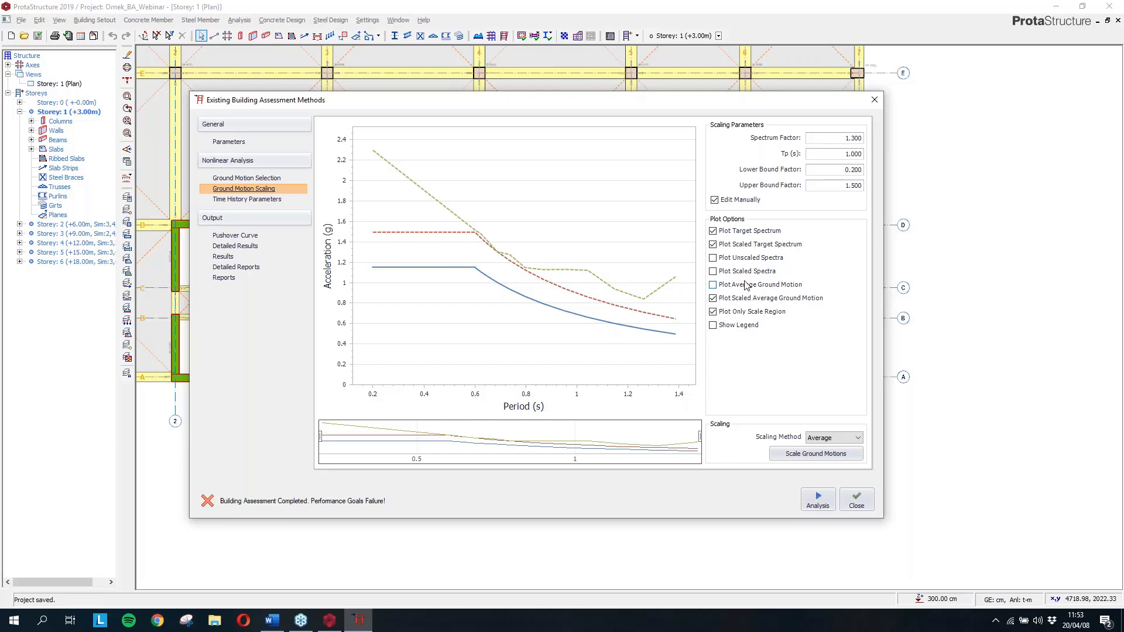
Restore the default set of ground motions and rescale them with the Average method using the manual parameters
{"action": "left_click", "coordinate": [274, 178]}
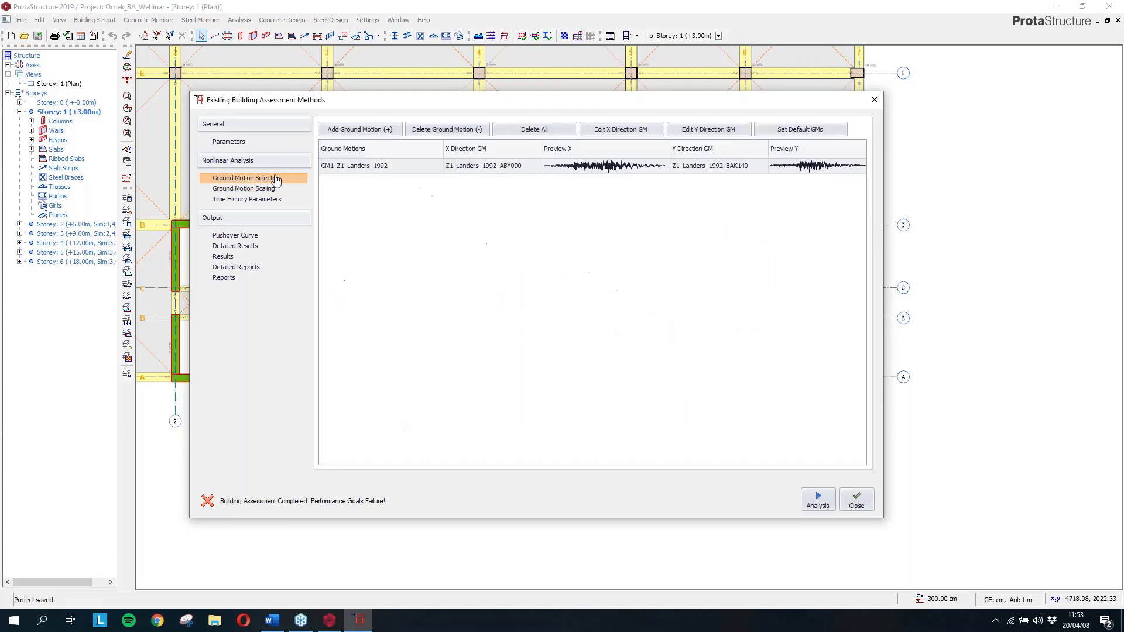
{"action": "left_click", "coordinate": [815, 130]}
{"action": "left_click", "coordinate": [244, 188]}
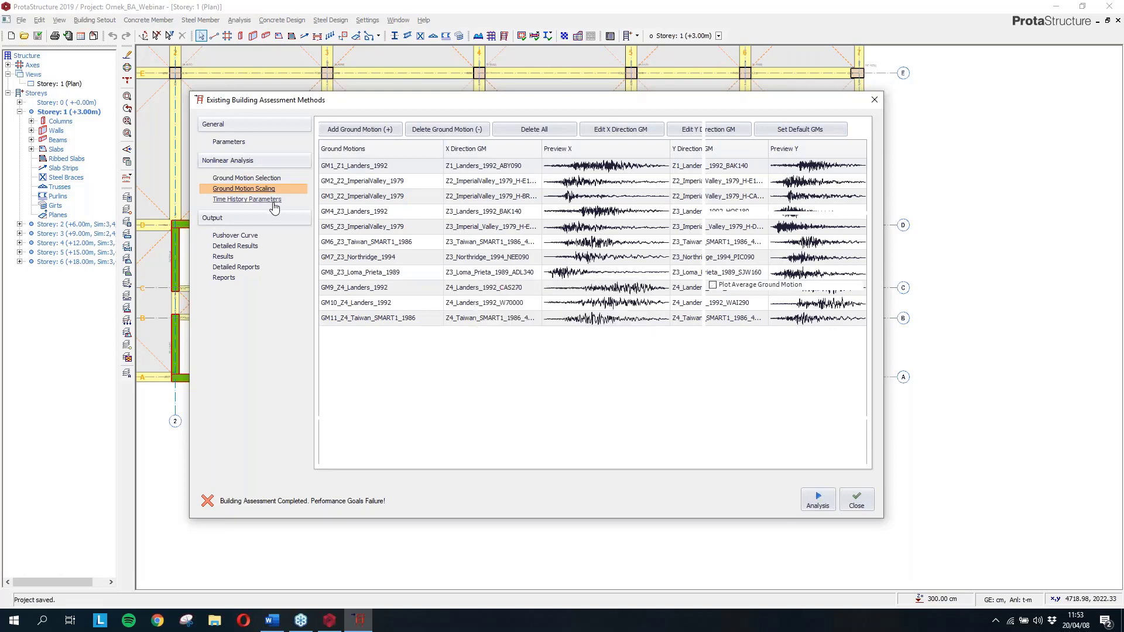
{"action": "left_click", "coordinate": [820, 454]}
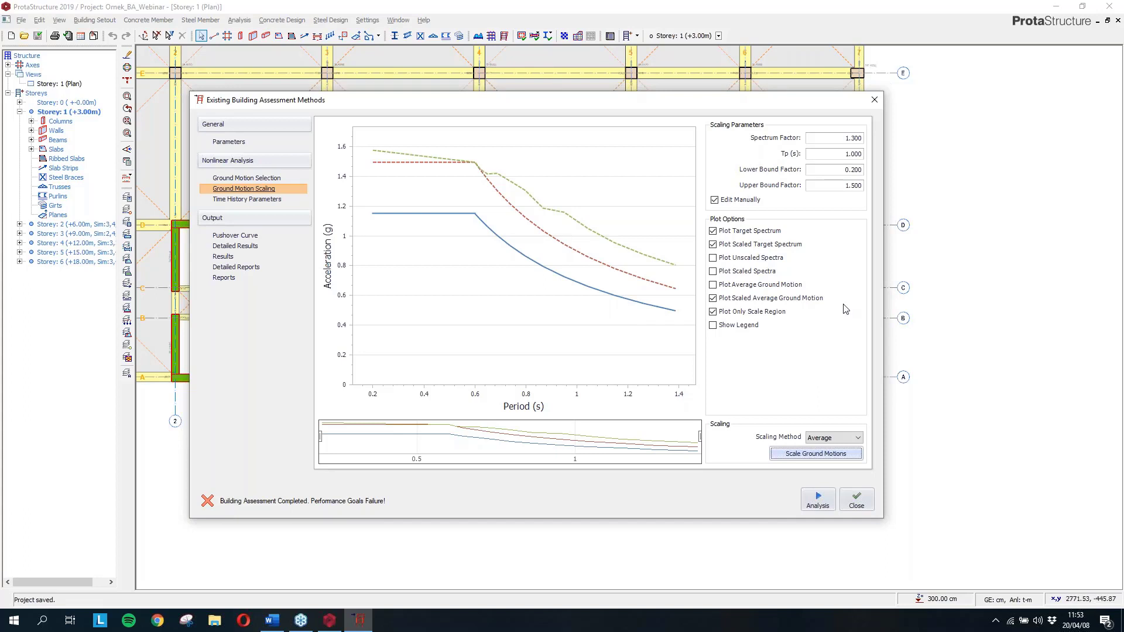
Show the full period range again, set the Lower Bound Factor to 0.500, and rescale the ground motions
{"action": "left_click", "coordinate": [863, 138]}
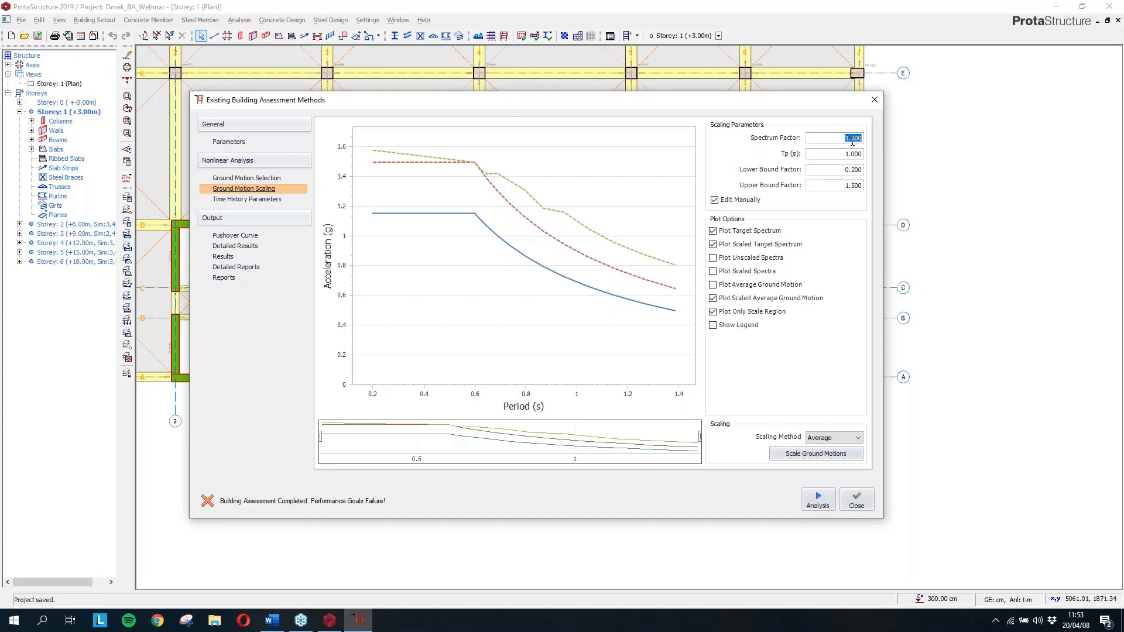
{"action": "left_click", "coordinate": [747, 314]}
{"action": "left_click", "coordinate": [848, 169]}
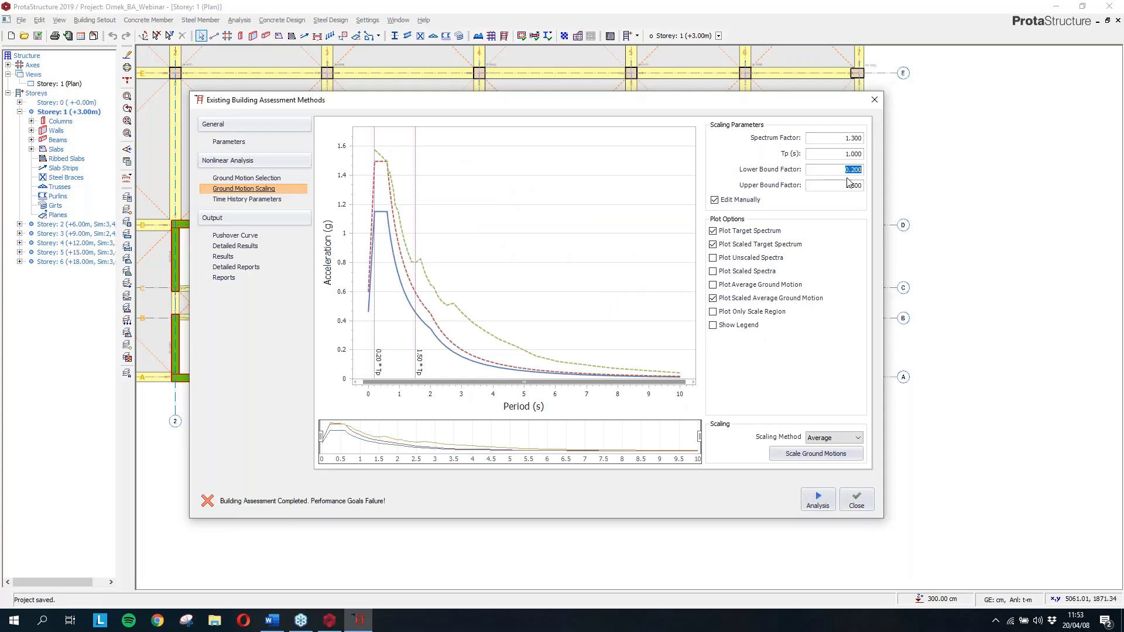
{"action": "type", "text": "0.100"}
{"action": "left_click", "coordinate": [848, 185]}
{"action": "left_click", "coordinate": [843, 170]}
{"action": "type", "text": "0"}
{"action": "double_click", "coordinate": [860, 185]}
{"action": "left_click", "coordinate": [816, 452]}
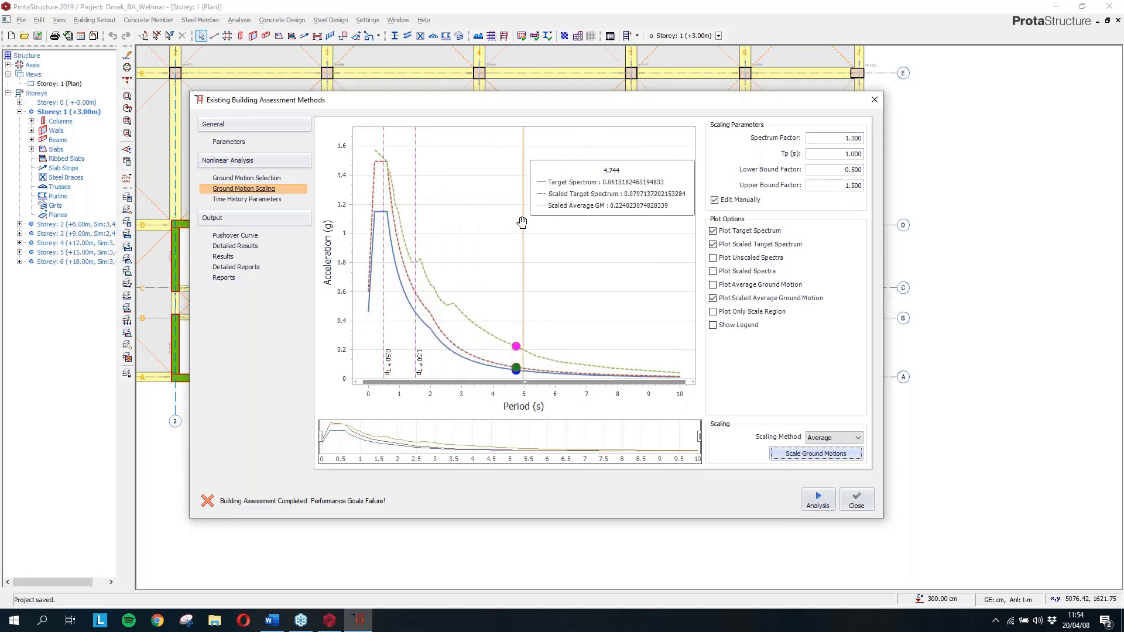
Plot only the scale region and preview the individual scaled spectra, leaving the scaled average to compare with the scaled target spectrum
{"action": "left_click", "coordinate": [739, 311]}
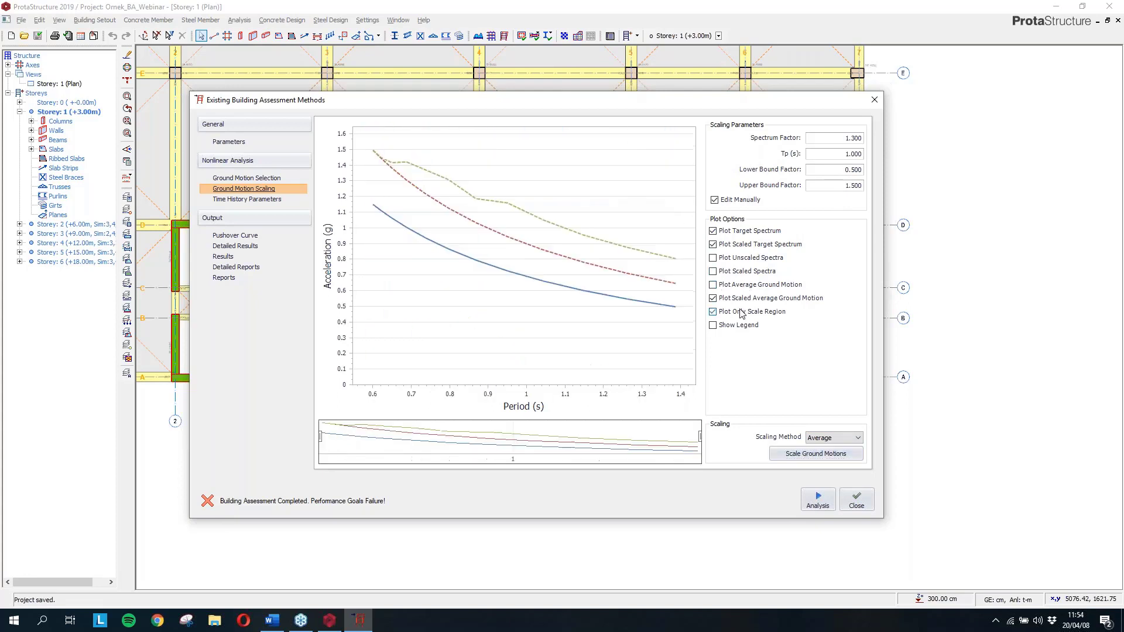
{"action": "left_click", "coordinate": [743, 274]}
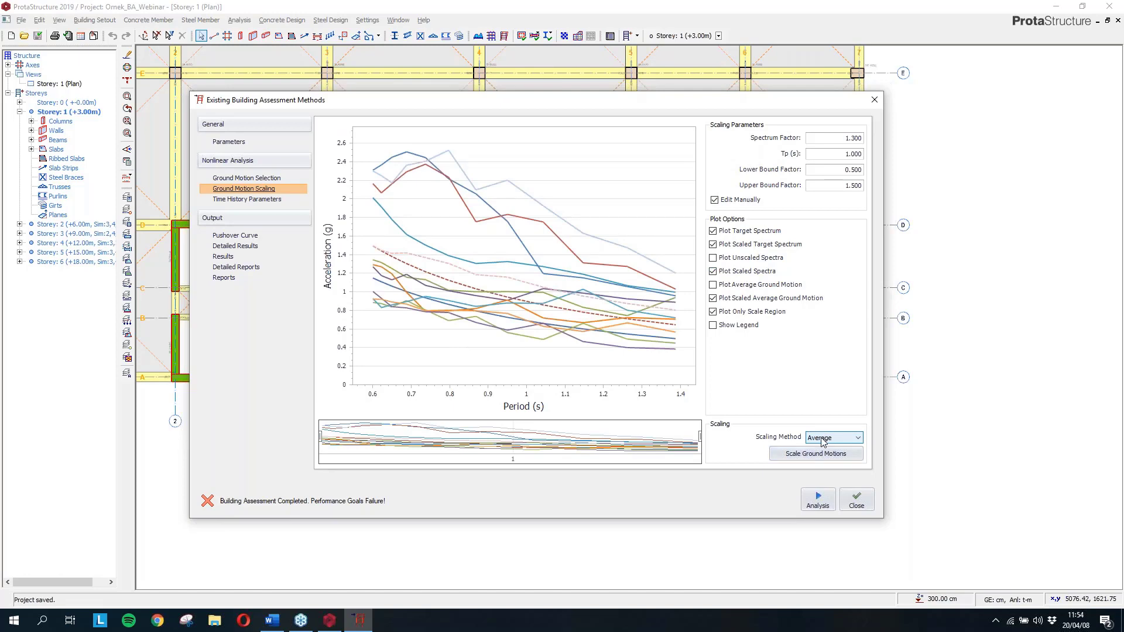
{"action": "mouse_move", "coordinate": [638, 333]}
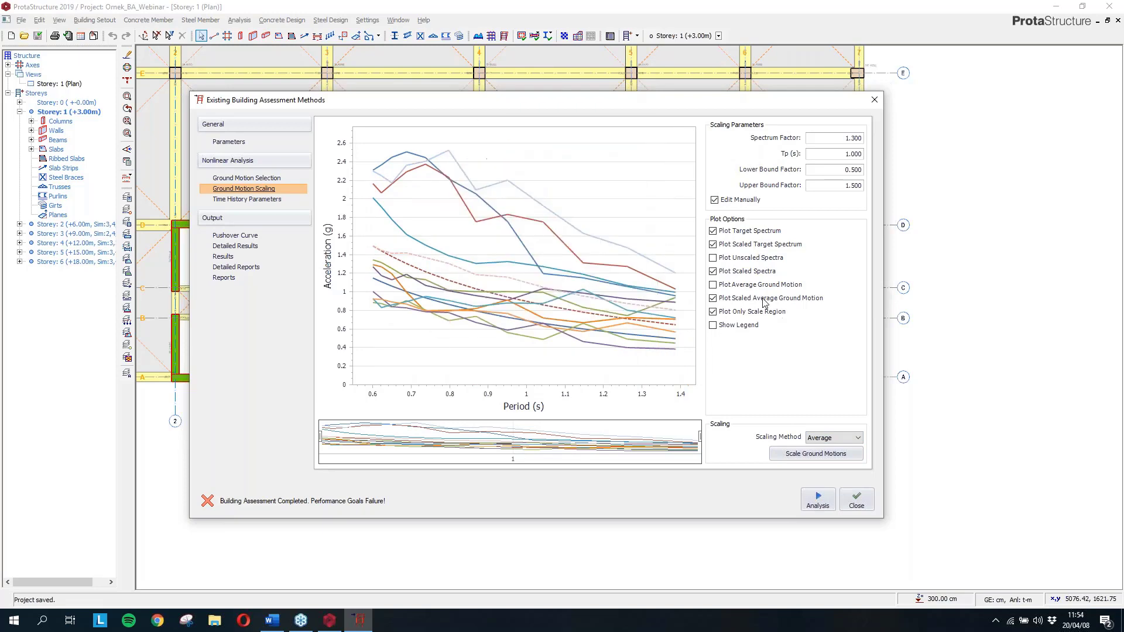
{"action": "left_click", "coordinate": [740, 276]}
{"action": "mouse_move", "coordinate": [428, 198]}
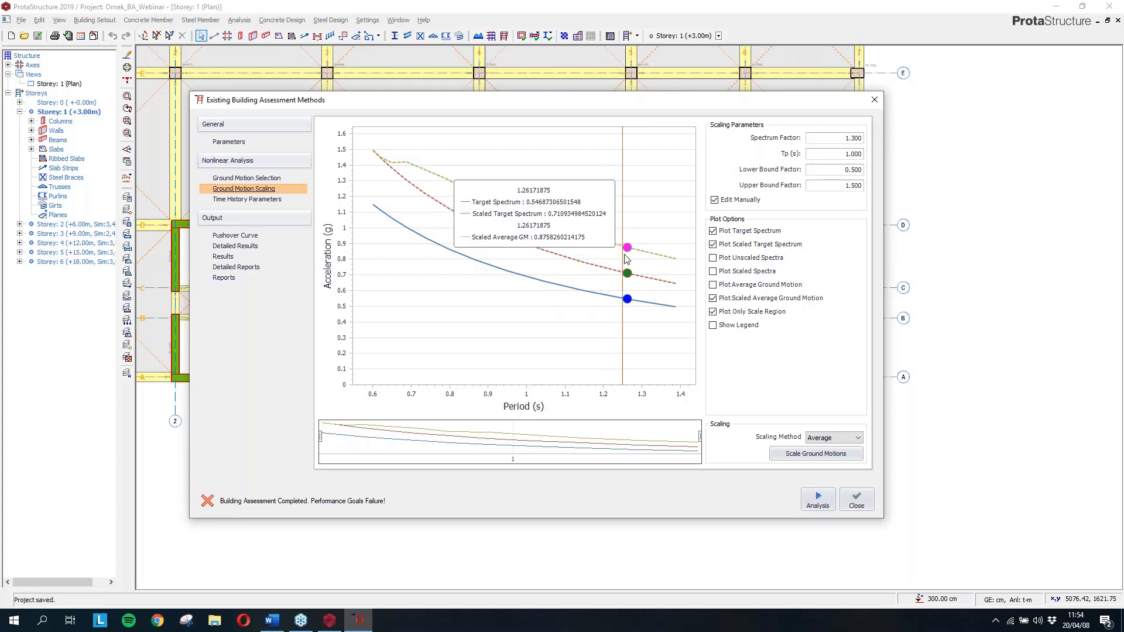
Preview the unscaled spectra and the unscaled average ground motion in the plot, hiding each one again
{"action": "left_click", "coordinate": [752, 259]}
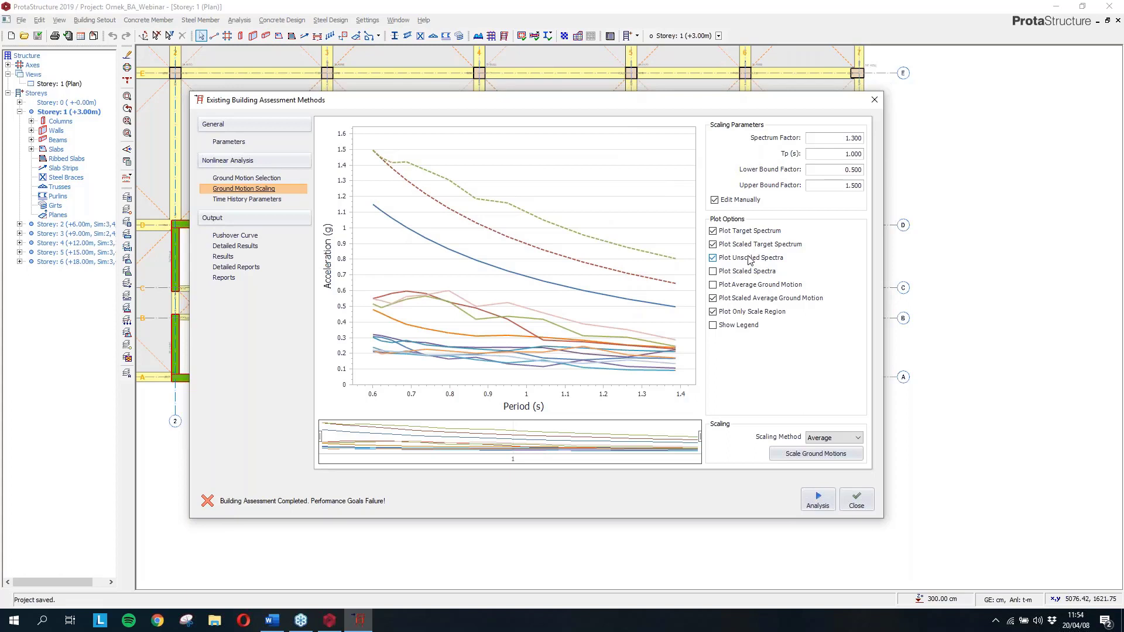
{"action": "left_click", "coordinate": [751, 259]}
{"action": "left_click", "coordinate": [755, 285]}
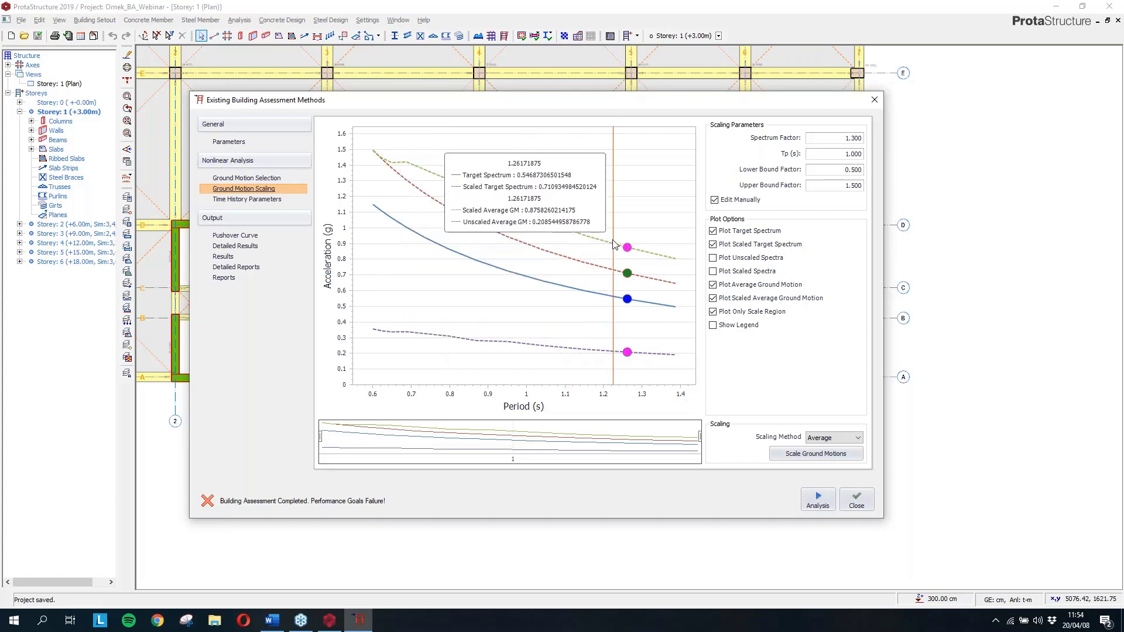
{"action": "left_click", "coordinate": [761, 290]}
Switch the scaling method to Each Spectrum and rescale the ground motions after checking their current time history scale factors
{"action": "left_click", "coordinate": [843, 438]}
{"action": "left_click", "coordinate": [841, 458]}
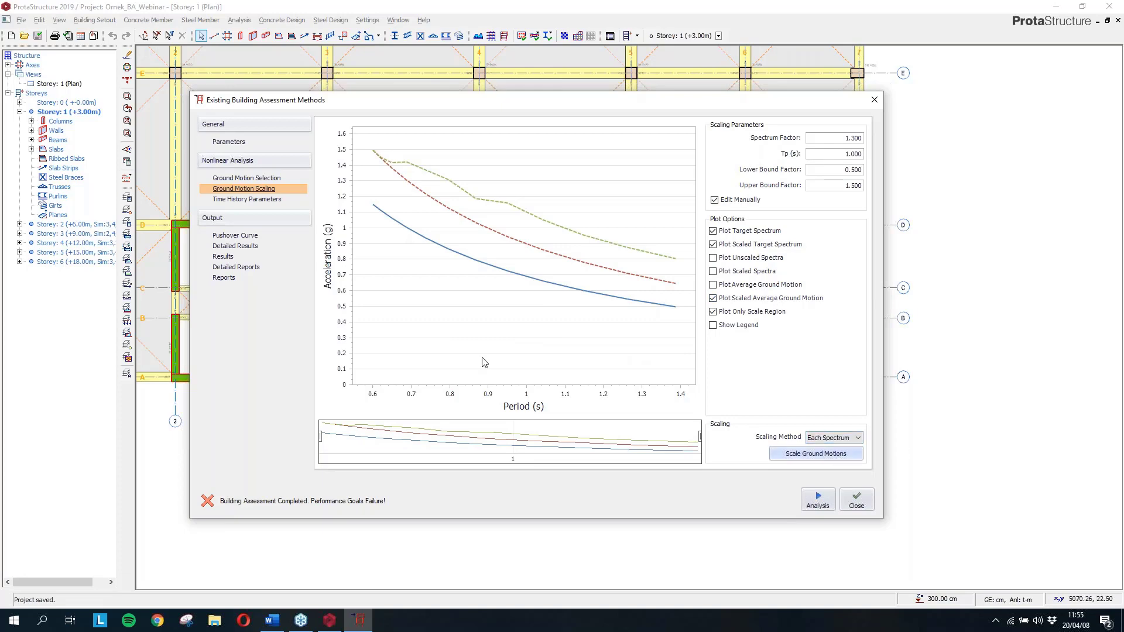
{"action": "left_click", "coordinate": [253, 200]}
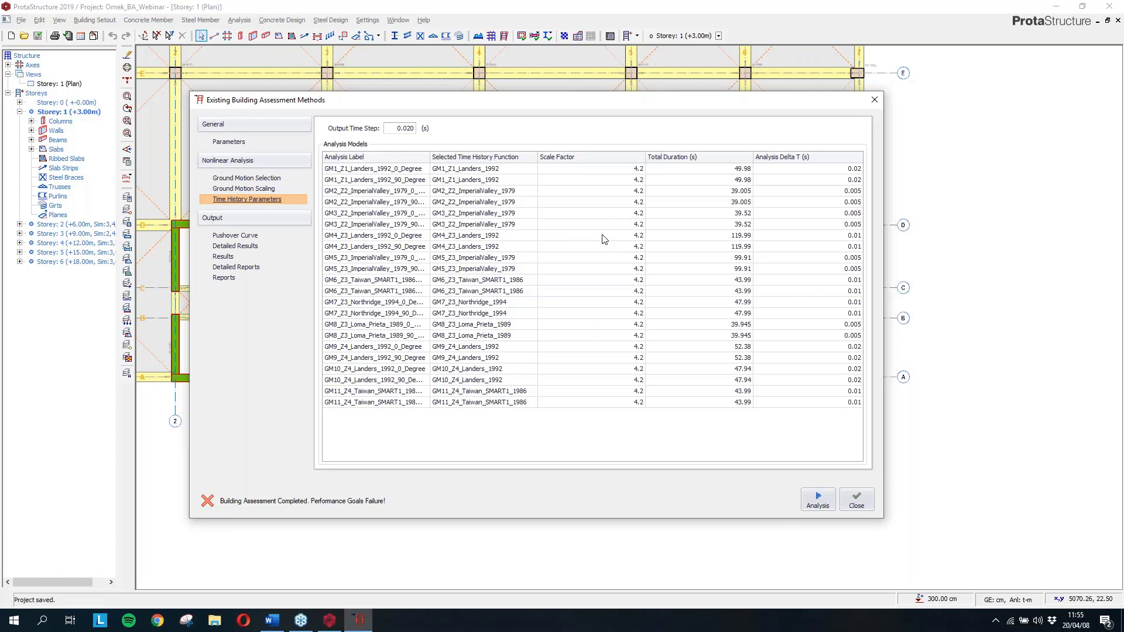
{"action": "left_click", "coordinate": [269, 189]}
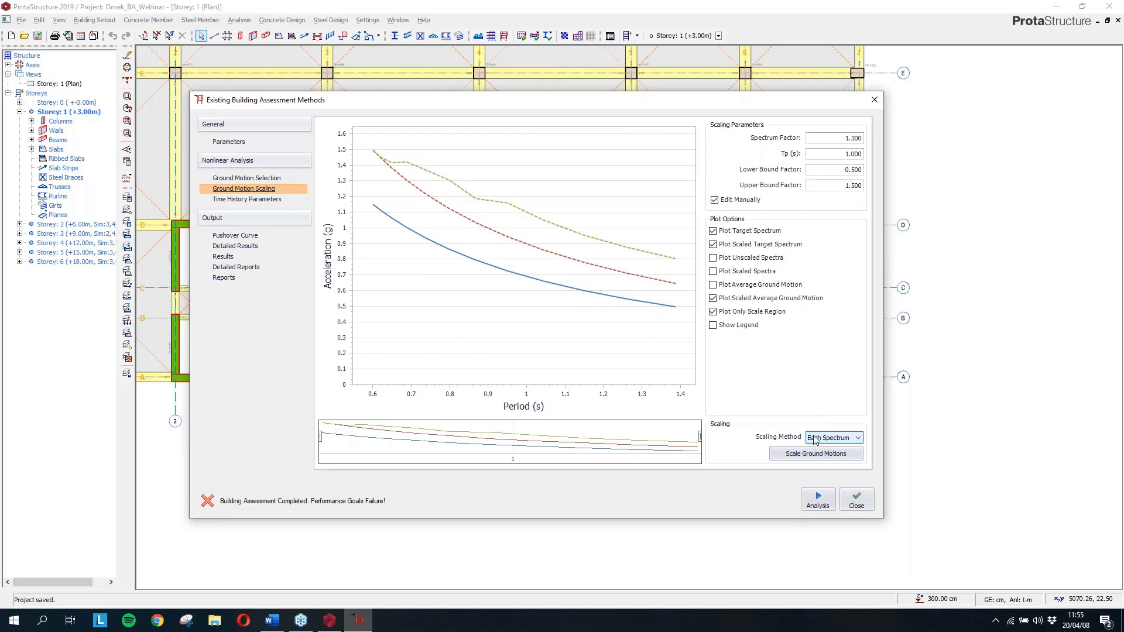
{"action": "left_click", "coordinate": [813, 456]}
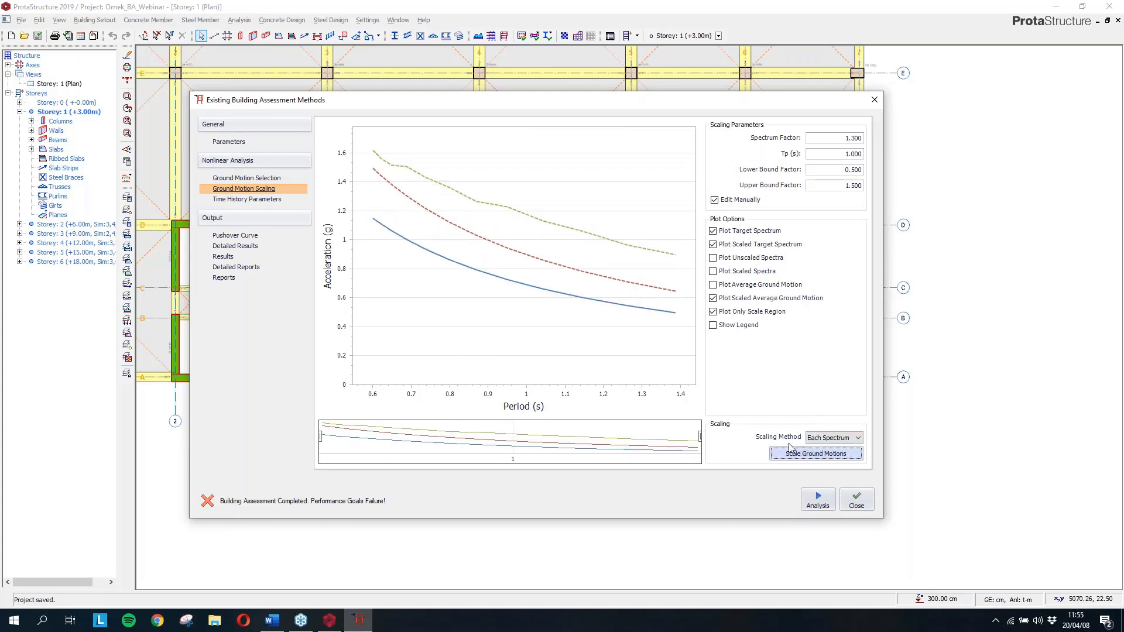
Plot the scaled spectra over the full period range without the scaled average, and check the records' time history scale factors
{"action": "left_click", "coordinate": [746, 299]}
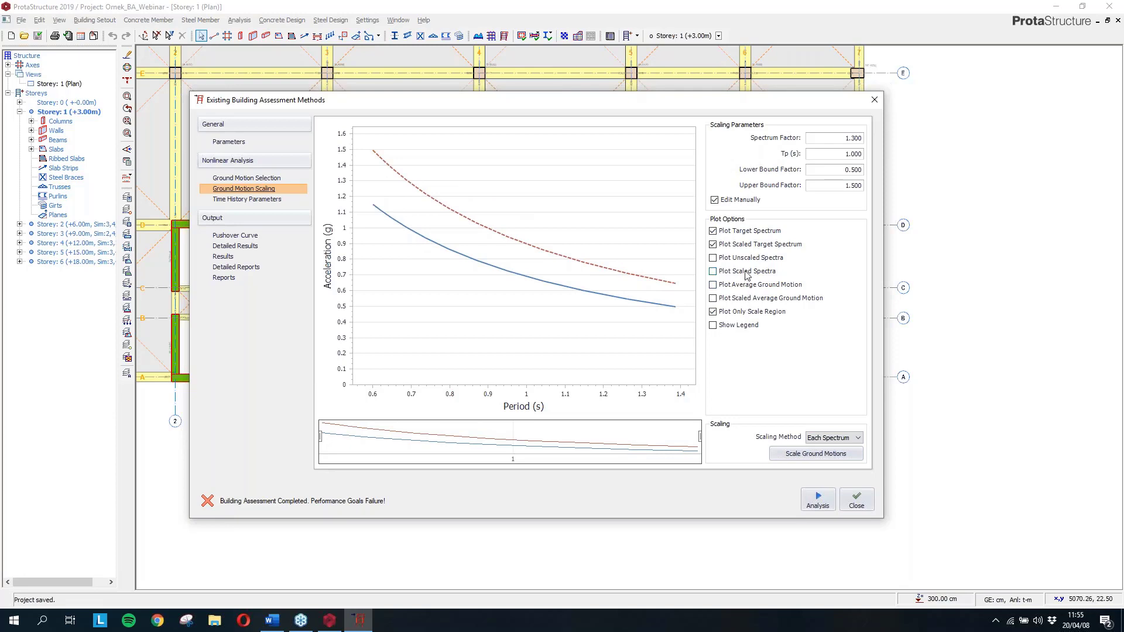
{"action": "left_click", "coordinate": [746, 272]}
{"action": "mouse_move", "coordinate": [402, 215]}
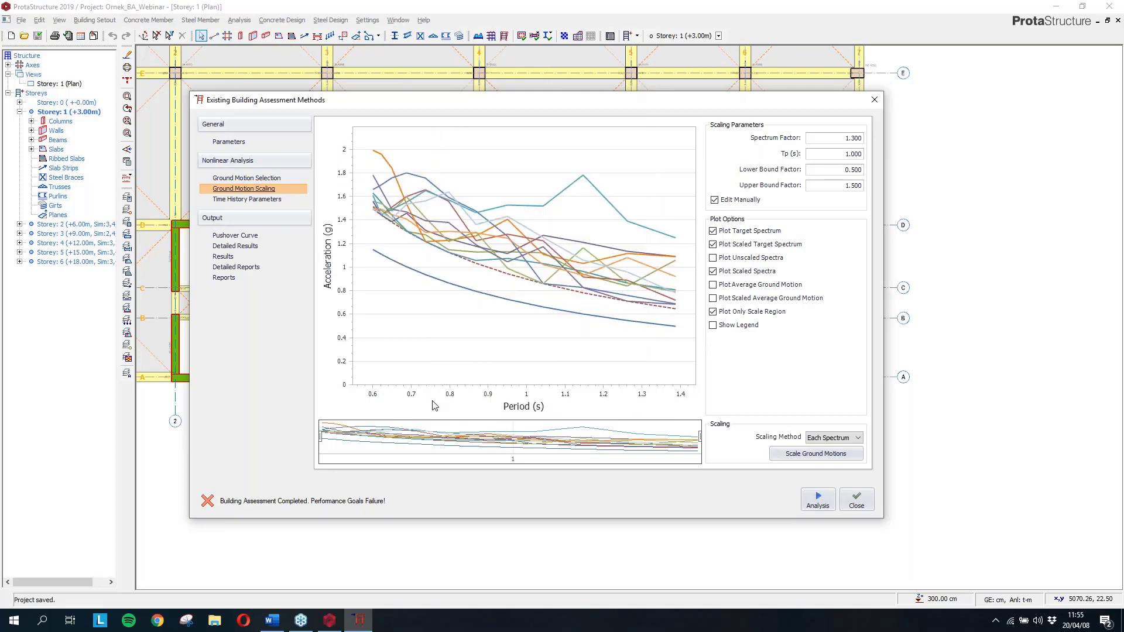
{"action": "left_click", "coordinate": [736, 314]}
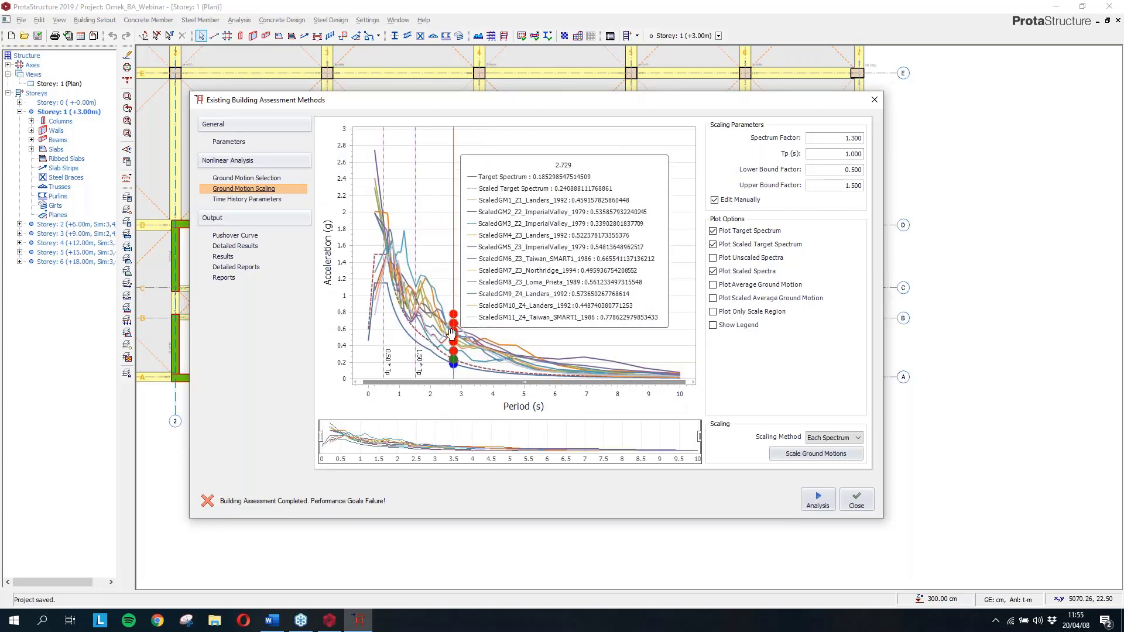
{"action": "left_click", "coordinate": [247, 199]}
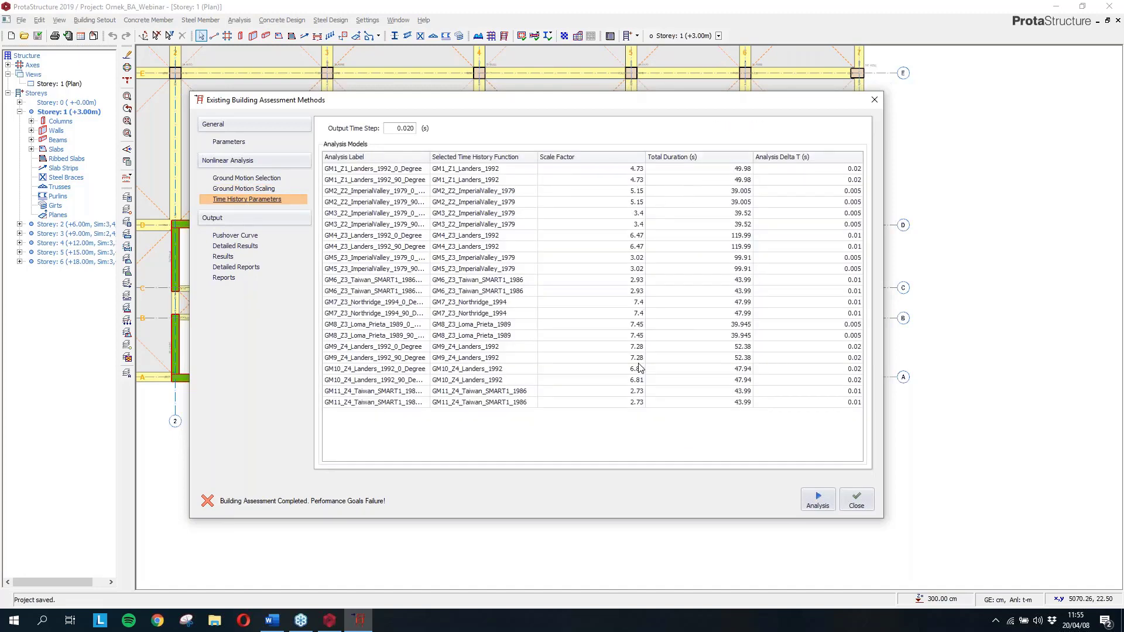
Delete ground motions GM2 to GM11 so that GM1_Z1_Landers_1992 is the only selected record
{"action": "left_click", "coordinate": [251, 179]}
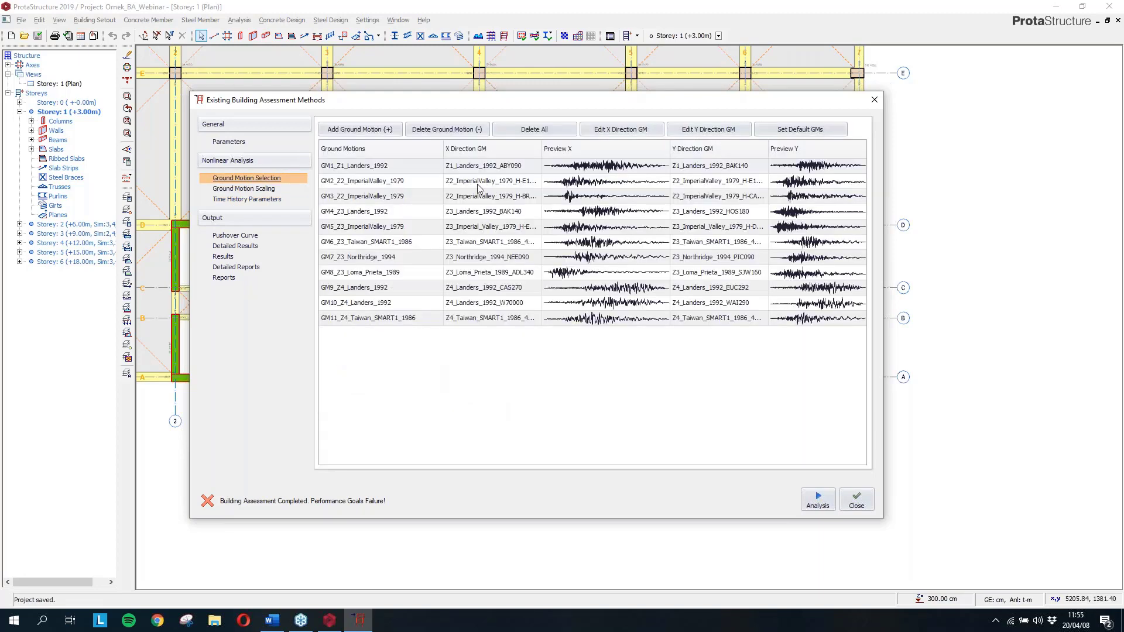
{"action": "left_click", "coordinate": [487, 184]}
{"action": "key", "text": "Delete"}
{"action": "key", "text": "Delete"}
{"action": "key", "text": "Delete"}
{"action": "key", "text": "Delete"}
{"action": "key", "text": "Delete"}
{"action": "key", "text": "Delete"}
{"action": "key", "text": "Delete"}
{"action": "key", "text": "Delete"}
{"action": "key", "text": "Delete"}
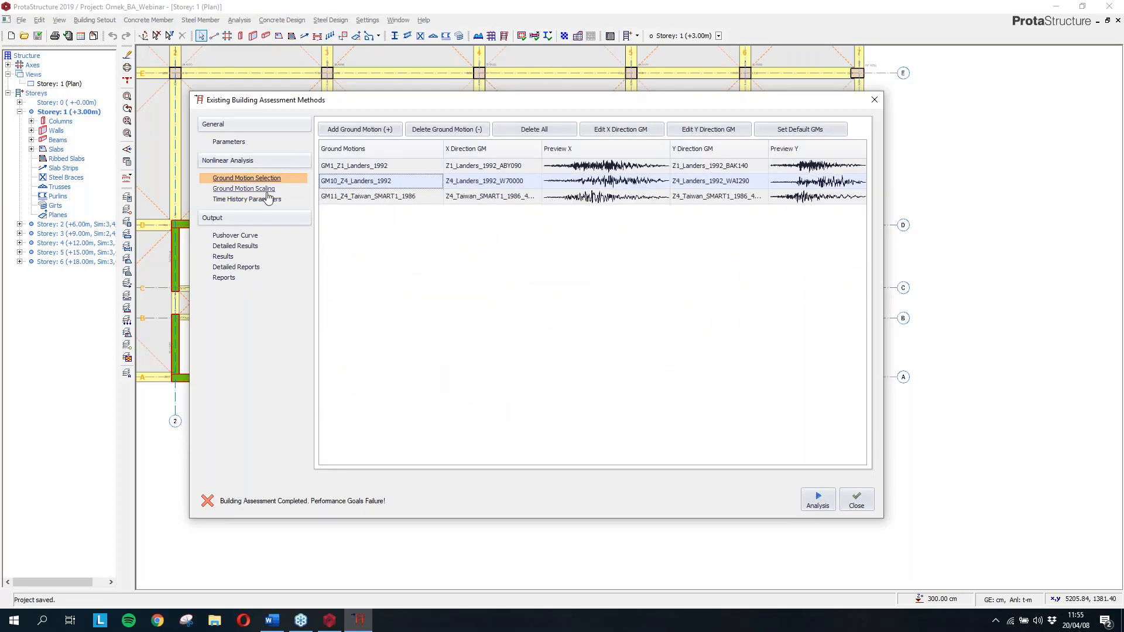
{"action": "left_click", "coordinate": [260, 191]}
{"action": "left_click", "coordinate": [255, 179]}
{"action": "left_click", "coordinate": [351, 181]}
{"action": "key", "text": "Delete"}
Rescale the Landers record with the Each Spectrum method and run the nonlinear analysis, accepting the list from the rebar data check
{"action": "left_click", "coordinate": [260, 190]}
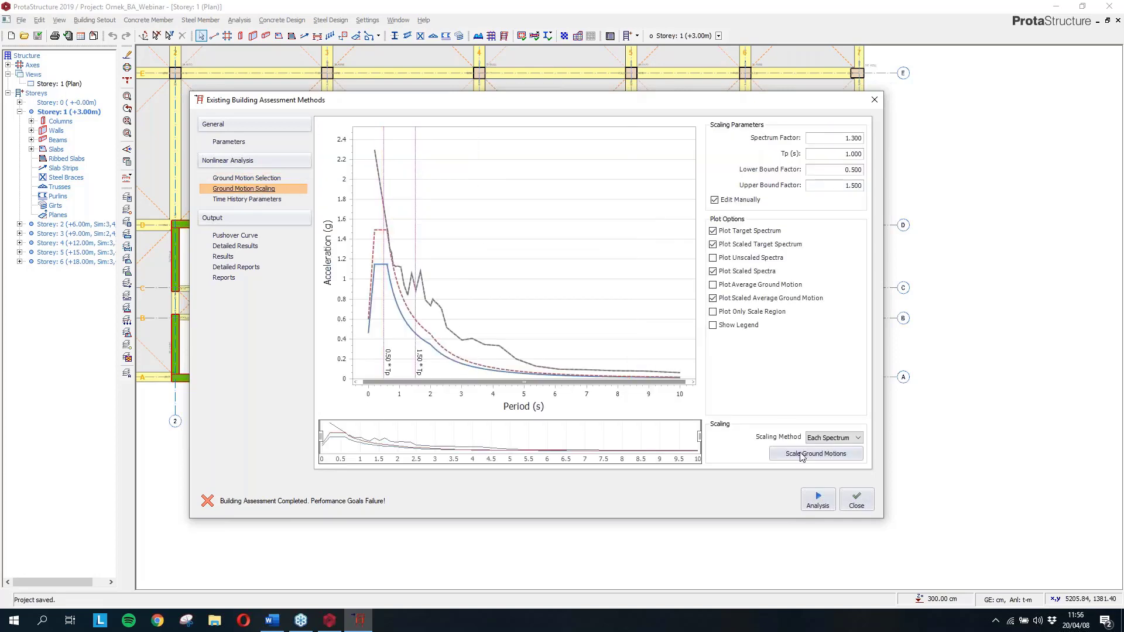
{"action": "left_click", "coordinate": [256, 200]}
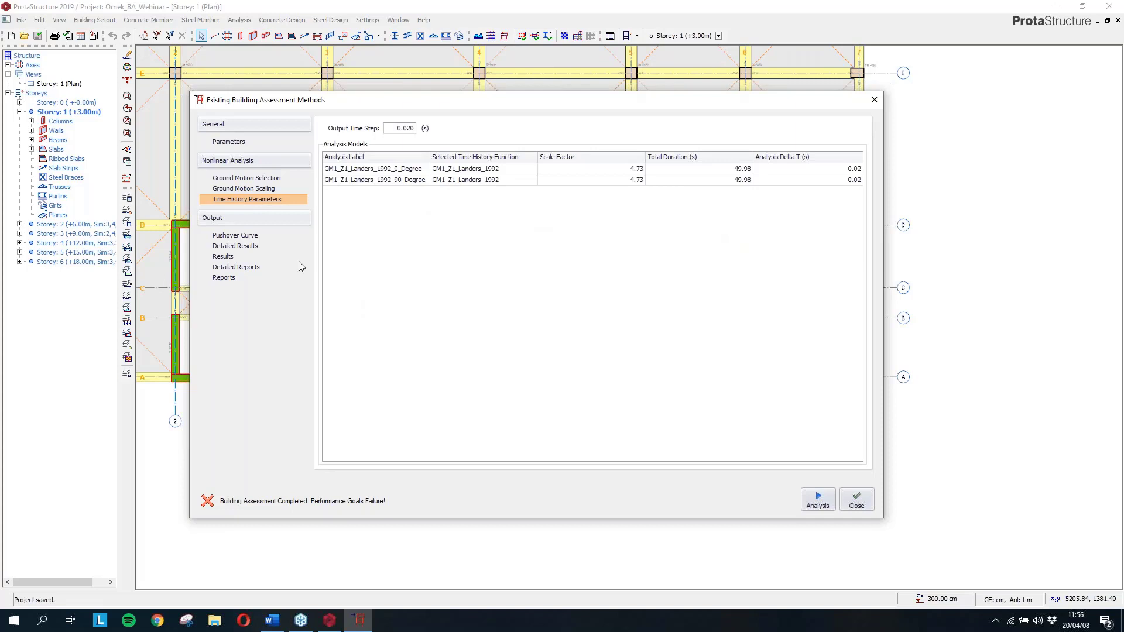
{"action": "left_click", "coordinate": [818, 502]}
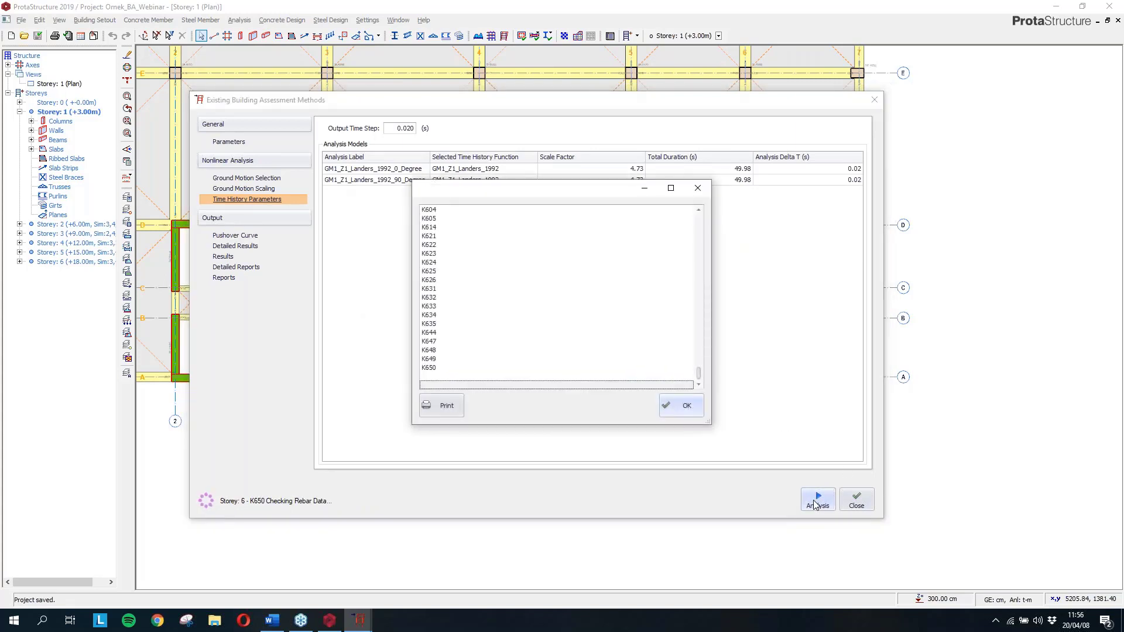
{"action": "scroll", "coordinate": [664, 366], "scroll_direction": "up", "scroll_amount": 10}
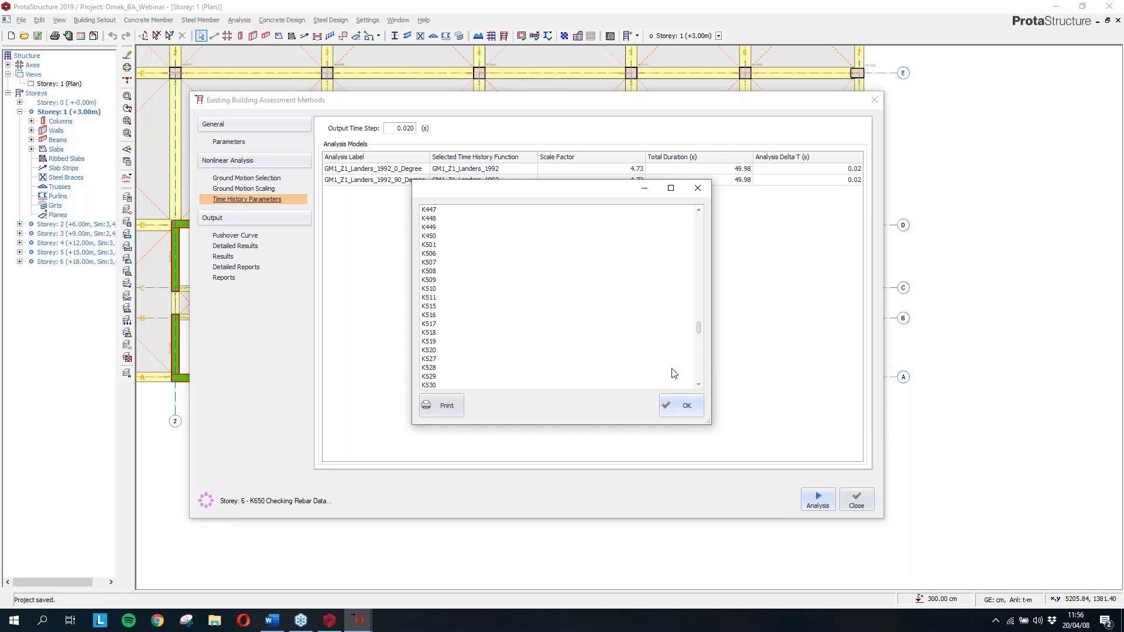
{"action": "left_click", "coordinate": [685, 406]}
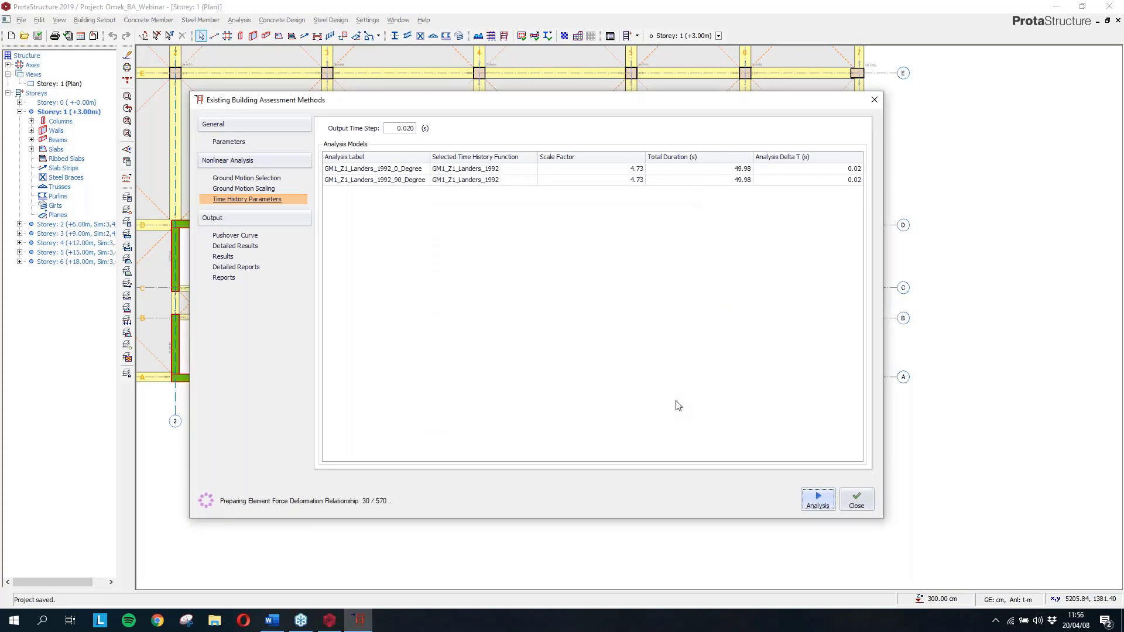
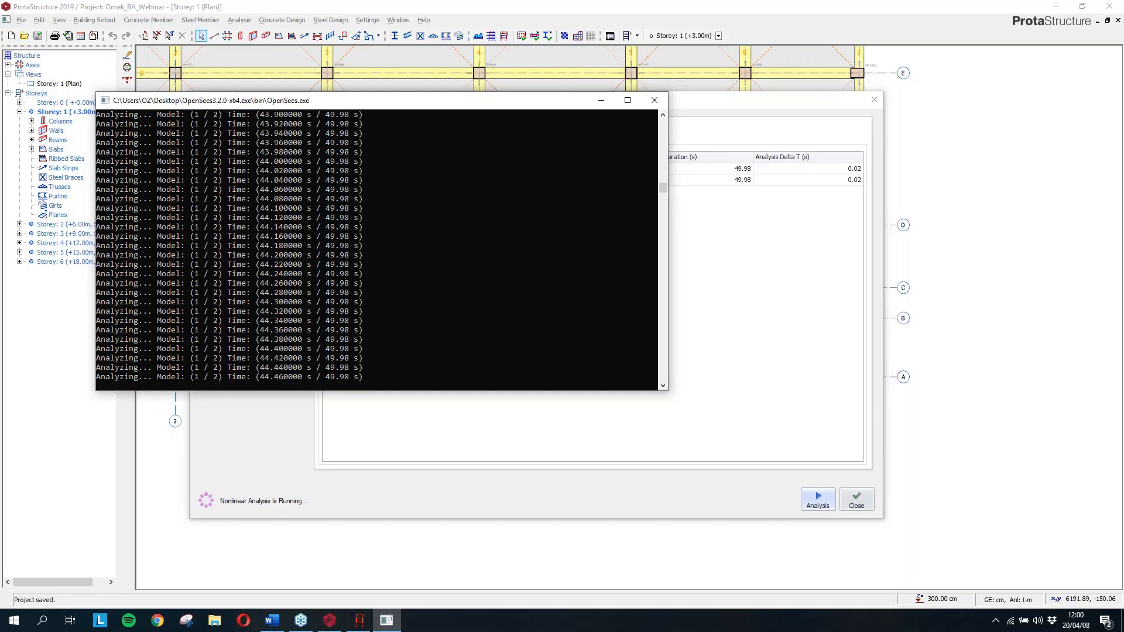
Move the OpenSees console window clear of the analysis models list while the analysis runs
{"action": "left_click_drag", "start_coordinate": [516, 103], "coordinate": [732, 124]}
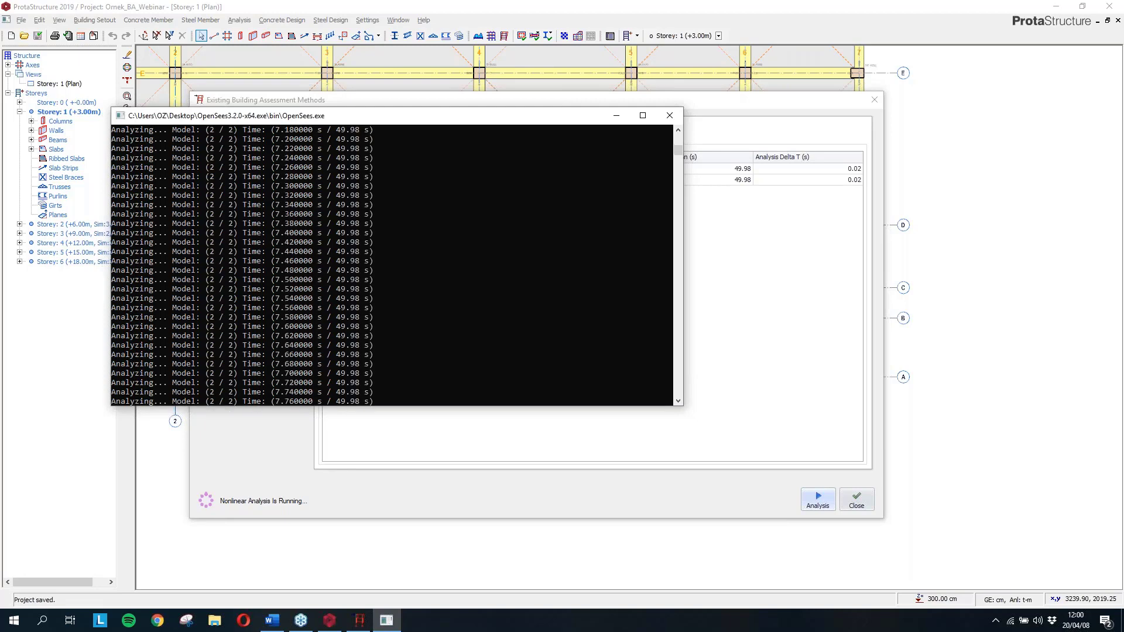
{"action": "left_click_drag", "start_coordinate": [568, 117], "coordinate": [536, 265]}
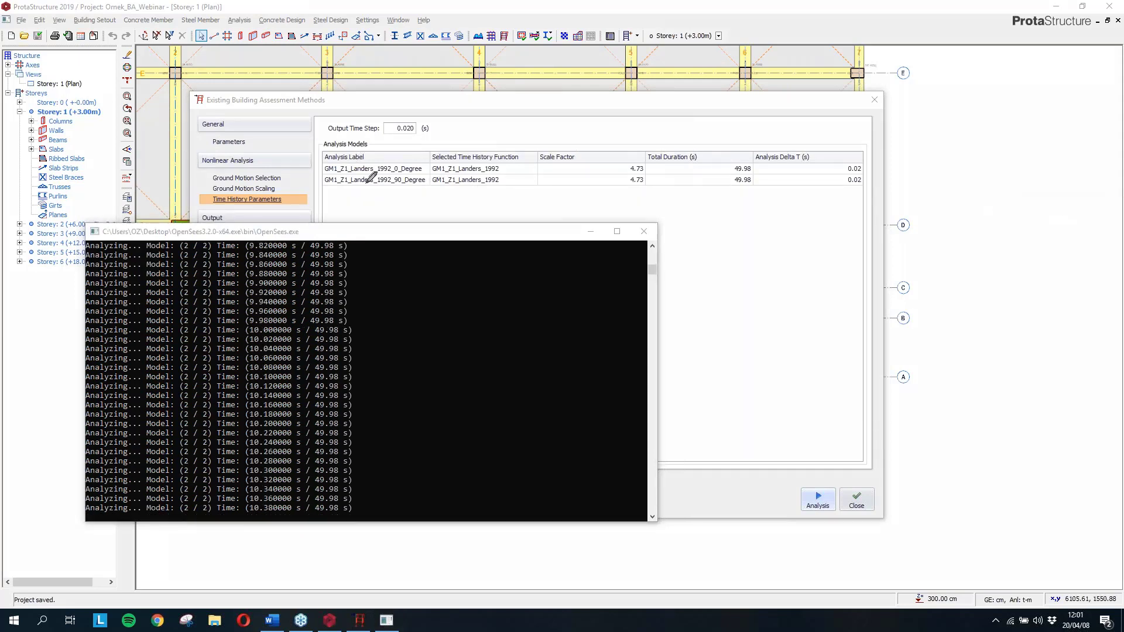
{"action": "mouse_move", "coordinate": [379, 163]}
{"action": "left_mouse_down"}
{"action": "mouse_move", "coordinate": [331, 151]}
{"action": "mouse_move", "coordinate": [319, 177]}
{"action": "mouse_move", "coordinate": [410, 189]}
{"action": "mouse_move", "coordinate": [371, 161]}
{"action": "left_mouse_up"}
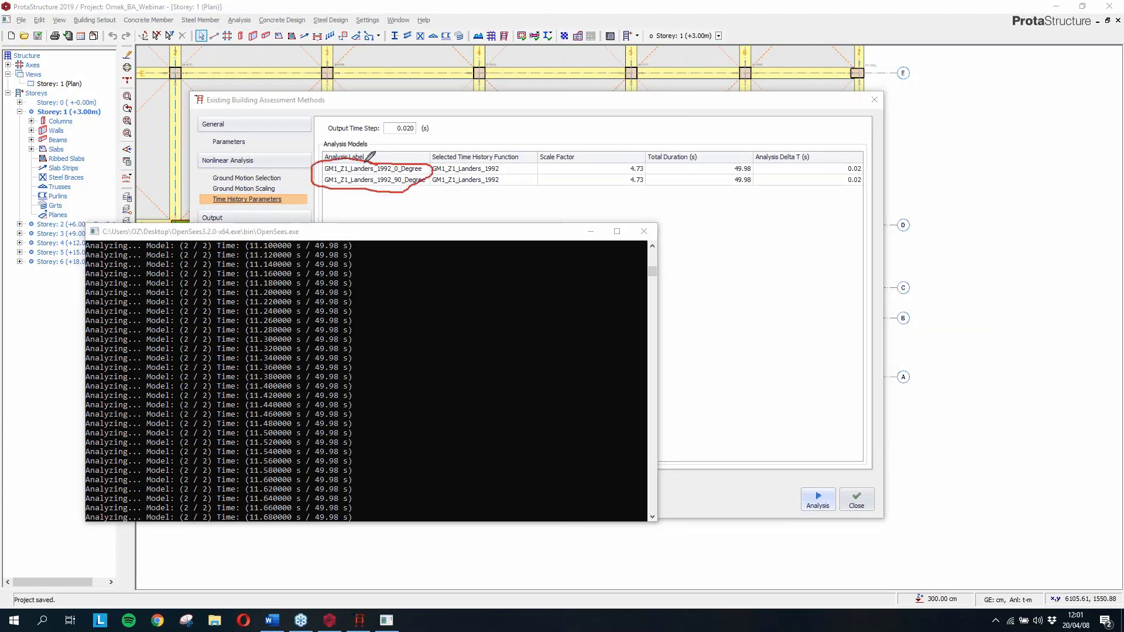
{"action": "mouse_move", "coordinate": [714, 231]}
{"action": "left_mouse_down"}
{"action": "mouse_move", "coordinate": [709, 328]}
{"action": "mouse_move", "coordinate": [785, 330]}
{"action": "mouse_move", "coordinate": [803, 343]}
{"action": "mouse_move", "coordinate": [718, 241]}
{"action": "mouse_move", "coordinate": [726, 209]}
{"action": "mouse_move", "coordinate": [797, 217]}
{"action": "left_mouse_up"}
{"action": "left_click_drag", "start_coordinate": [748, 181], "coordinate": [749, 228]}
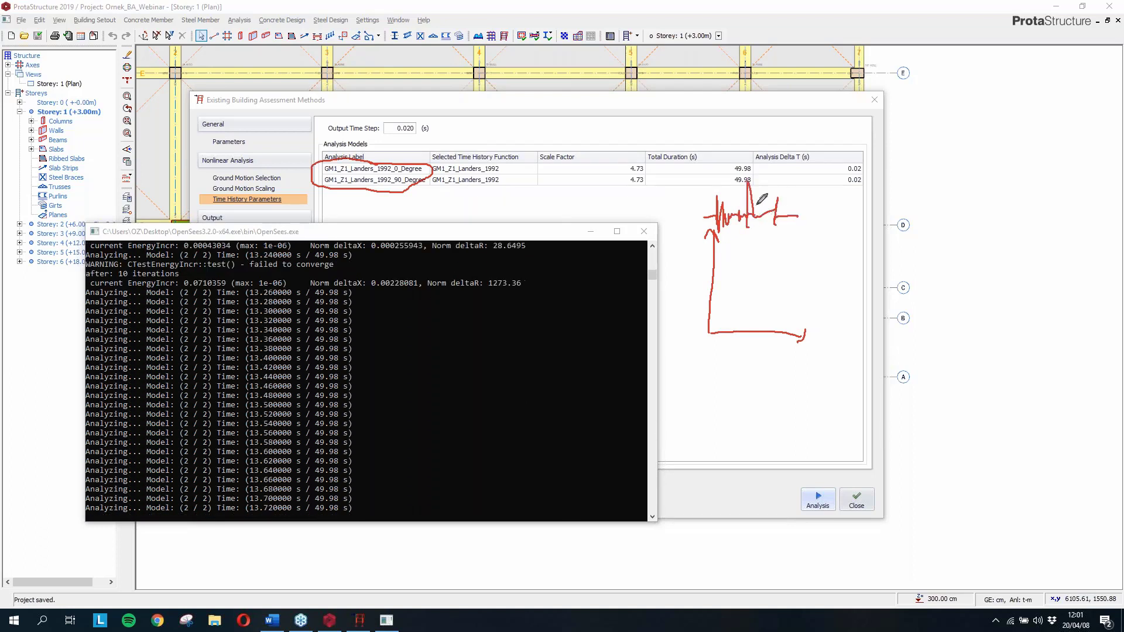
{"action": "mouse_move", "coordinate": [797, 355]}
{"action": "left_mouse_down"}
{"action": "mouse_move", "coordinate": [804, 374]}
{"action": "mouse_move", "coordinate": [822, 360]}
{"action": "mouse_move", "coordinate": [887, 358]}
{"action": "left_mouse_up"}
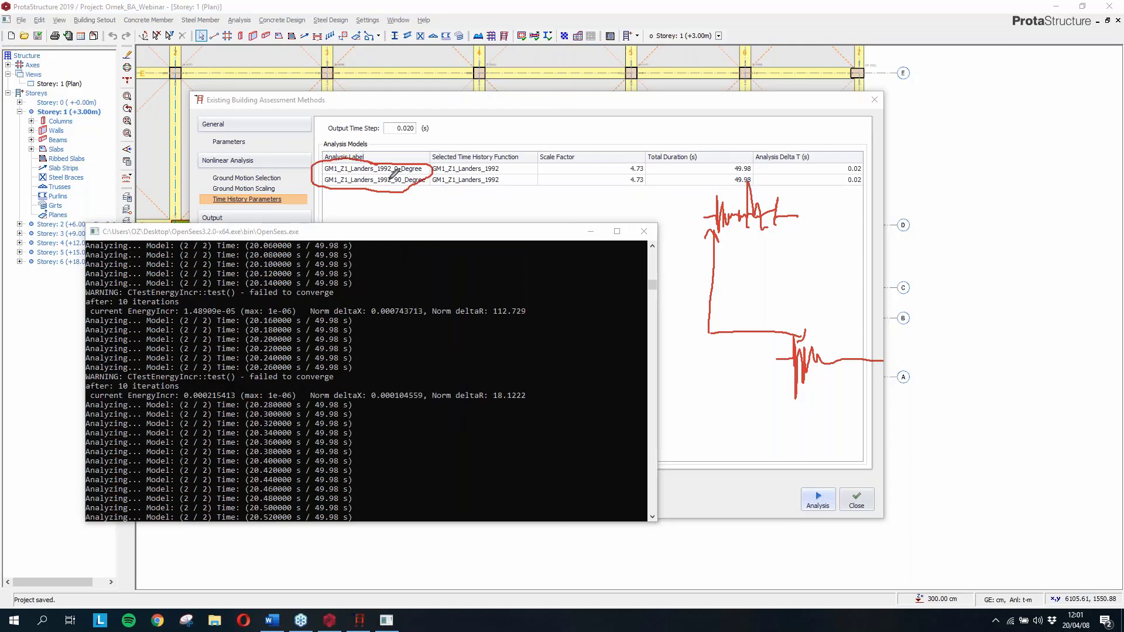
{"action": "left_click_drag", "start_coordinate": [844, 389], "coordinate": [838, 364]}
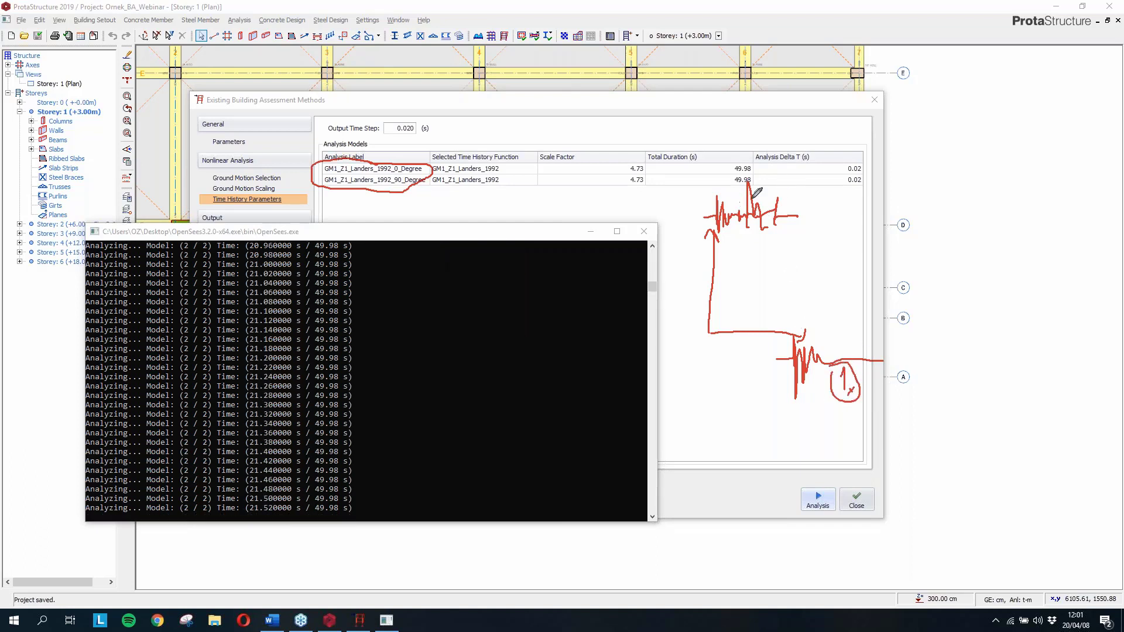
{"action": "mouse_move", "coordinate": [775, 193]}
{"action": "left_mouse_down"}
{"action": "mouse_move", "coordinate": [799, 187]}
{"action": "mouse_move", "coordinate": [805, 199]}
{"action": "mouse_move", "coordinate": [772, 190]}
{"action": "mouse_move", "coordinate": [812, 188]}
{"action": "mouse_move", "coordinate": [781, 171]}
{"action": "left_mouse_up"}
{"action": "mouse_move", "coordinate": [433, 170]}
{"action": "left_mouse_down"}
{"action": "mouse_move", "coordinate": [644, 202]}
{"action": "mouse_move", "coordinate": [686, 226]}
{"action": "left_mouse_up"}
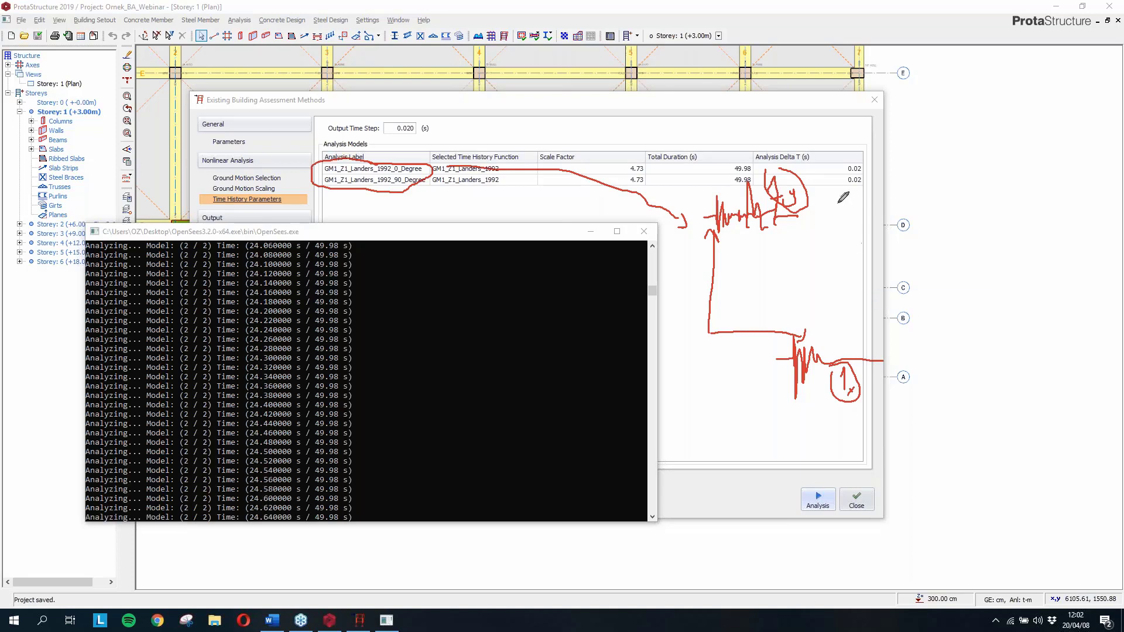
{"action": "left_click_drag", "start_coordinate": [816, 202], "coordinate": [836, 216]}
{"action": "mouse_move", "coordinate": [873, 375]}
{"action": "left_mouse_down"}
{"action": "mouse_move", "coordinate": [906, 388]}
{"action": "mouse_move", "coordinate": [919, 374]}
{"action": "mouse_move", "coordinate": [909, 403]}
{"action": "left_mouse_up"}
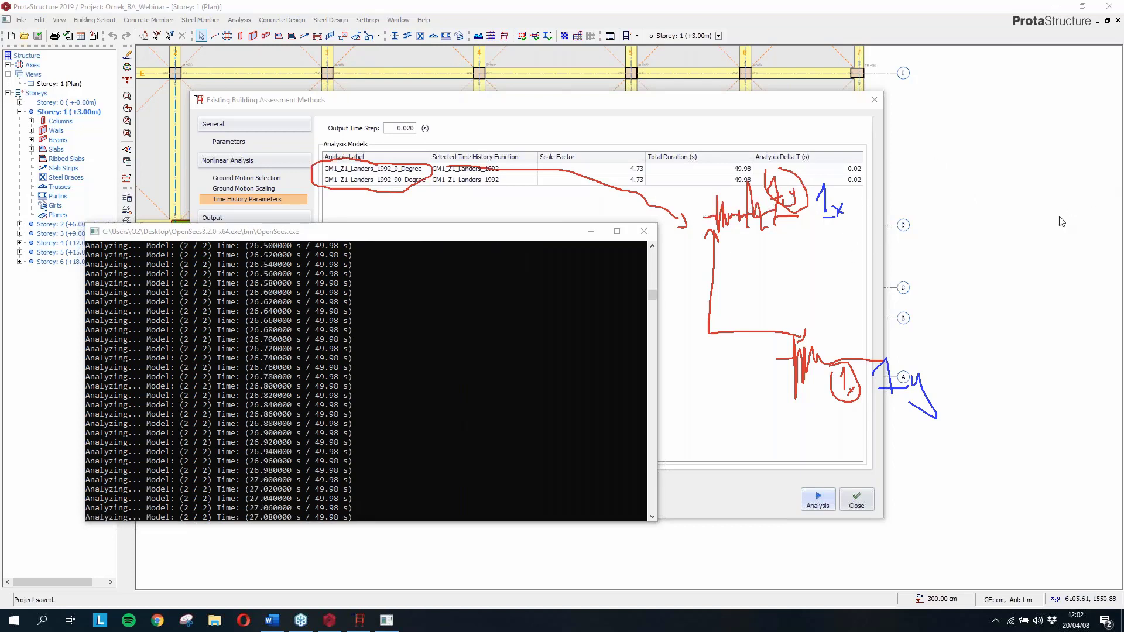
{"action": "left_click", "coordinate": [1056, 254]}
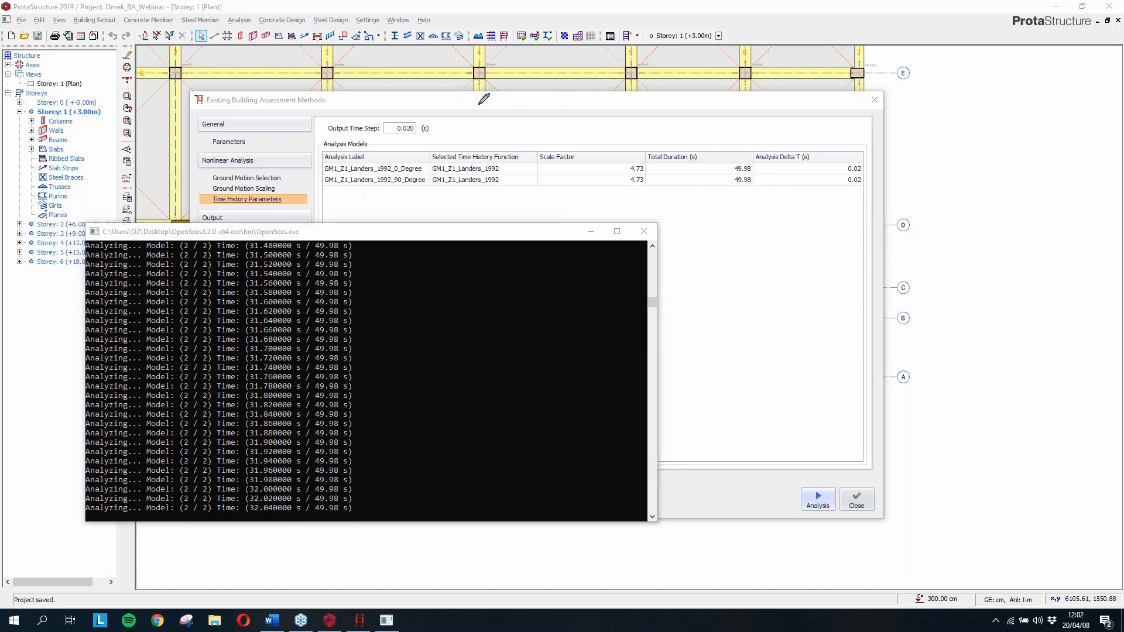
{"action": "mouse_move", "coordinate": [699, 265]}
{"action": "left_mouse_down"}
{"action": "mouse_move", "coordinate": [736, 283]}
{"action": "mouse_move", "coordinate": [789, 256]}
{"action": "left_mouse_up"}
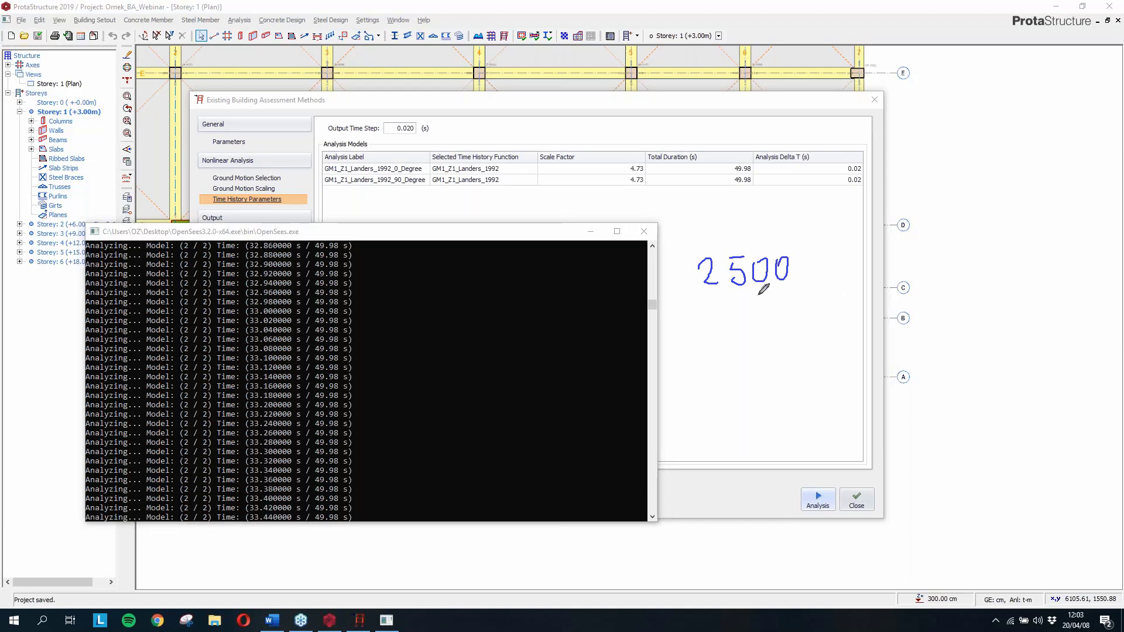
{"action": "mouse_move", "coordinate": [366, 132]}
{"action": "left_mouse_down"}
{"action": "mouse_move", "coordinate": [380, 132]}
{"action": "mouse_move", "coordinate": [370, 137]}
{"action": "left_mouse_up"}
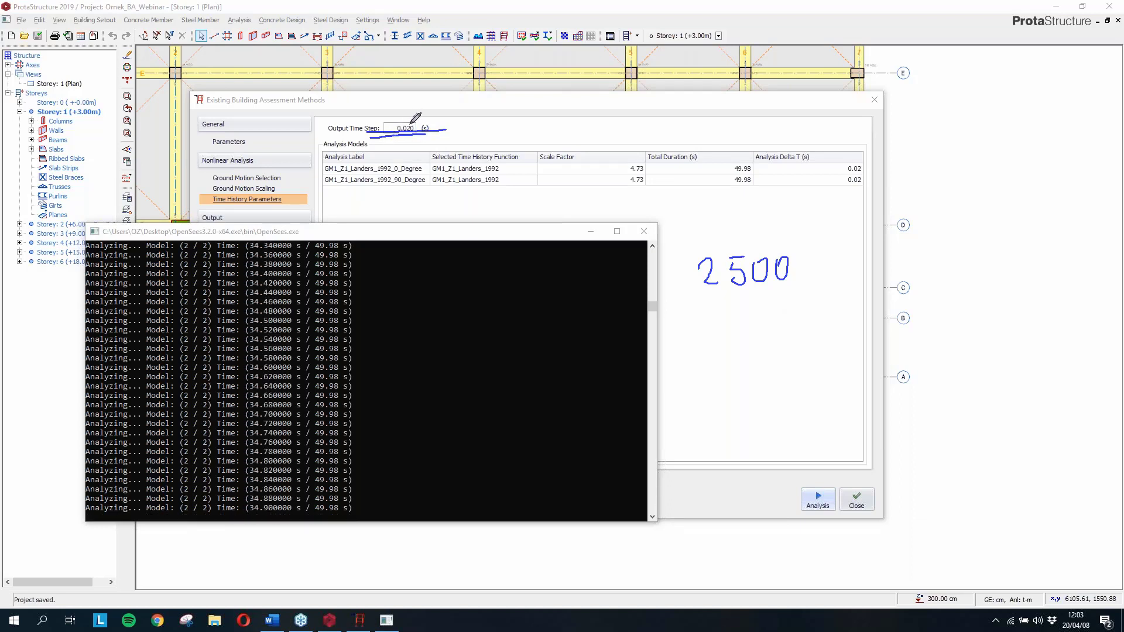
{"action": "left_click", "coordinate": [403, 115]}
{"action": "mouse_move", "coordinate": [343, 117]}
{"action": "left_mouse_down"}
{"action": "mouse_move", "coordinate": [410, 138]}
{"action": "mouse_move", "coordinate": [404, 113]}
{"action": "left_mouse_up"}
{"action": "mouse_move", "coordinate": [487, 126]}
{"action": "left_mouse_down"}
{"action": "mouse_move", "coordinate": [528, 140]}
{"action": "mouse_move", "coordinate": [617, 128]}
{"action": "mouse_move", "coordinate": [672, 141]}
{"action": "left_mouse_up"}
{"action": "left_click", "coordinate": [493, 136]}
{"action": "left_click", "coordinate": [626, 137]}
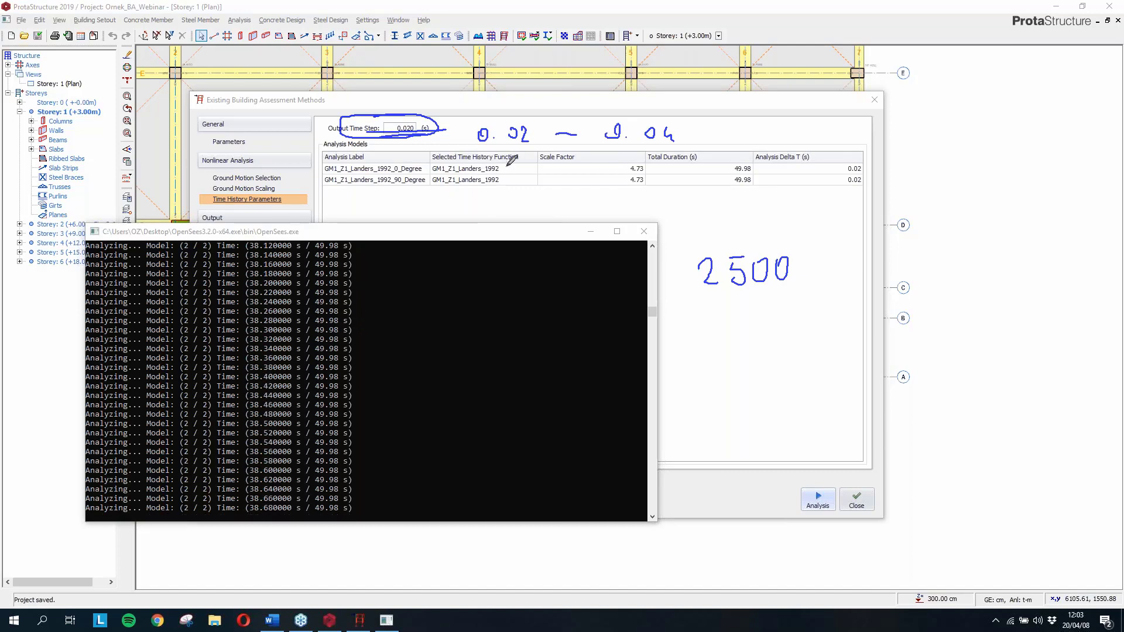
{"action": "left_click_drag", "start_coordinate": [499, 181], "coordinate": [504, 198]}
{"action": "mouse_move", "coordinate": [572, 184]}
{"action": "left_mouse_down"}
{"action": "mouse_move", "coordinate": [578, 199]}
{"action": "mouse_move", "coordinate": [546, 192]}
{"action": "left_mouse_up"}
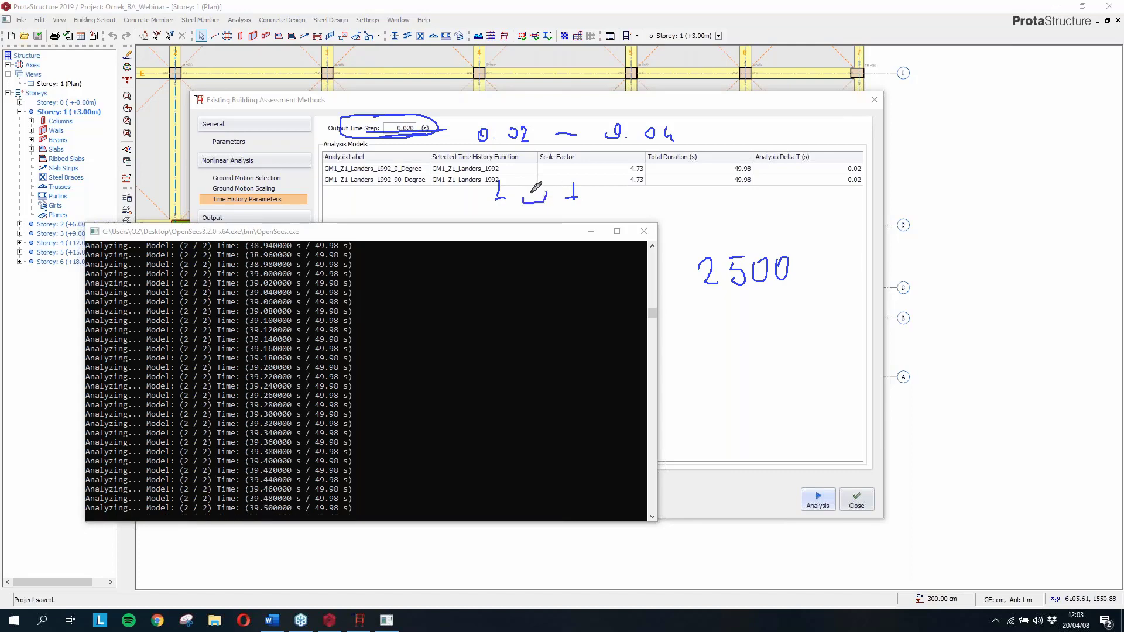
{"action": "mouse_move", "coordinate": [480, 173]}
{"action": "left_mouse_down"}
{"action": "mouse_move", "coordinate": [579, 174]}
{"action": "mouse_move", "coordinate": [541, 174]}
{"action": "left_mouse_up"}
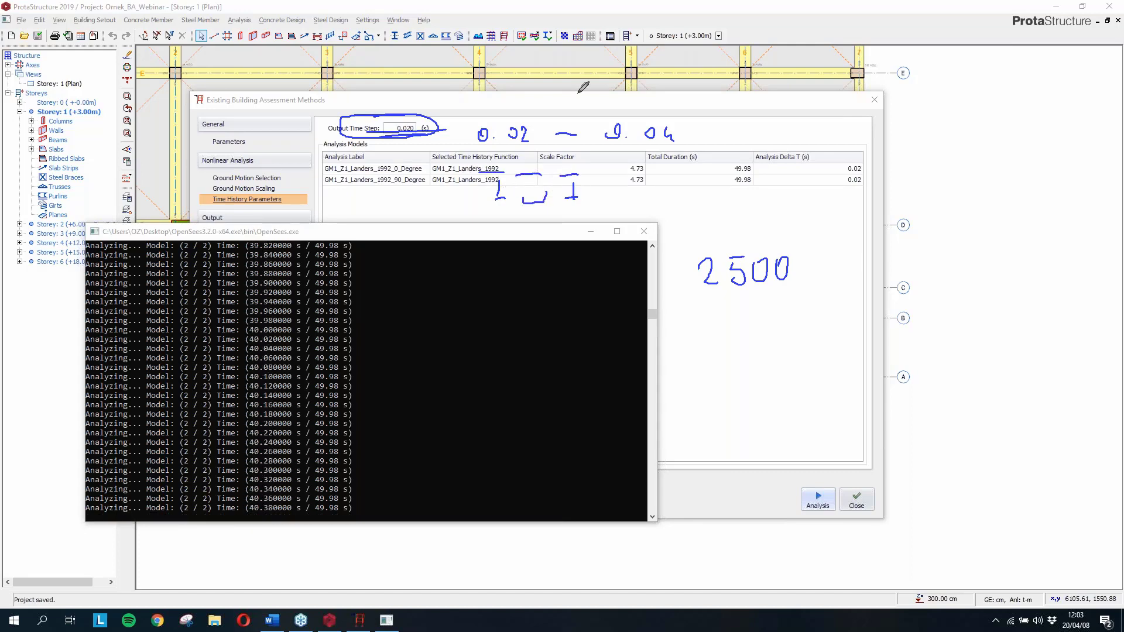
{"action": "mouse_move", "coordinate": [606, 120]}
{"action": "left_mouse_down"}
{"action": "mouse_move", "coordinate": [696, 141]}
{"action": "mouse_move", "coordinate": [603, 100]}
{"action": "left_mouse_up"}
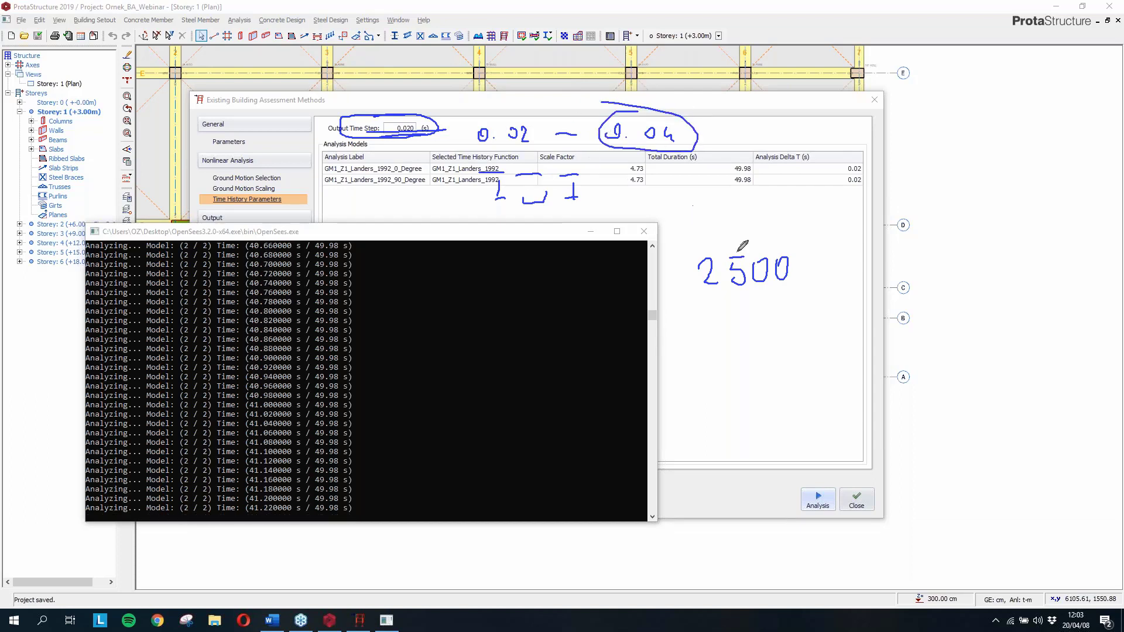
{"action": "left_click_drag", "start_coordinate": [731, 237], "coordinate": [720, 239]}
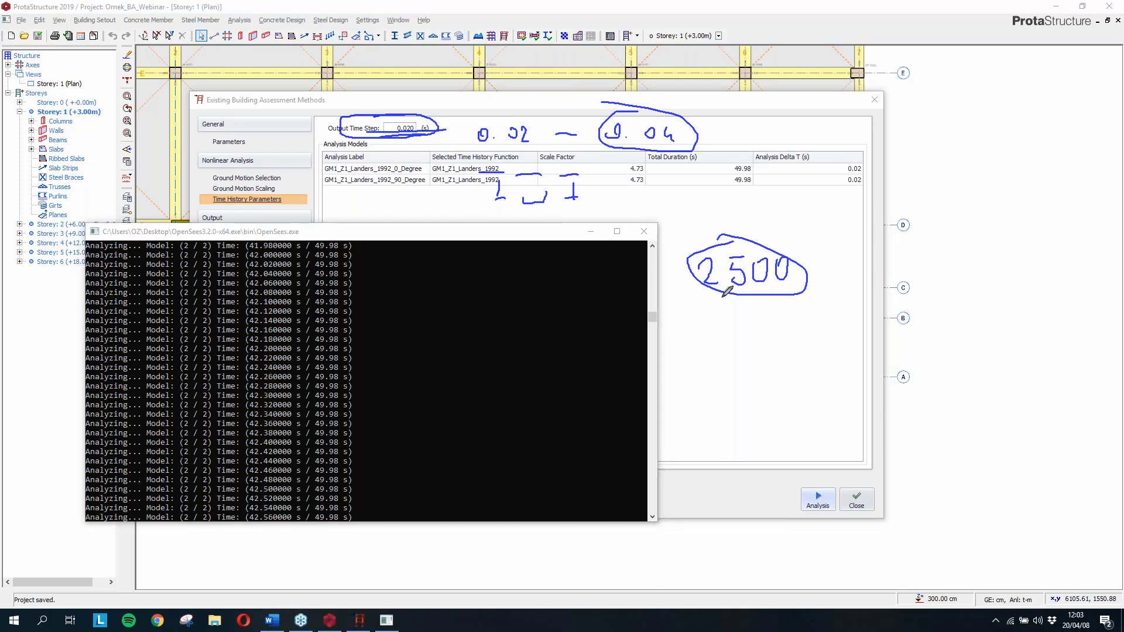
{"action": "left_click_drag", "start_coordinate": [765, 240], "coordinate": [719, 237]}
{"action": "mouse_move", "coordinate": [705, 280]}
{"action": "left_mouse_down"}
{"action": "mouse_move", "coordinate": [805, 278]}
{"action": "mouse_move", "coordinate": [709, 242]}
{"action": "left_mouse_up"}
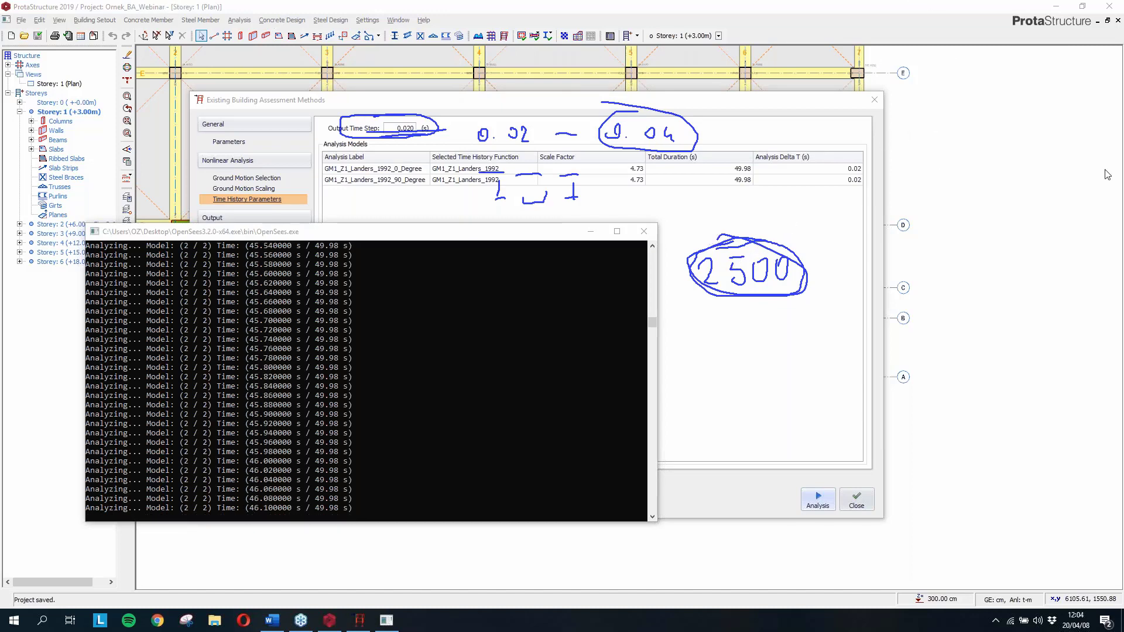
{"action": "left_click", "coordinate": [1057, 259]}
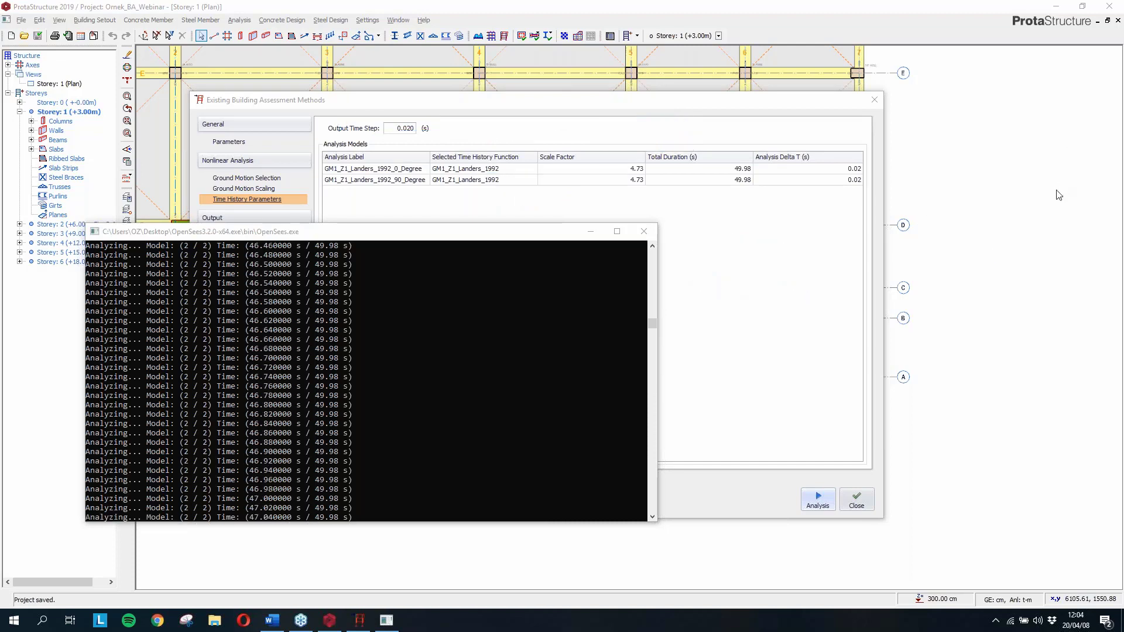
Browse the project files and look at the TCL files in the OpenSees AnalyticalModel folder
{"action": "left_click", "coordinate": [21, 20]}
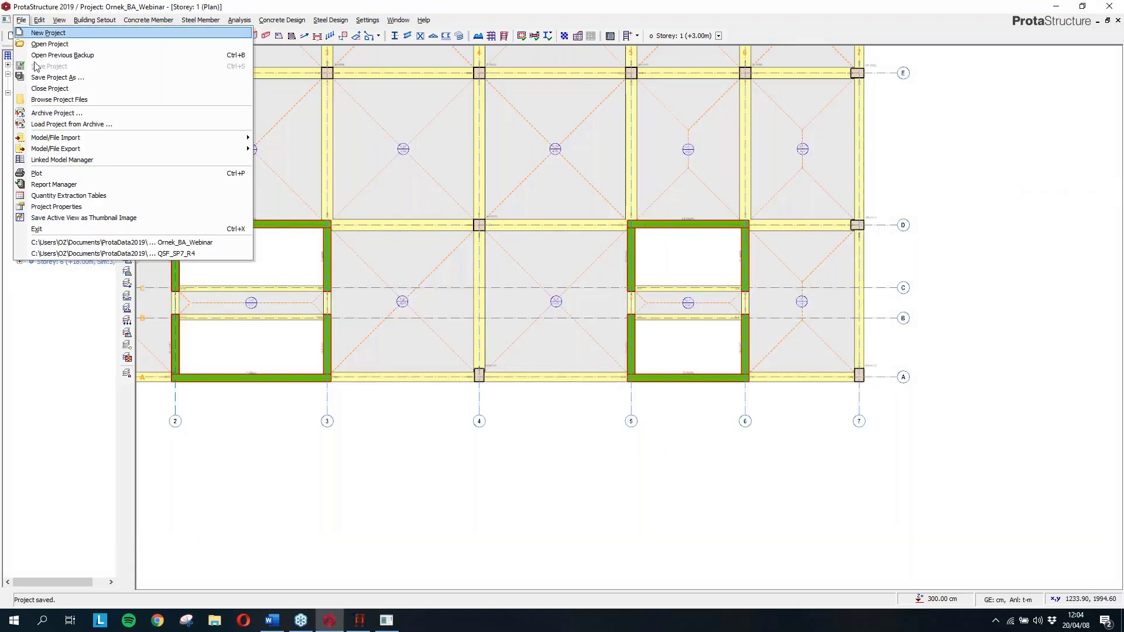
{"action": "left_click", "coordinate": [80, 101]}
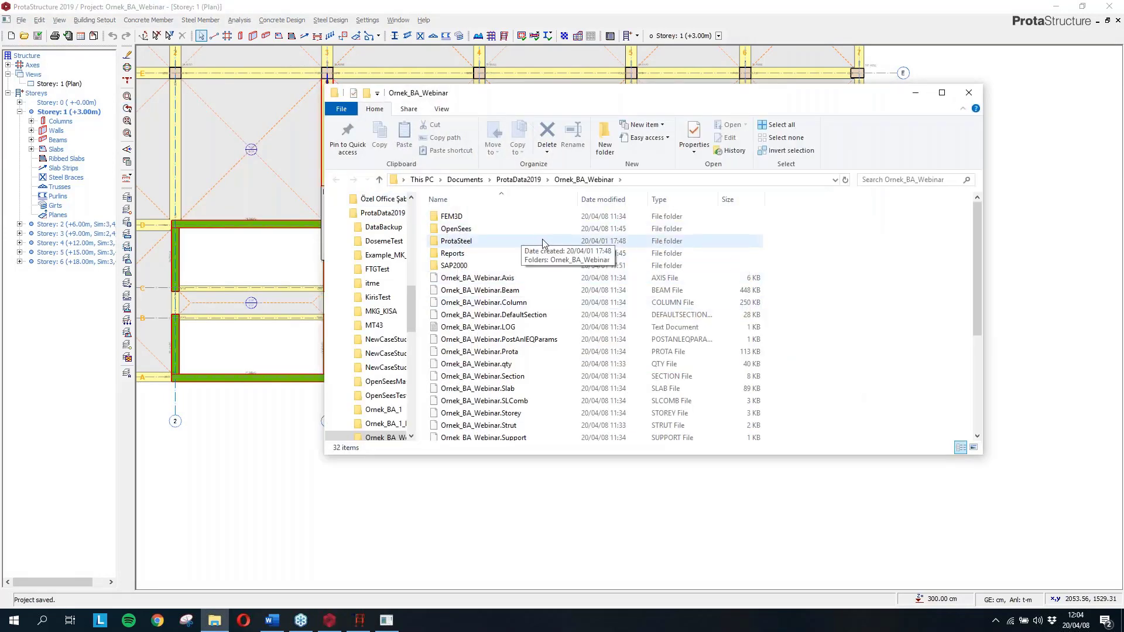
{"action": "double_click", "coordinate": [515, 229]}
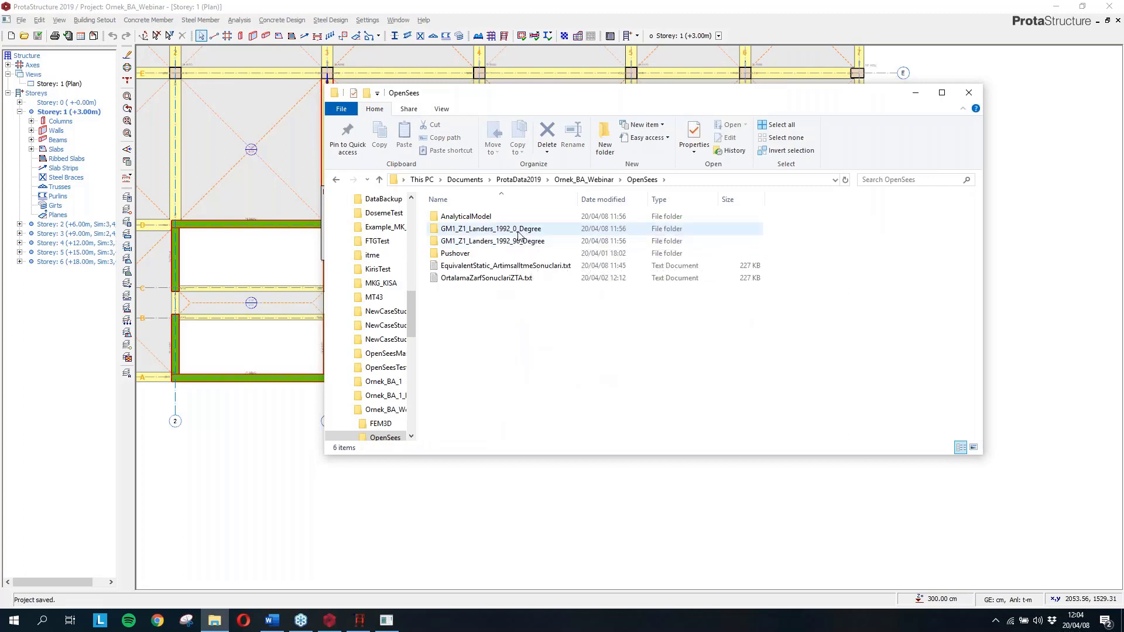
{"action": "double_click", "coordinate": [508, 218]}
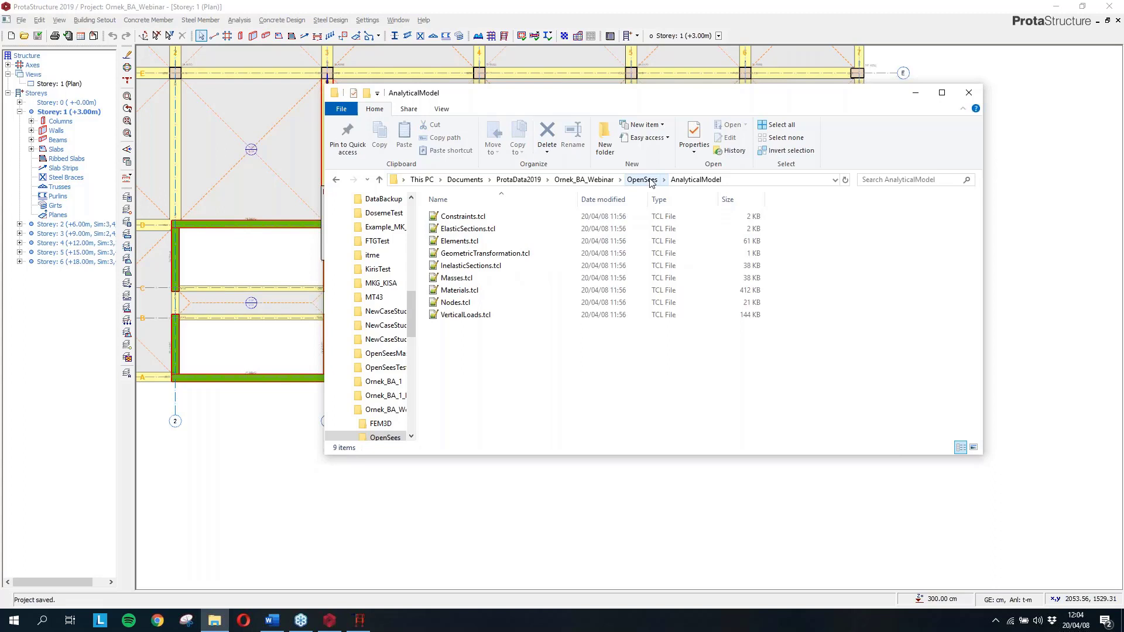
Check the combined size of all files in the OpenSees GM1_Z1_Landers_1992_0_Degree results folder
{"action": "left_click", "coordinate": [644, 180]}
{"action": "double_click", "coordinate": [498, 230]}
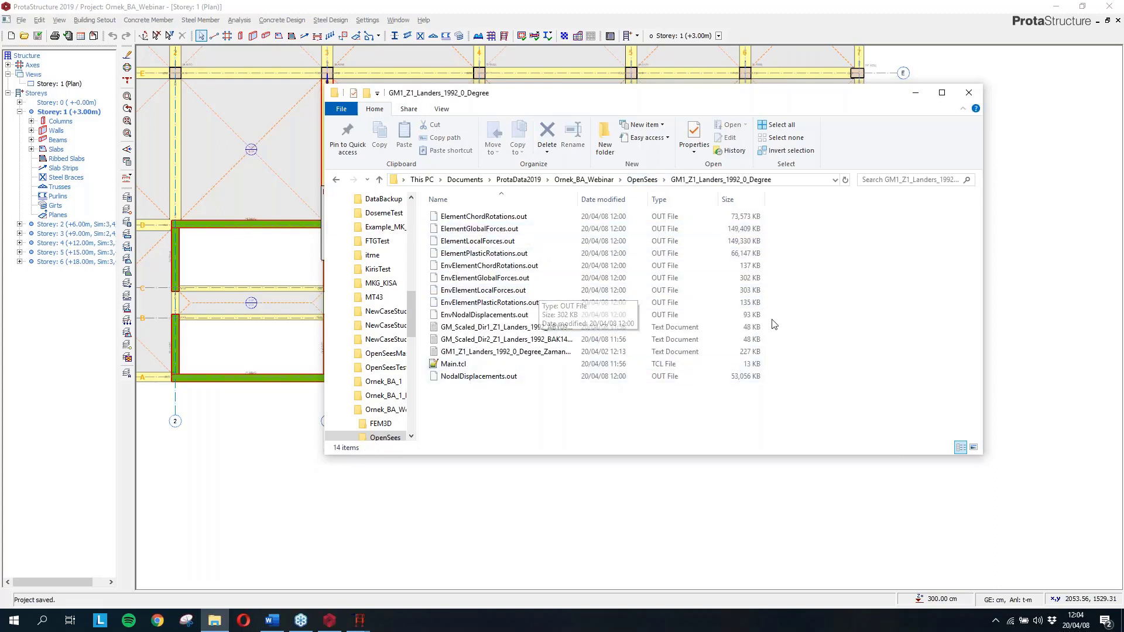
{"action": "left_click_drag", "start_coordinate": [800, 404], "coordinate": [651, 210]}
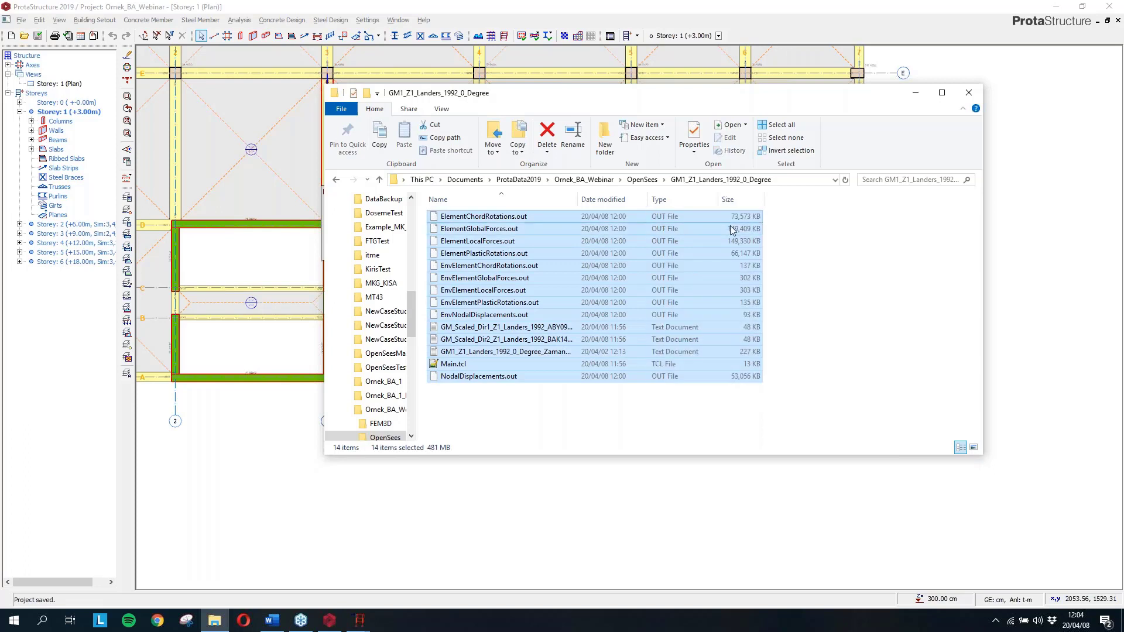
{"action": "left_click", "coordinate": [542, 228]}
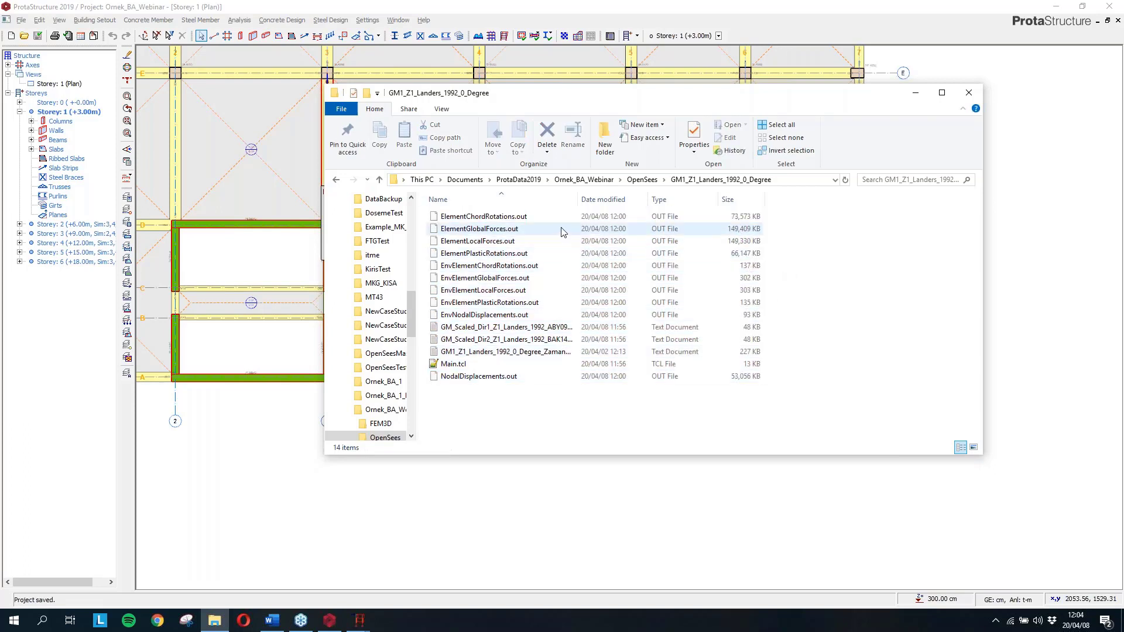
Open ElementGlobalForces.out in Notepad without making it the default app for .out files
{"action": "right_click", "coordinate": [543, 228]}
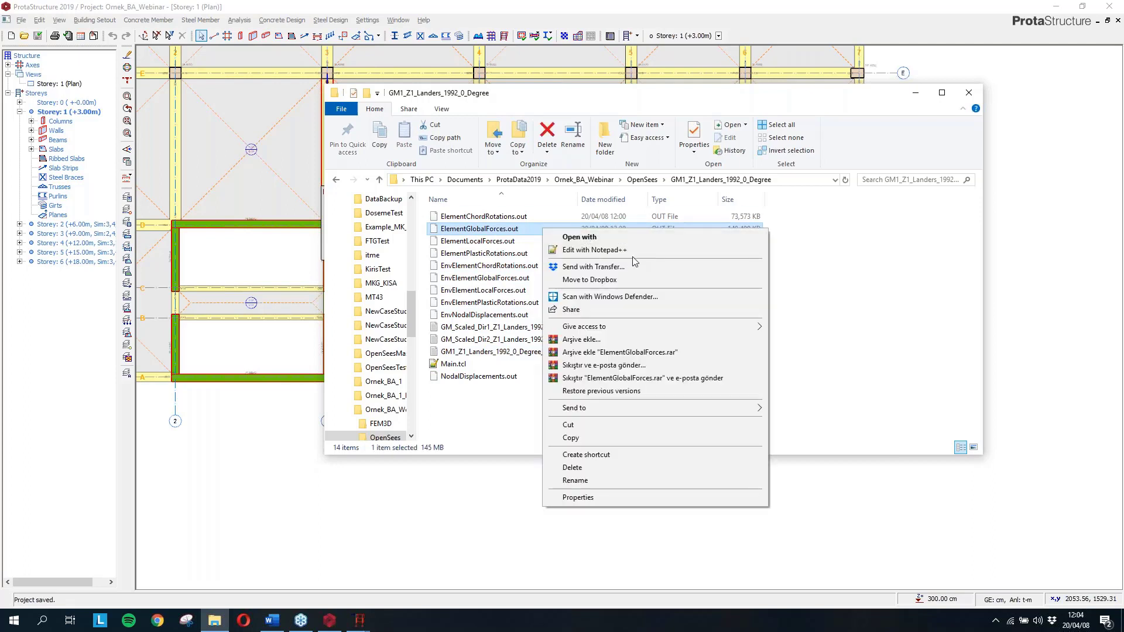
{"action": "left_click", "coordinate": [594, 237]}
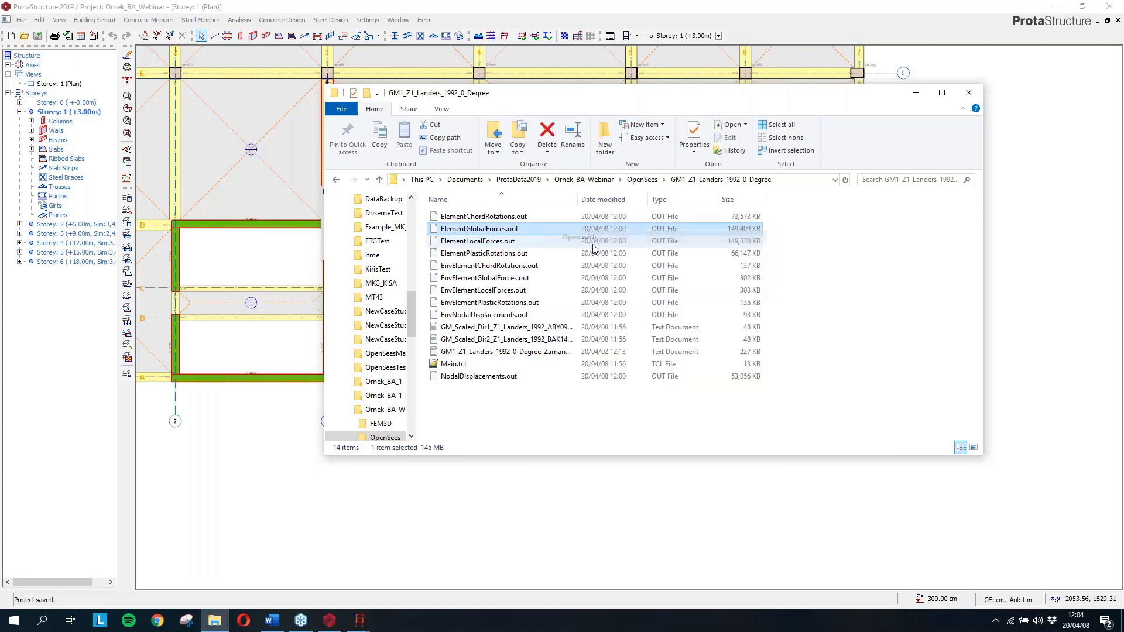
{"action": "left_click", "coordinate": [491, 235]}
{"action": "left_click", "coordinate": [507, 322]}
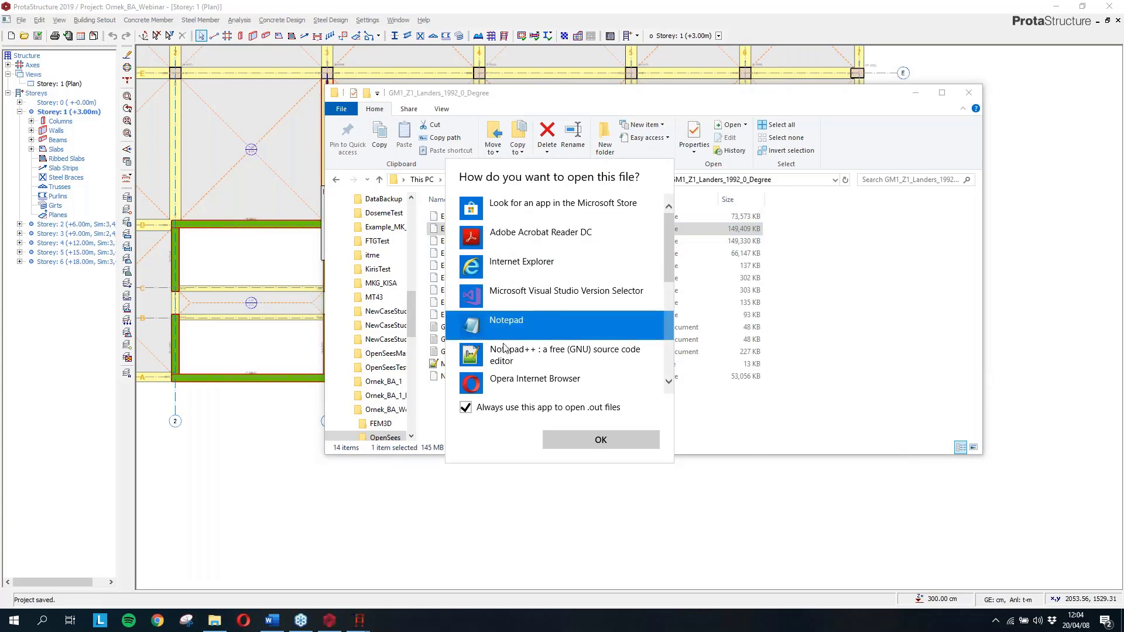
{"action": "left_click", "coordinate": [465, 408]}
{"action": "left_click", "coordinate": [566, 443]}
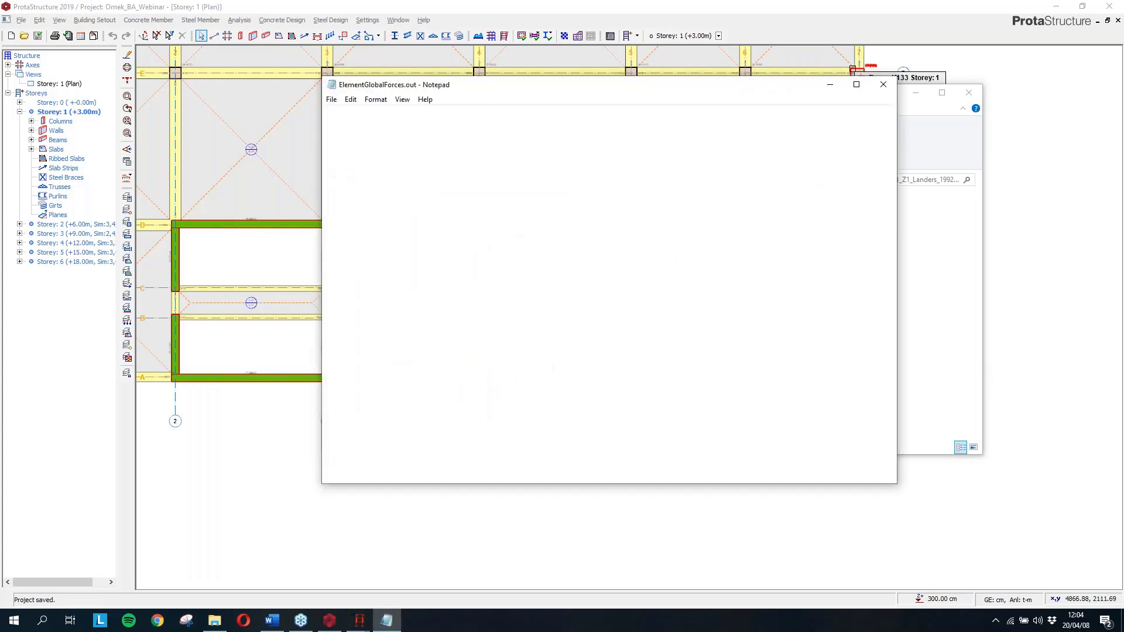
Look through the element global forces output at full screen size and close the file
{"action": "left_click", "coordinate": [856, 85]}
{"action": "scroll", "coordinate": [597, 217], "scroll_direction": "down", "scroll_amount": 10}
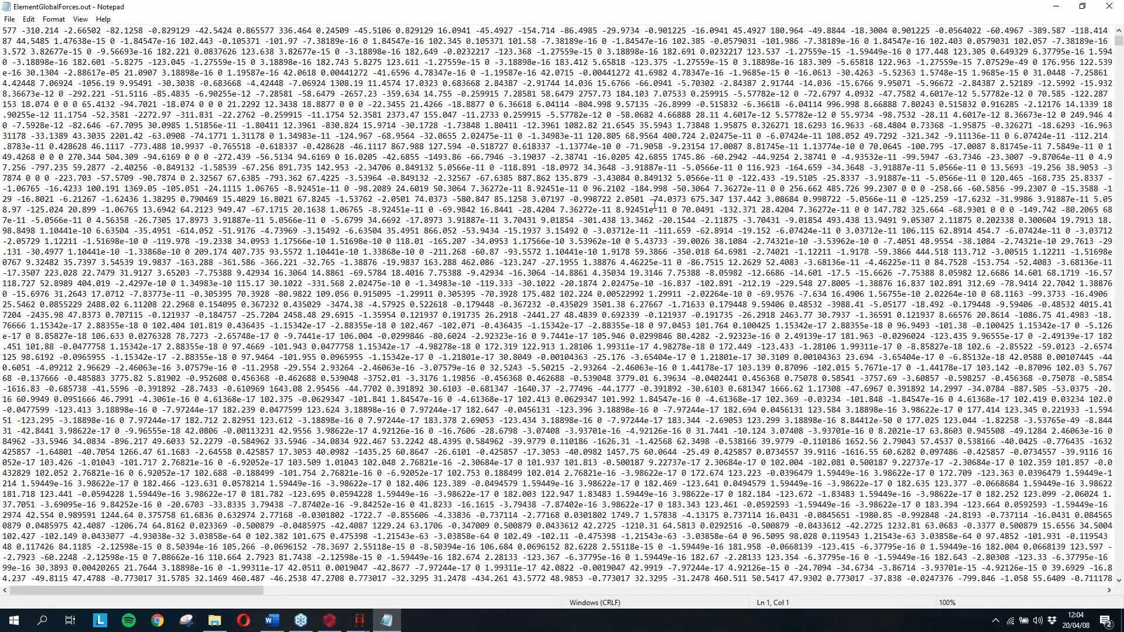
{"action": "scroll", "coordinate": [654, 205], "scroll_direction": "down", "scroll_amount": 10}
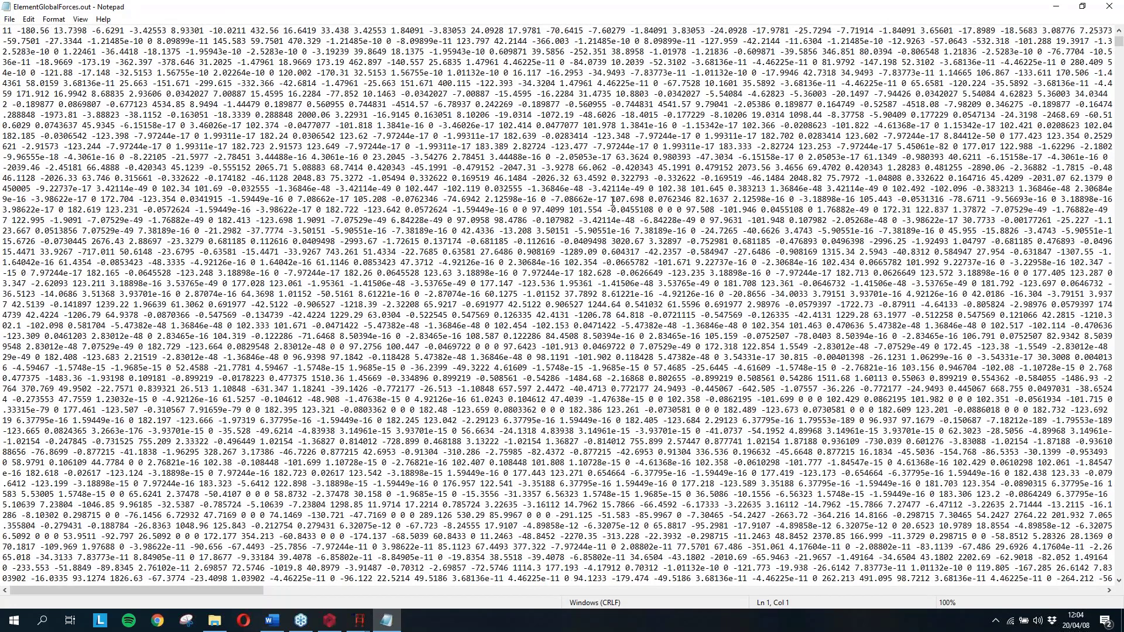
{"action": "scroll", "coordinate": [613, 201], "scroll_direction": "down", "scroll_amount": 10}
{"action": "key", "text": "alt+F4"}
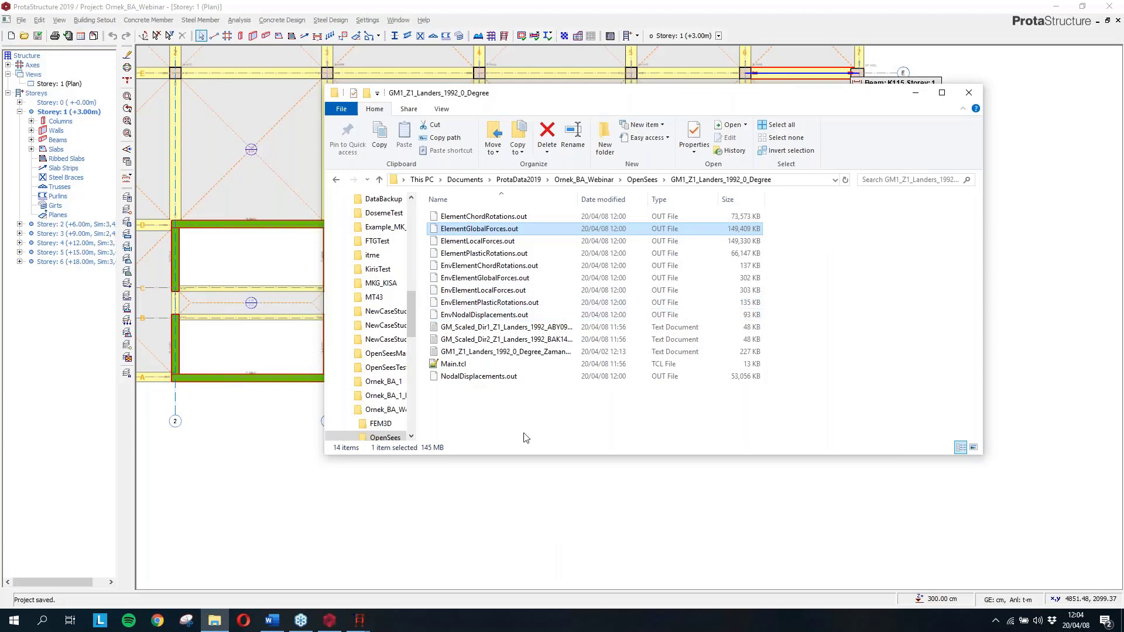
Return to the building assessment, accept the parameter change notice and show the detailed results for column S2 on storey 1
{"action": "mouse_move", "coordinate": [330, 620]}
{"action": "left_click", "coordinate": [425, 560]}
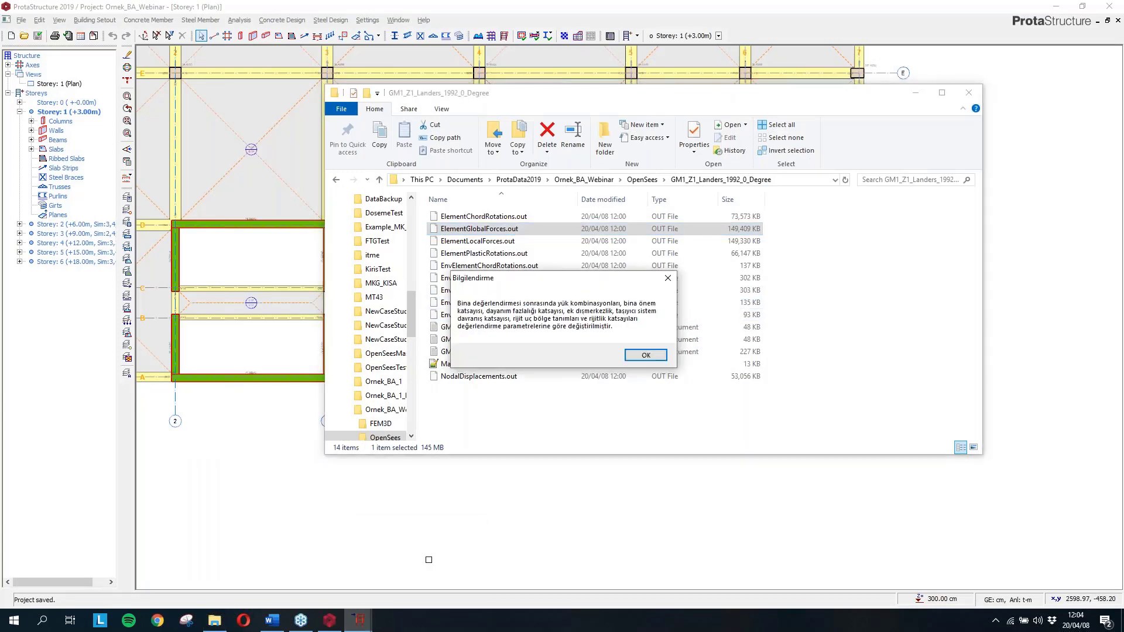
{"action": "key", "text": "Return"}
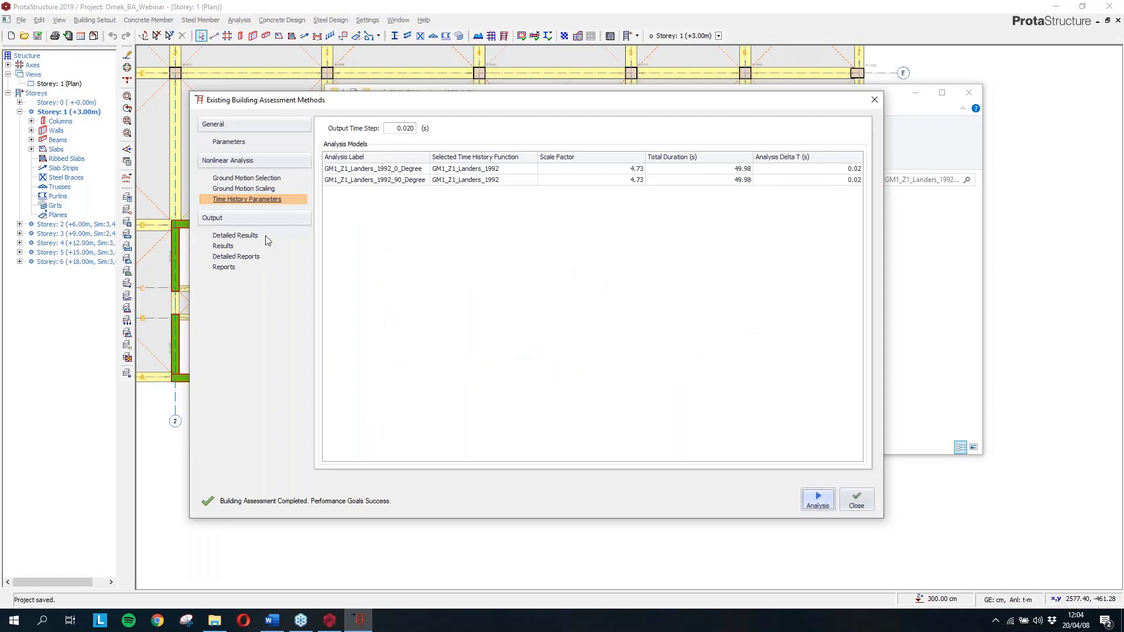
{"action": "left_click", "coordinate": [253, 237]}
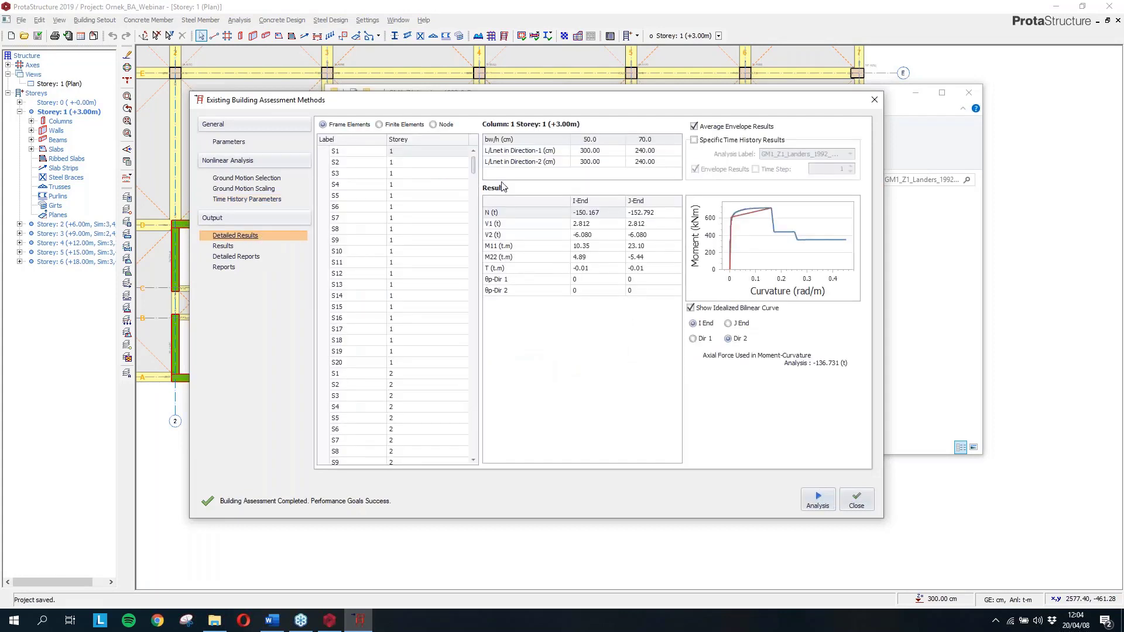
{"action": "left_click", "coordinate": [393, 163]}
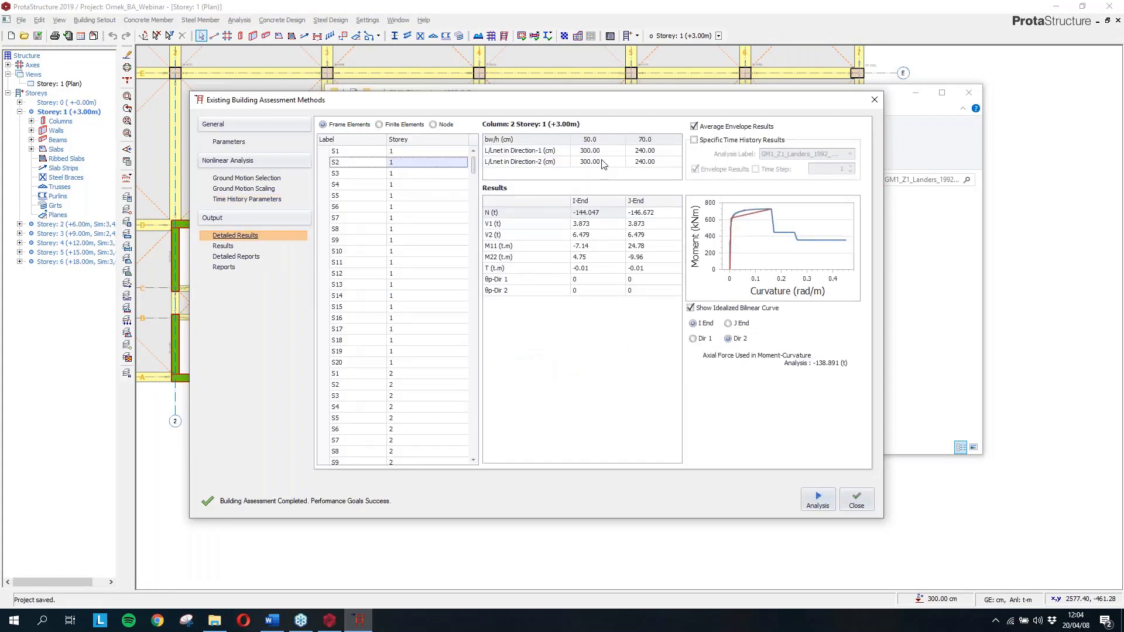
Show specific time history results for column S2, viewing GM1_Z1_Landers_1992_90_Degree and returning to GM1_Z1_Landers_1992_0_Degree
{"action": "left_click", "coordinate": [741, 140]}
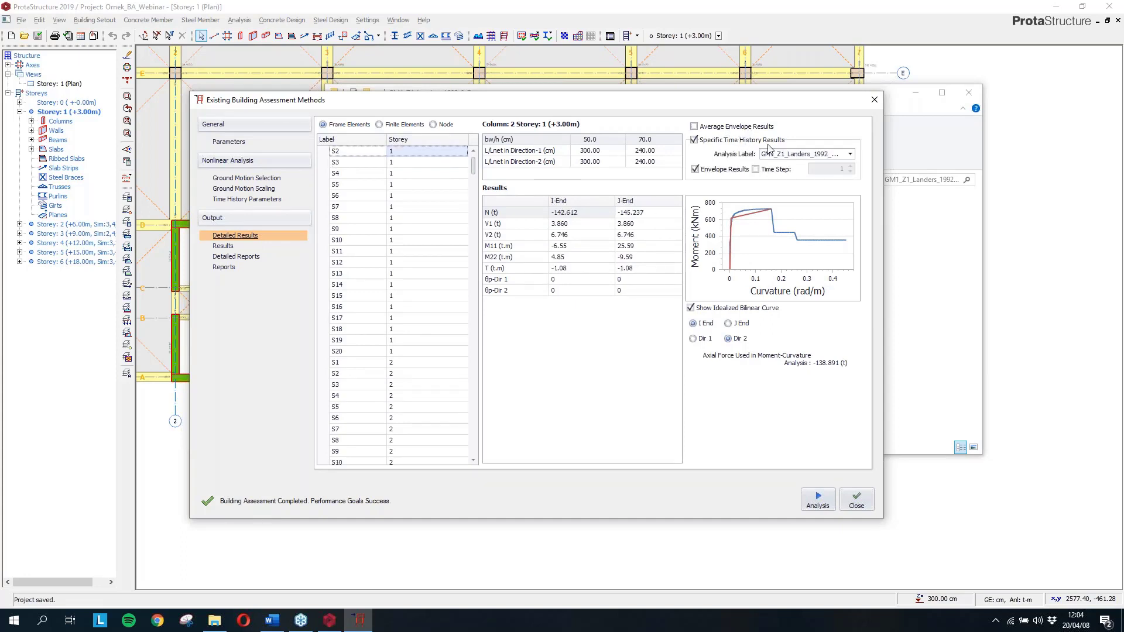
{"action": "left_click", "coordinate": [790, 157]}
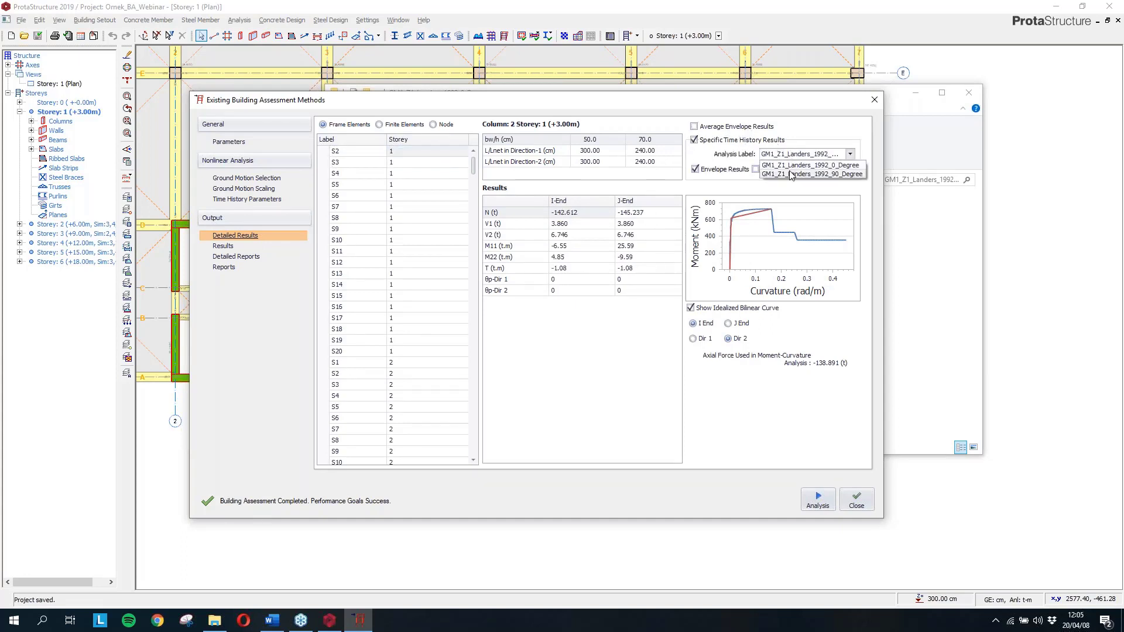
{"action": "left_click", "coordinate": [793, 174]}
{"action": "left_click", "coordinate": [796, 158]}
{"action": "left_click", "coordinate": [794, 166]}
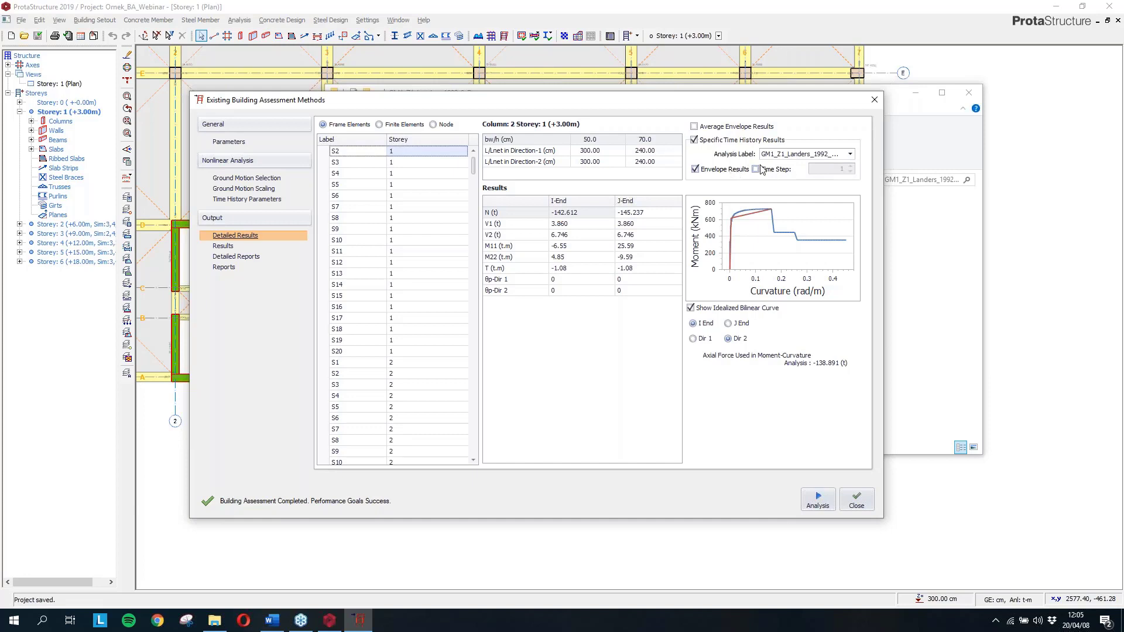
Show column S2's time step results for GM1_Z1_Landers_1992_0_Degree and advance through the time steps to 27
{"action": "left_click", "coordinate": [791, 157]}
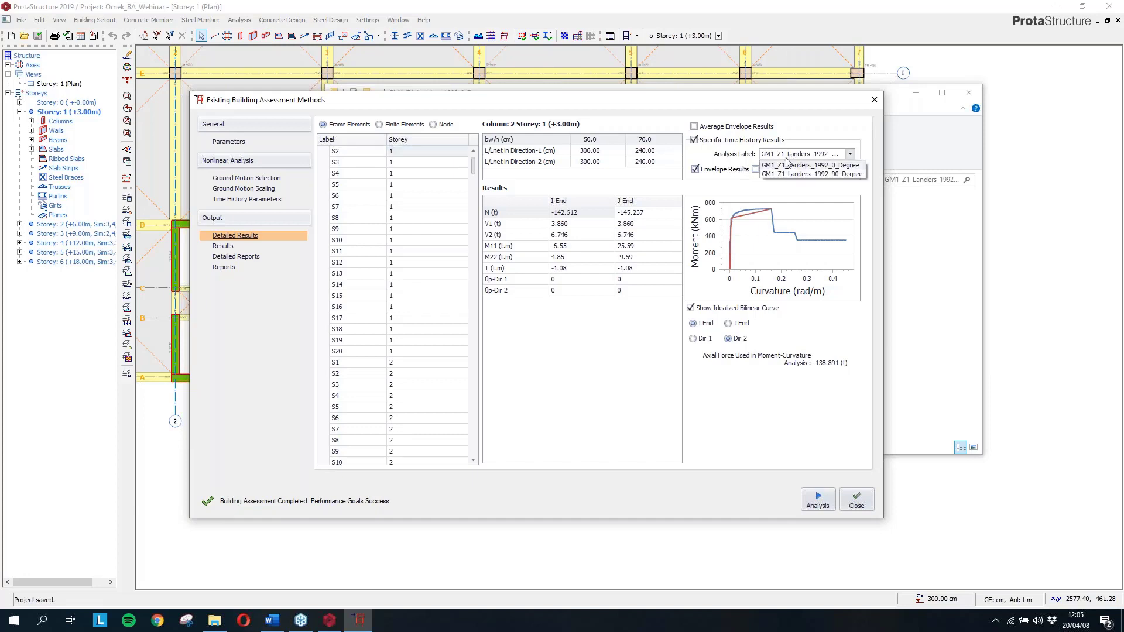
{"action": "left_click", "coordinate": [790, 166]}
{"action": "left_click", "coordinate": [756, 169]}
{"action": "left_click", "coordinate": [850, 167]}
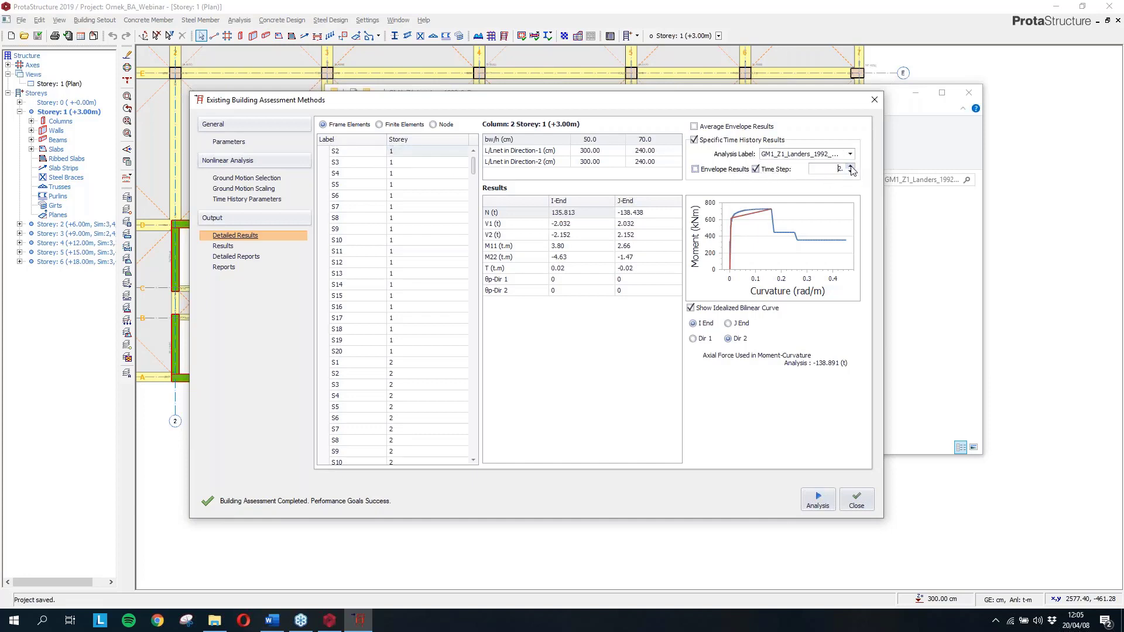
{"action": "left_click", "coordinate": [850, 166]}
{"action": "left_click", "coordinate": [851, 167]}
{"action": "left_click", "coordinate": [851, 167]}
{"action": "left_click", "coordinate": [850, 167]}
{"action": "left_click", "coordinate": [851, 167]}
{"action": "left_click", "coordinate": [850, 167]}
{"action": "left_click", "coordinate": [851, 167]}
{"action": "left_click", "coordinate": [851, 167]}
{"action": "left_click", "coordinate": [851, 167]}
{"action": "left_click", "coordinate": [850, 167]}
{"action": "left_click", "coordinate": [851, 167]}
{"action": "left_click", "coordinate": [850, 166]}
Prepare the detailed report of average envelope results, look through the text file and close it
{"action": "left_click", "coordinate": [228, 256]}
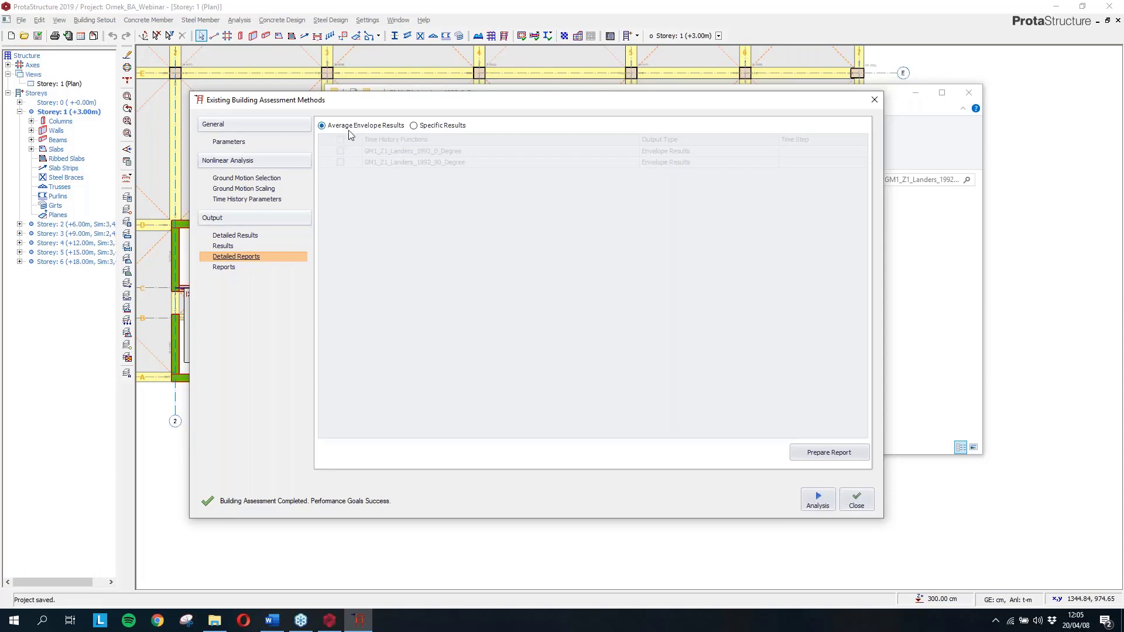
{"action": "left_click", "coordinate": [819, 454]}
{"action": "scroll", "coordinate": [640, 296], "scroll_direction": "up", "scroll_amount": 10}
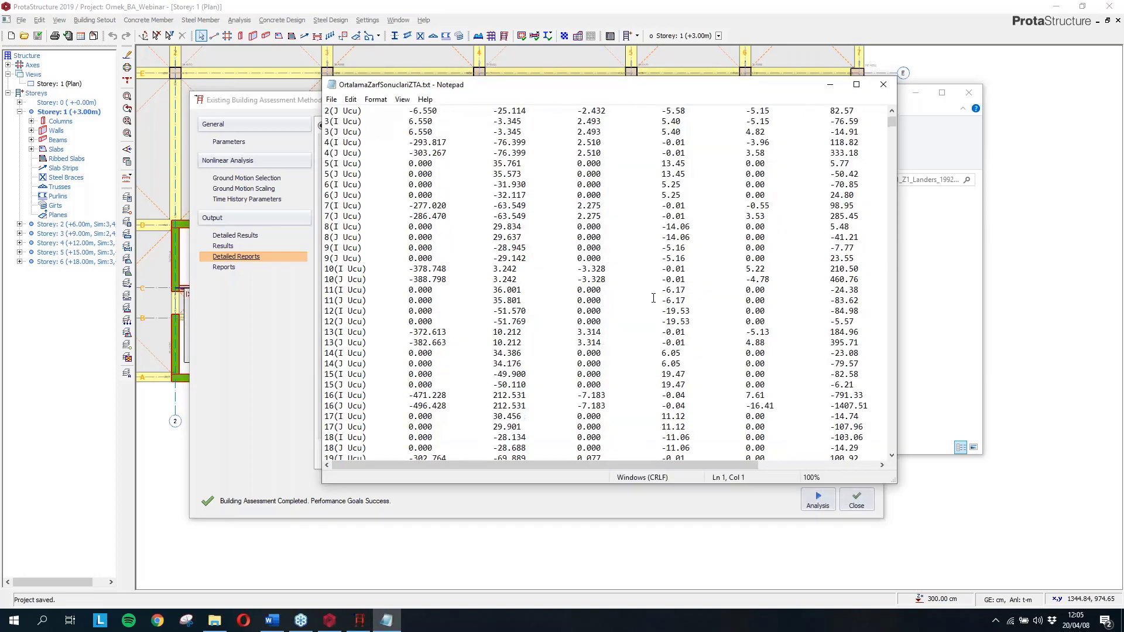
{"action": "left_click", "coordinate": [882, 84]}
Prepare a specific detailed report with the envelope results of GM1_Z1_Landers_1992_0_Degree and close the text file
{"action": "left_click", "coordinate": [451, 125]}
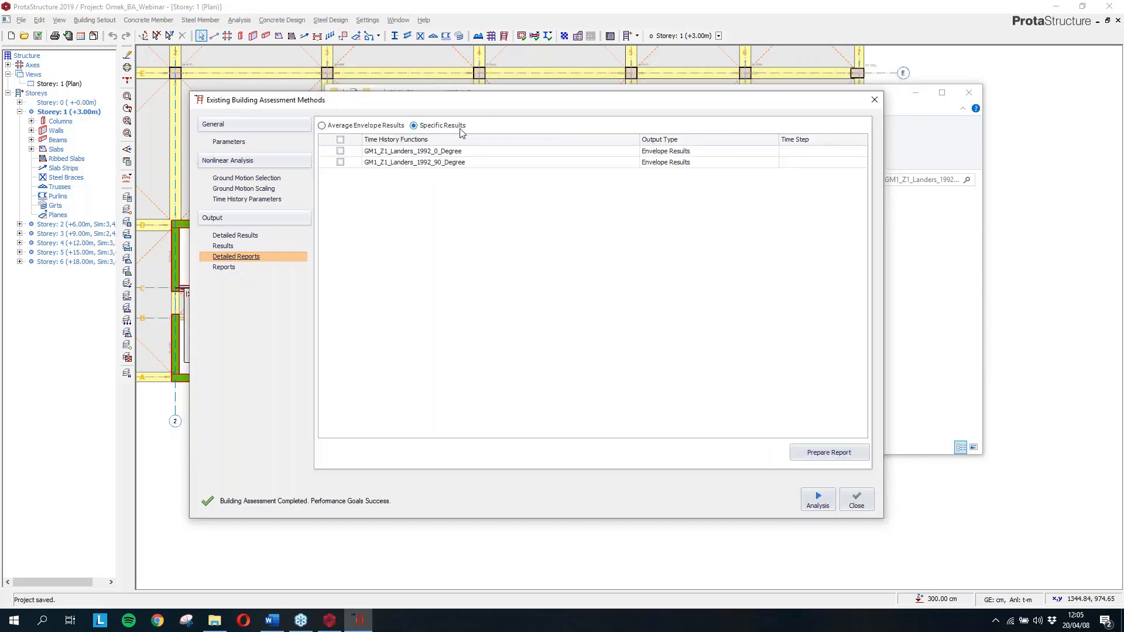
{"action": "left_click", "coordinate": [340, 151]}
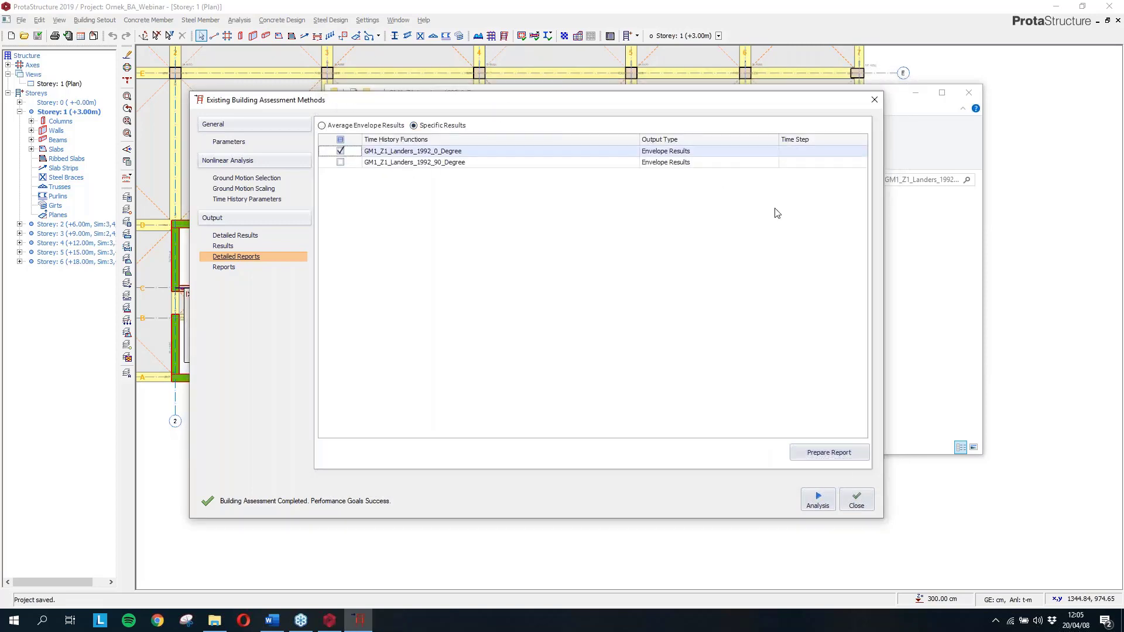
{"action": "left_click", "coordinate": [831, 453]}
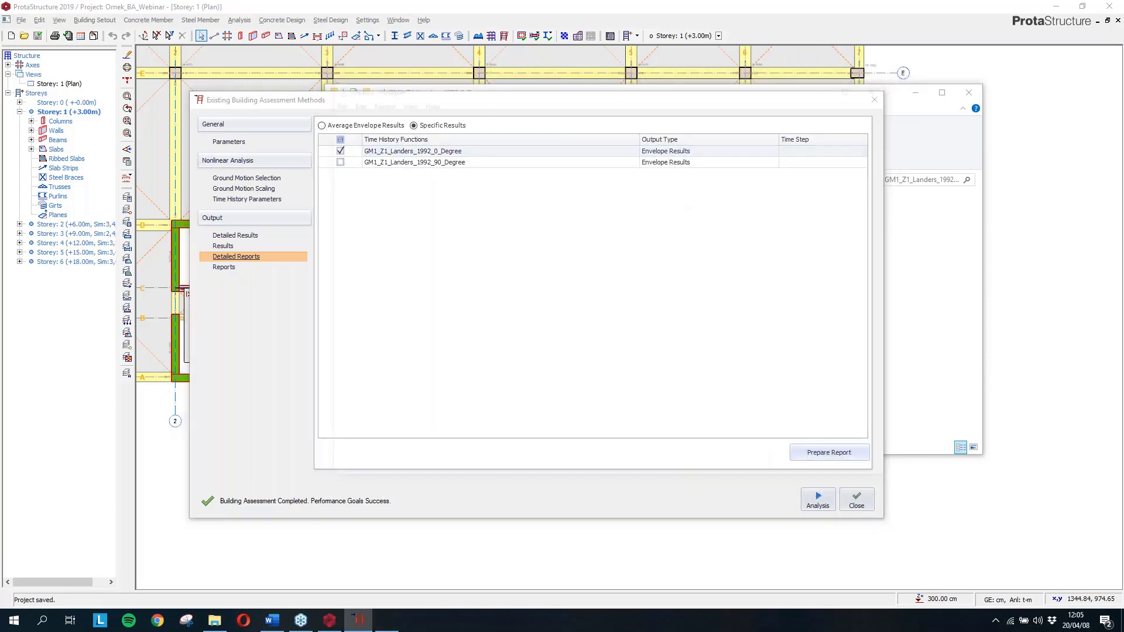
{"action": "left_click", "coordinate": [883, 84]}
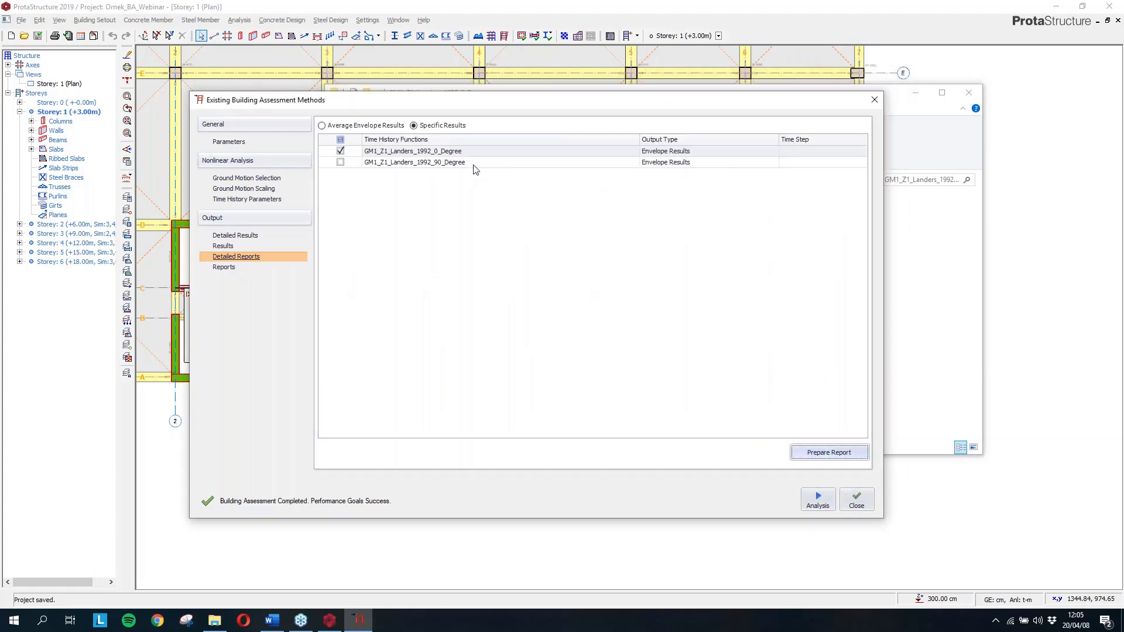
Prepare a detailed report of GM1_Z1_Landers_1992_0_Degree with Specific Time Step Results at time step 100, and close the text file
{"action": "left_click", "coordinate": [732, 151]}
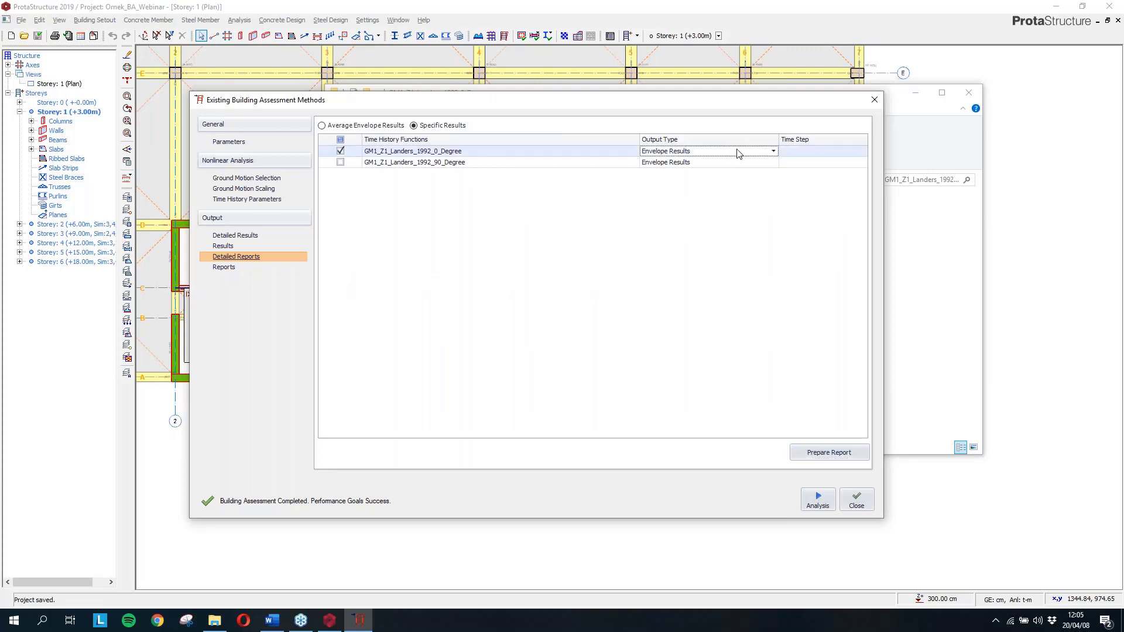
{"action": "left_click", "coordinate": [769, 152]}
{"action": "left_click", "coordinate": [751, 174]}
{"action": "left_click", "coordinate": [816, 153]}
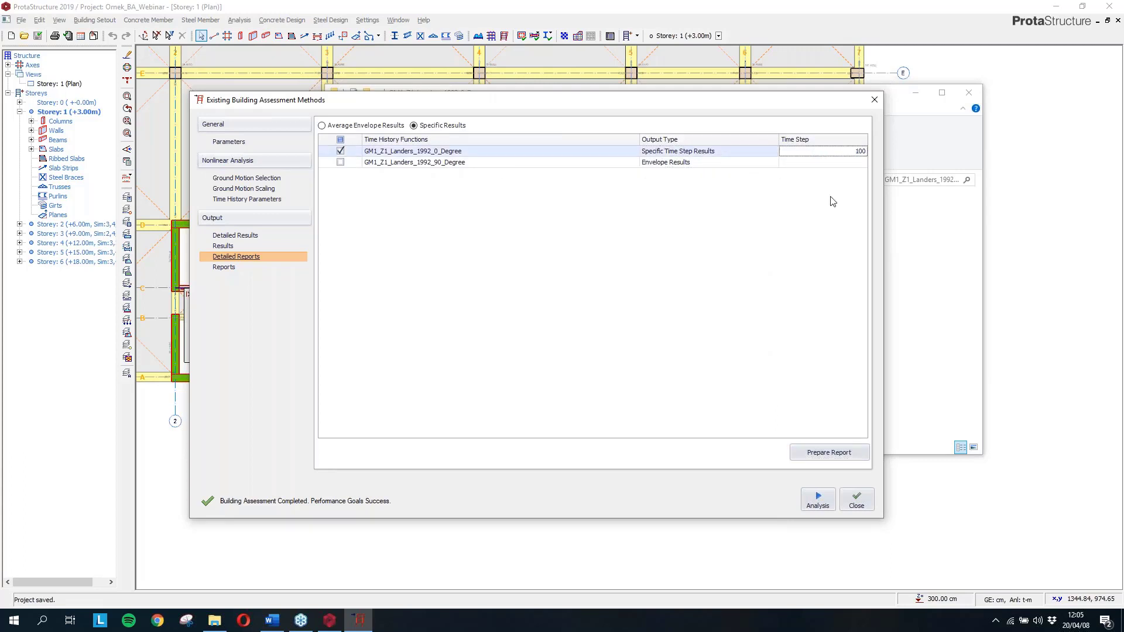
{"action": "left_click", "coordinate": [750, 153]}
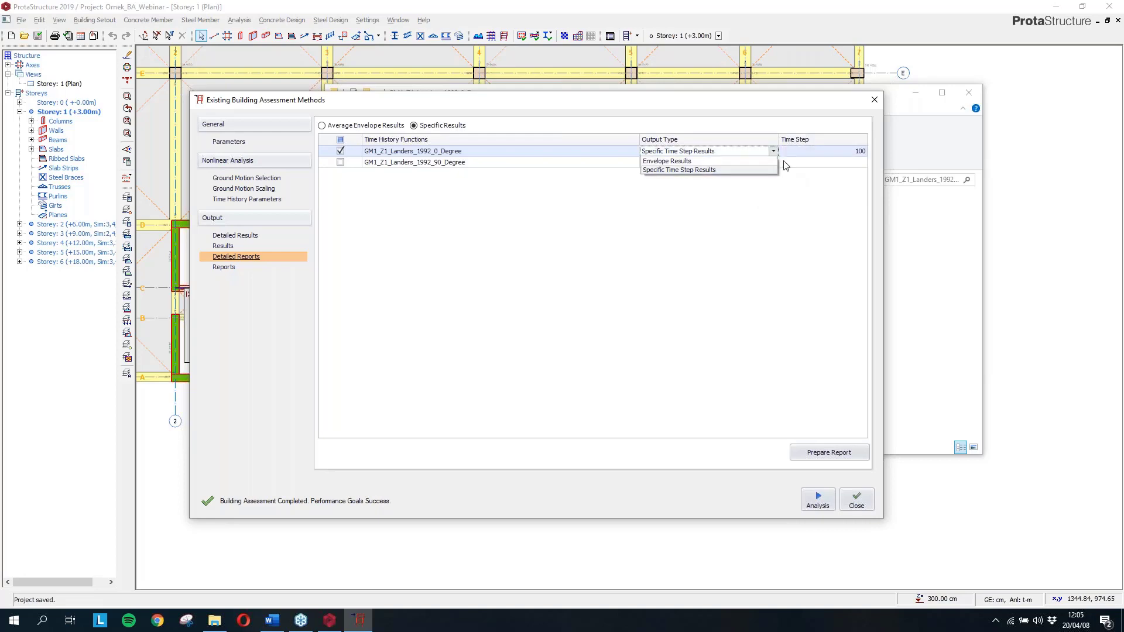
{"action": "left_click", "coordinate": [822, 154]}
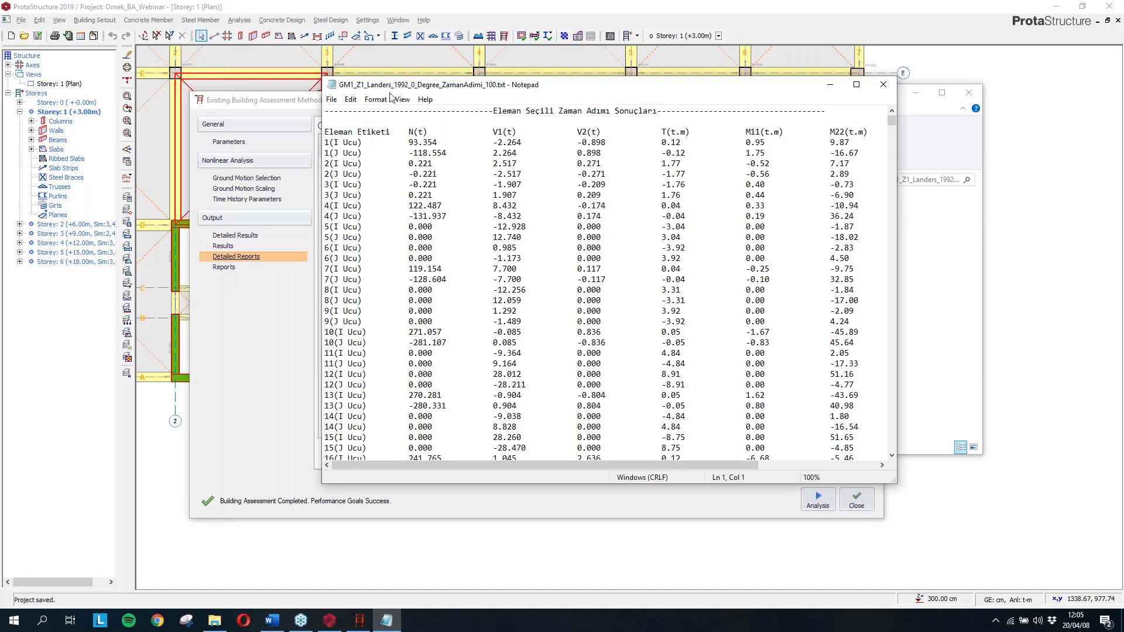
{"action": "left_click", "coordinate": [883, 85]}
Return to the detailed results and browse the time step results of the storey 1 columns from S6 to S15
{"action": "left_click", "coordinate": [235, 236]}
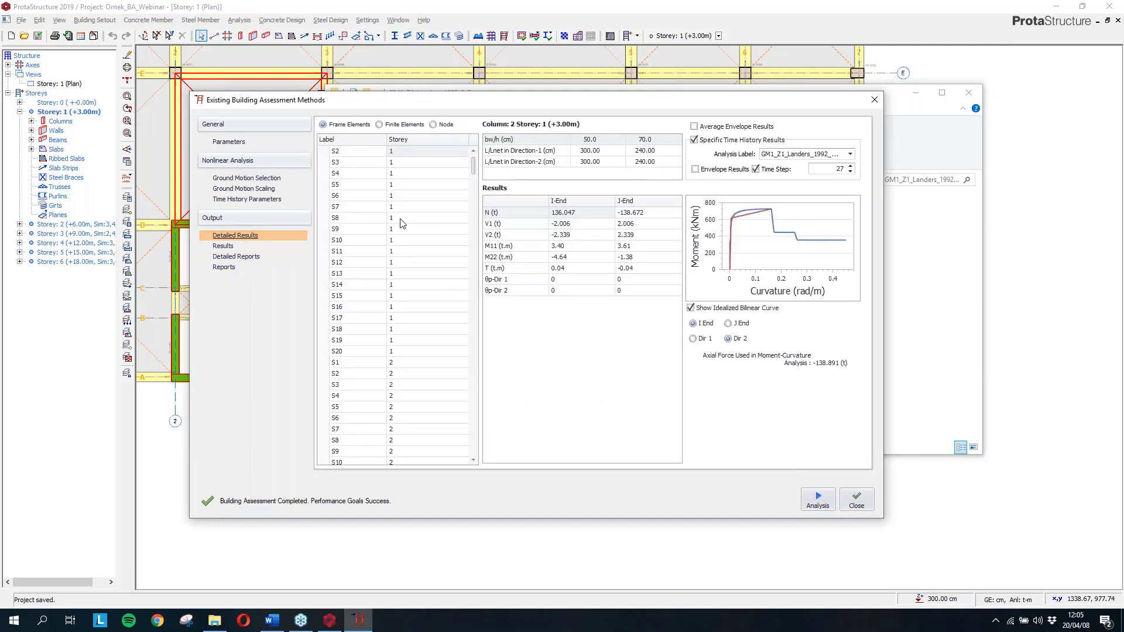
{"action": "left_click", "coordinate": [378, 196]}
{"action": "key", "text": "Down"}
{"action": "key", "text": "Down"}
{"action": "key", "text": "Down"}
{"action": "key", "text": "Down"}
{"action": "key", "text": "Down"}
{"action": "key", "text": "Down"}
{"action": "key", "text": "Down"}
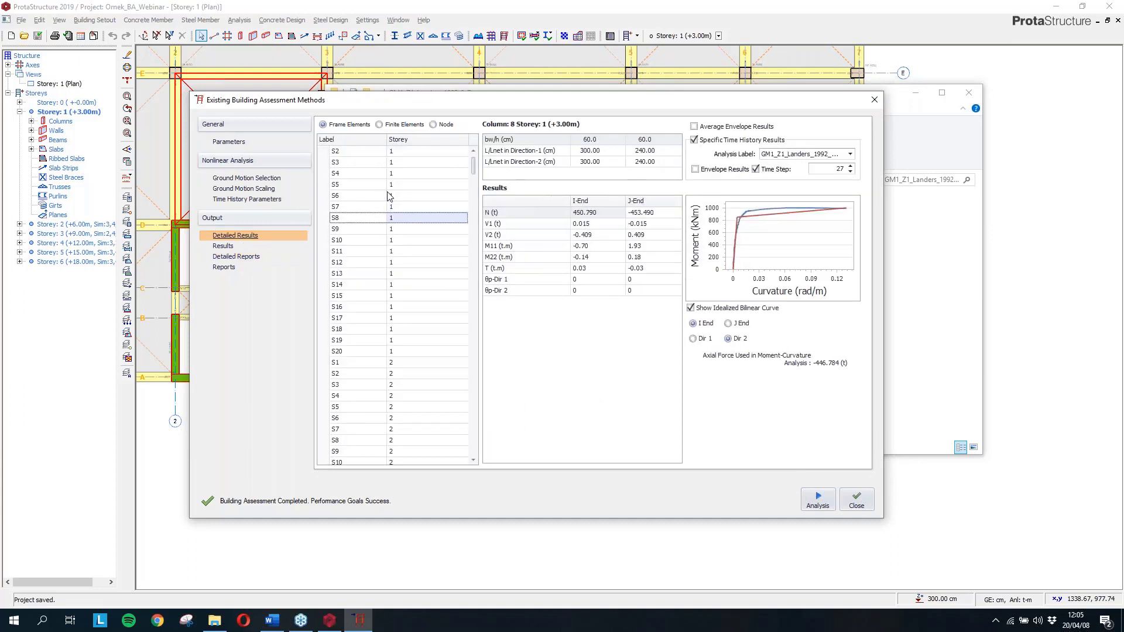
{"action": "key", "text": "Down"}
{"action": "key", "text": "Down"}
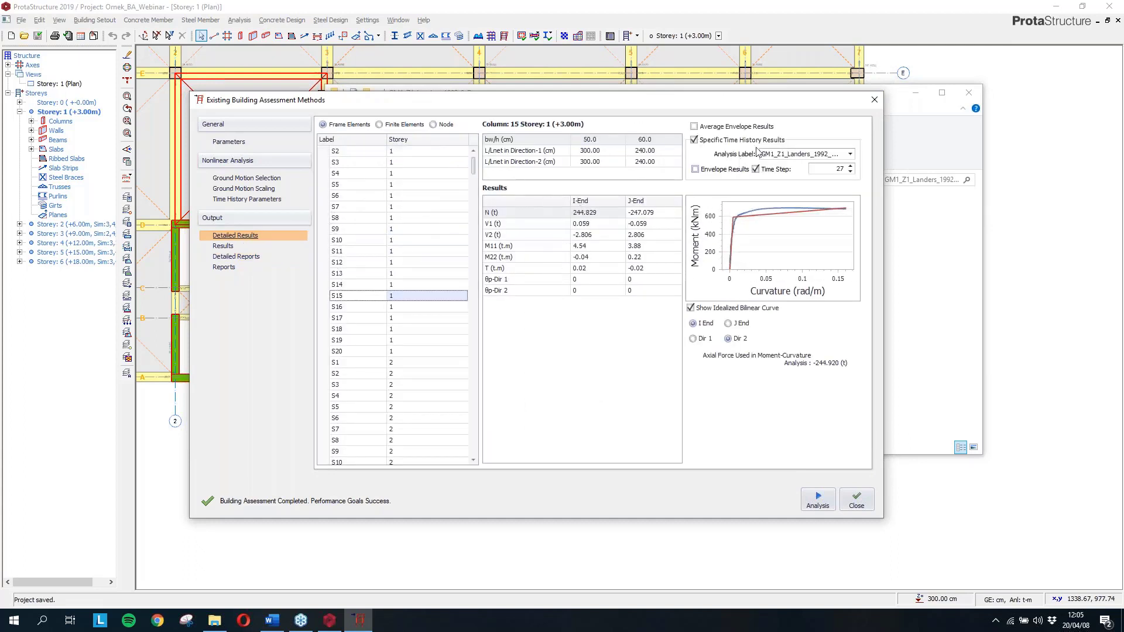
Switch the detailed results to average envelope results and browse the columns down to S10 on storey 2
{"action": "left_click", "coordinate": [710, 128]}
{"action": "left_click", "coordinate": [379, 253]}
{"action": "key", "text": "Down"}
{"action": "key", "text": "Down"}
{"action": "key", "text": "Down"}
{"action": "key", "text": "Down"}
{"action": "key", "text": "Down"}
{"action": "key", "text": "Down"}
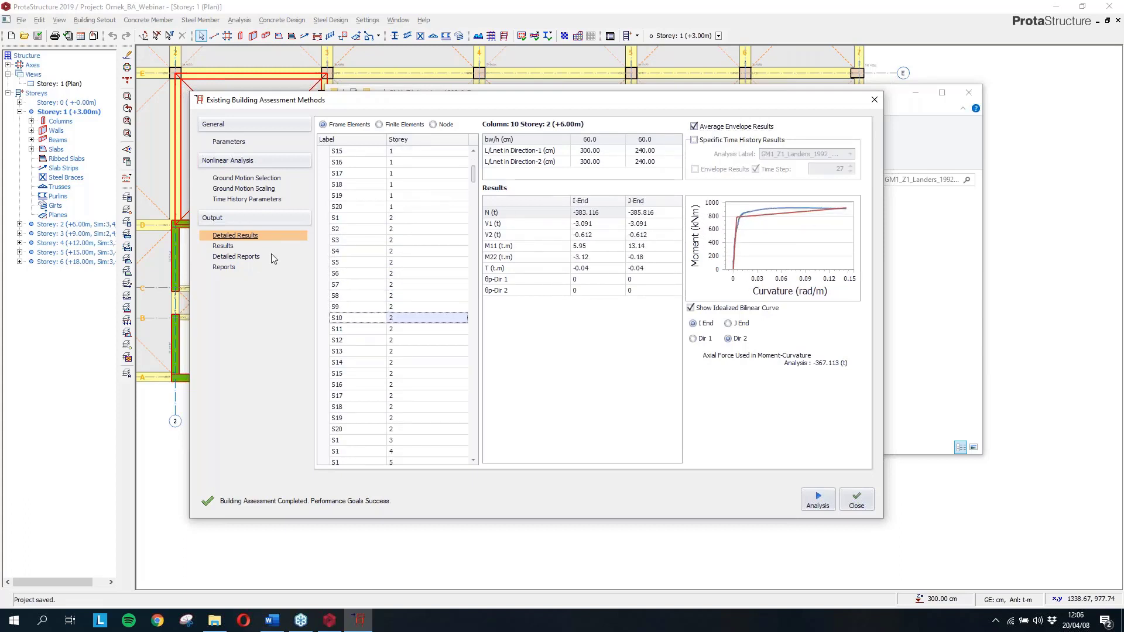
Generate the assessment results report, look through its ground motion graphs, scaling graph, failure type and column tables, and close it
{"action": "left_click", "coordinate": [223, 268]}
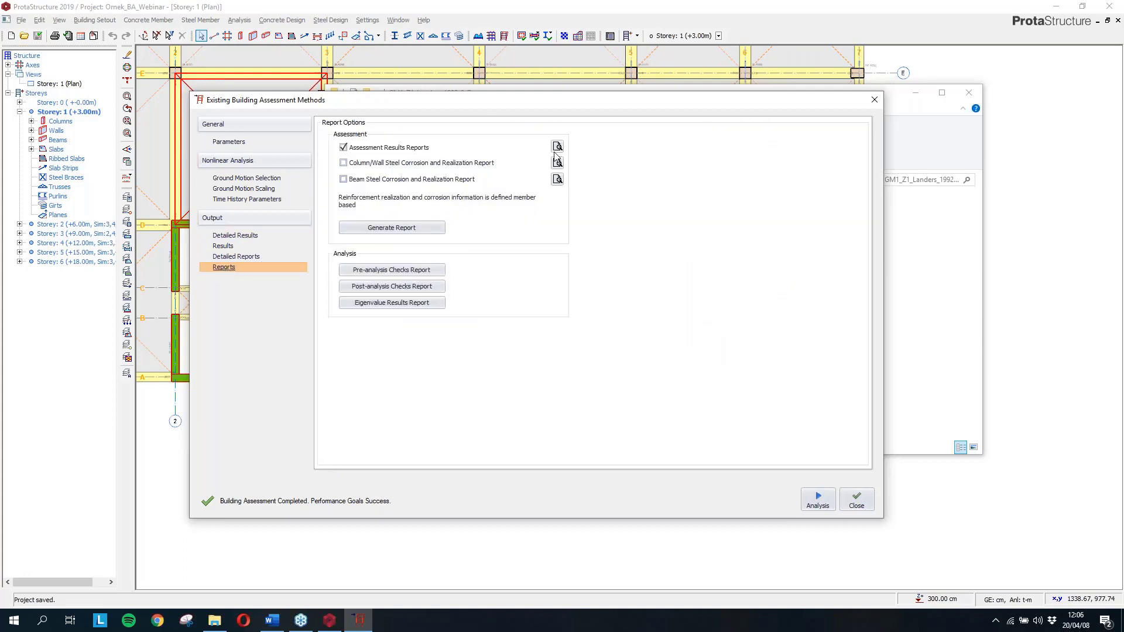
{"action": "left_click", "coordinate": [425, 227]}
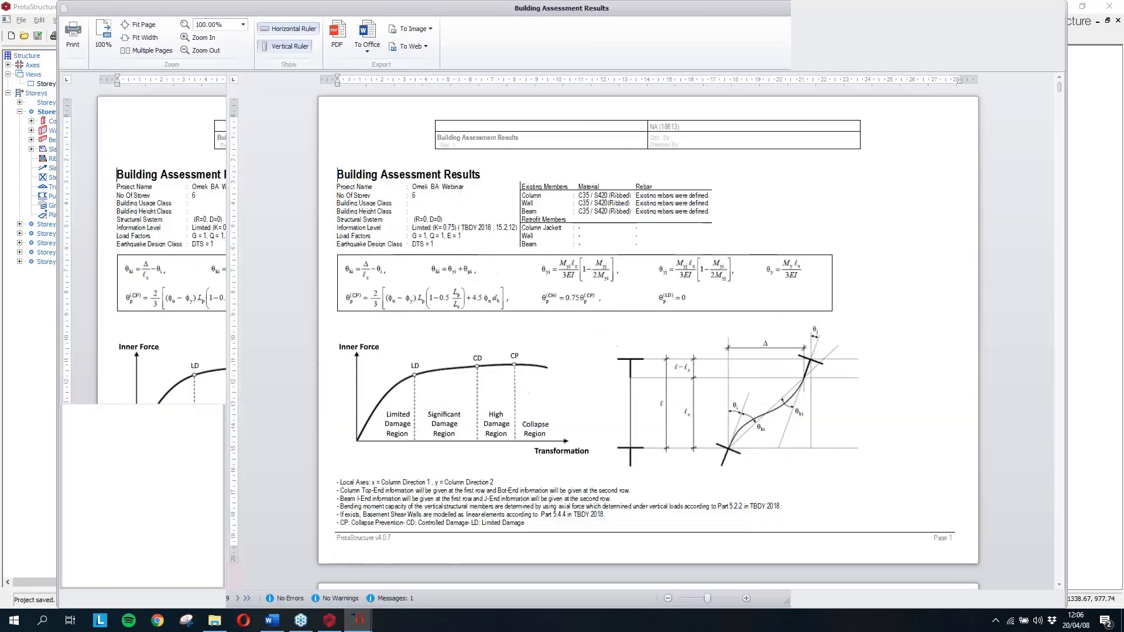
{"action": "scroll", "coordinate": [451, 369], "scroll_direction": "down", "scroll_amount": 7}
{"action": "scroll", "coordinate": [451, 313], "scroll_direction": "down", "scroll_amount": 3}
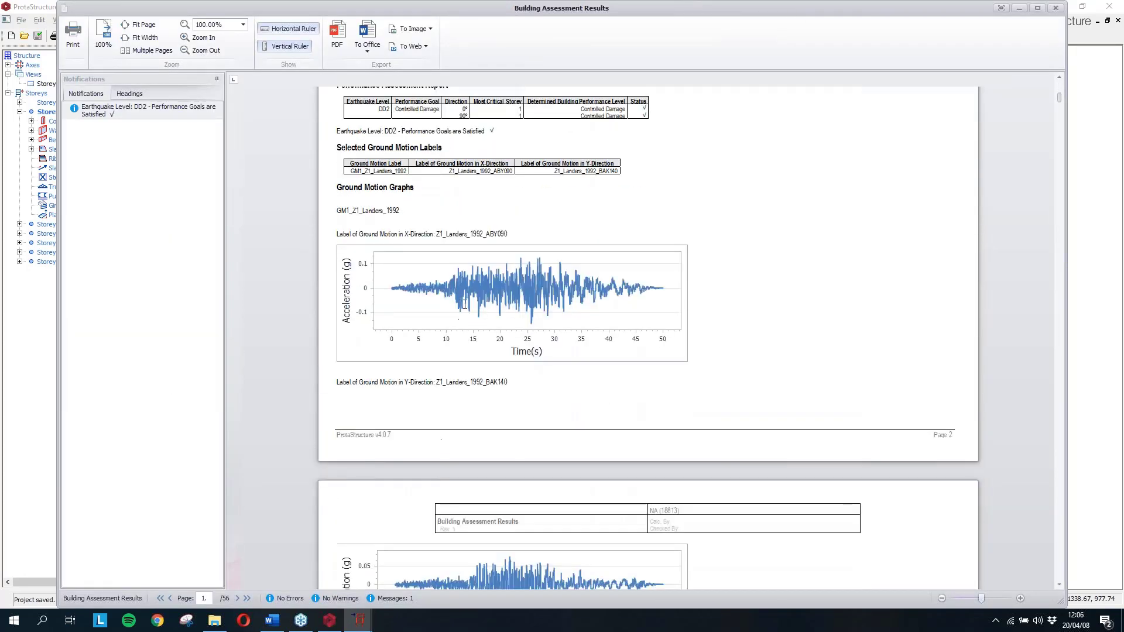
{"action": "scroll", "coordinate": [475, 227], "scroll_direction": "down", "scroll_amount": 2}
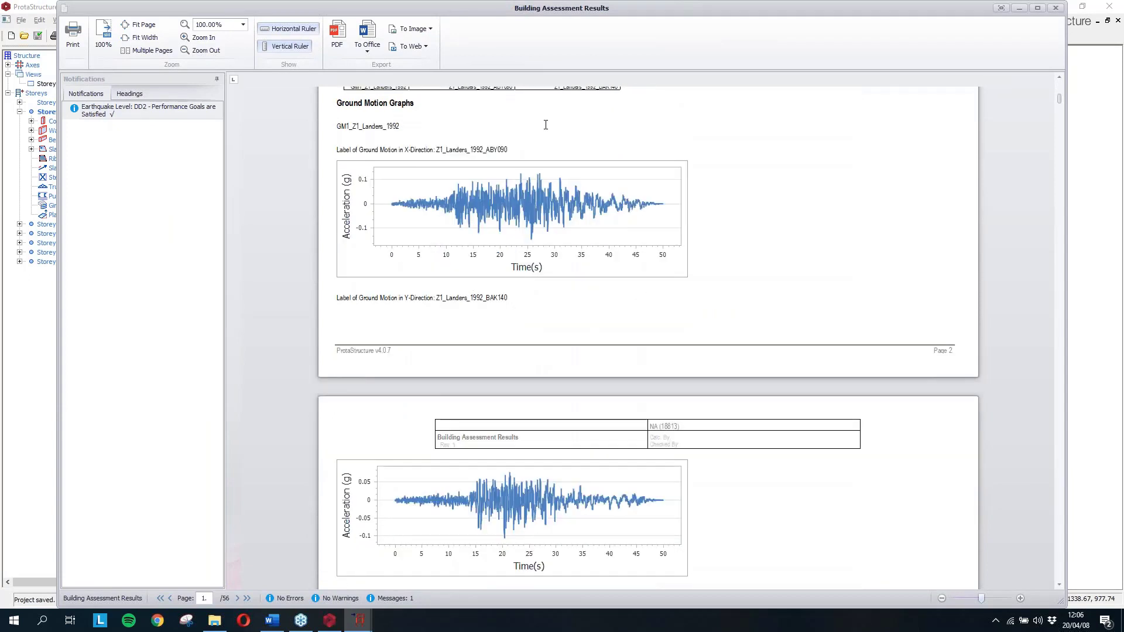
{"action": "scroll", "coordinate": [474, 264], "scroll_direction": "down", "scroll_amount": 17}
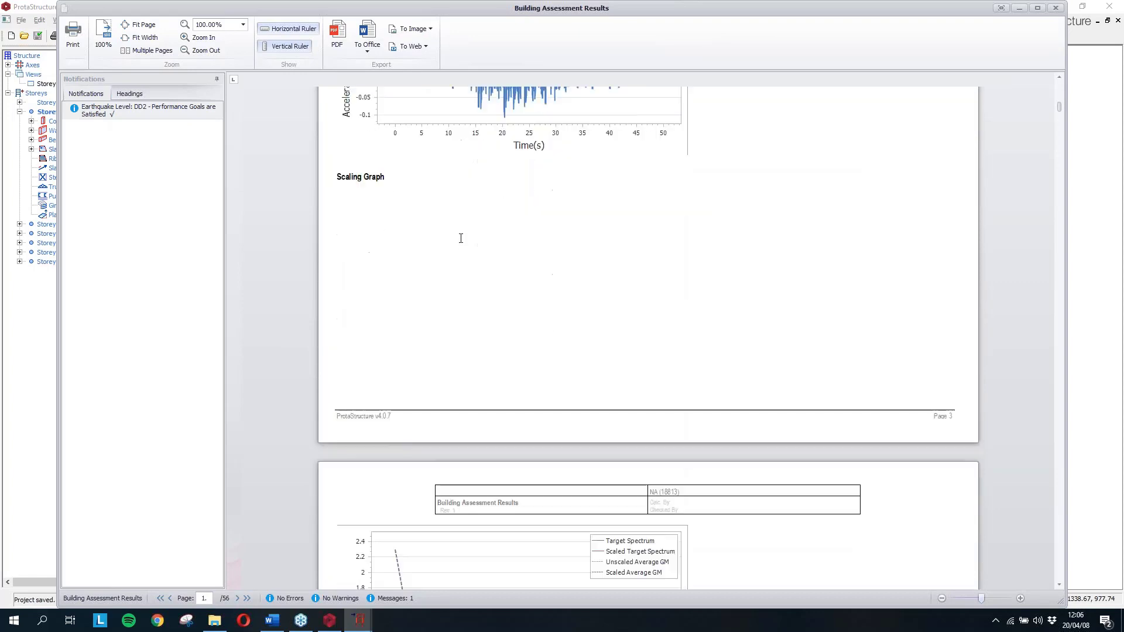
{"action": "scroll", "coordinate": [459, 239], "scroll_direction": "down", "scroll_amount": 8}
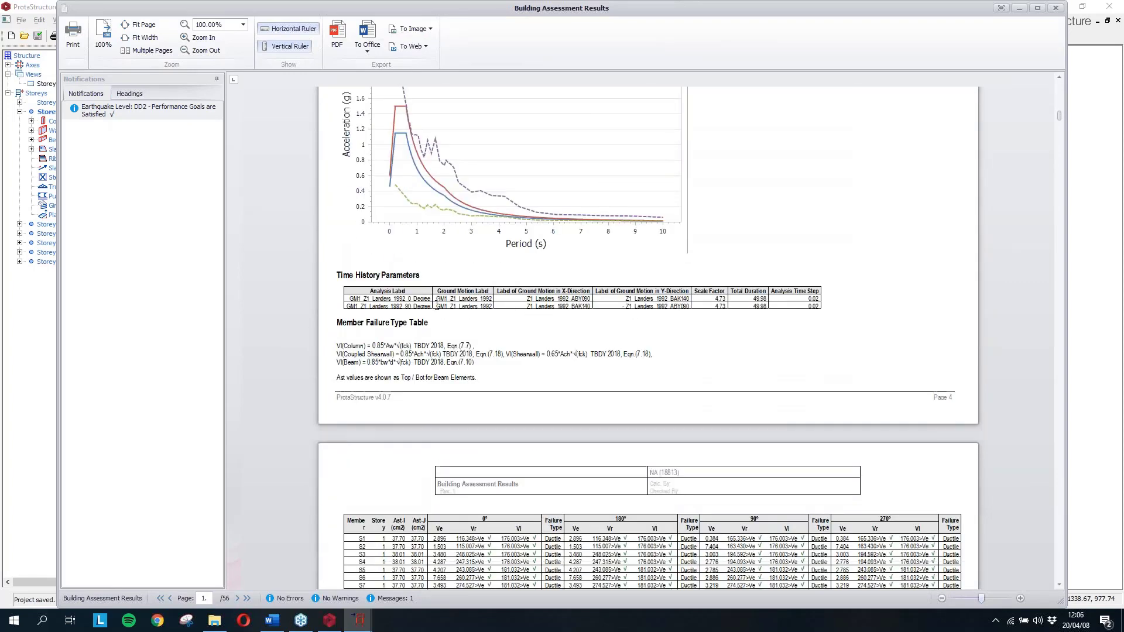
{"action": "scroll", "coordinate": [688, 271], "scroll_direction": "down", "scroll_amount": 5}
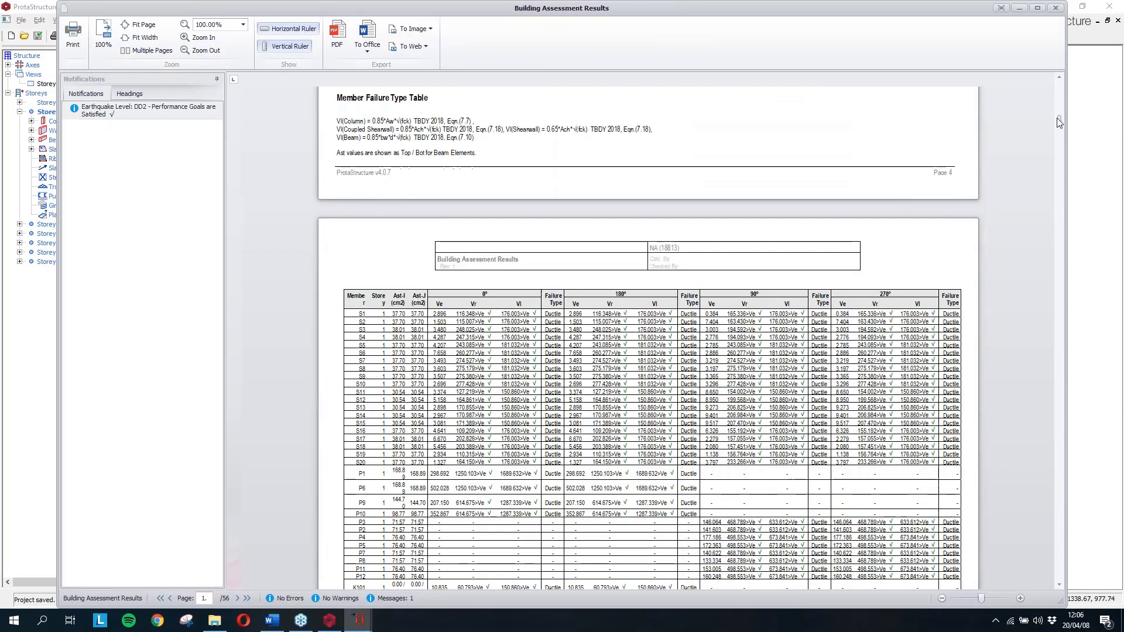
{"action": "left_click_drag", "start_coordinate": [1059, 120], "coordinate": [1062, 265]}
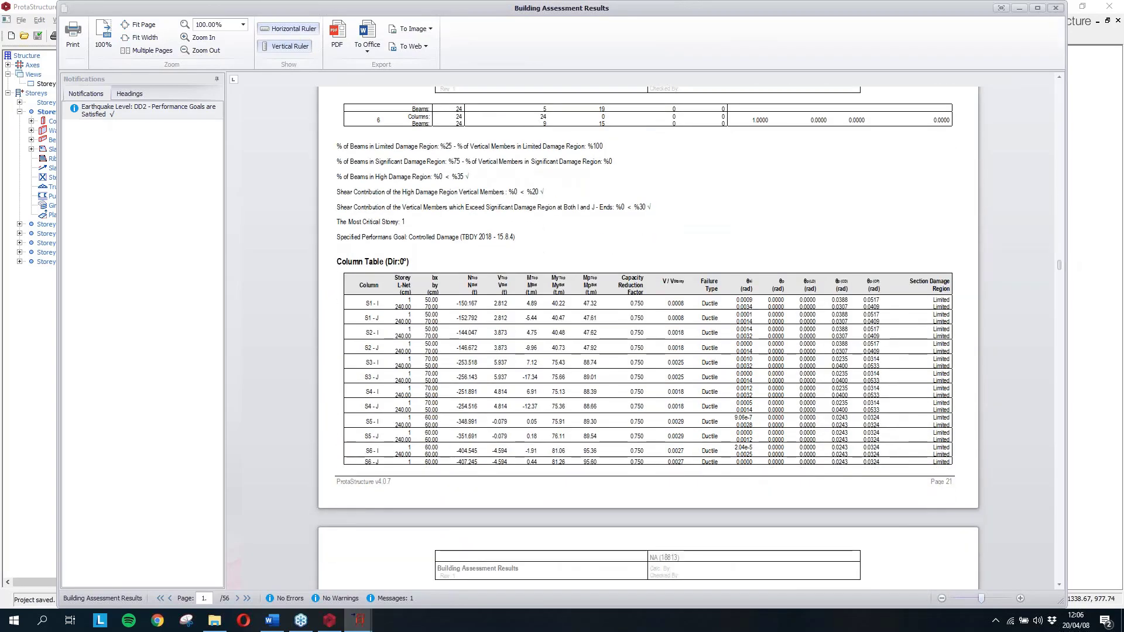
{"action": "left_click", "coordinate": [1055, 8]}
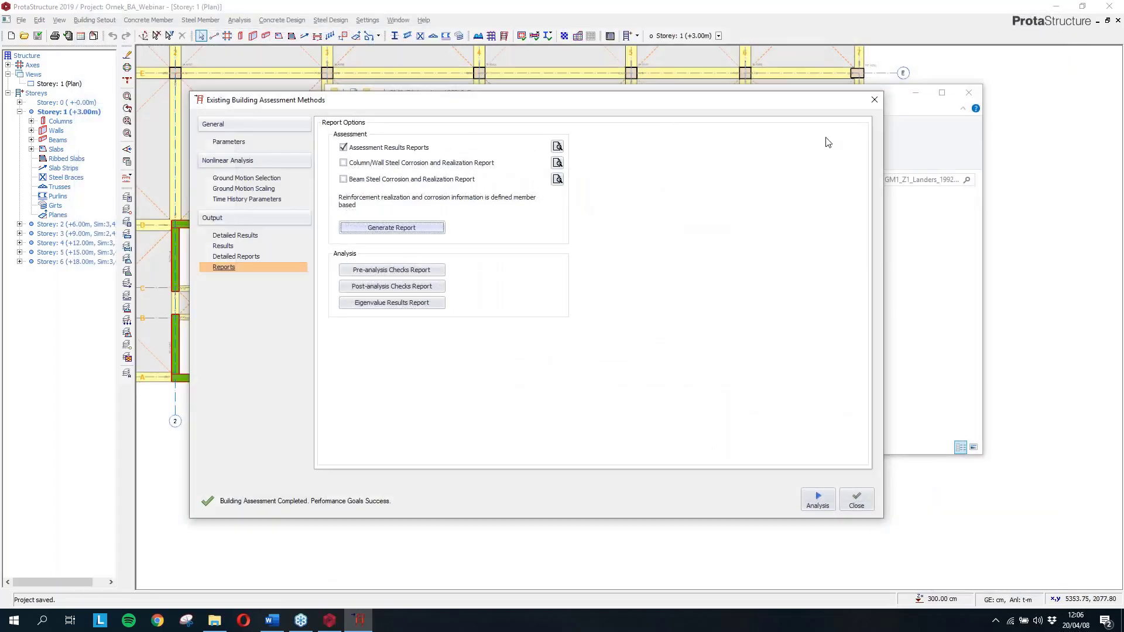